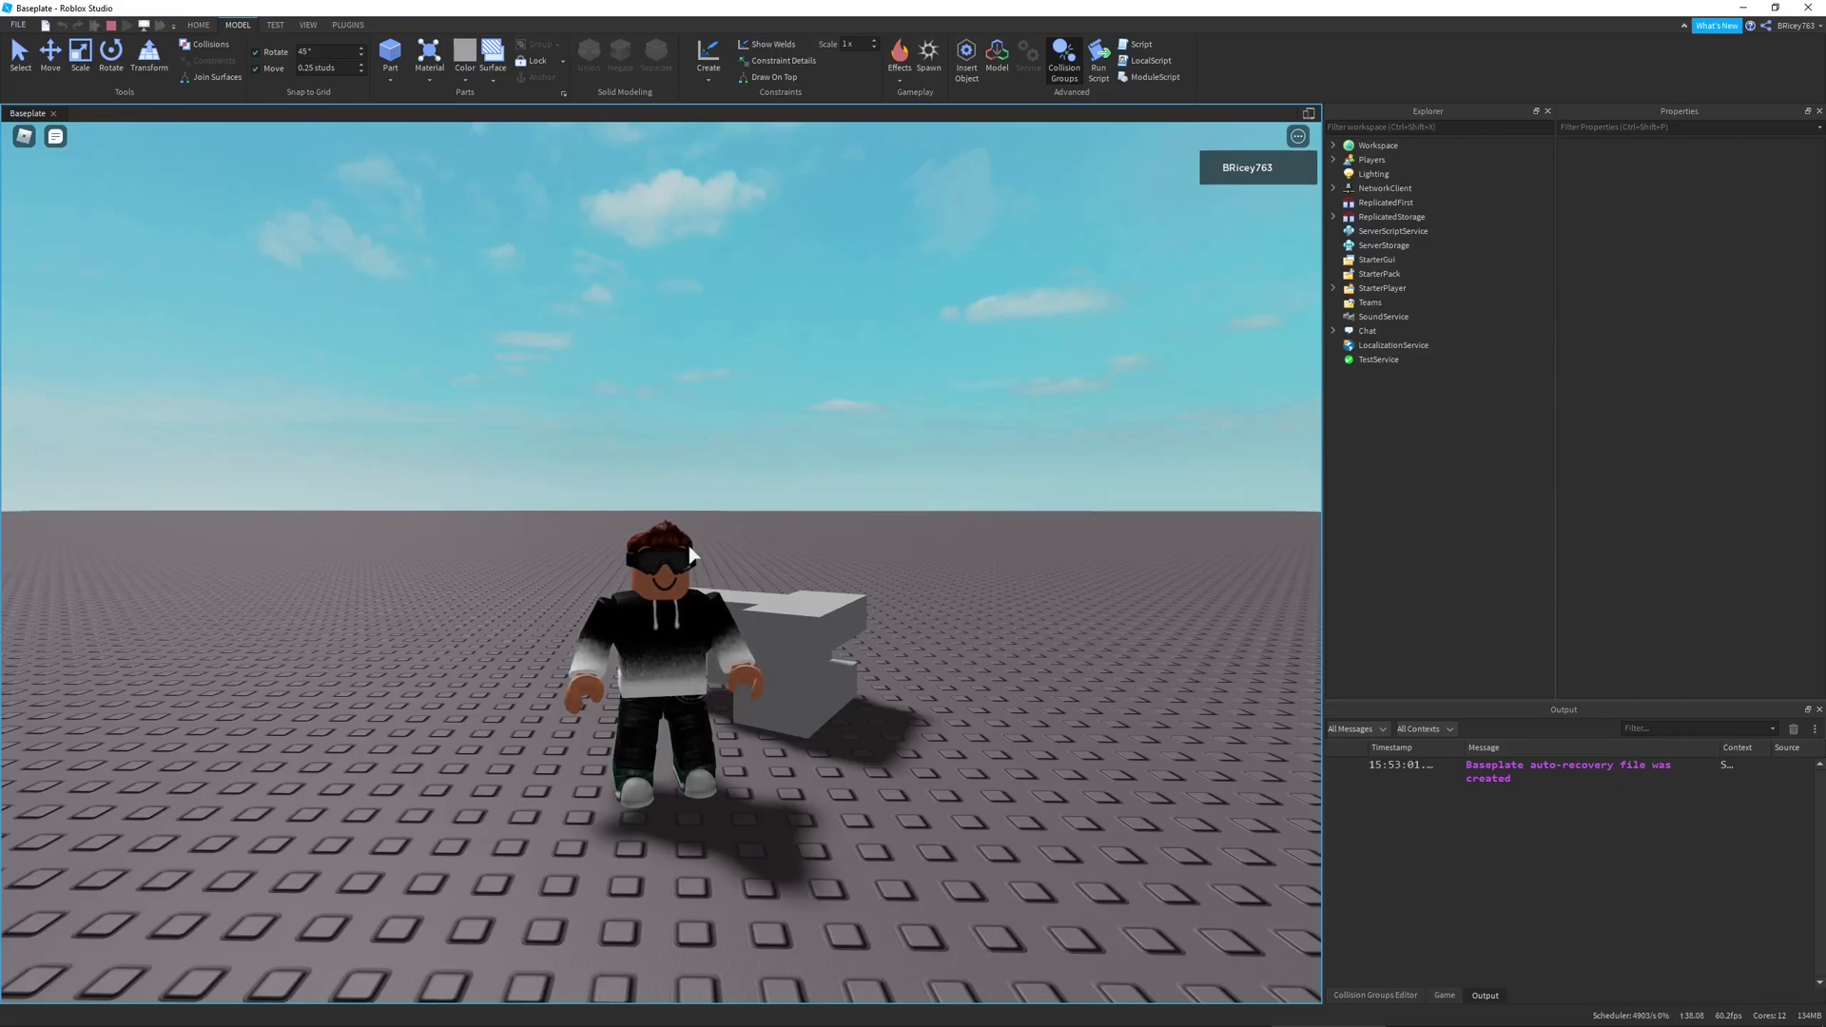
Walk and jump the avatar around and onto the joined grey blocks in the play test to examine how they behave
{"action": "right_click_drag", "start_coordinate": [842, 491], "coordinate": [839, 500]}
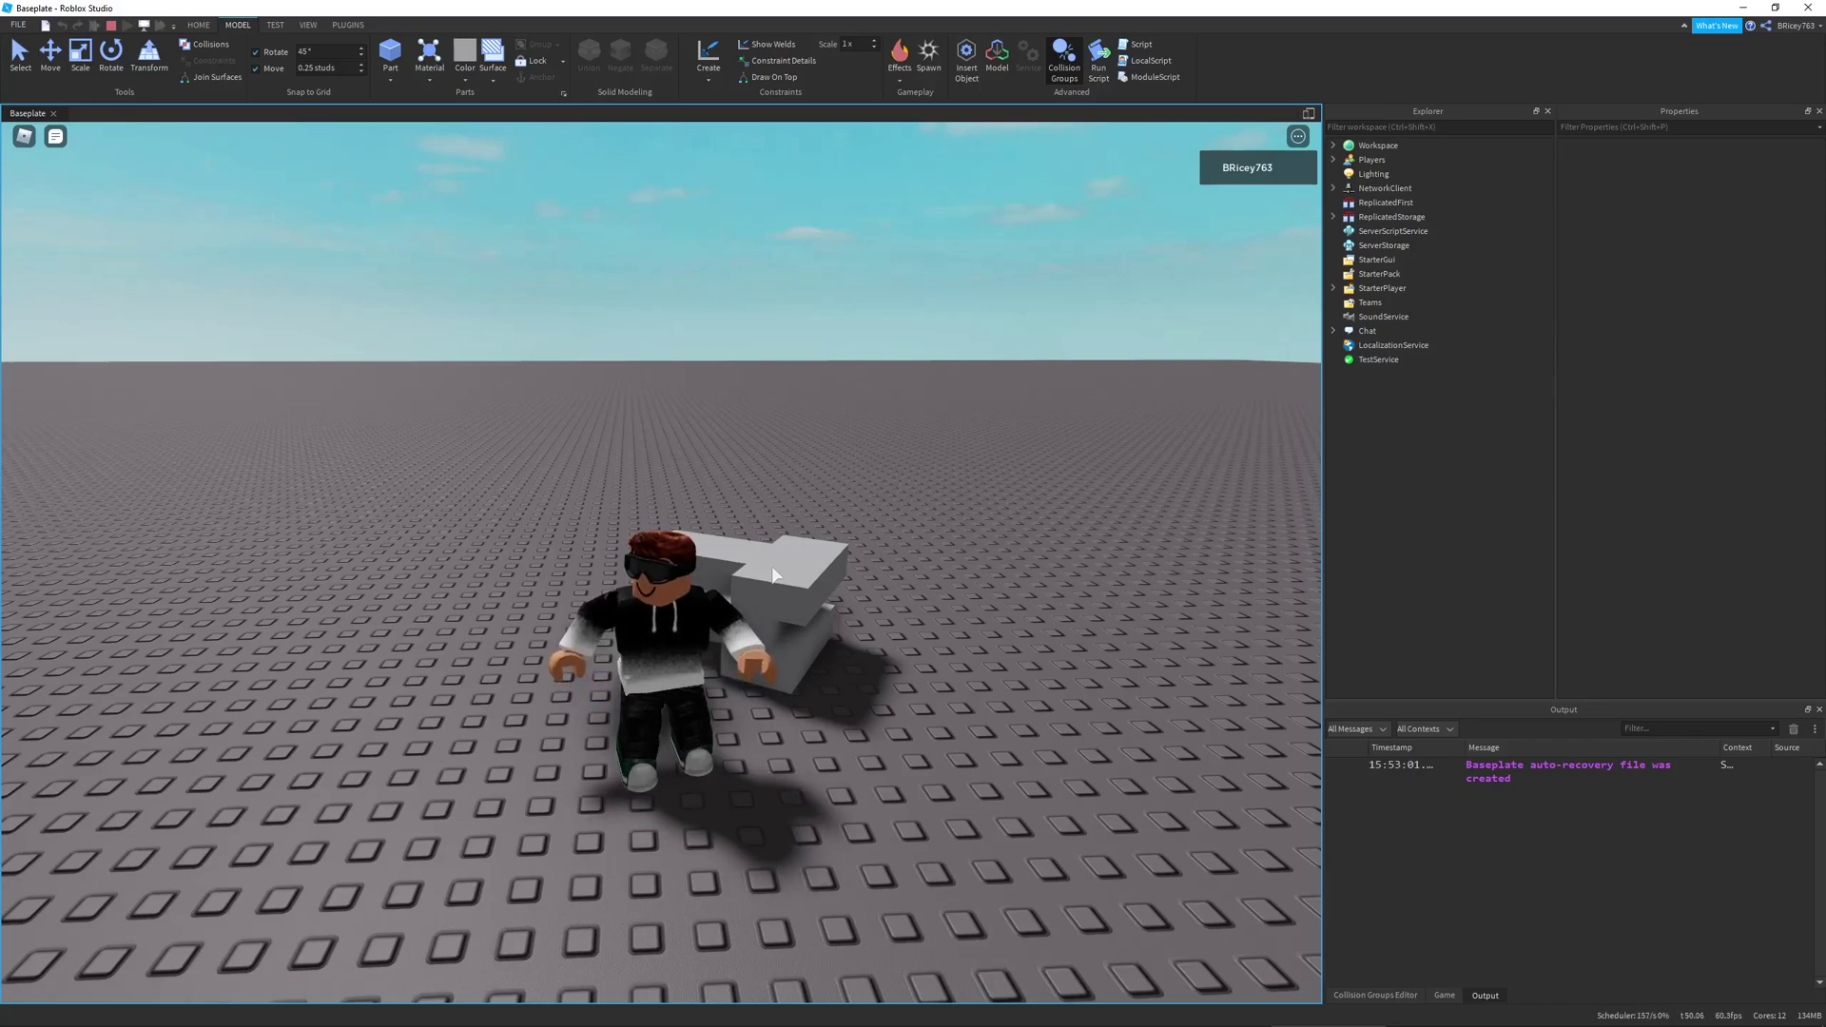
{"action": "right_click_drag", "start_coordinate": [774, 568], "coordinate": [775, 554]}
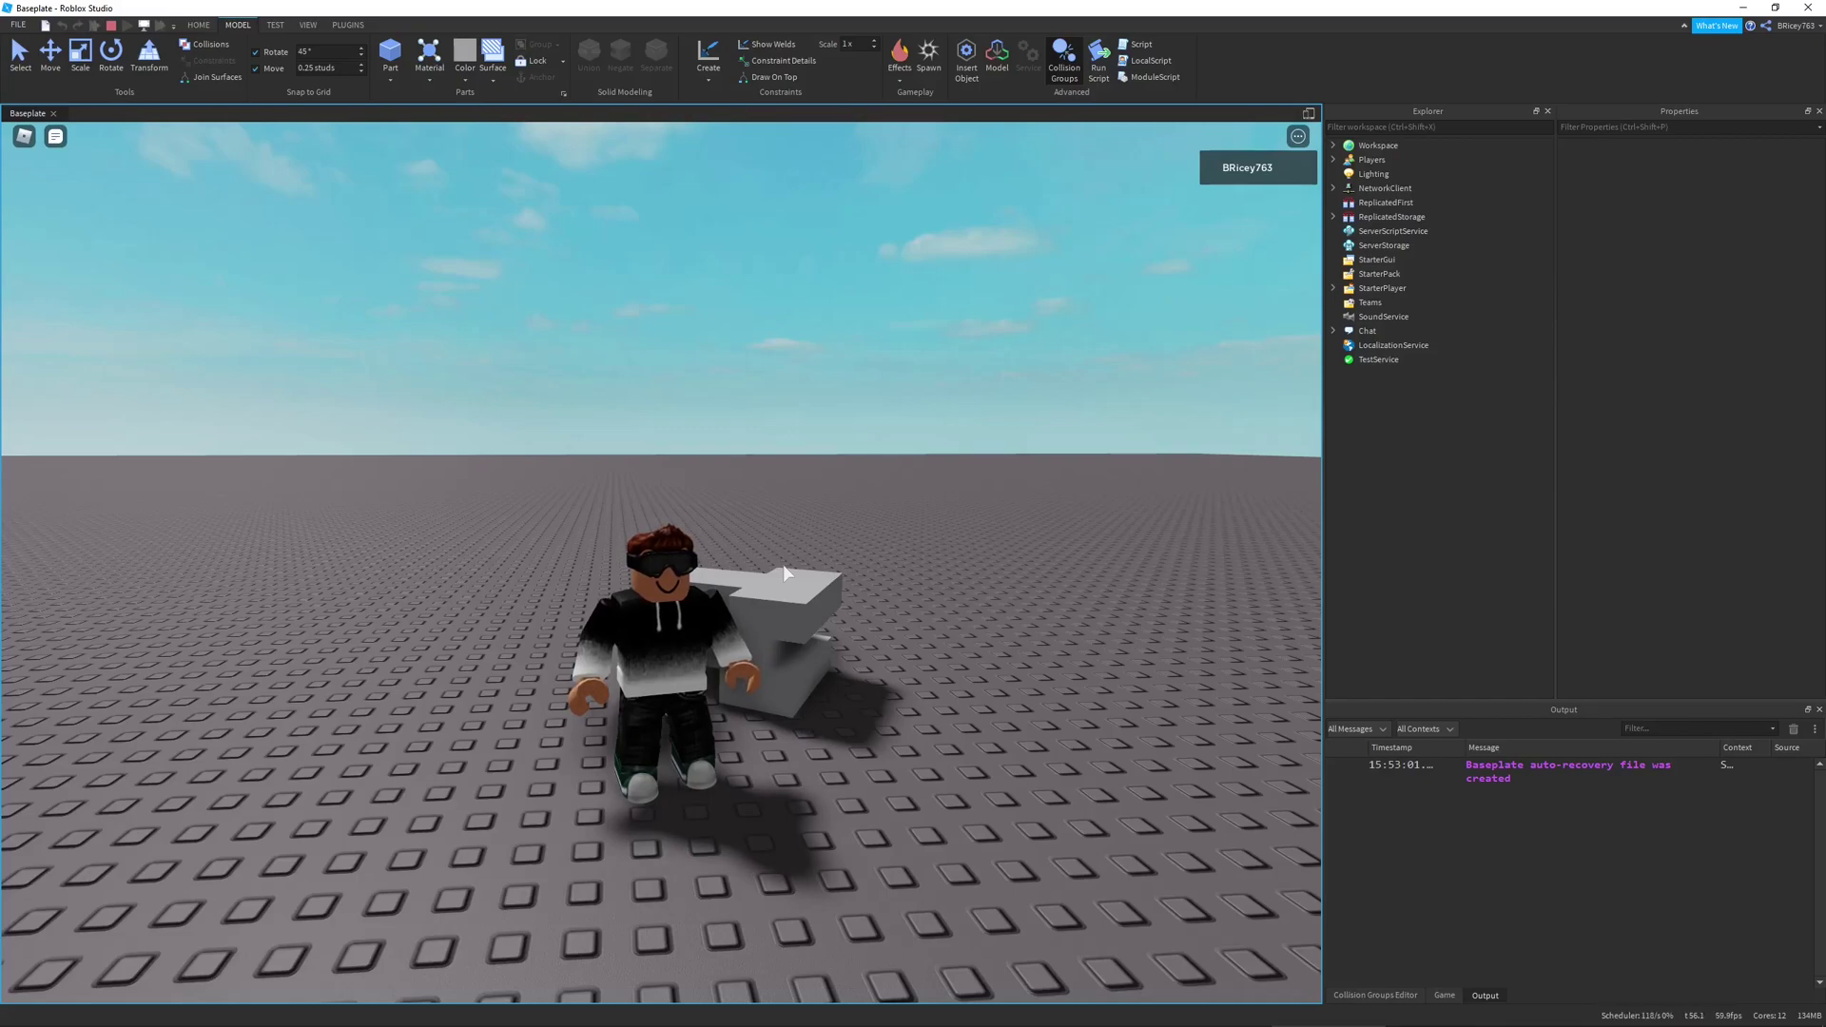
{"action": "right_click_drag", "start_coordinate": [776, 547], "coordinate": [776, 547]}
{"action": "key", "text": "a"}
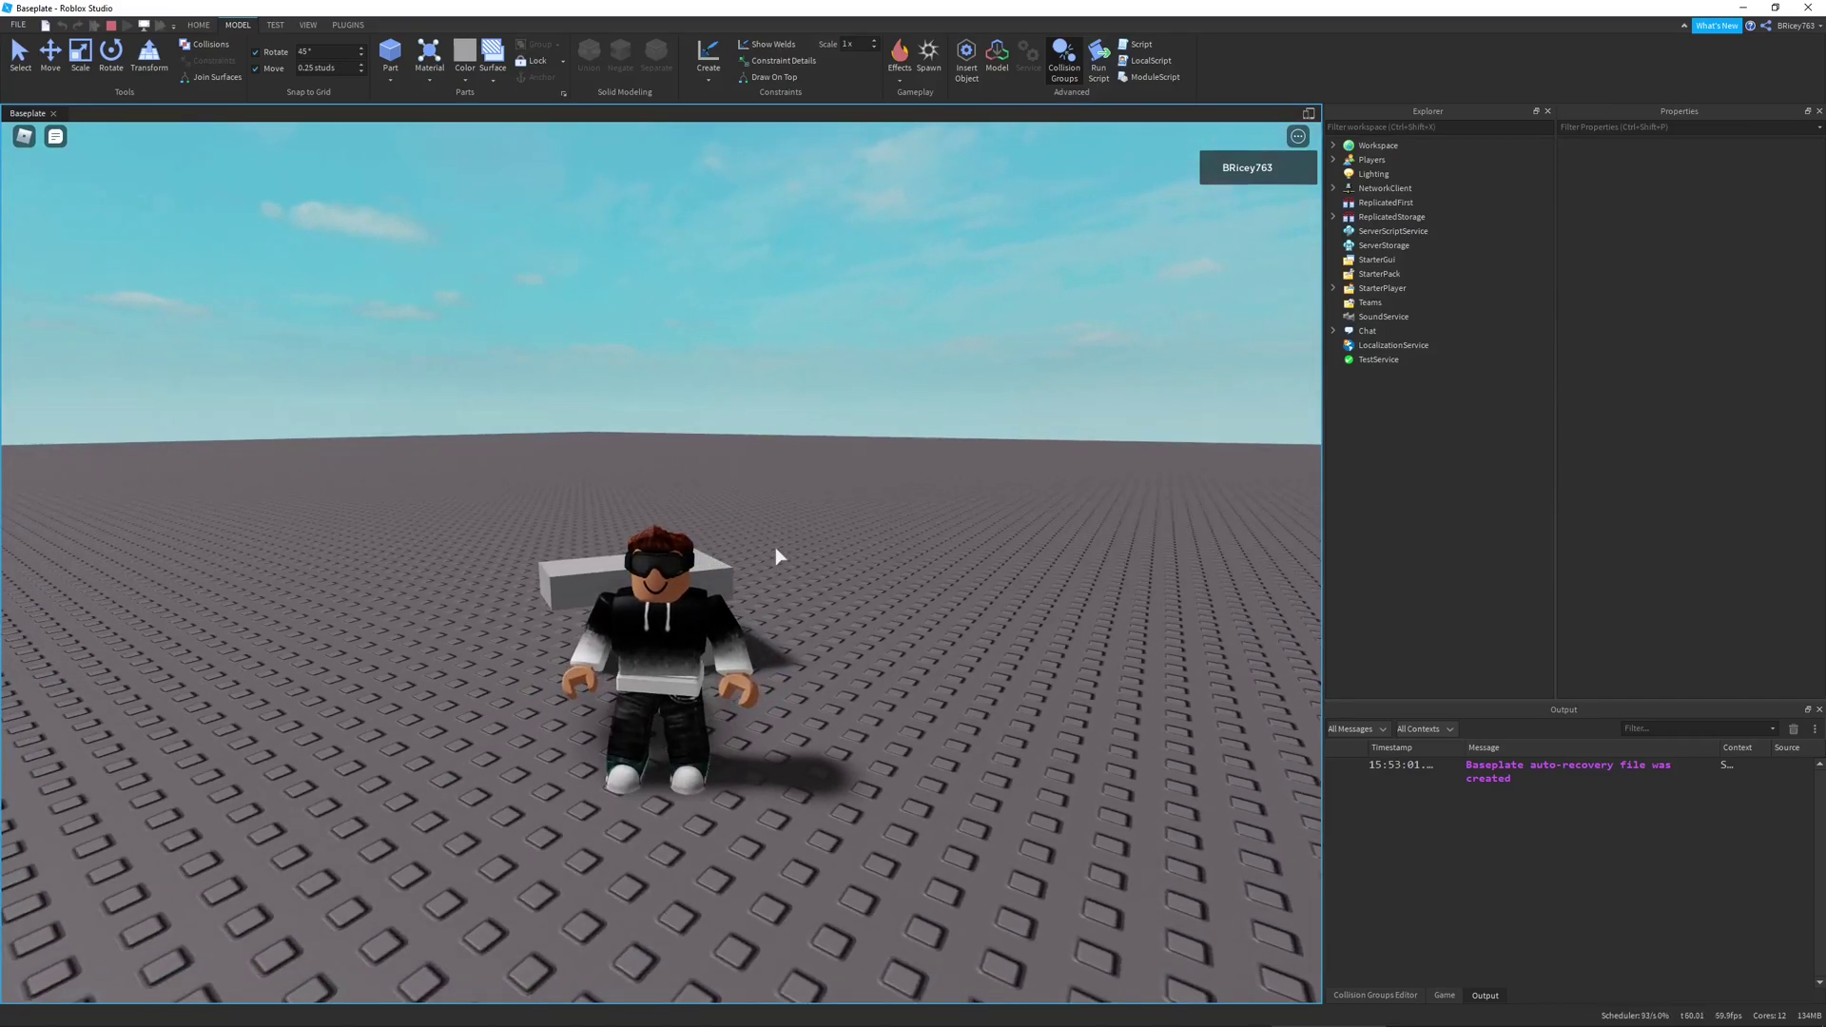
{"action": "key", "text": "a"}
{"action": "right_click_drag", "start_coordinate": [775, 547], "coordinate": [776, 552]}
{"action": "key", "text": "a"}
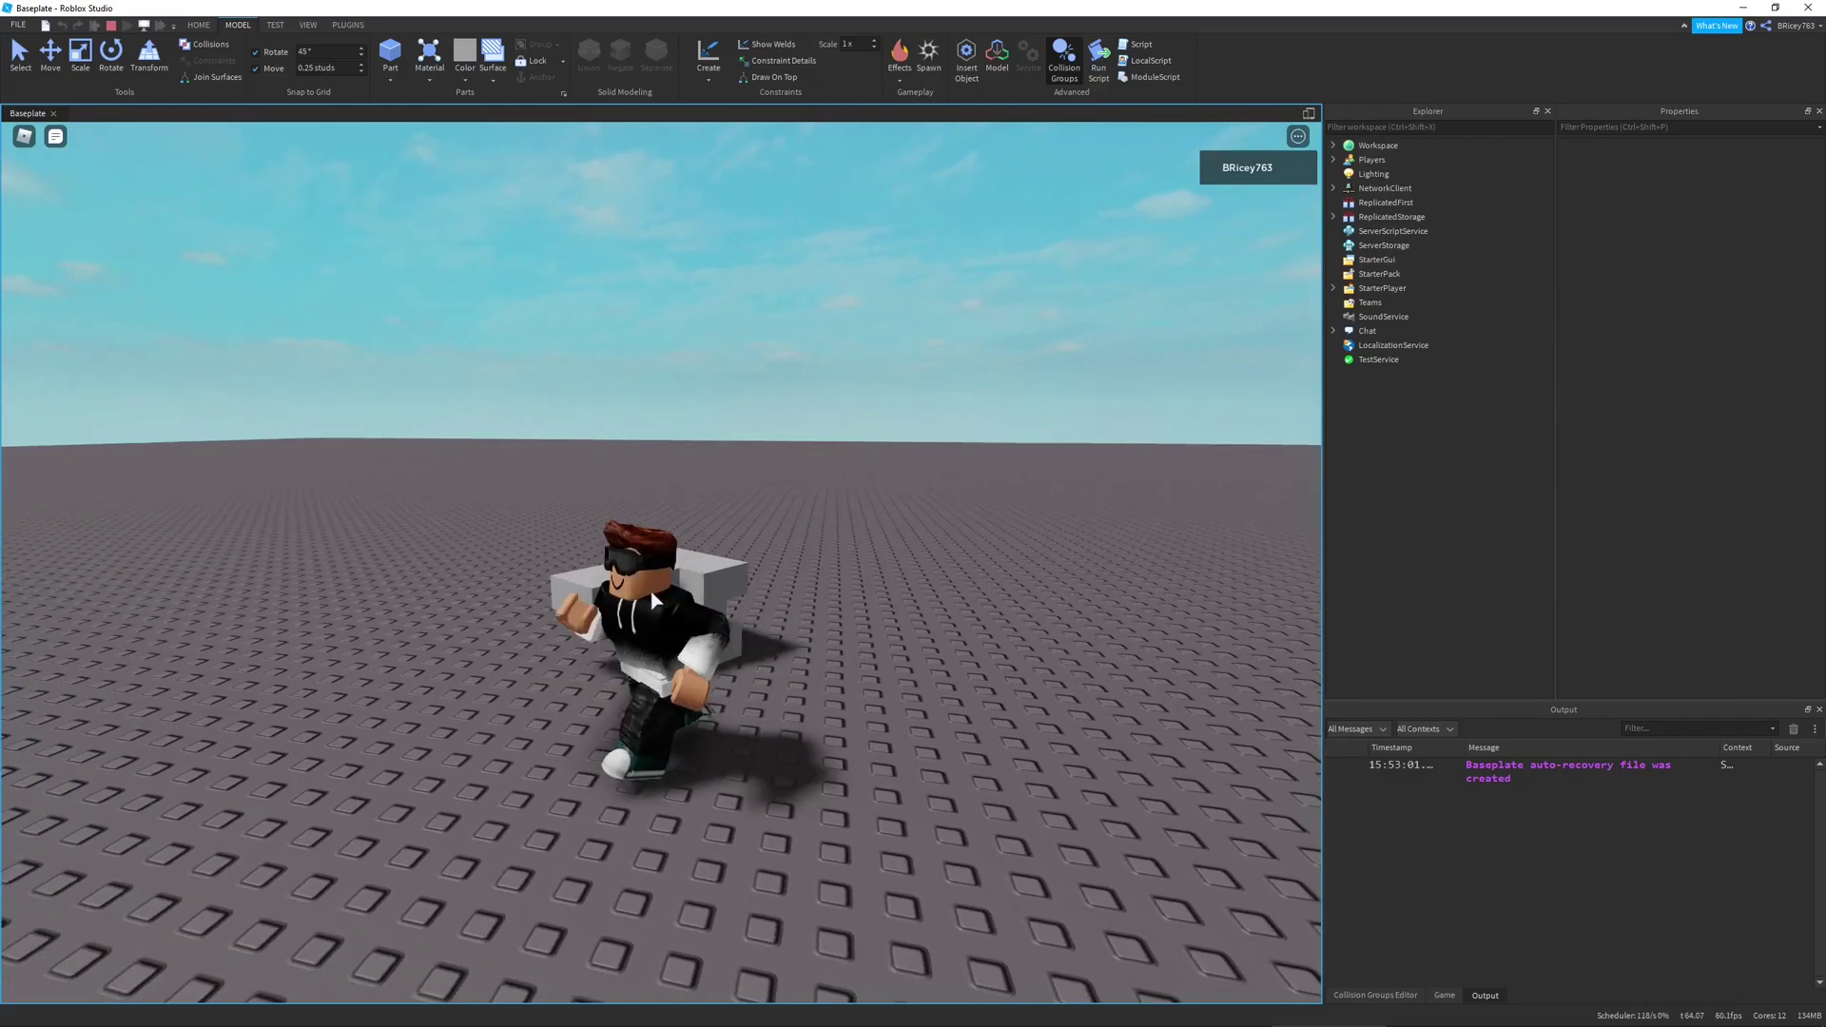
{"action": "key", "text": "w"}
{"action": "key", "text": "space"}
{"action": "key", "text": "s"}
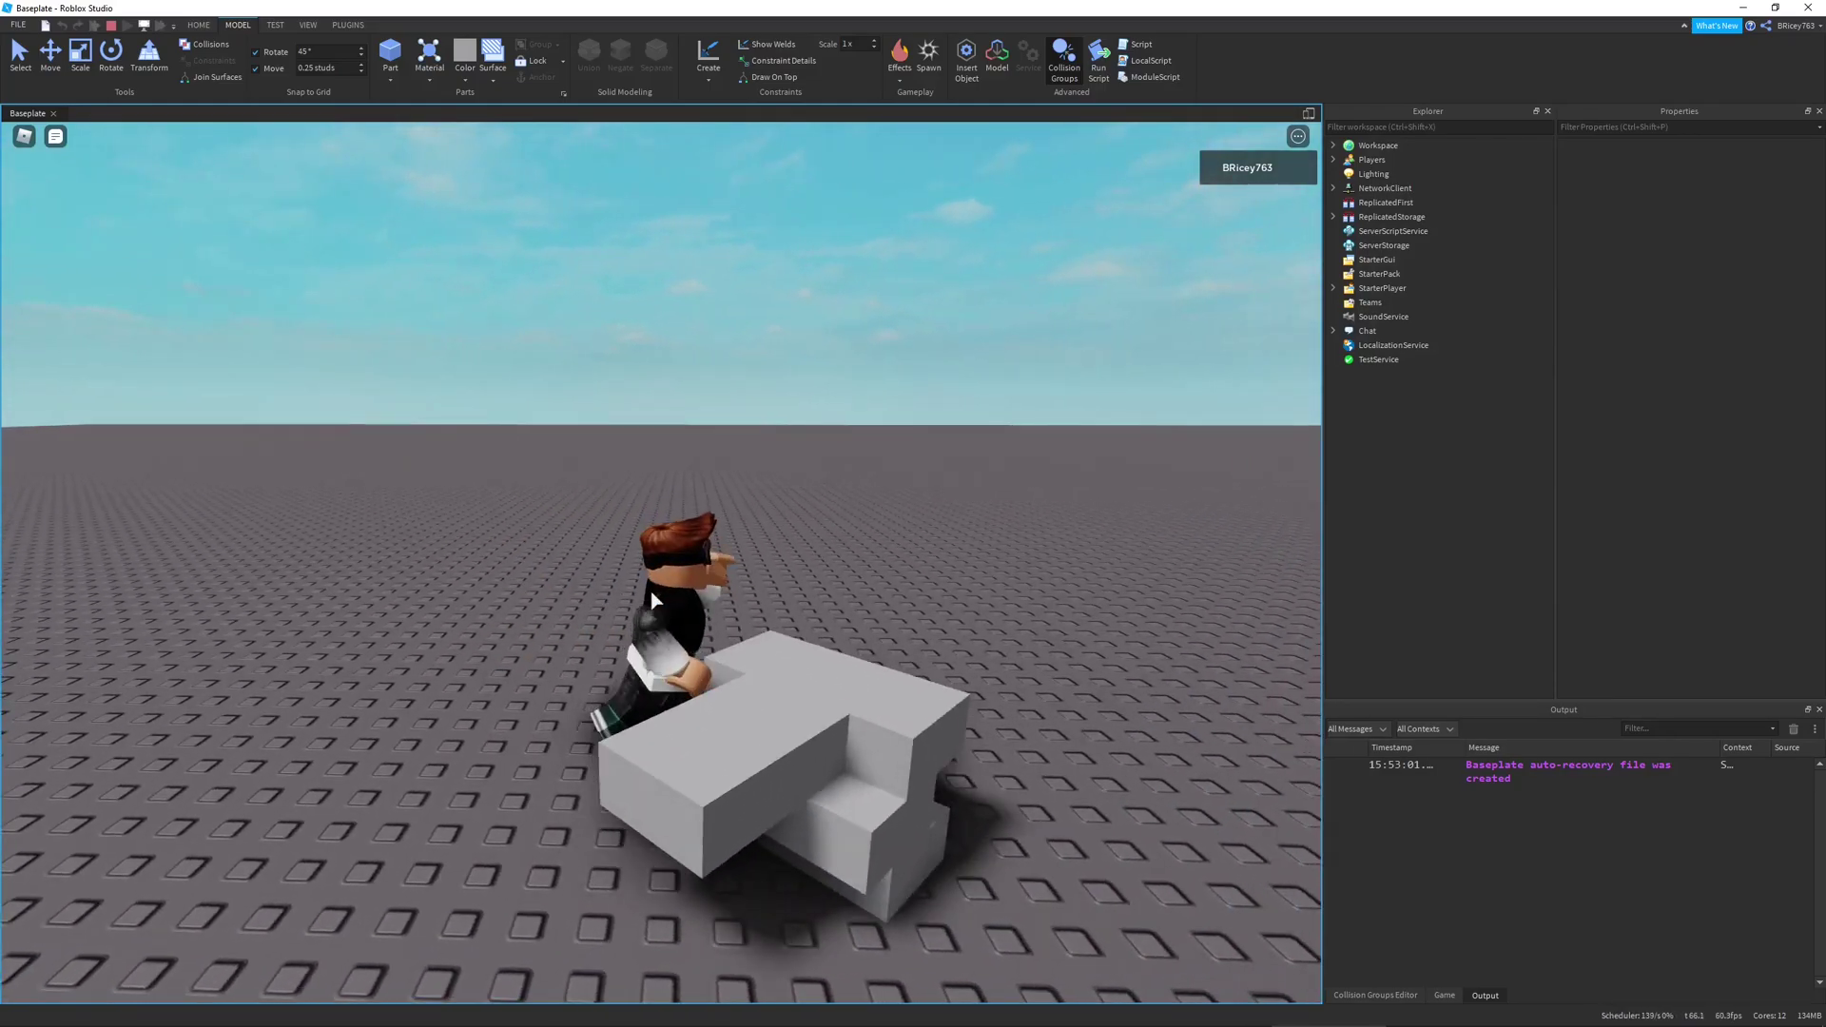
{"action": "key", "text": "d"}
{"action": "key", "text": "space"}
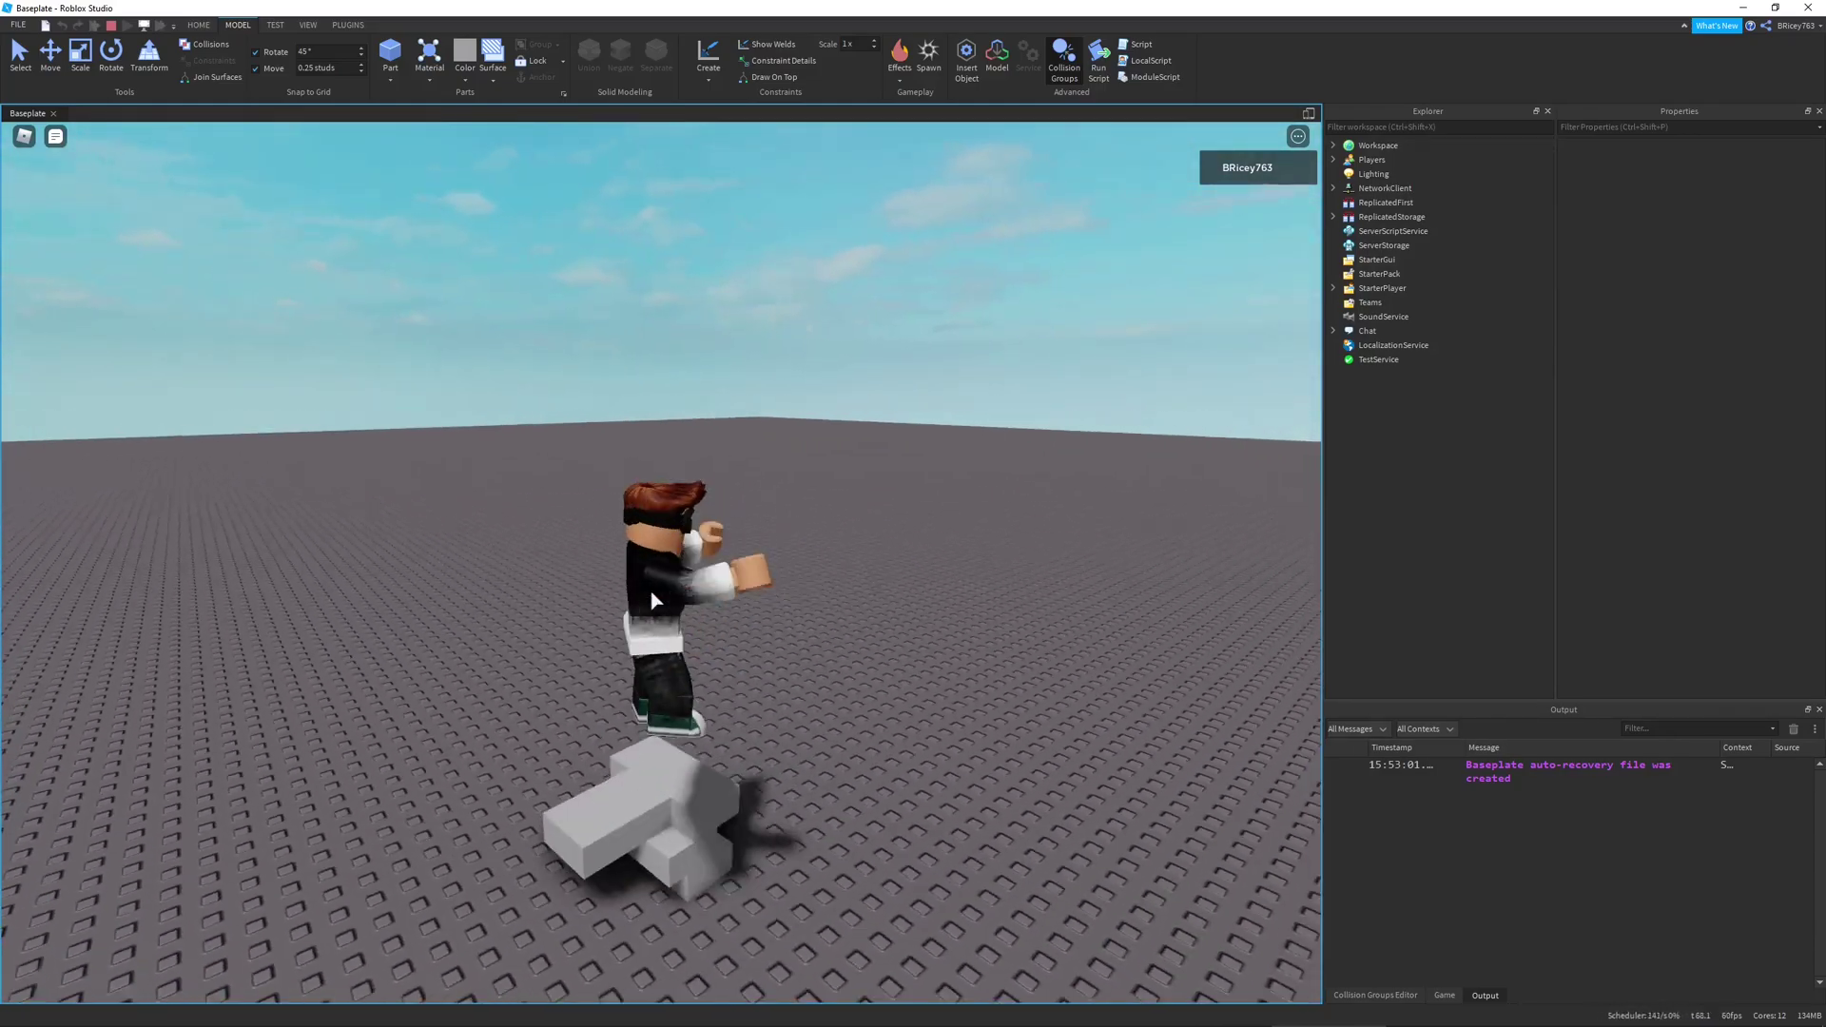
{"action": "key", "text": "w"}
{"action": "key", "text": "a"}
{"action": "key", "text": "s"}
{"action": "key", "text": "space"}
{"action": "key", "text": "d"}
{"action": "key", "text": "w"}
{"action": "key", "text": "a"}
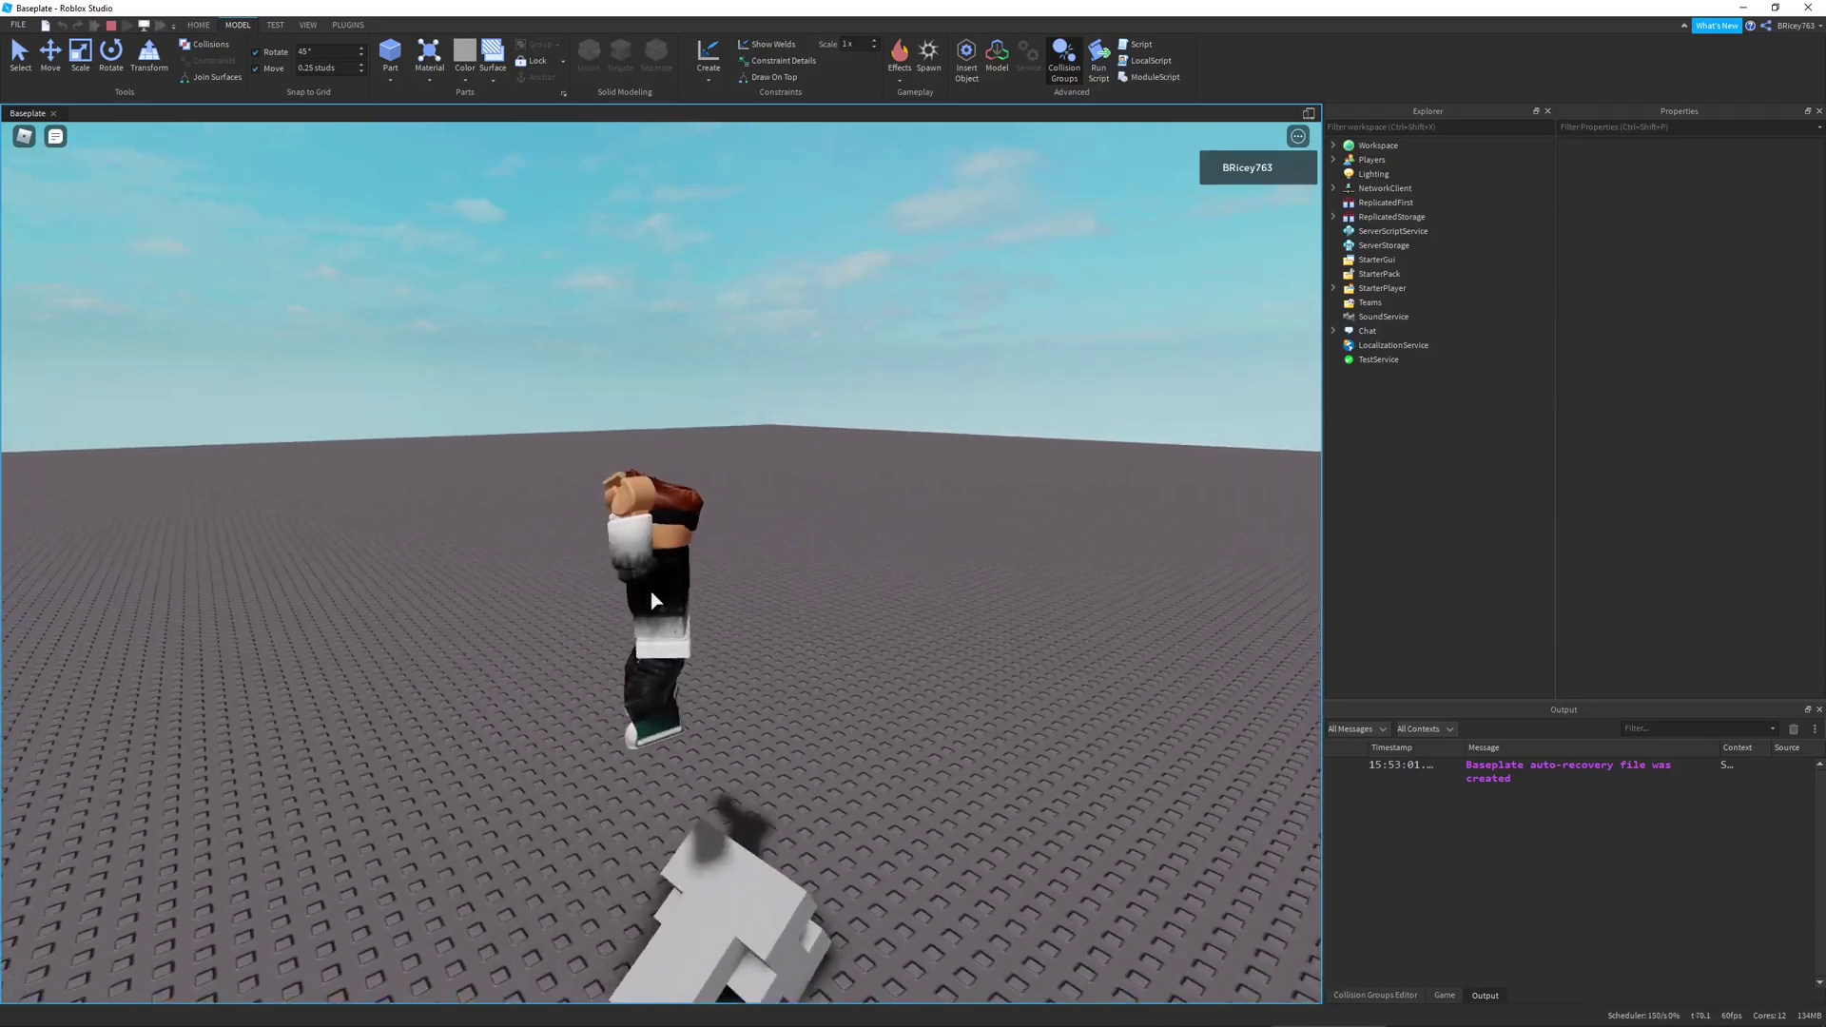
{"action": "key", "text": "s"}
{"action": "key", "text": "d"}
{"action": "key", "text": "w"}
{"action": "key", "text": "space"}
{"action": "right_click_drag", "start_coordinate": [653, 601], "coordinate": [653, 601]}
{"action": "key", "text": "s"}
{"action": "key", "text": "a"}
{"action": "key", "text": "w"}
{"action": "right_click_drag", "start_coordinate": [653, 601], "coordinate": [654, 601]}
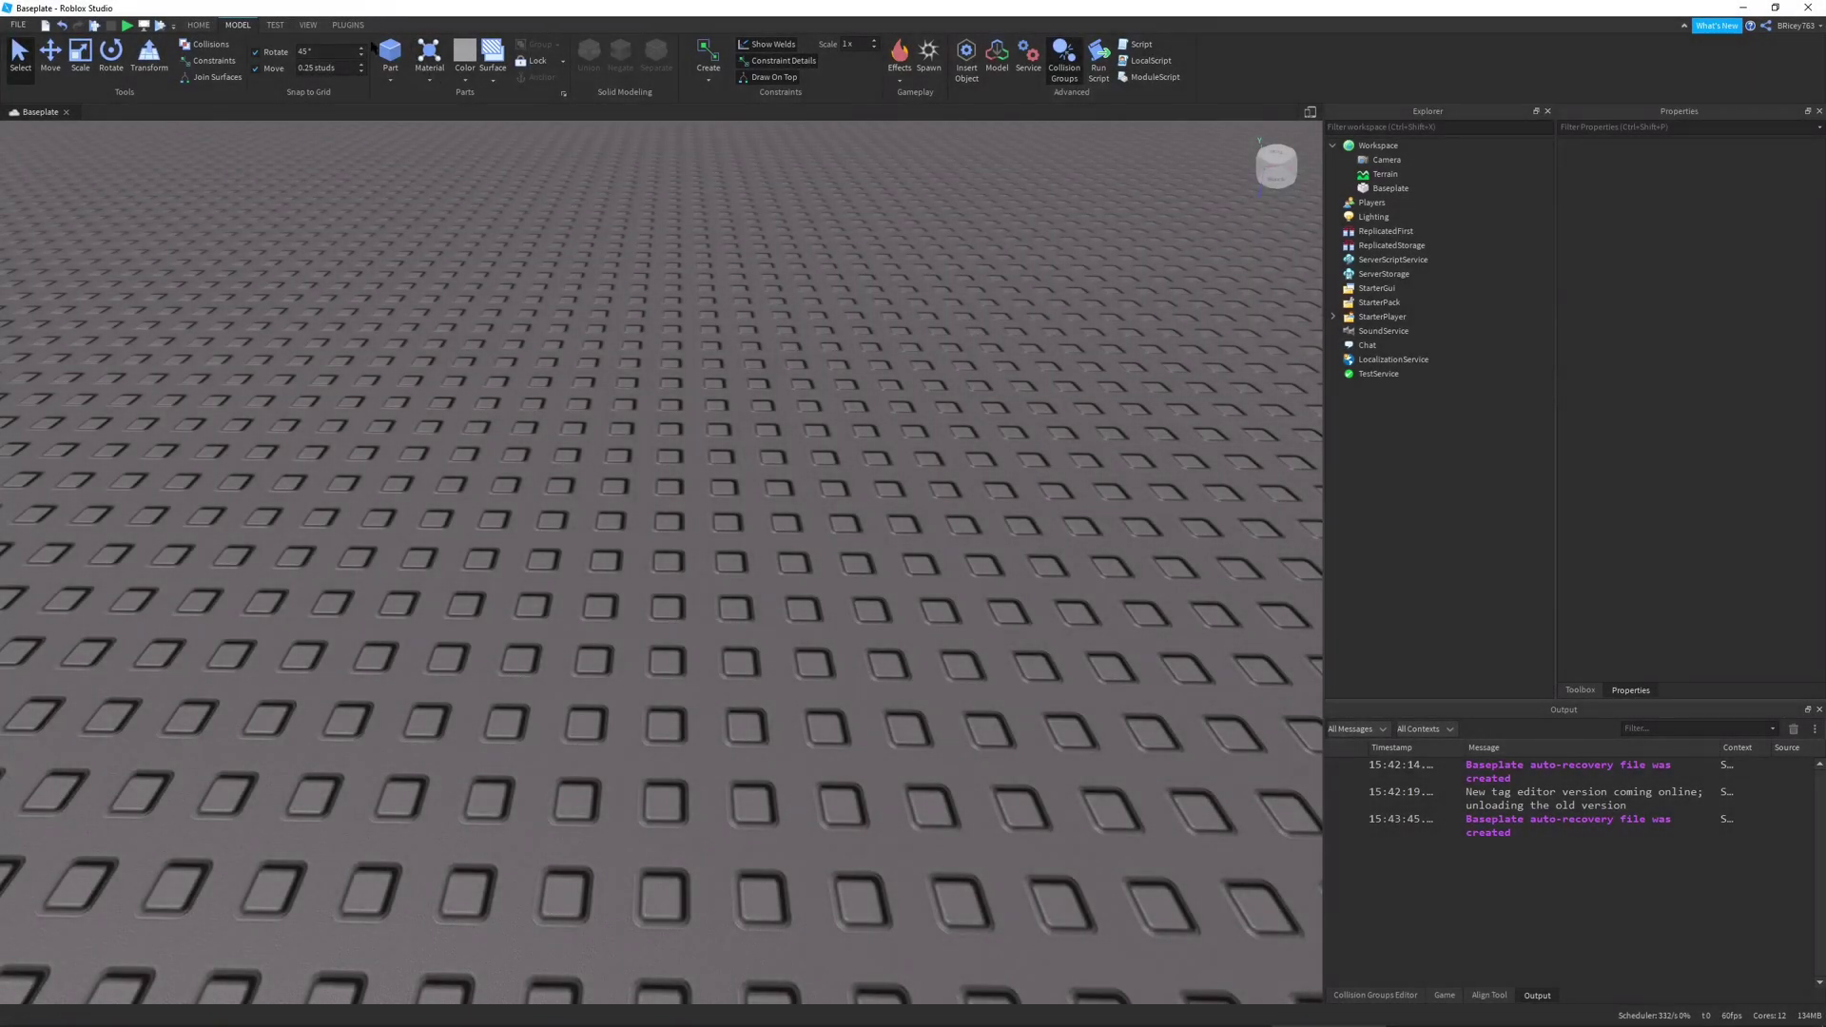
Insert a block part on the baseplate and apply the Weld surface to its top and front faces
{"action": "left_click", "coordinate": [390, 52]}
{"action": "left_click_drag", "start_coordinate": [630, 560], "coordinate": [603, 629]}
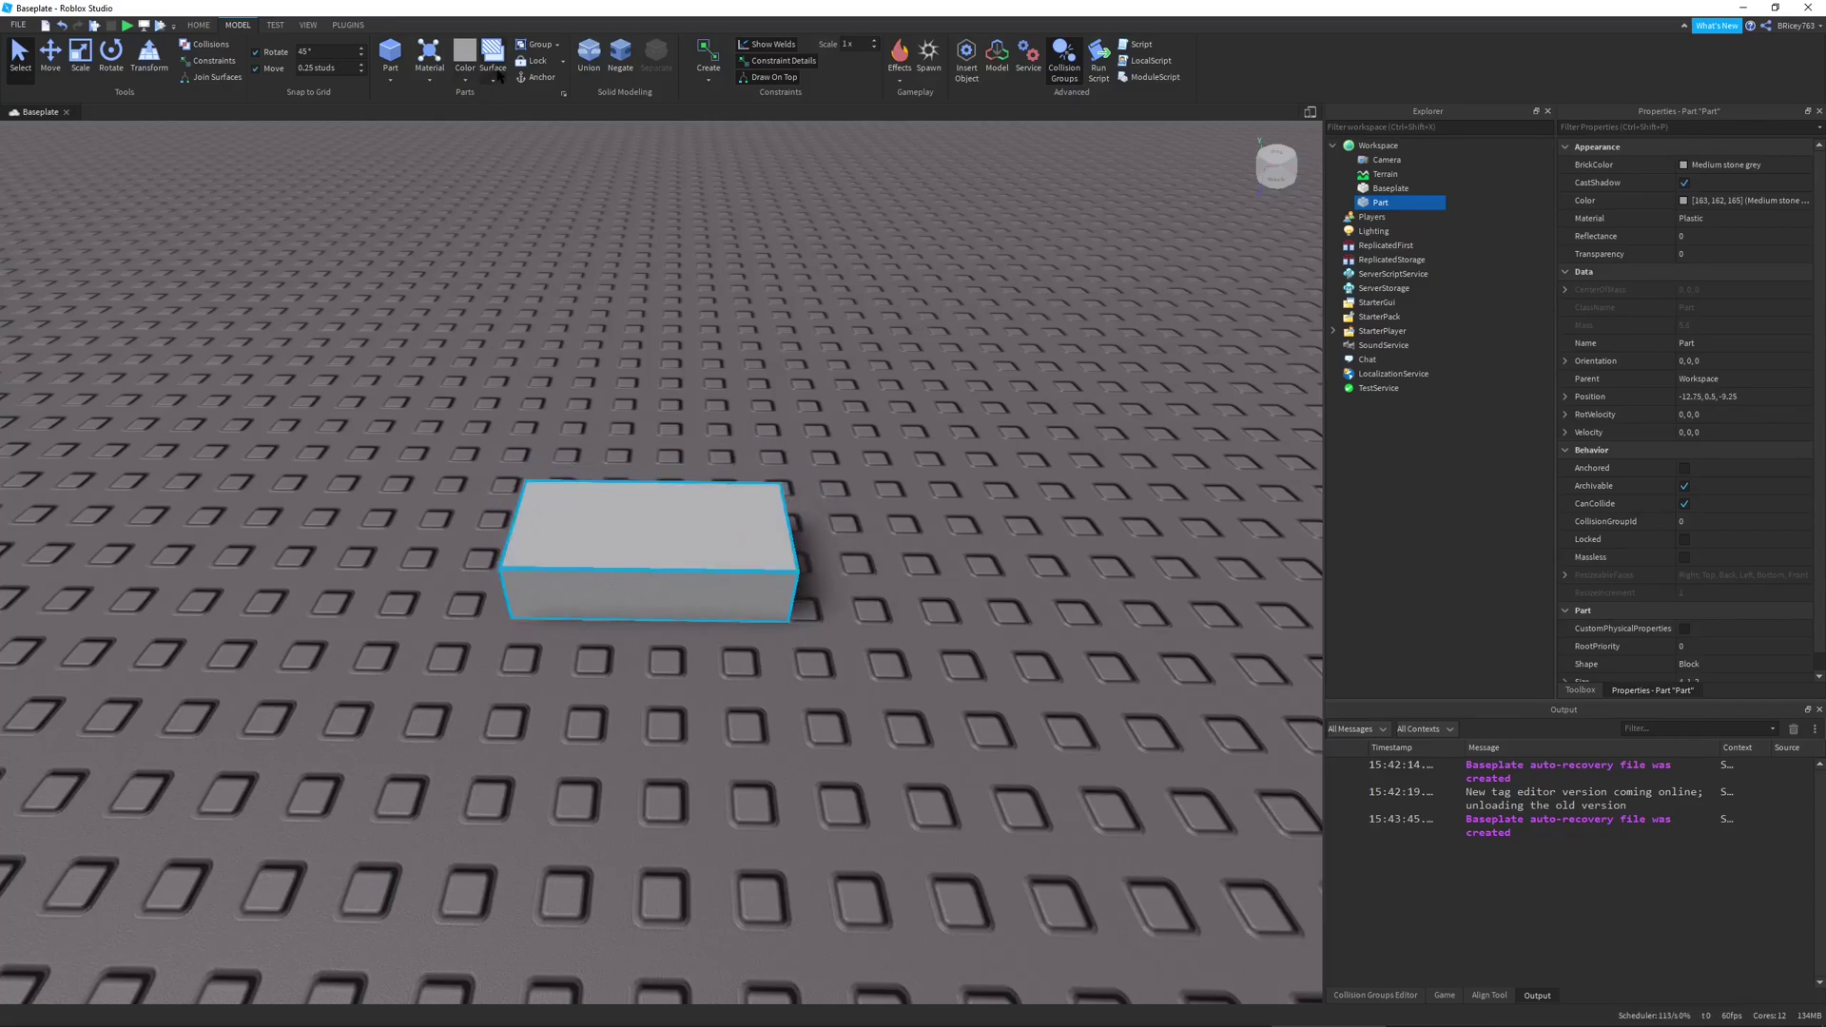
{"action": "left_click", "coordinate": [494, 78]}
{"action": "left_click", "coordinate": [513, 189]}
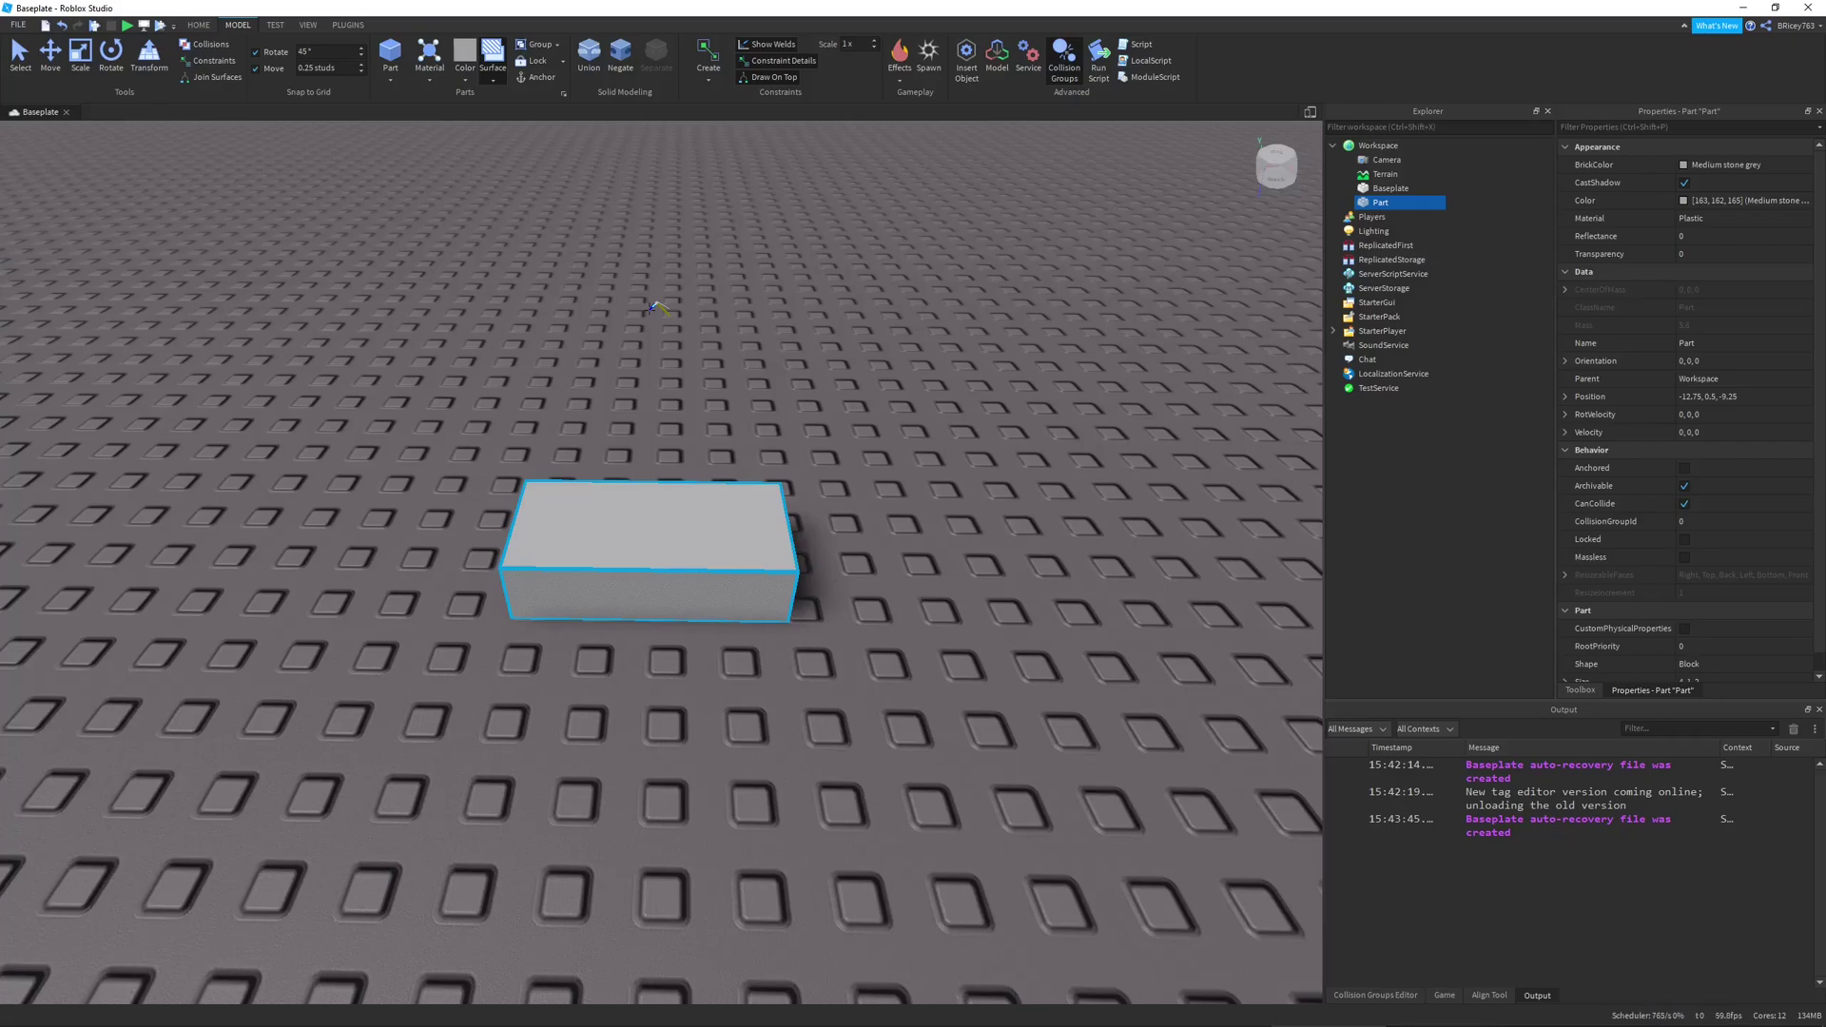
{"action": "key", "text": "w"}
{"action": "right_click_drag", "start_coordinate": [656, 308], "coordinate": [656, 307]}
{"action": "key", "text": "s"}
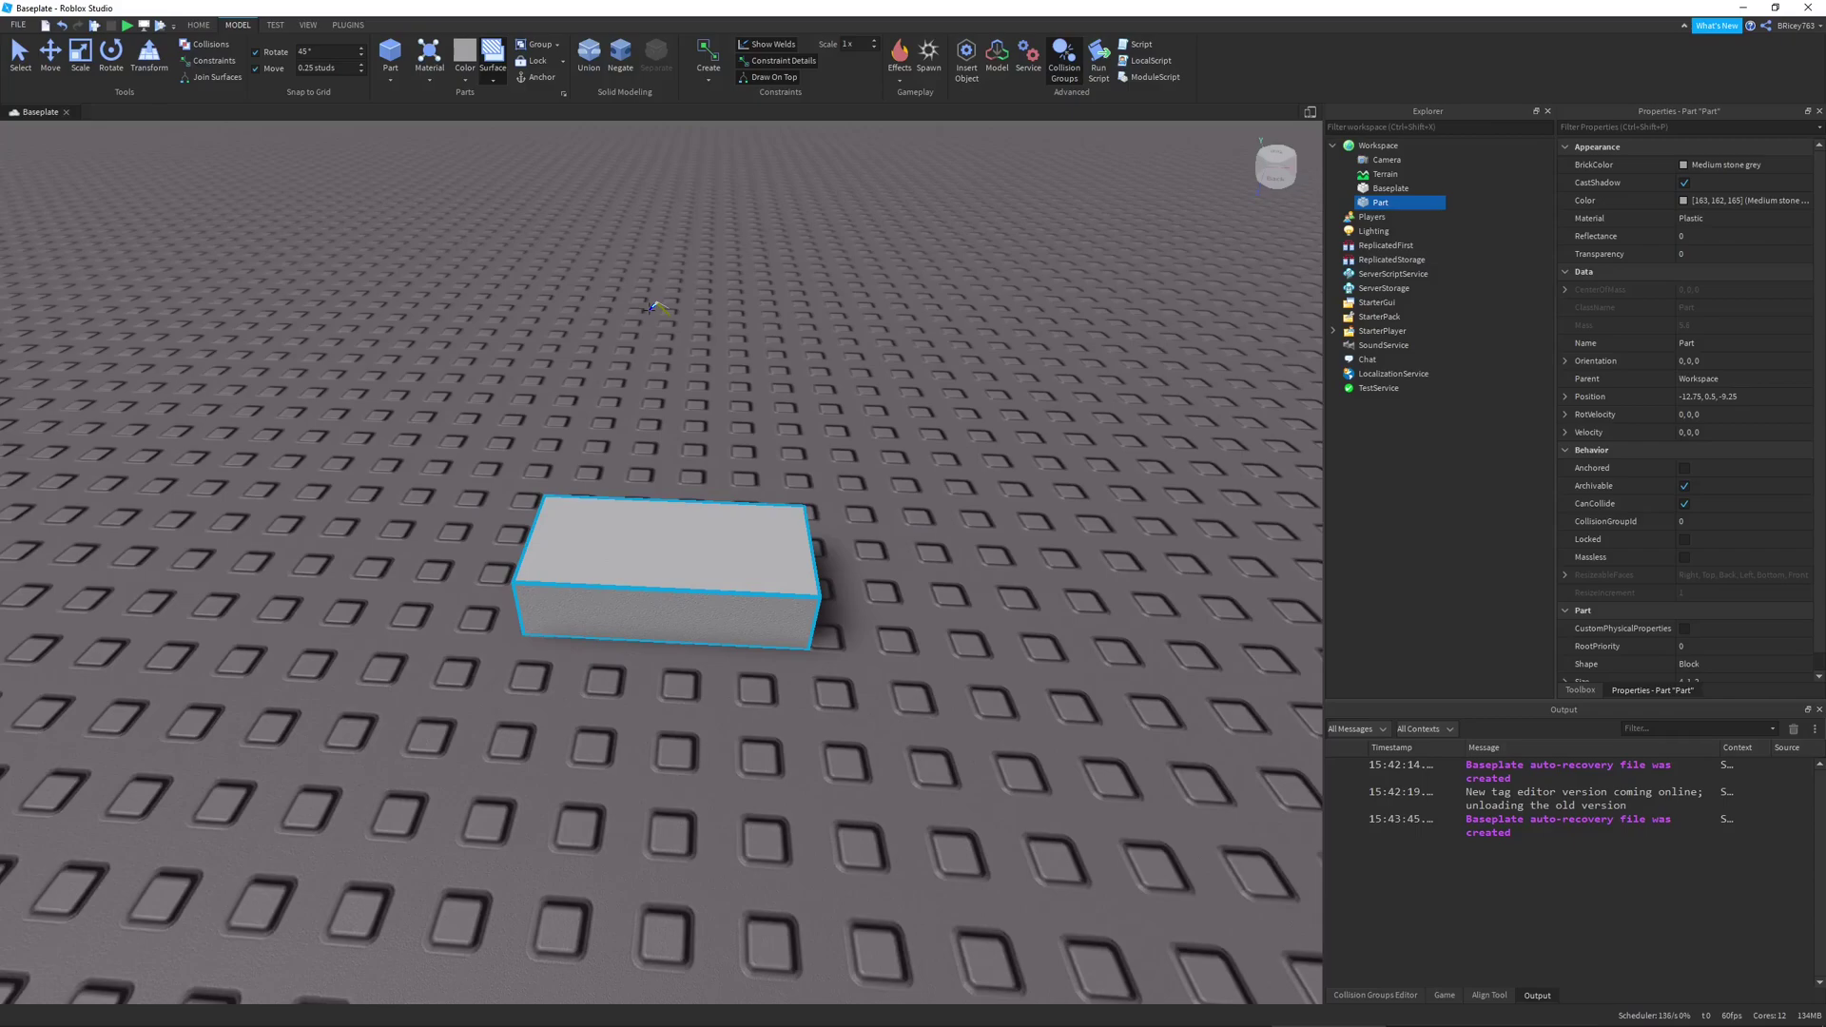
{"action": "left_click", "coordinate": [704, 536]}
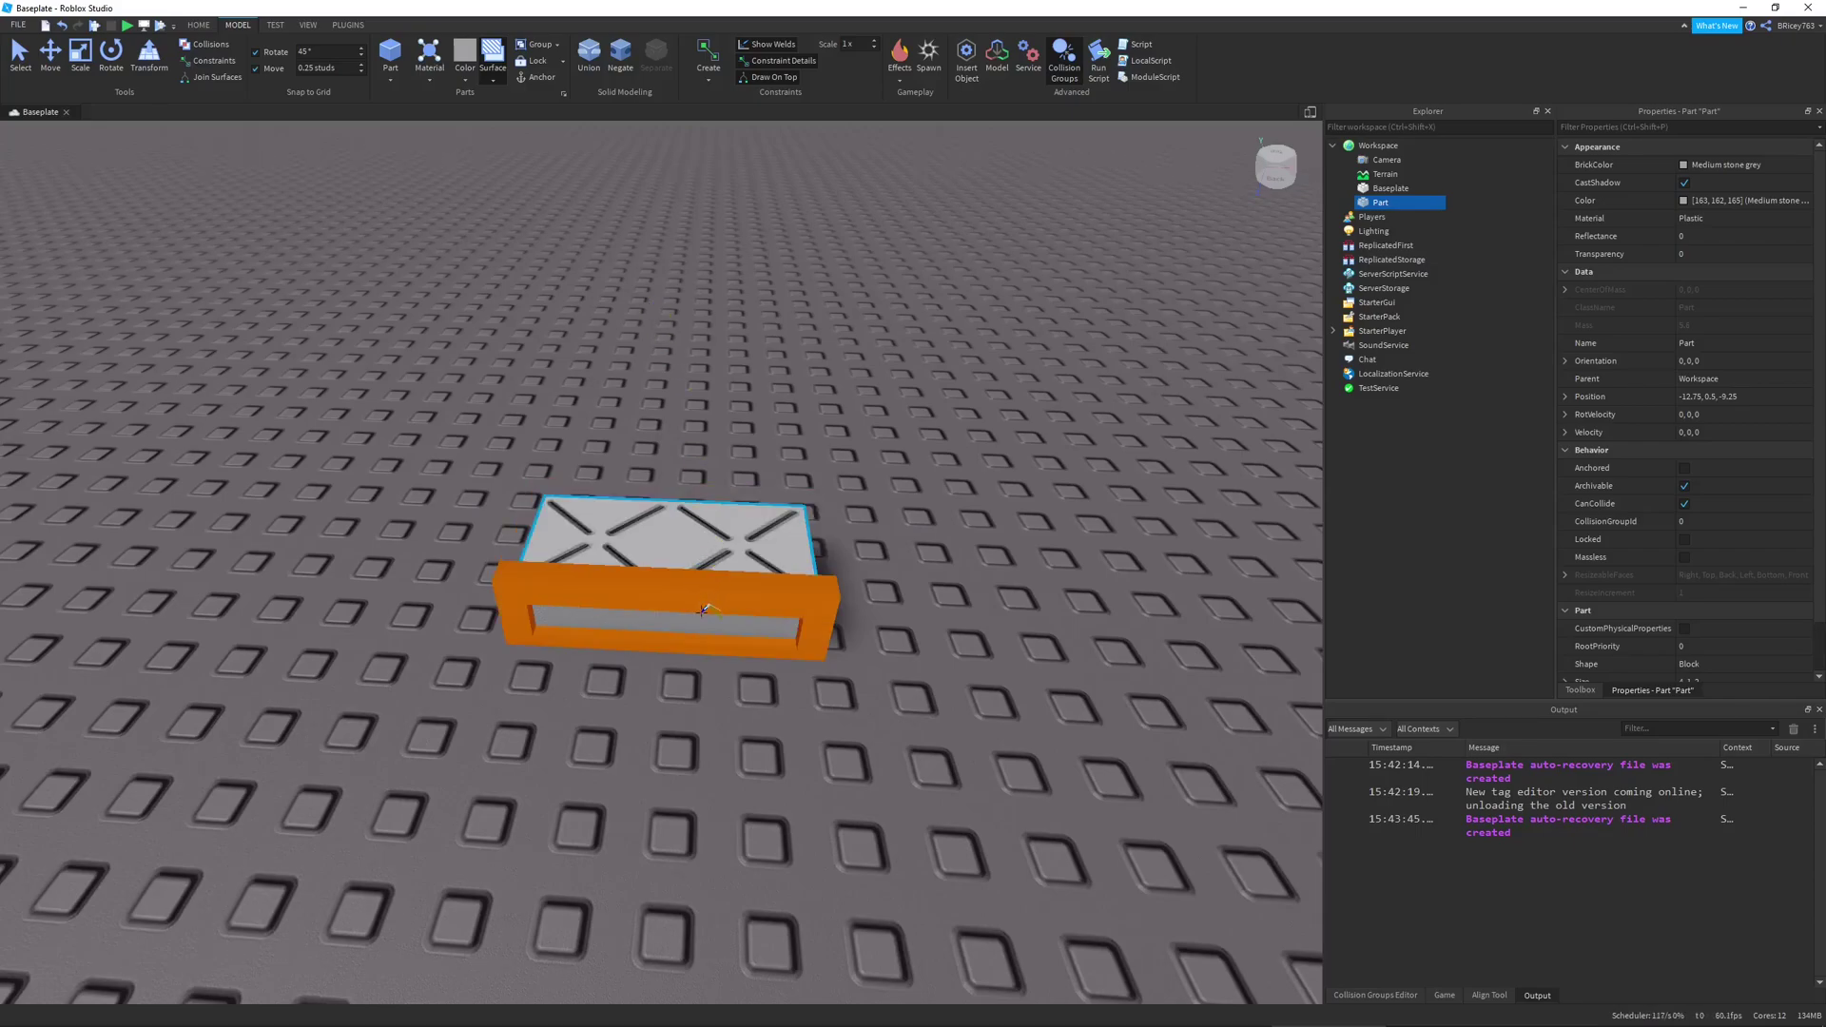
{"action": "left_click", "coordinate": [704, 609]}
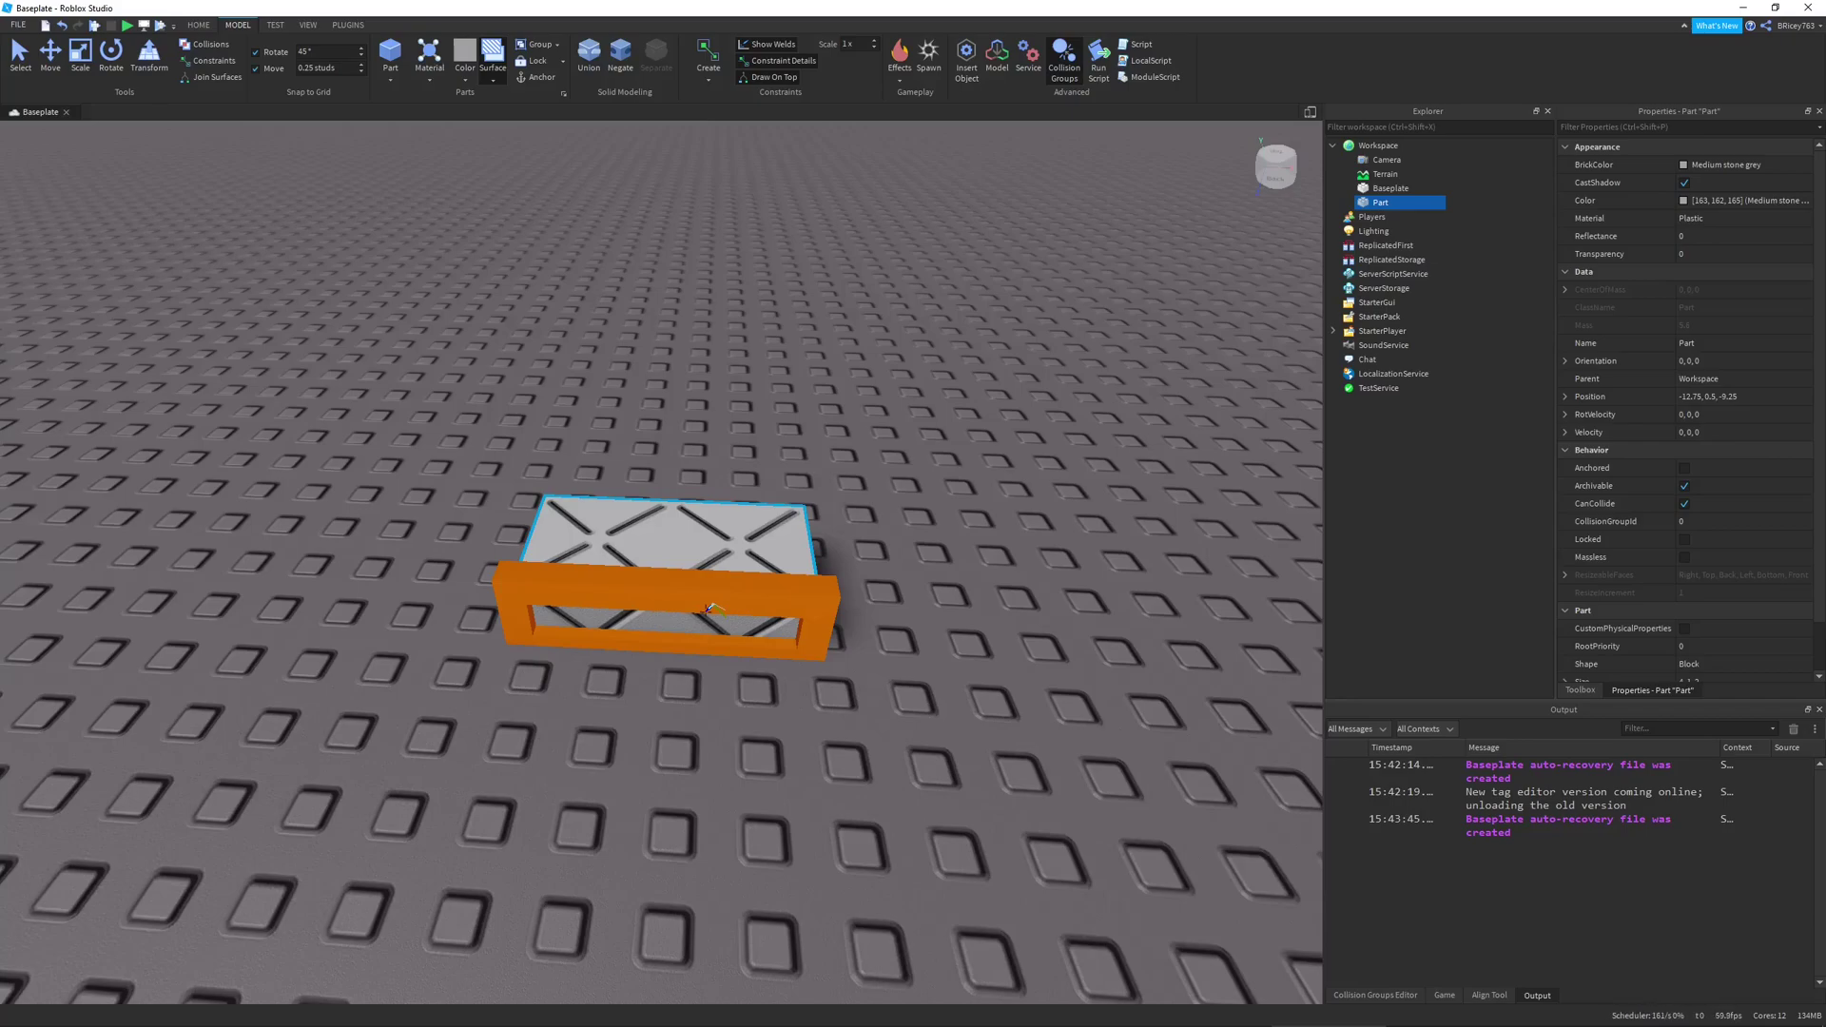
Apply the Weld surface to the remaining side faces of the block
{"action": "left_click", "coordinate": [492, 80]}
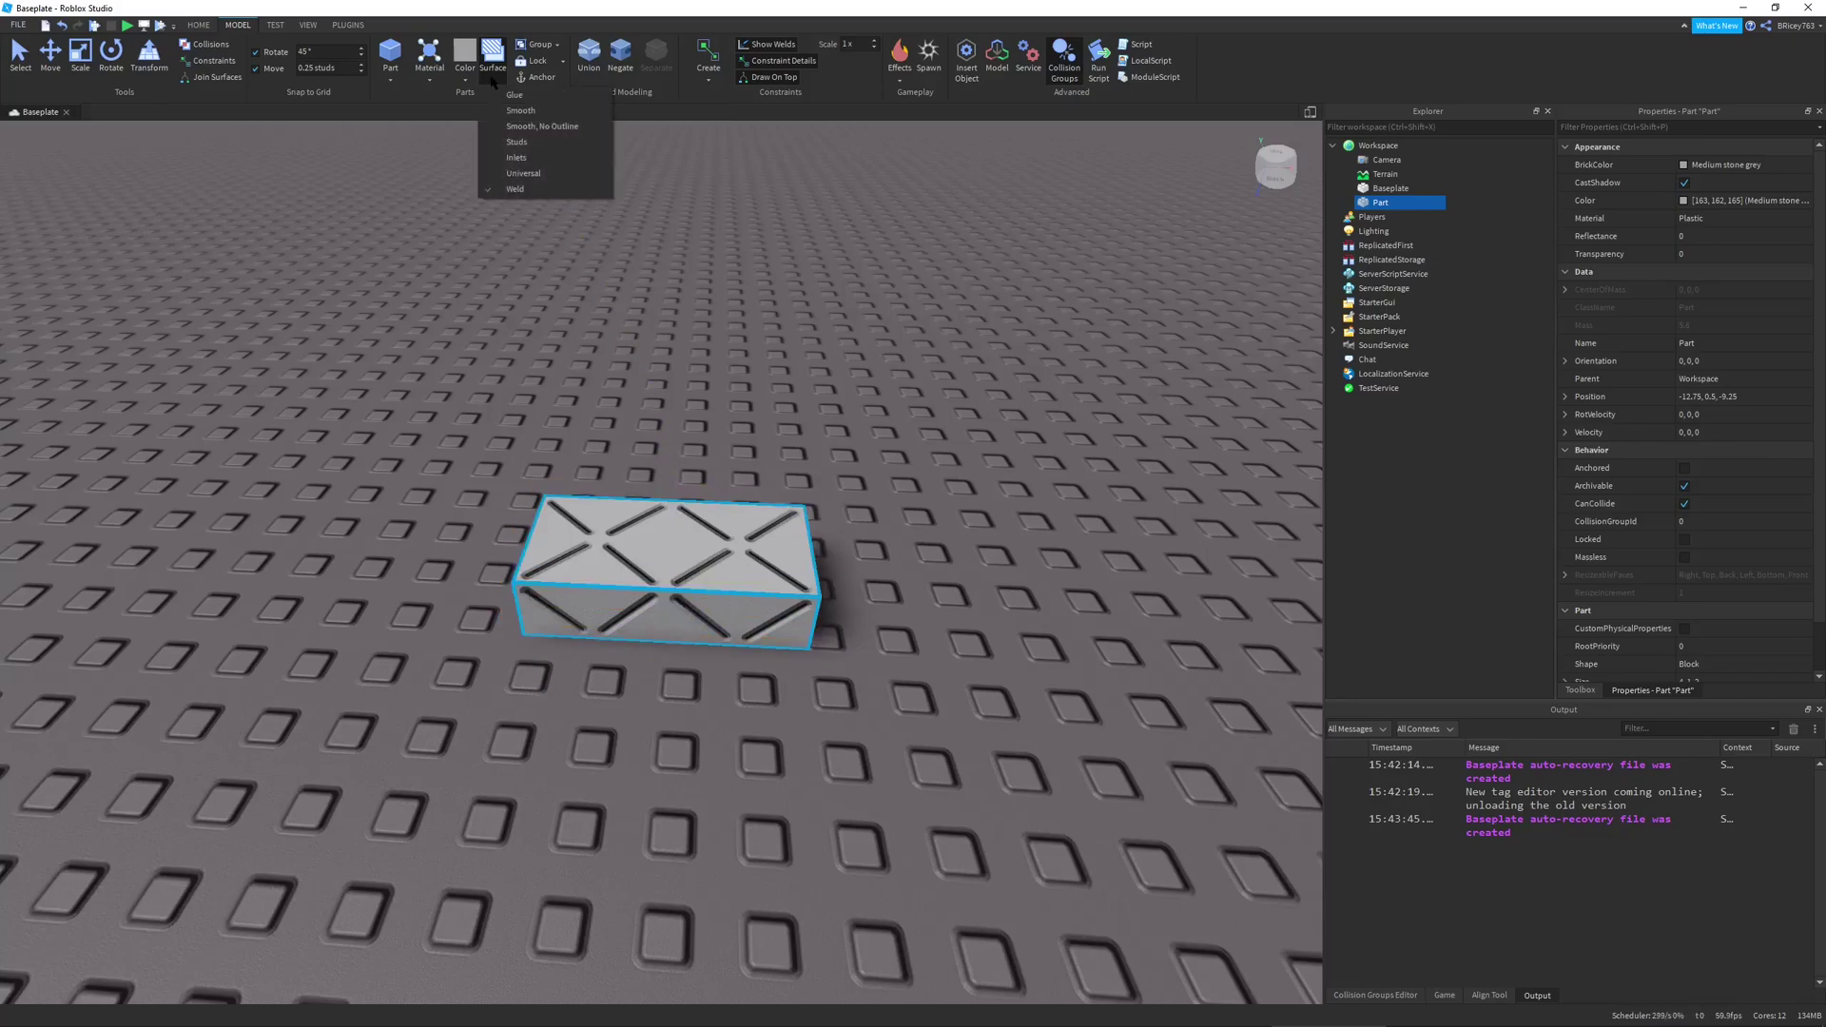
{"action": "left_click", "coordinate": [529, 192]}
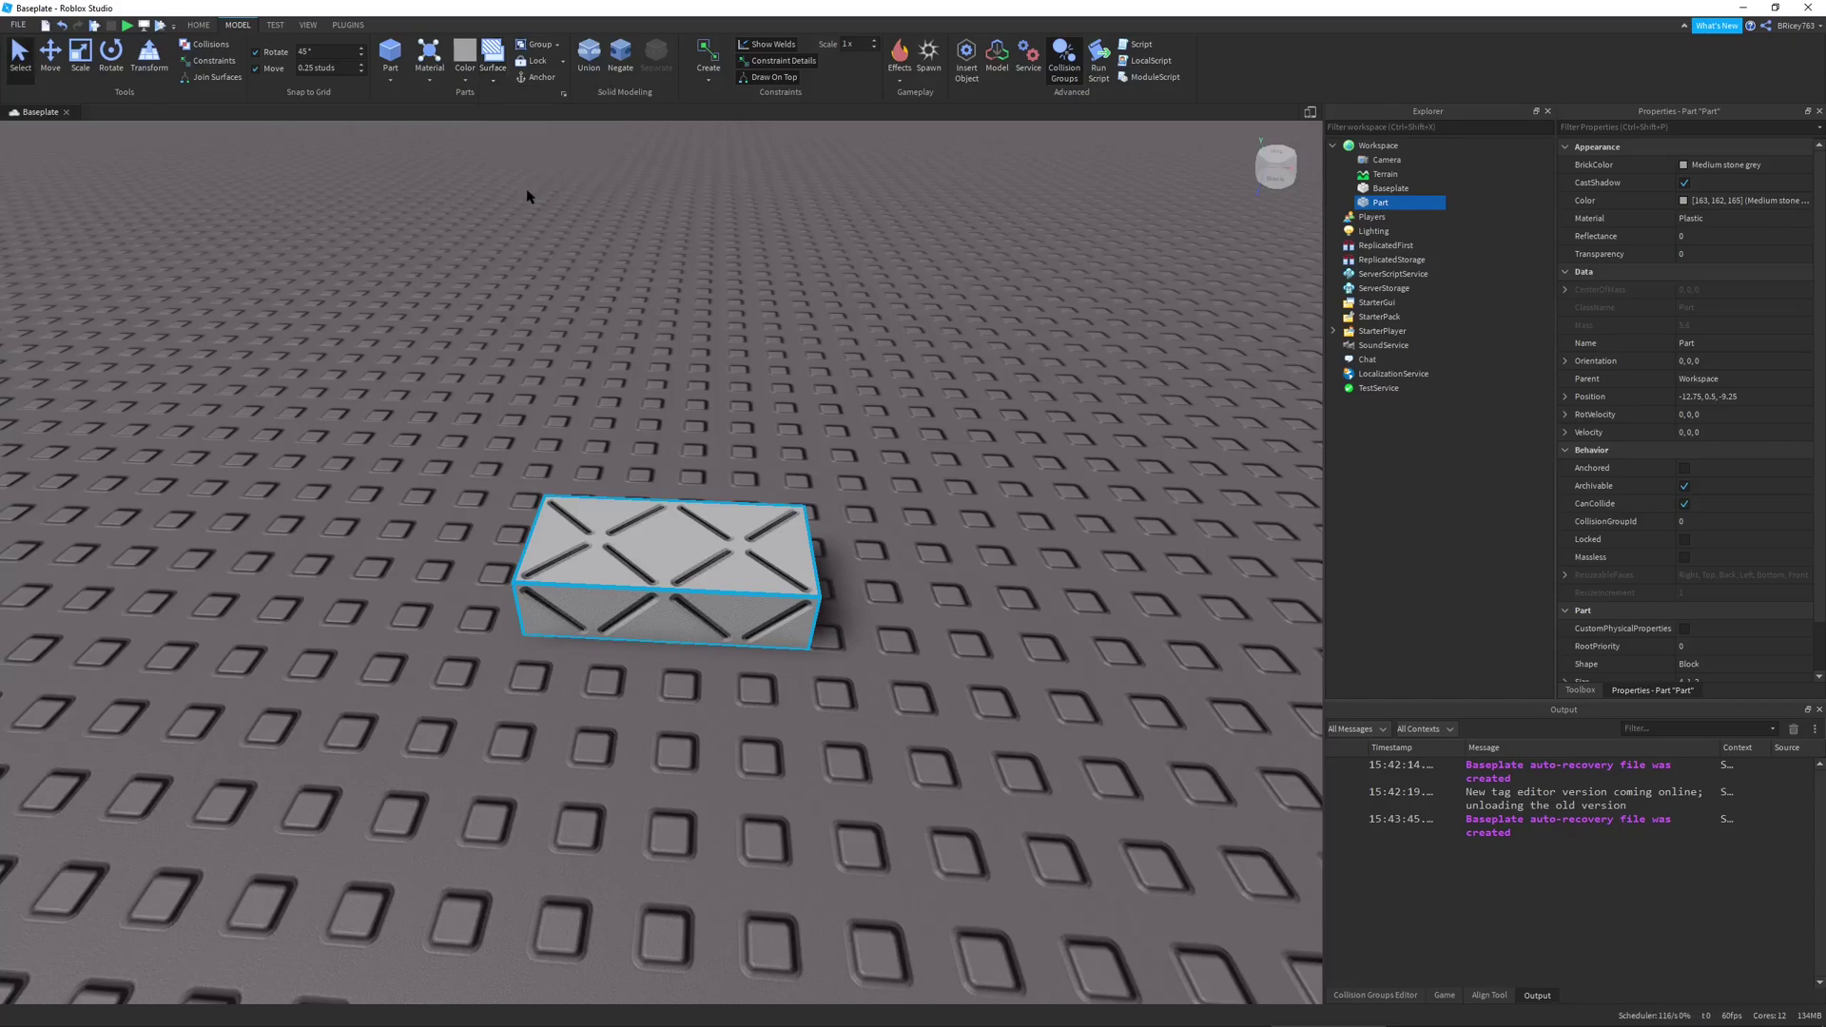
{"action": "right_click_drag", "start_coordinate": [529, 196], "coordinate": [646, 274]}
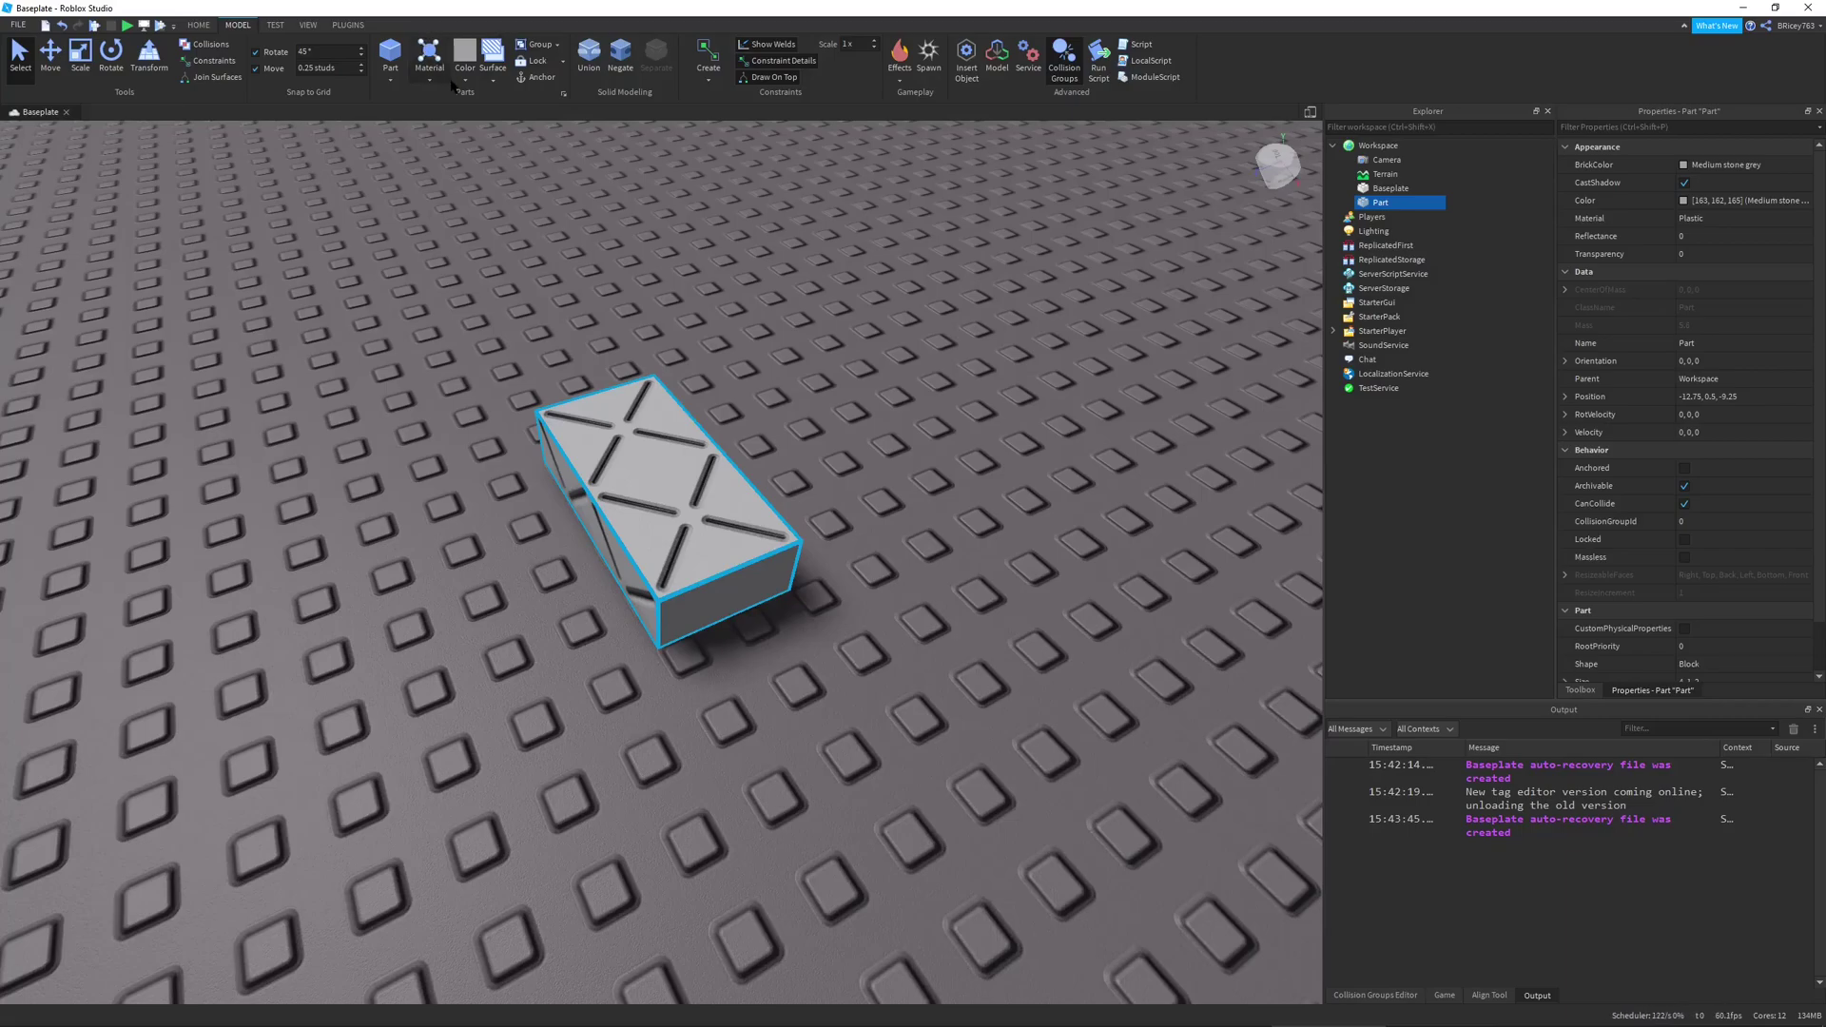
{"action": "left_click", "coordinate": [493, 82]}
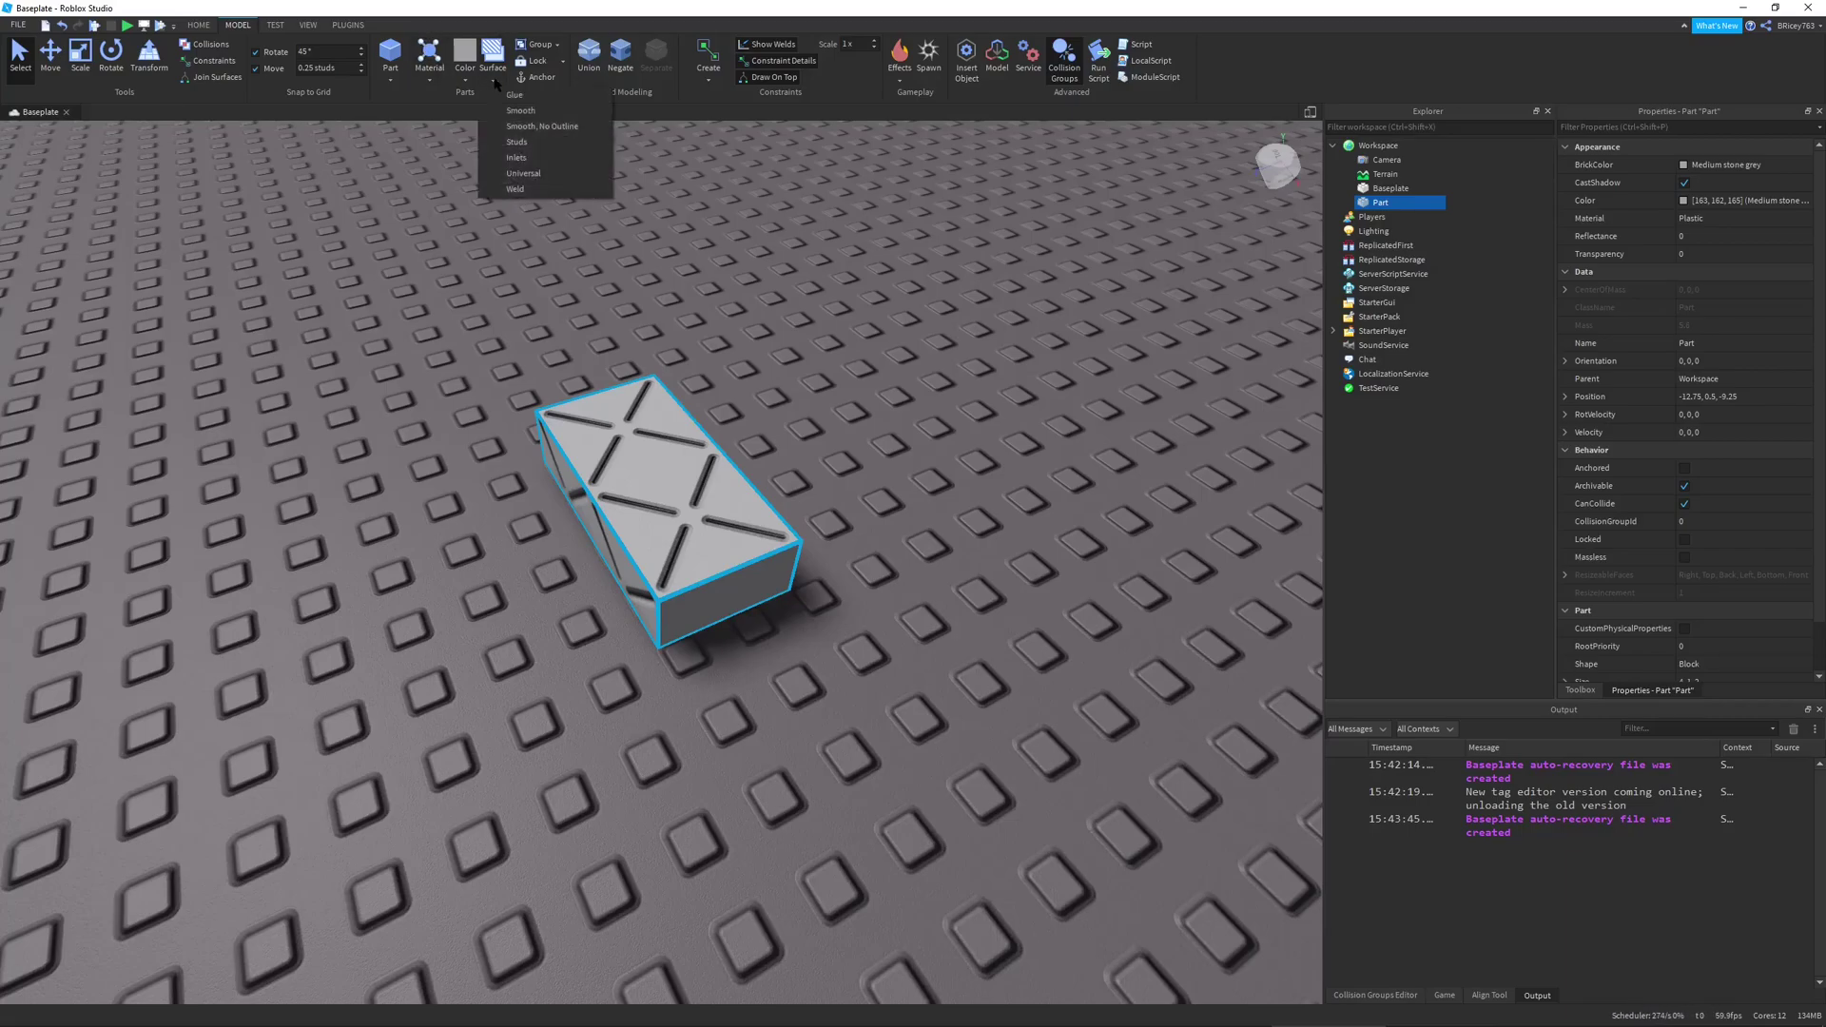
{"action": "left_click", "coordinate": [509, 190]}
{"action": "right_click_drag", "start_coordinate": [773, 376], "coordinate": [749, 390]}
{"action": "right_click_drag", "start_coordinate": [751, 591], "coordinate": [791, 586]}
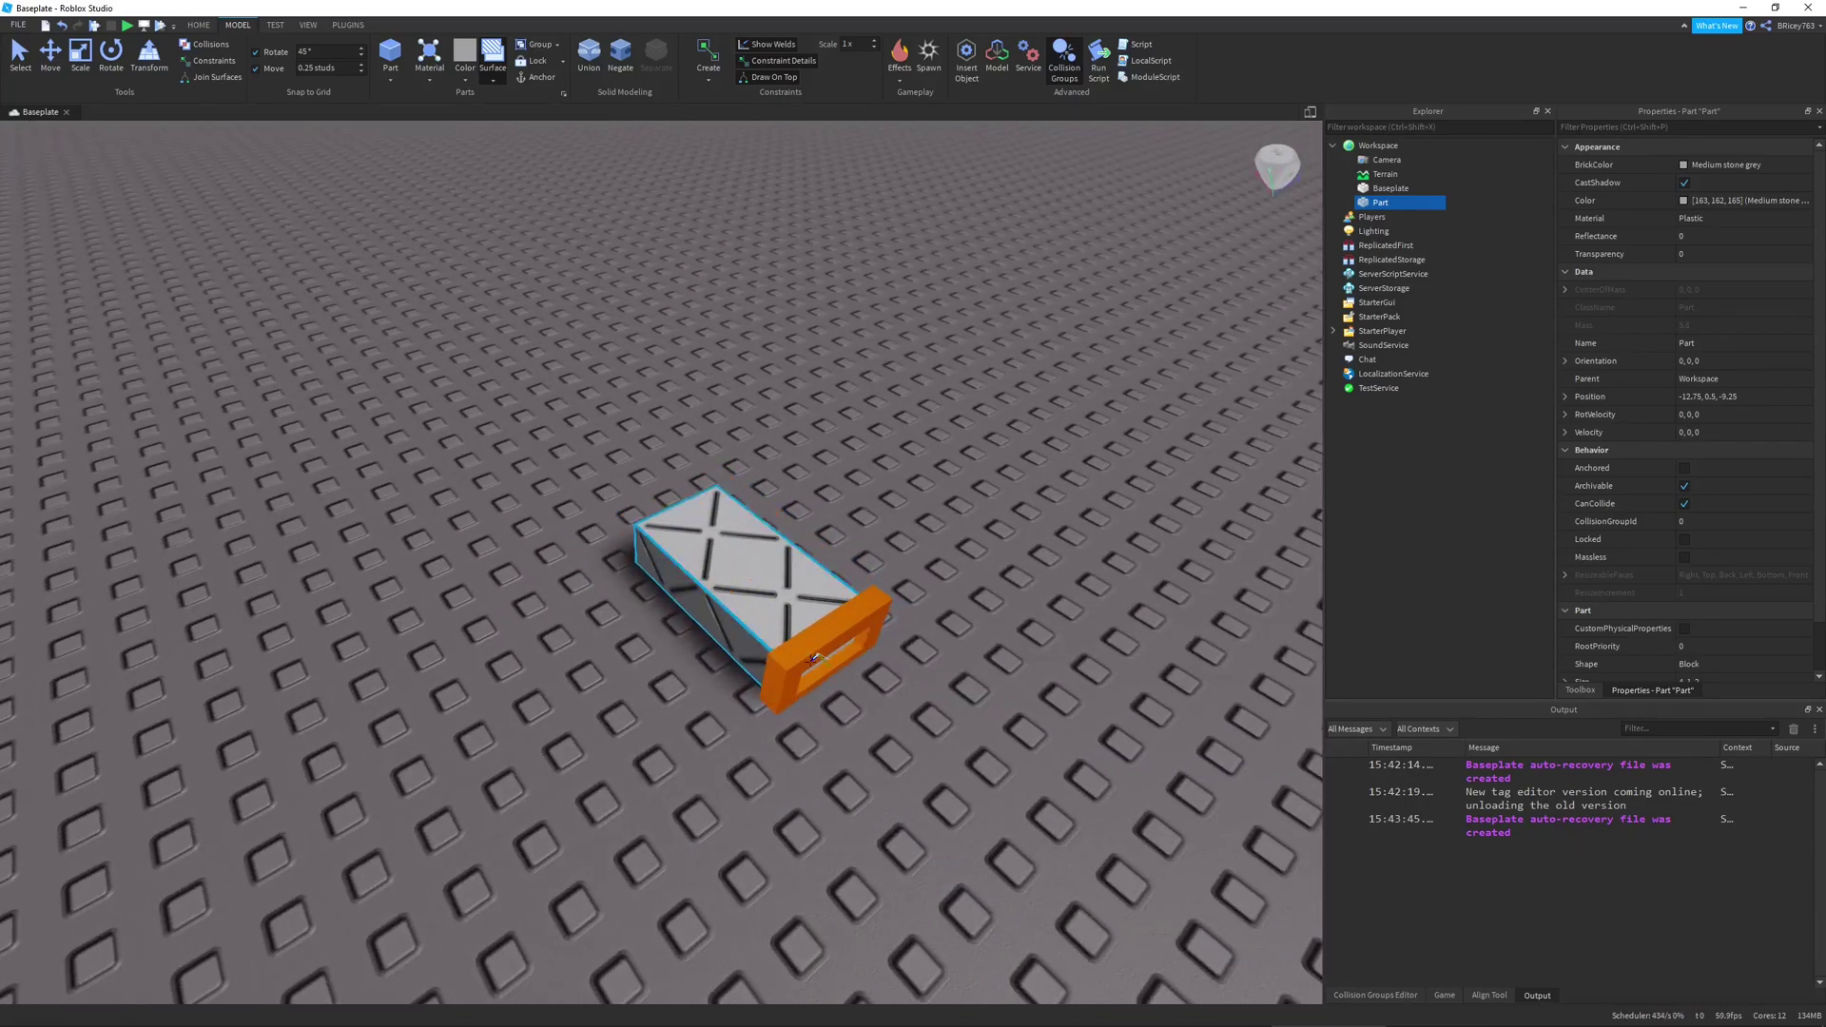
{"action": "right_click_drag", "start_coordinate": [885, 655], "coordinate": [894, 653]}
{"action": "key", "text": "d"}
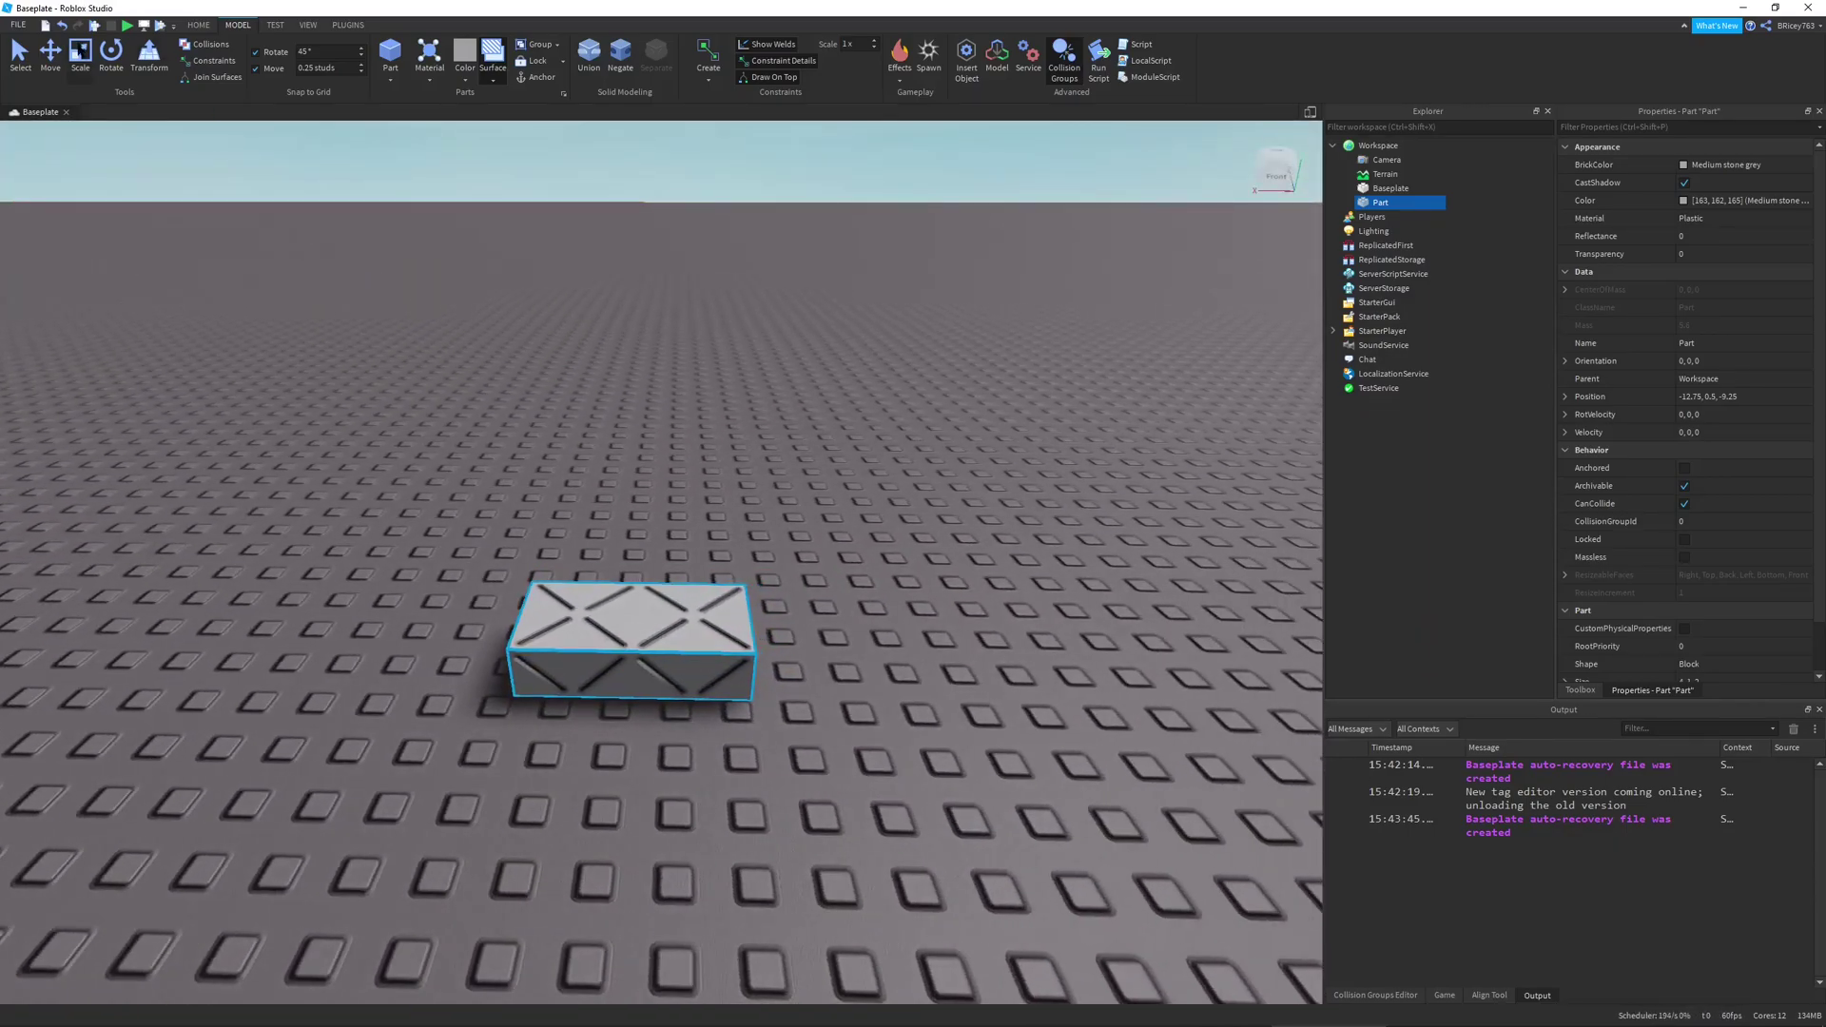
Delete the block with the Weld surfaces from the baseplate
{"action": "left_click", "coordinate": [59, 61]}
{"action": "left_click", "coordinate": [22, 63]}
{"action": "left_click_drag", "start_coordinate": [289, 312], "coordinate": [968, 952]}
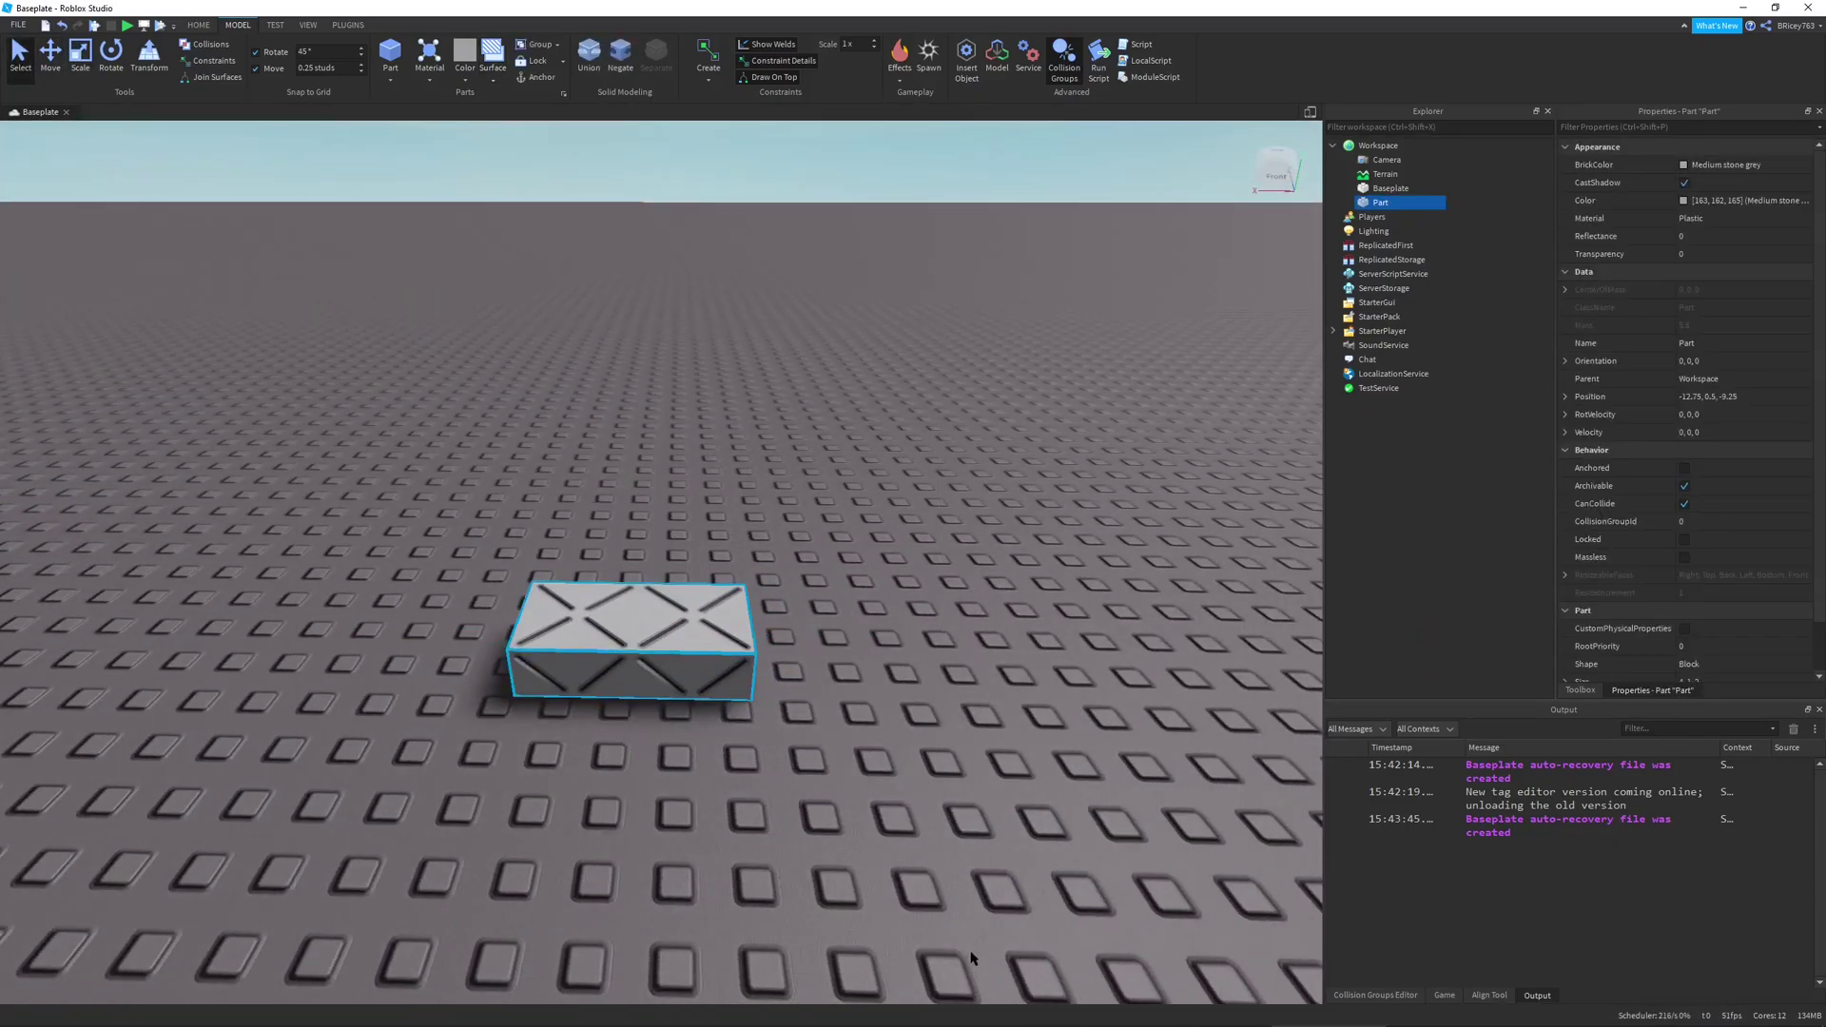
{"action": "key", "text": "Delete"}
{"action": "right_click_drag", "start_coordinate": [937, 828], "coordinate": [690, 496]}
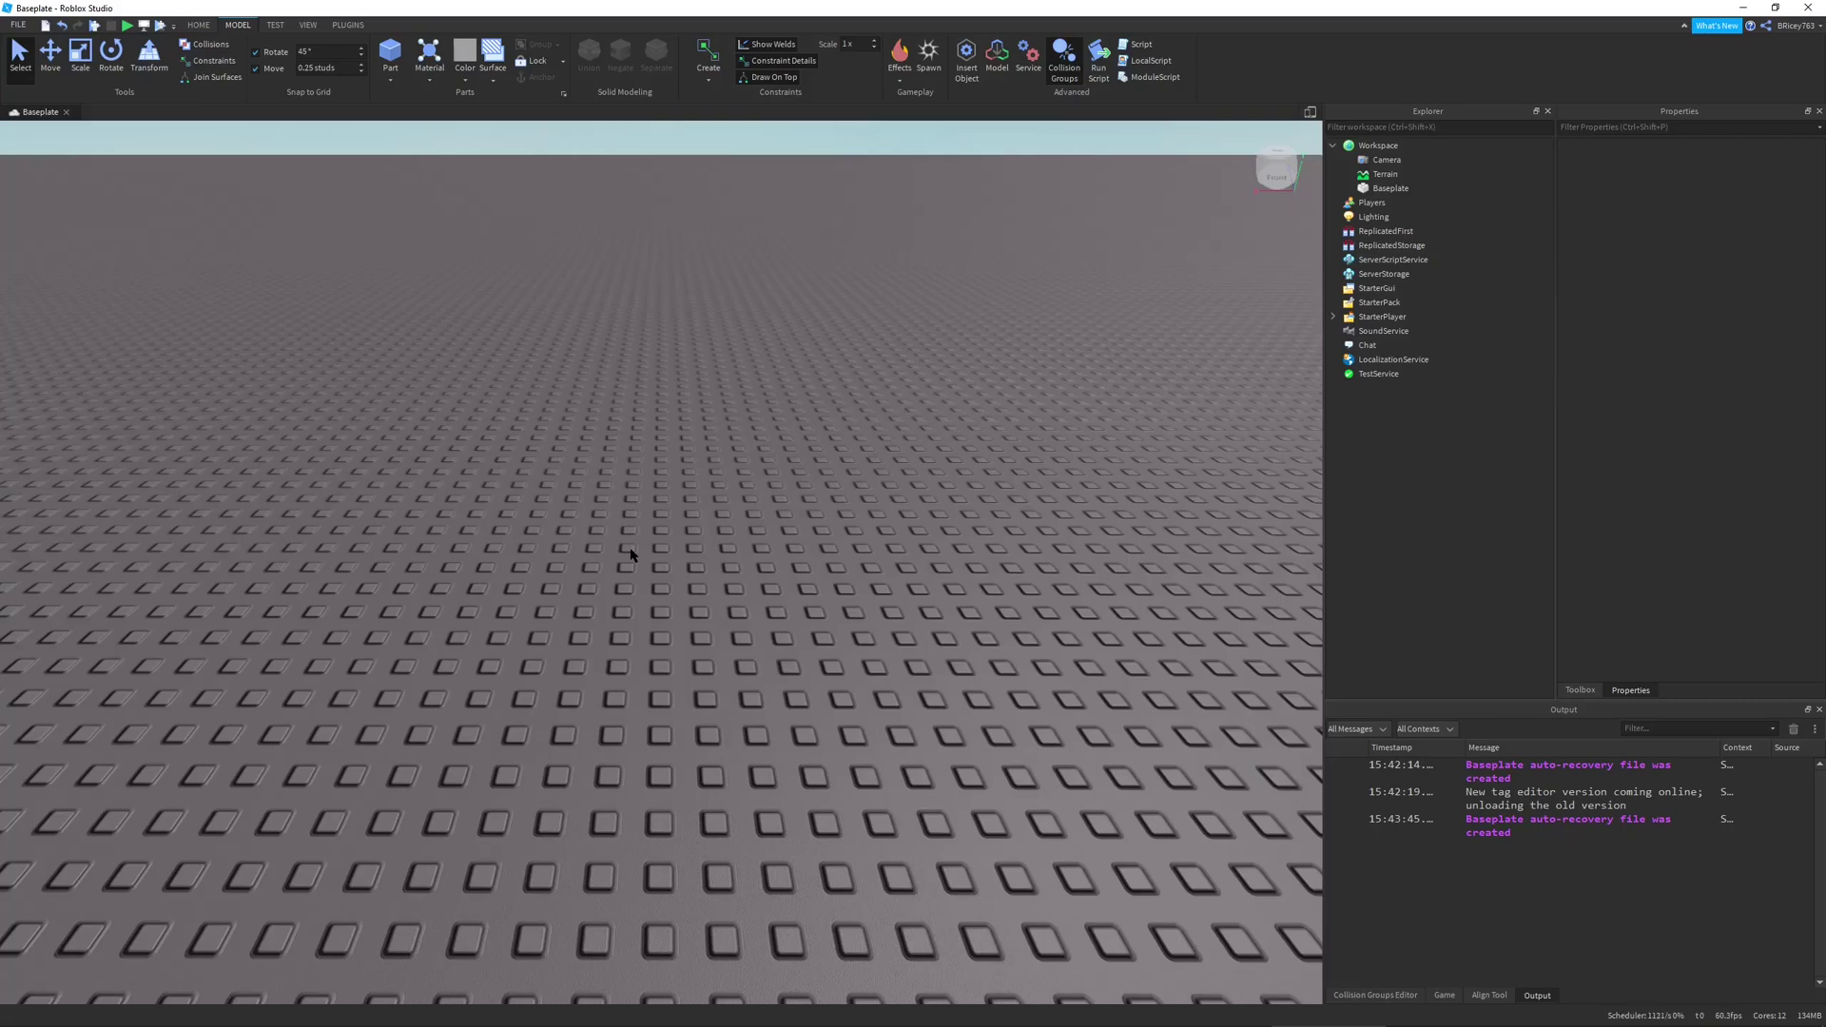
Insert a new block part and reposition it on the baseplate at about -13.75, 0.5, -10 with Join Surfaces enabled
{"action": "left_click", "coordinate": [390, 53]}
{"action": "left_click_drag", "start_coordinate": [613, 556], "coordinate": [646, 657]}
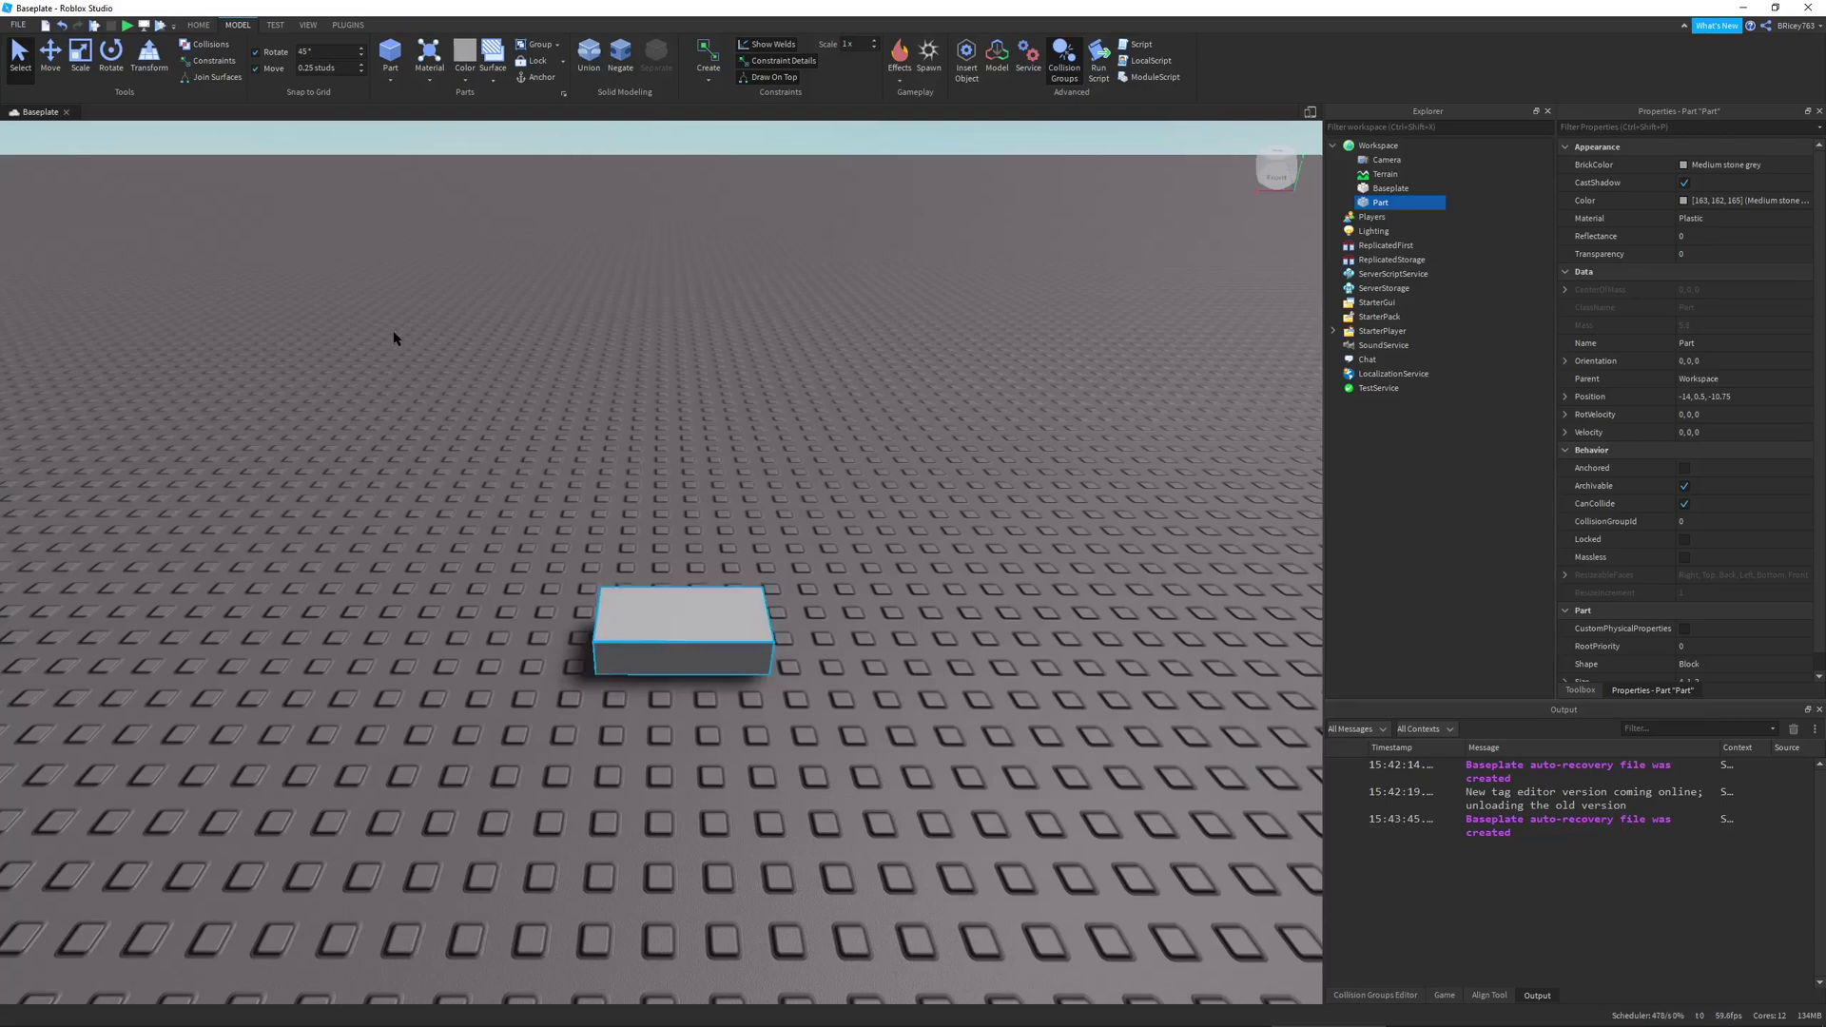
{"action": "left_click", "coordinate": [187, 83]}
{"action": "mouse_move", "coordinate": [619, 666]}
{"action": "left_mouse_down"}
{"action": "mouse_move", "coordinate": [506, 685]}
{"action": "mouse_move", "coordinate": [643, 687]}
{"action": "left_mouse_up"}
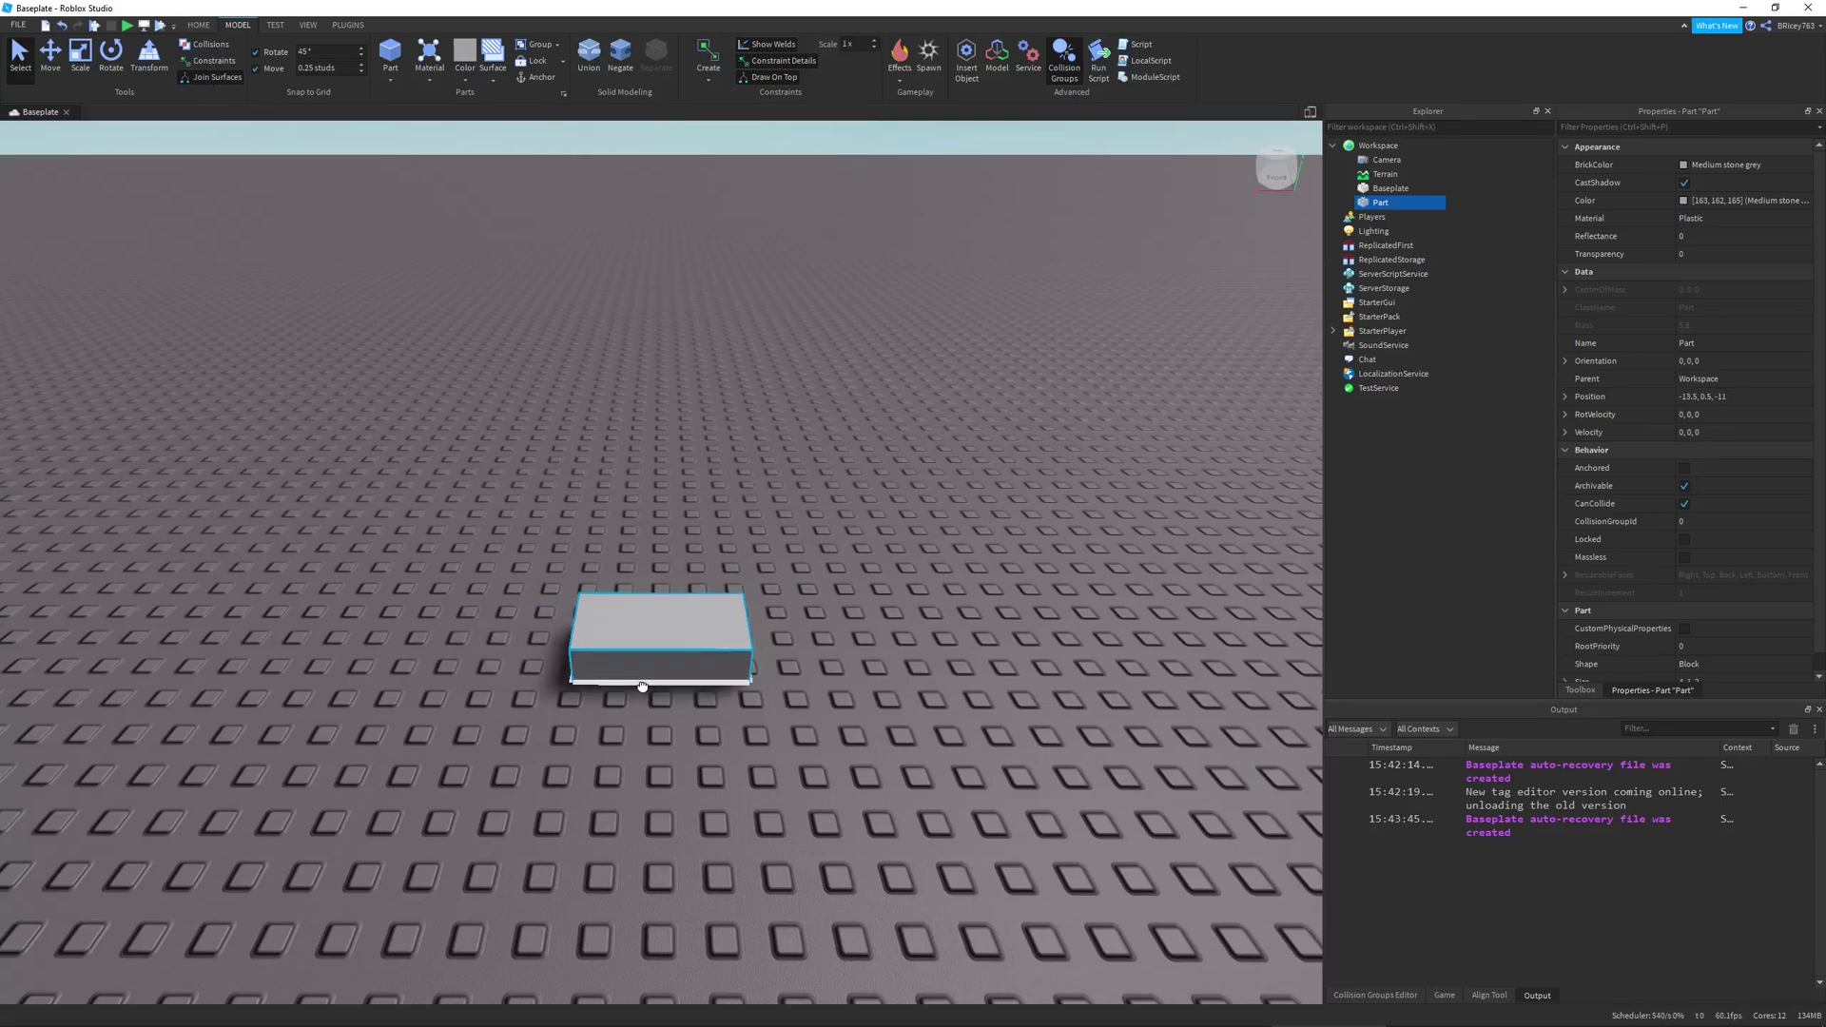
{"action": "scroll", "coordinate": [643, 687], "scroll_direction": "up", "scroll_amount": 6}
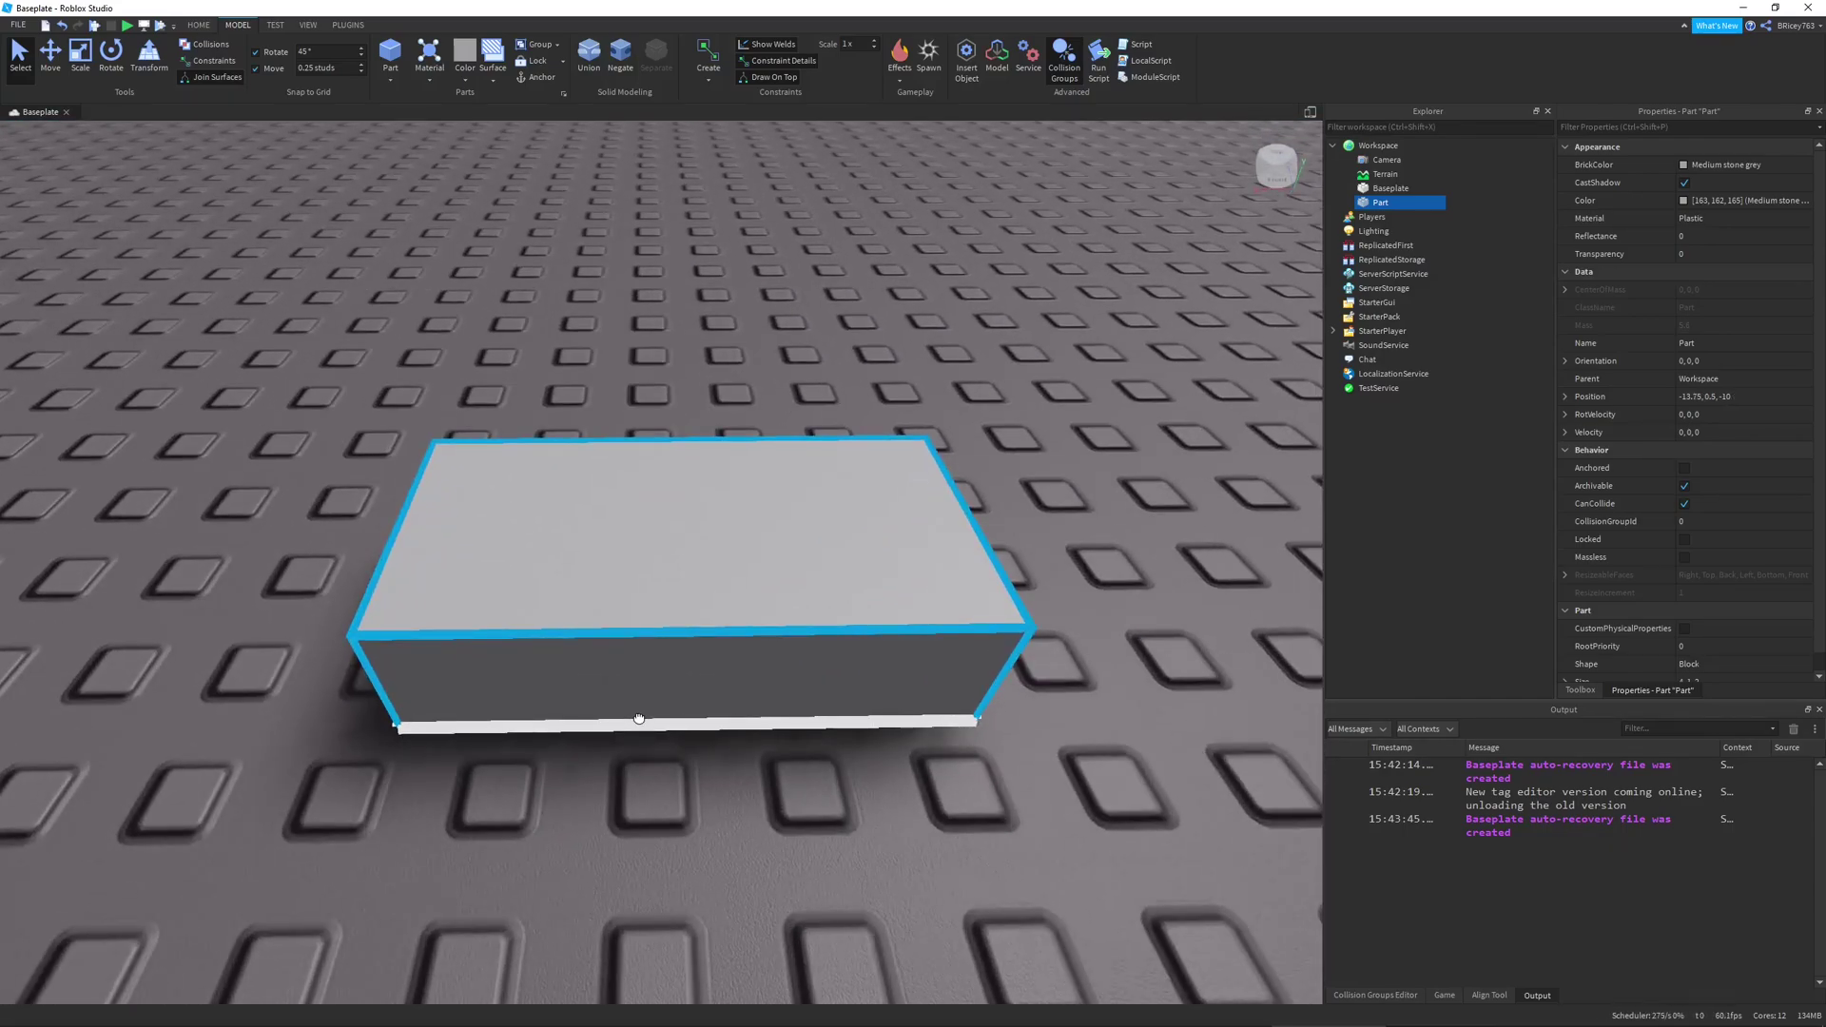
{"action": "mouse_move", "coordinate": [640, 720]}
{"action": "left_mouse_down"}
{"action": "mouse_move", "coordinate": [678, 693]}
{"action": "mouse_move", "coordinate": [637, 711]}
{"action": "left_mouse_up"}
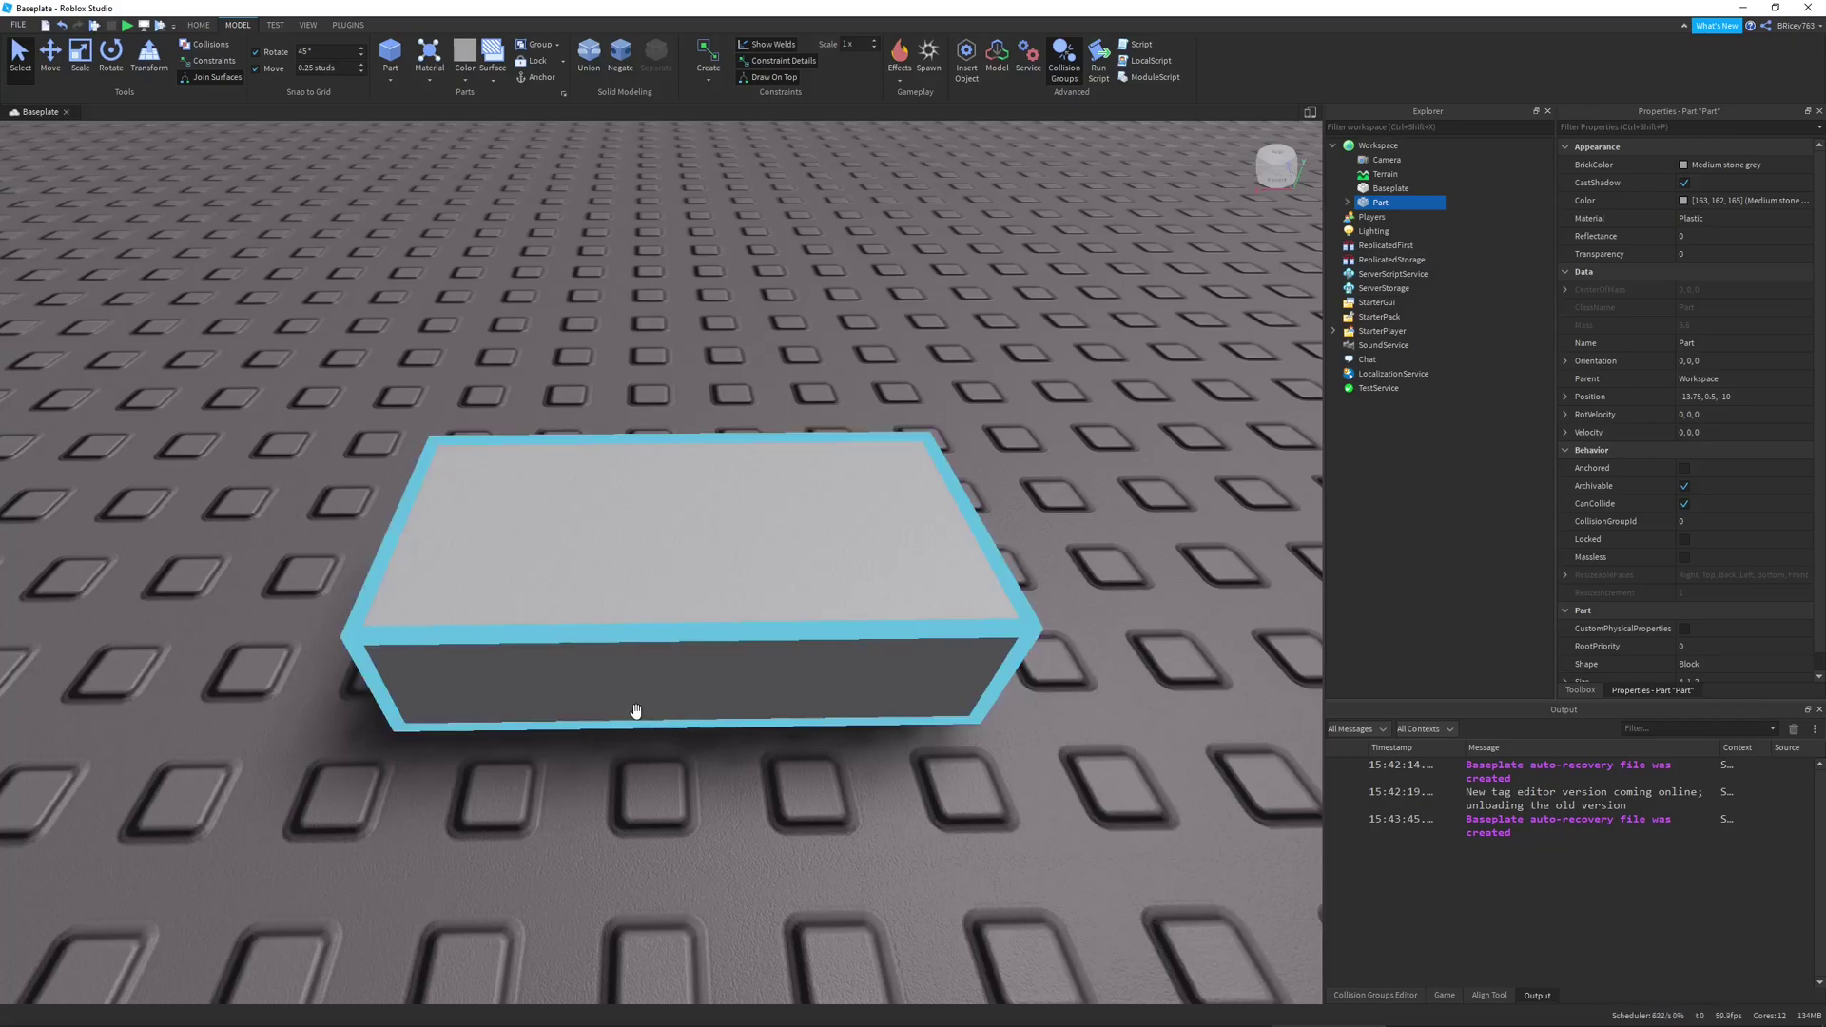
Examine the Weld inside the part, including its Part0 and Part1 properties, and view the part on the baseplate
{"action": "left_click", "coordinate": [1347, 203]}
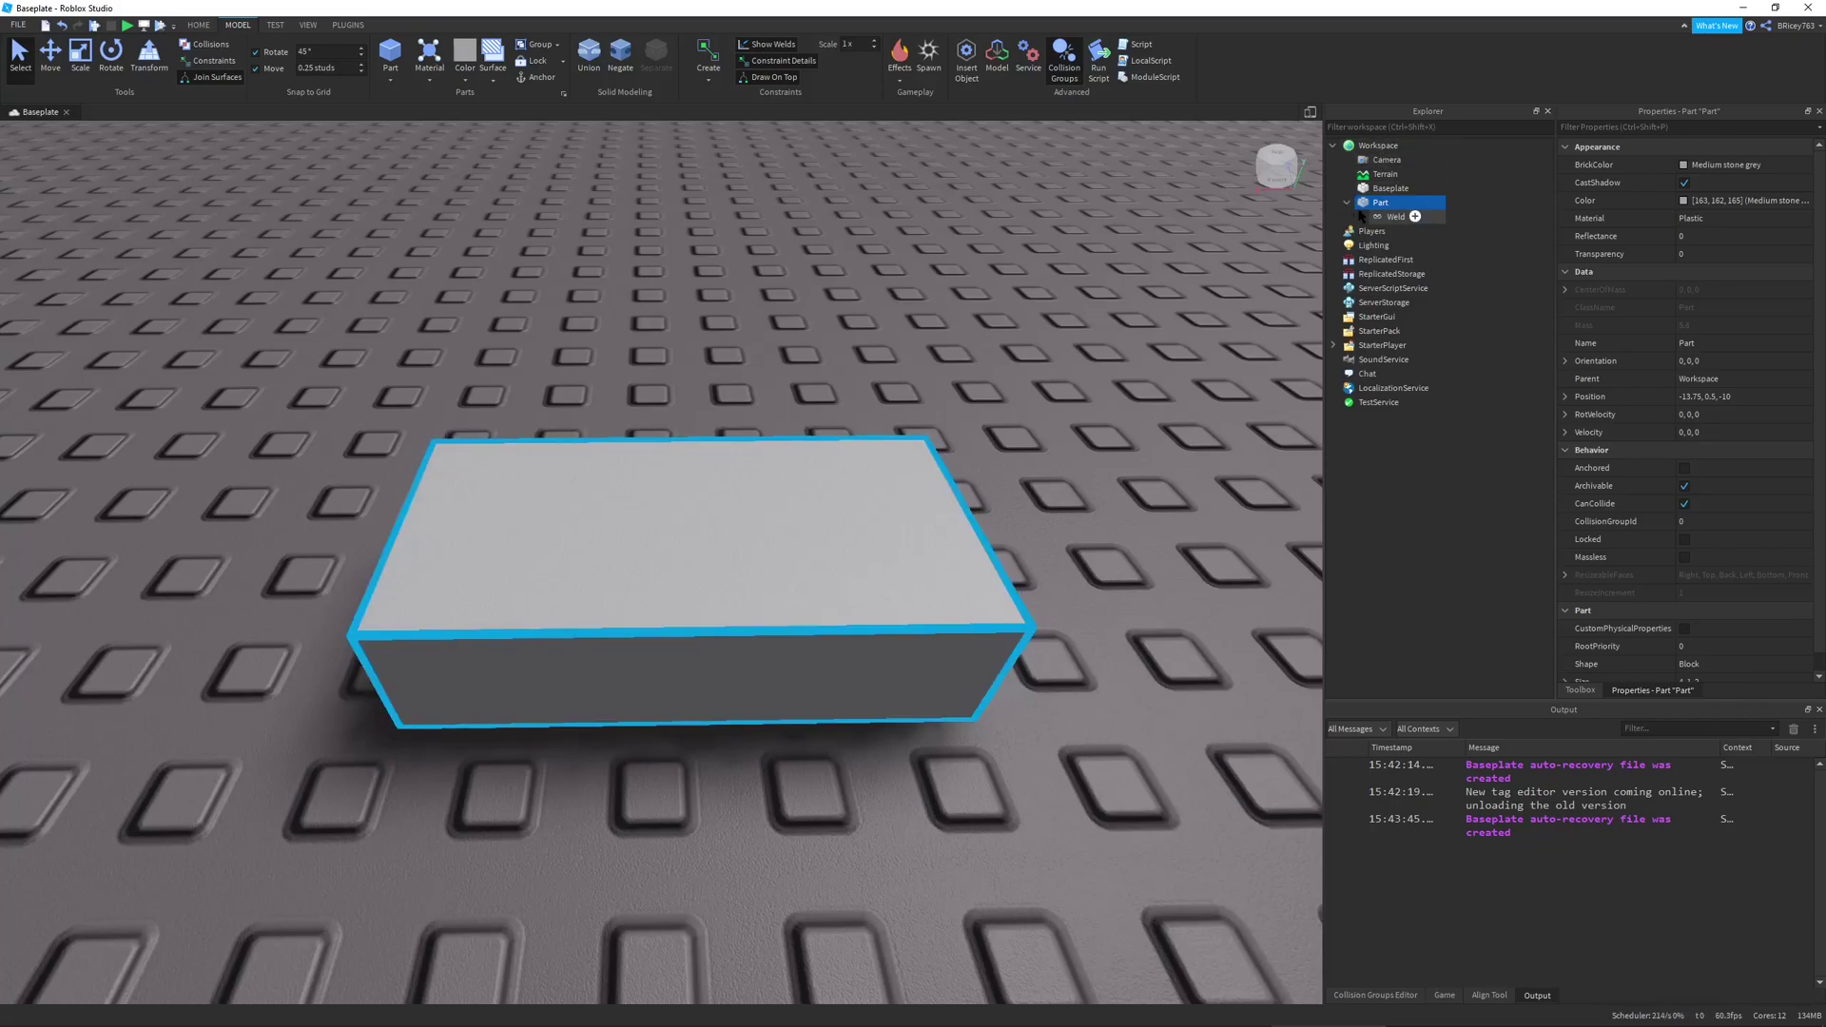
{"action": "left_click", "coordinate": [1363, 217]}
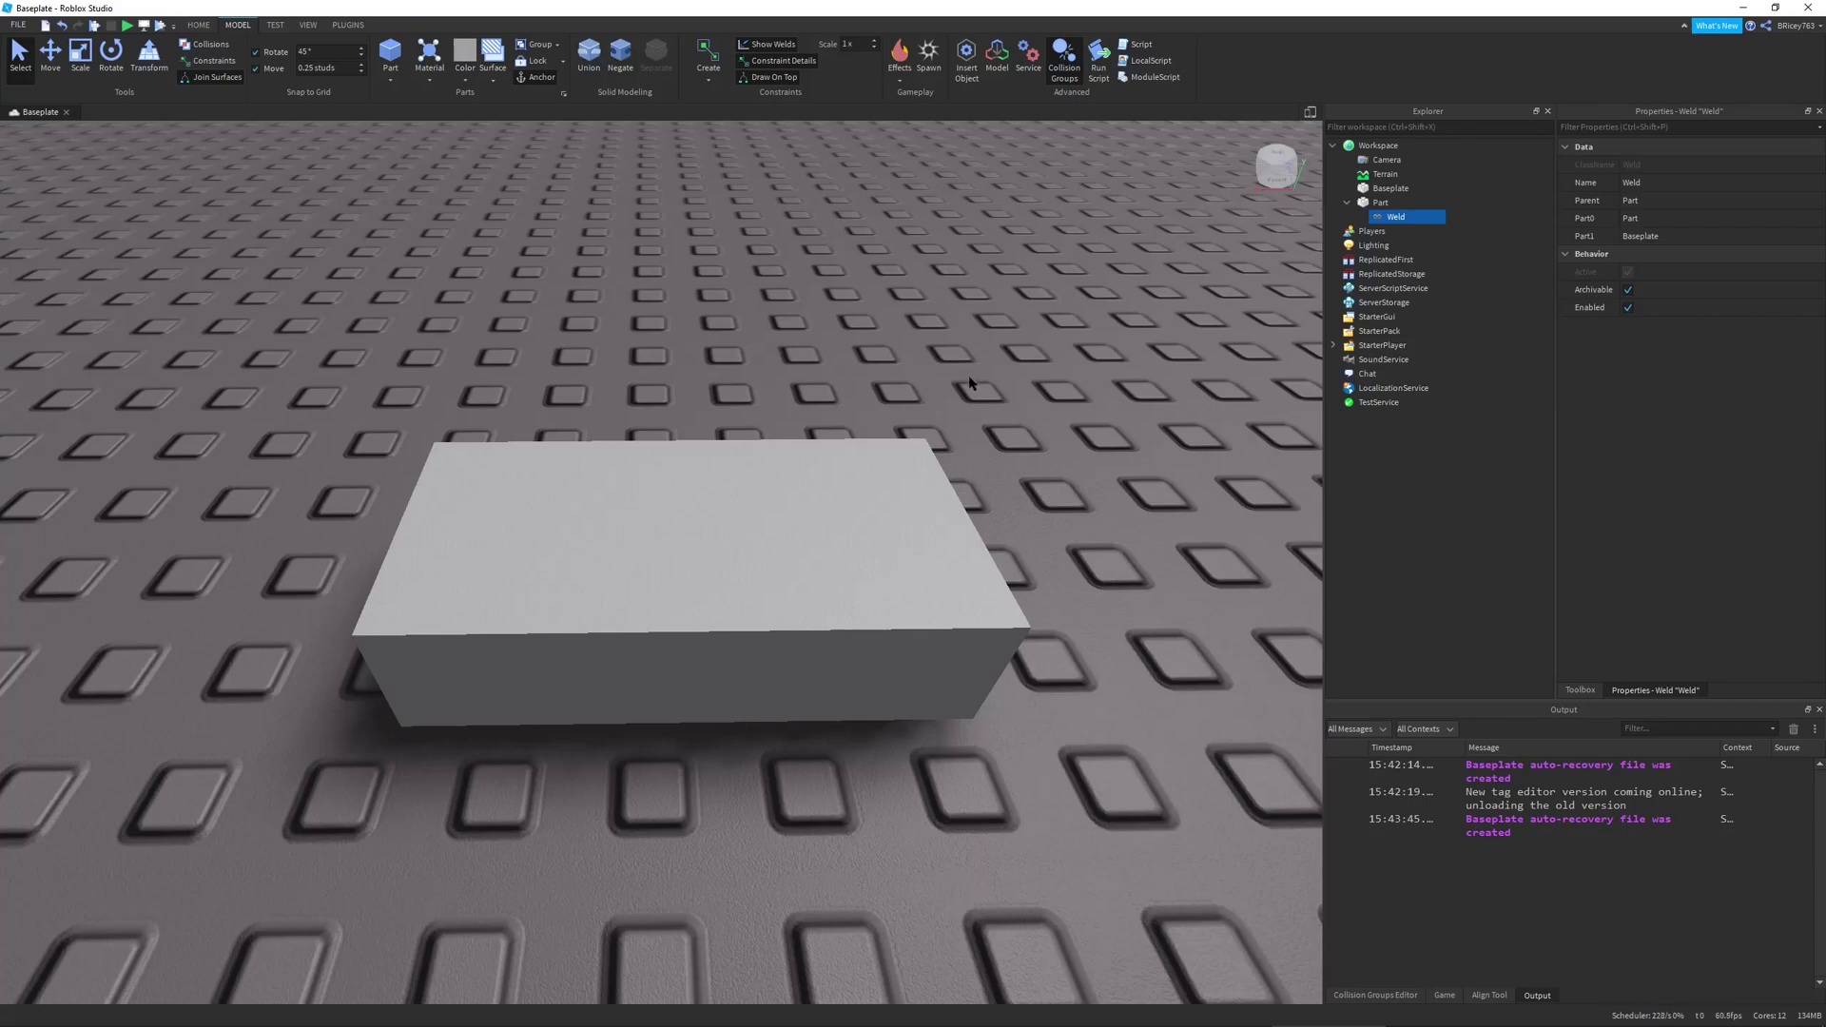
{"action": "key", "text": "d"}
{"action": "right_click_drag", "start_coordinate": [970, 378], "coordinate": [962, 397]}
{"action": "key", "text": "s"}
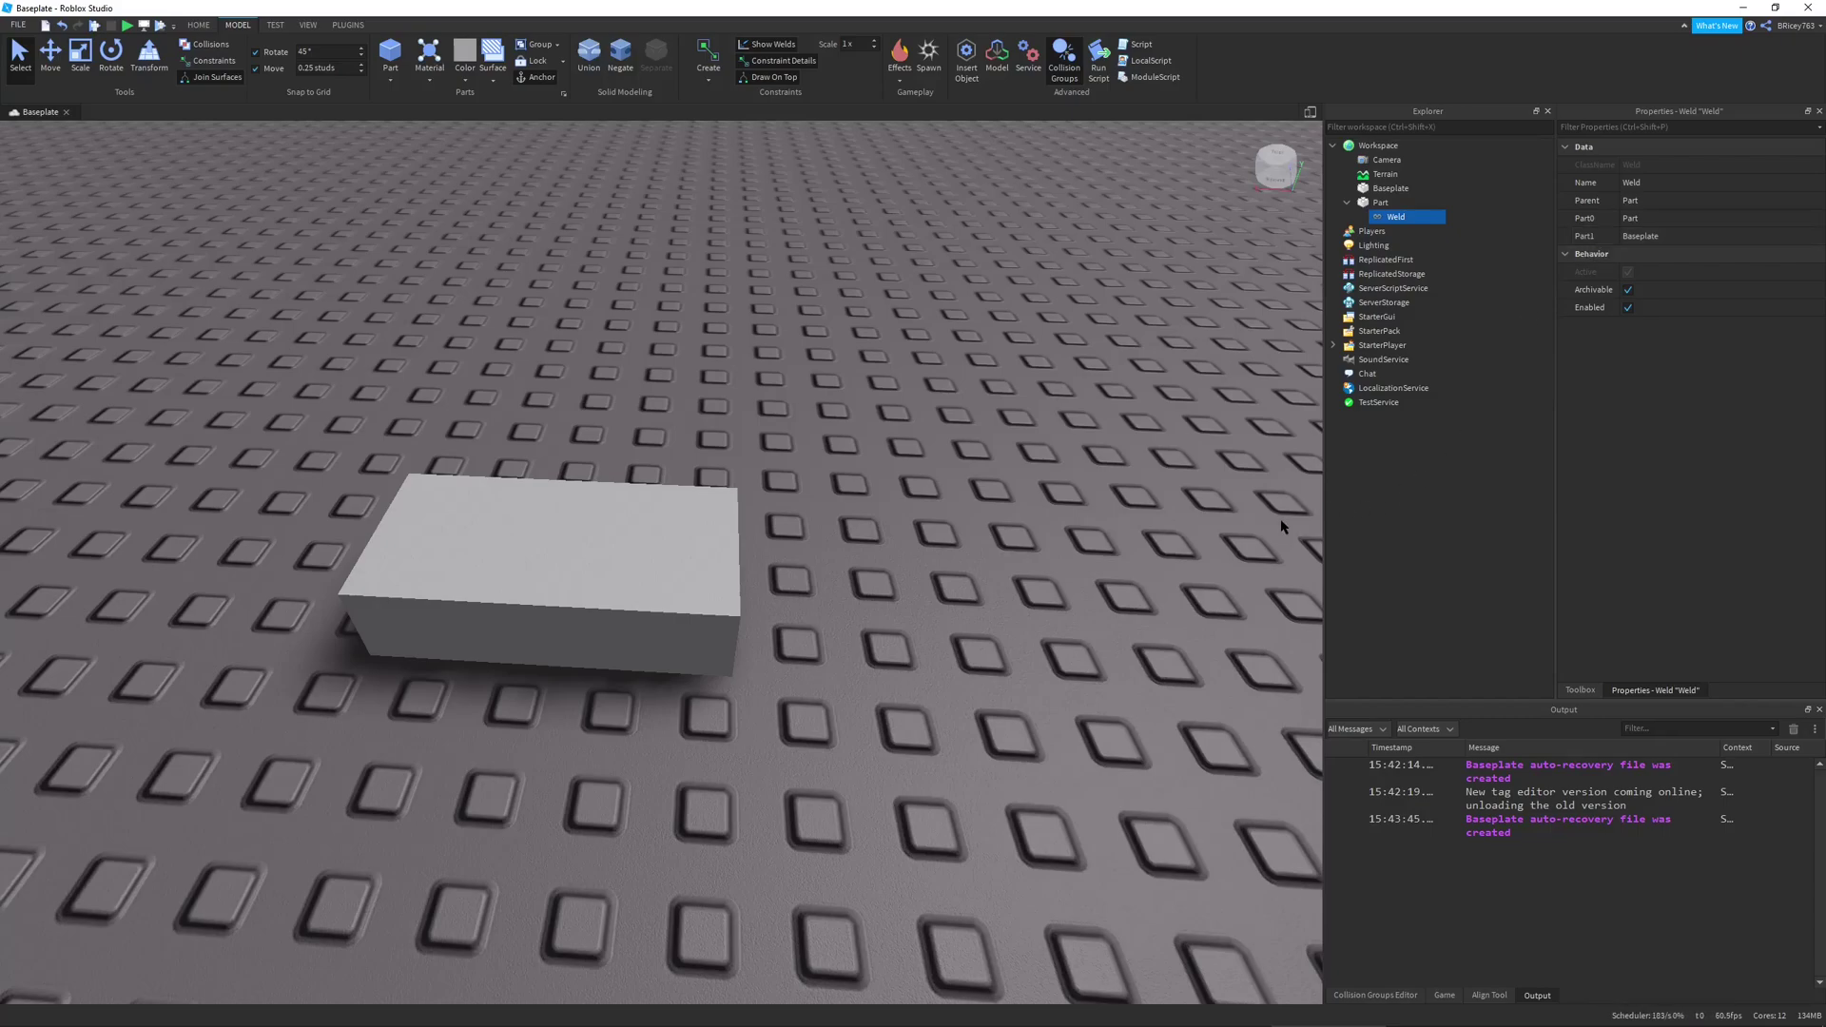
{"action": "key", "text": "a"}
{"action": "right_click_drag", "start_coordinate": [1002, 573], "coordinate": [1003, 571]}
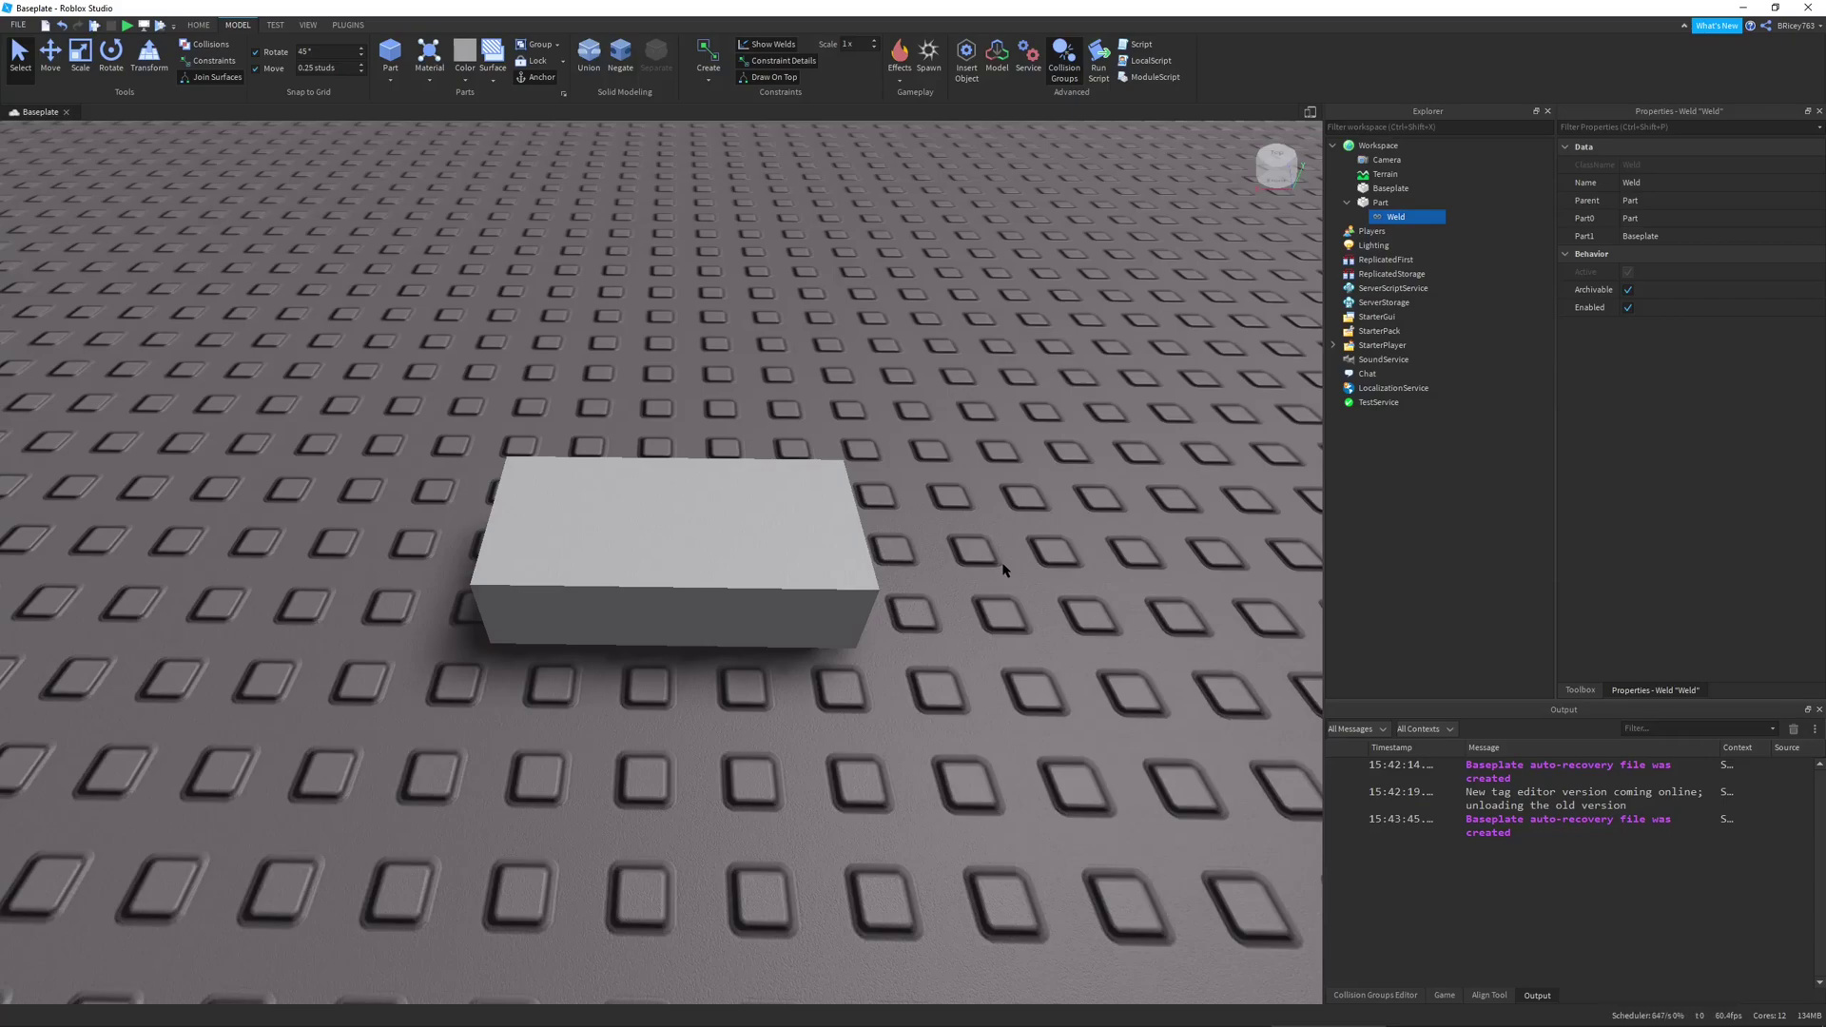
{"action": "right_click_drag", "start_coordinate": [972, 447], "coordinate": [974, 447]}
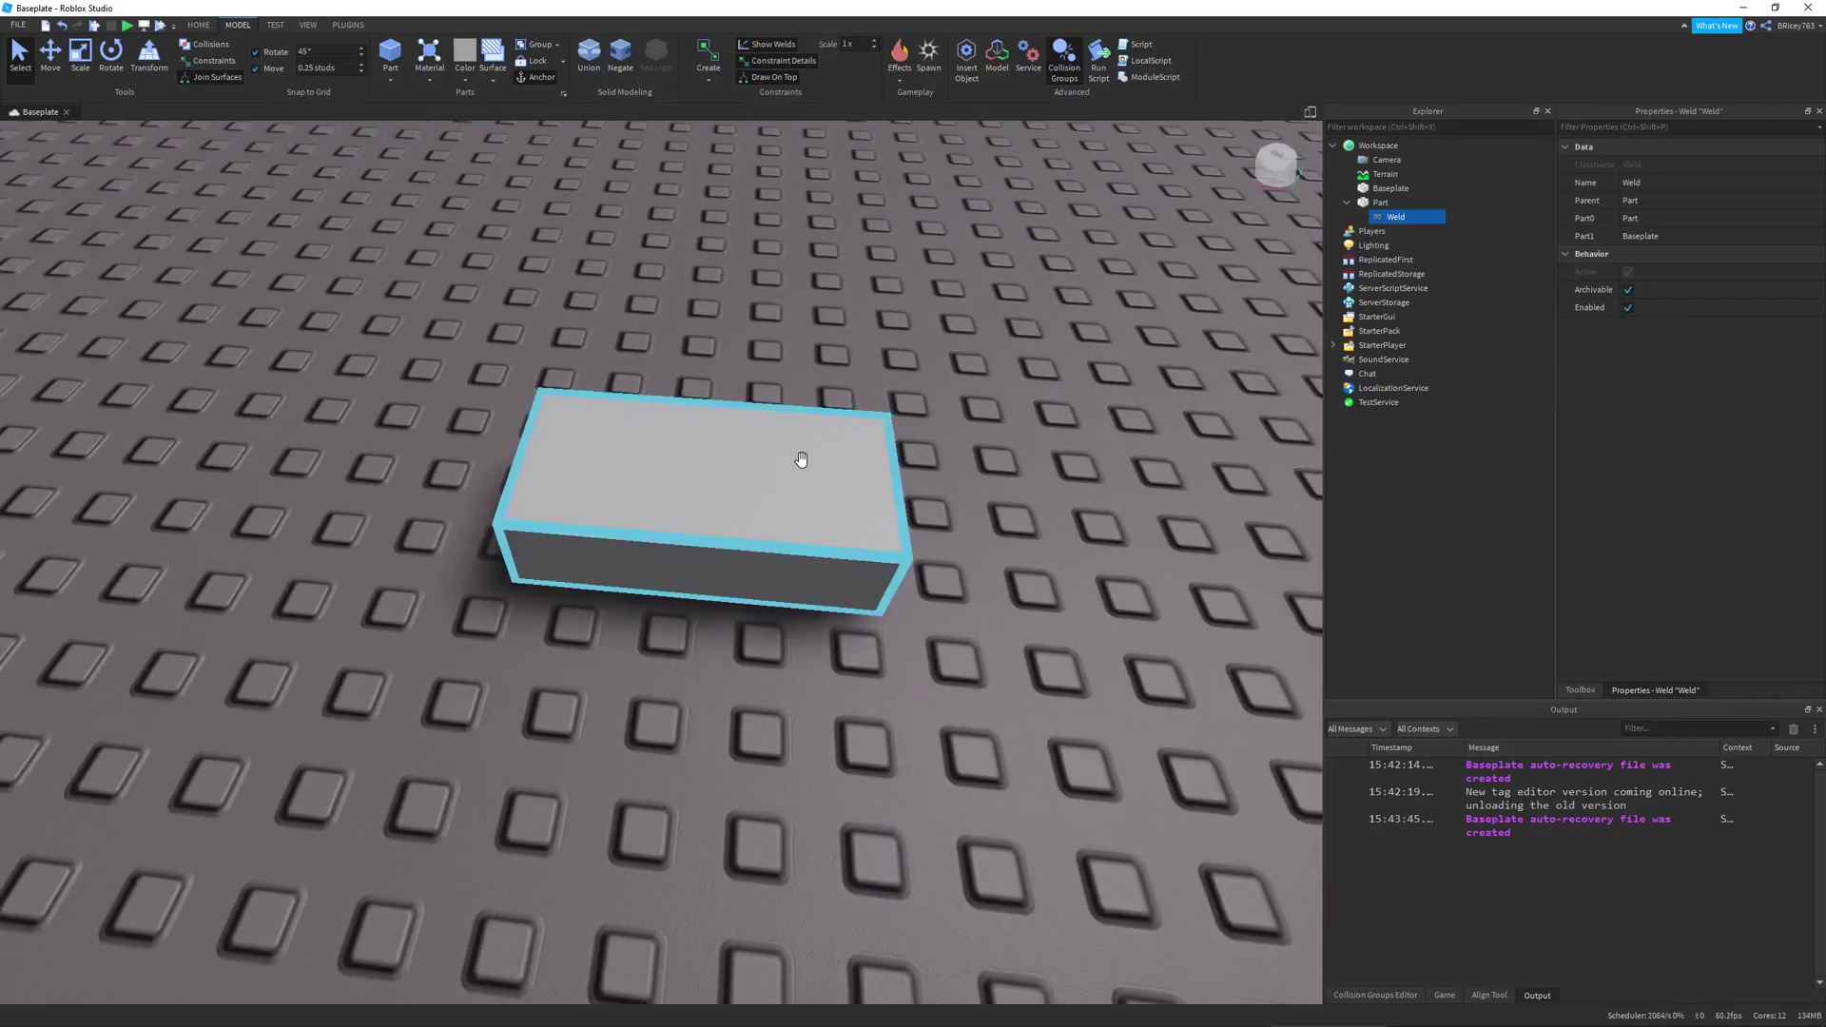
Slide the part a short way across the baseplate and delete its Weld
{"action": "mouse_move", "coordinate": [768, 556]}
{"action": "left_mouse_down"}
{"action": "mouse_move", "coordinate": [827, 566]}
{"action": "mouse_move", "coordinate": [798, 535]}
{"action": "left_mouse_up"}
{"action": "left_click", "coordinate": [1374, 220]}
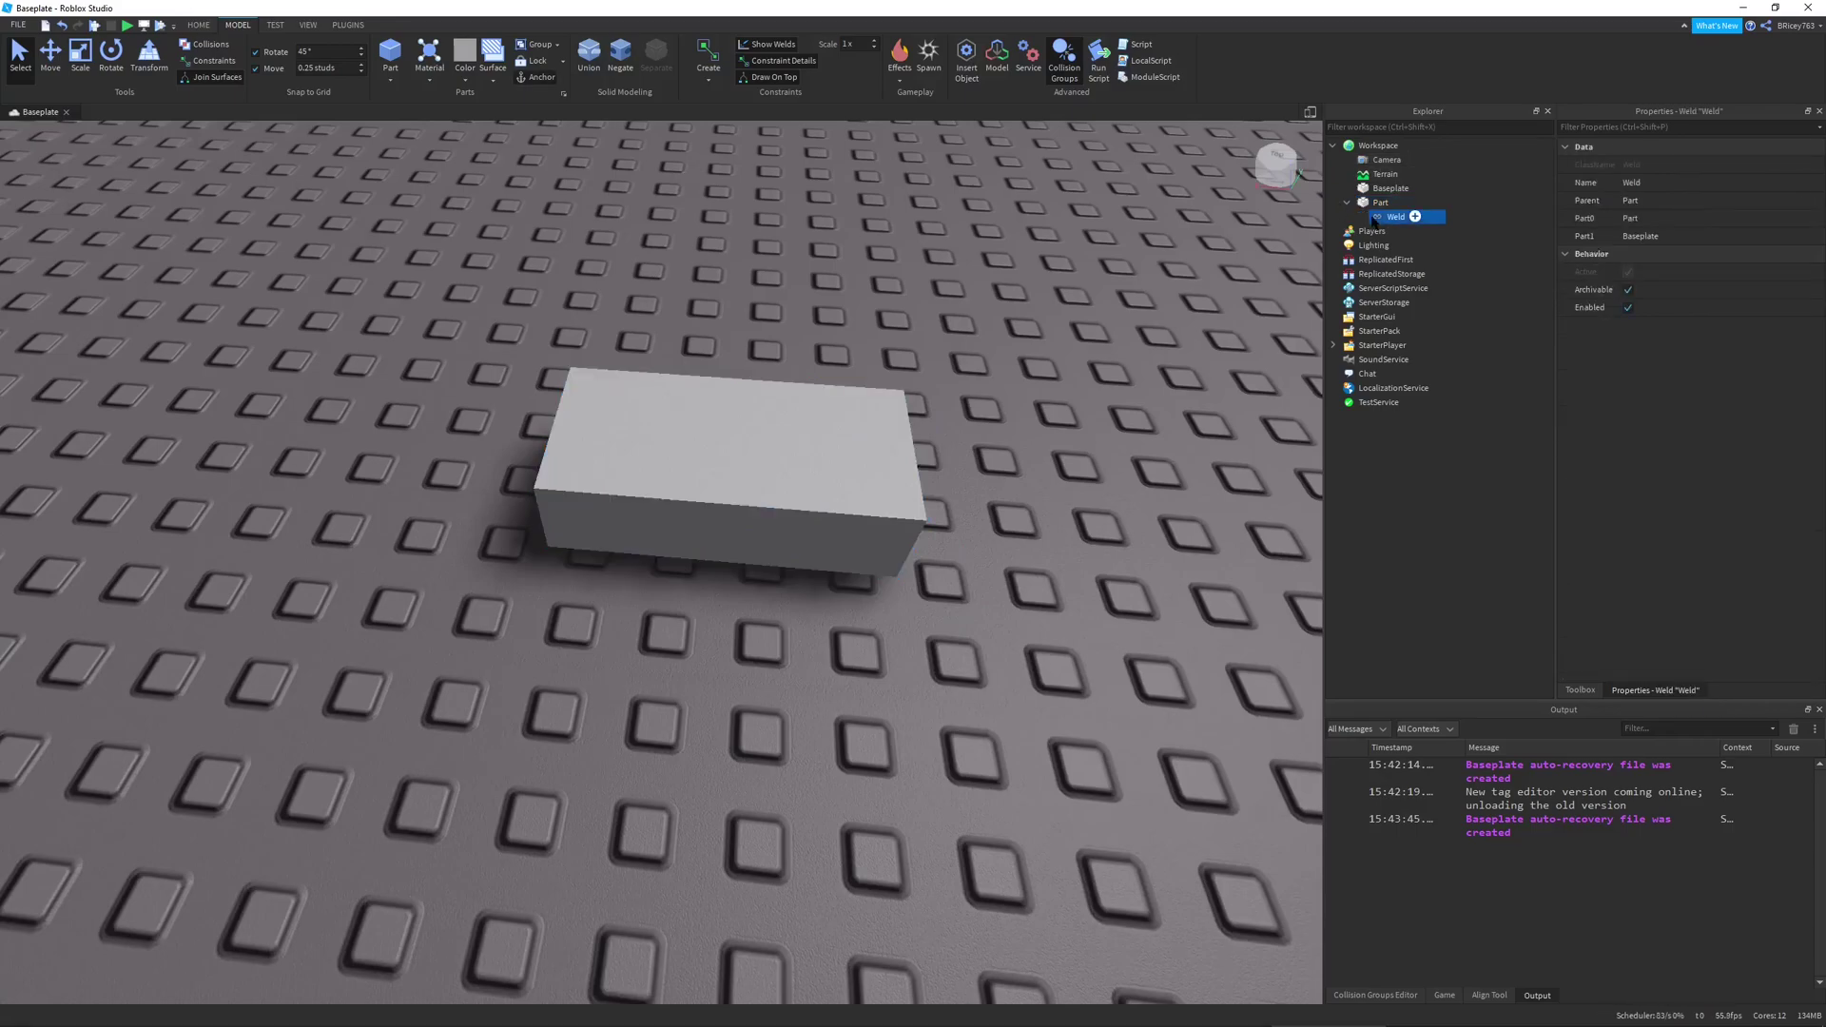
{"action": "key", "text": "Delete"}
Raise the part above the baseplate to a Y position of about 5.75 with the Move tool
{"action": "left_click", "coordinate": [779, 469]}
{"action": "right_click_drag", "start_coordinate": [779, 469], "coordinate": [716, 482]}
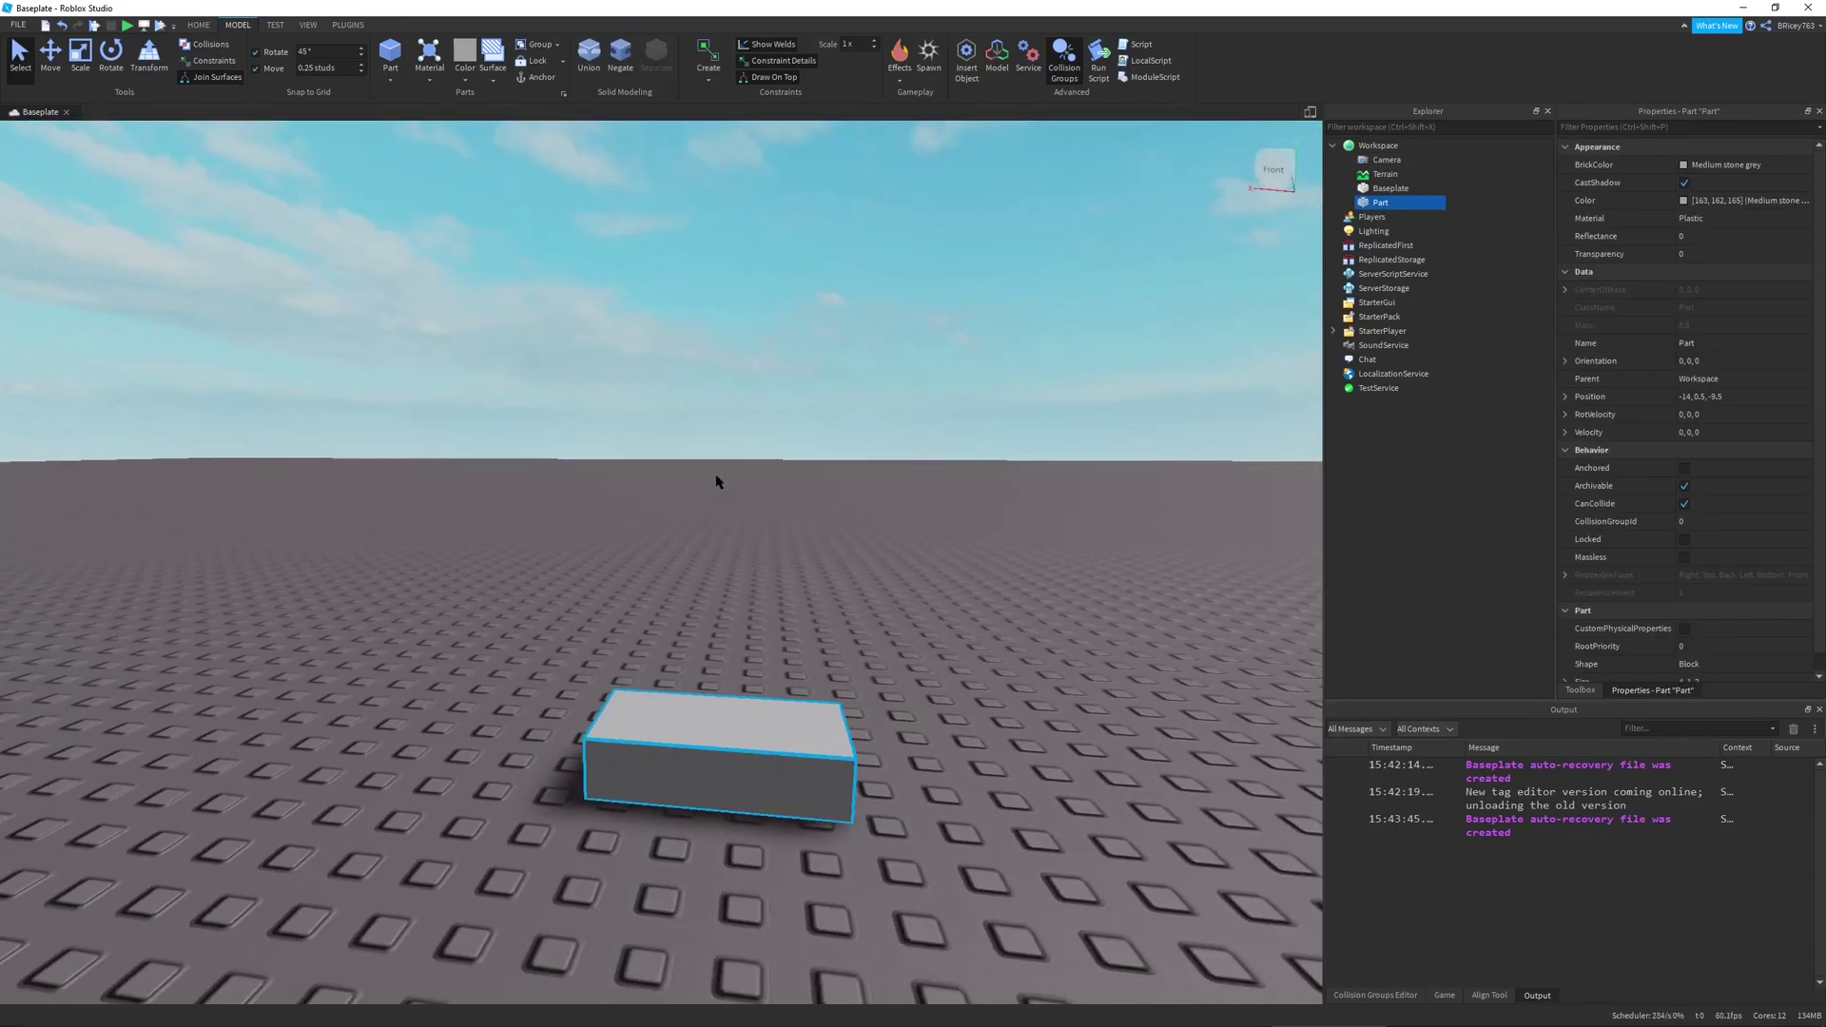
{"action": "key", "text": "ctrl+2"}
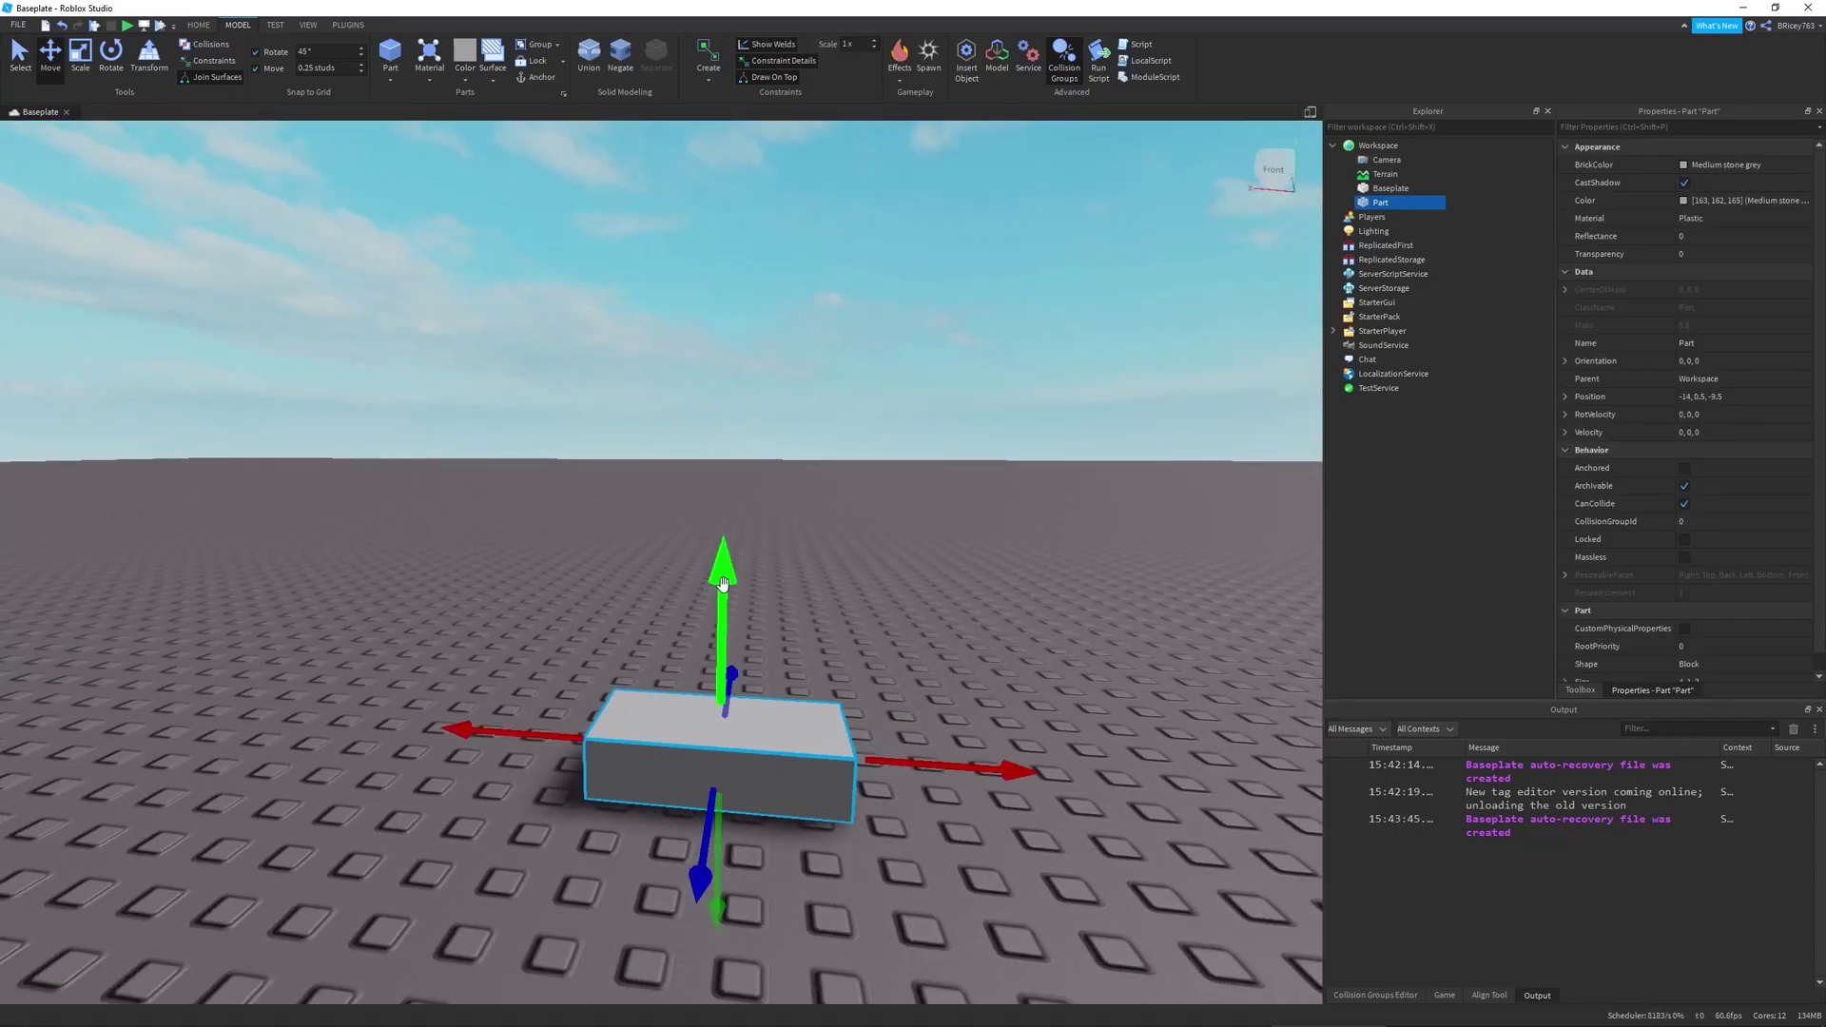
{"action": "left_click_drag", "start_coordinate": [721, 595], "coordinate": [739, 245]}
{"action": "right_click_drag", "start_coordinate": [738, 245], "coordinate": [787, 347]}
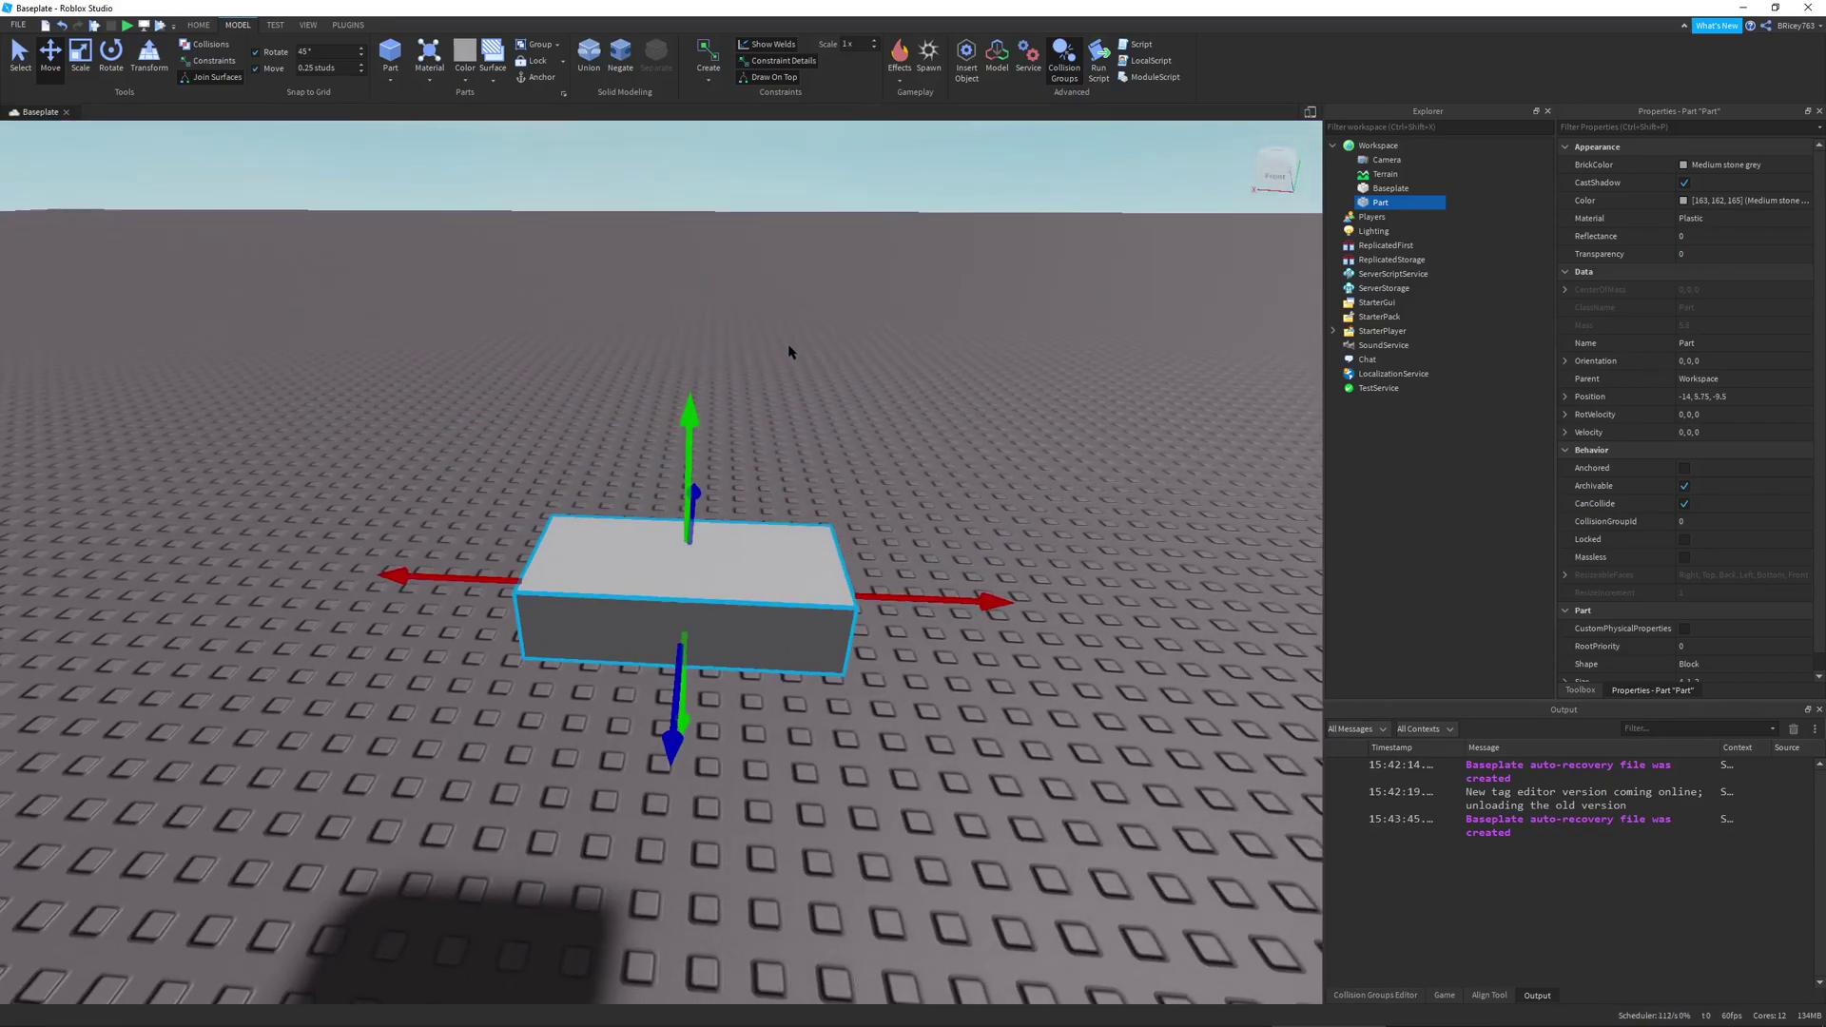
Stack a duplicate of the part on top of it and place a duplicate of that copy beside it at -14, 6.75, -11.5
{"action": "key", "text": "ctrl+d"}
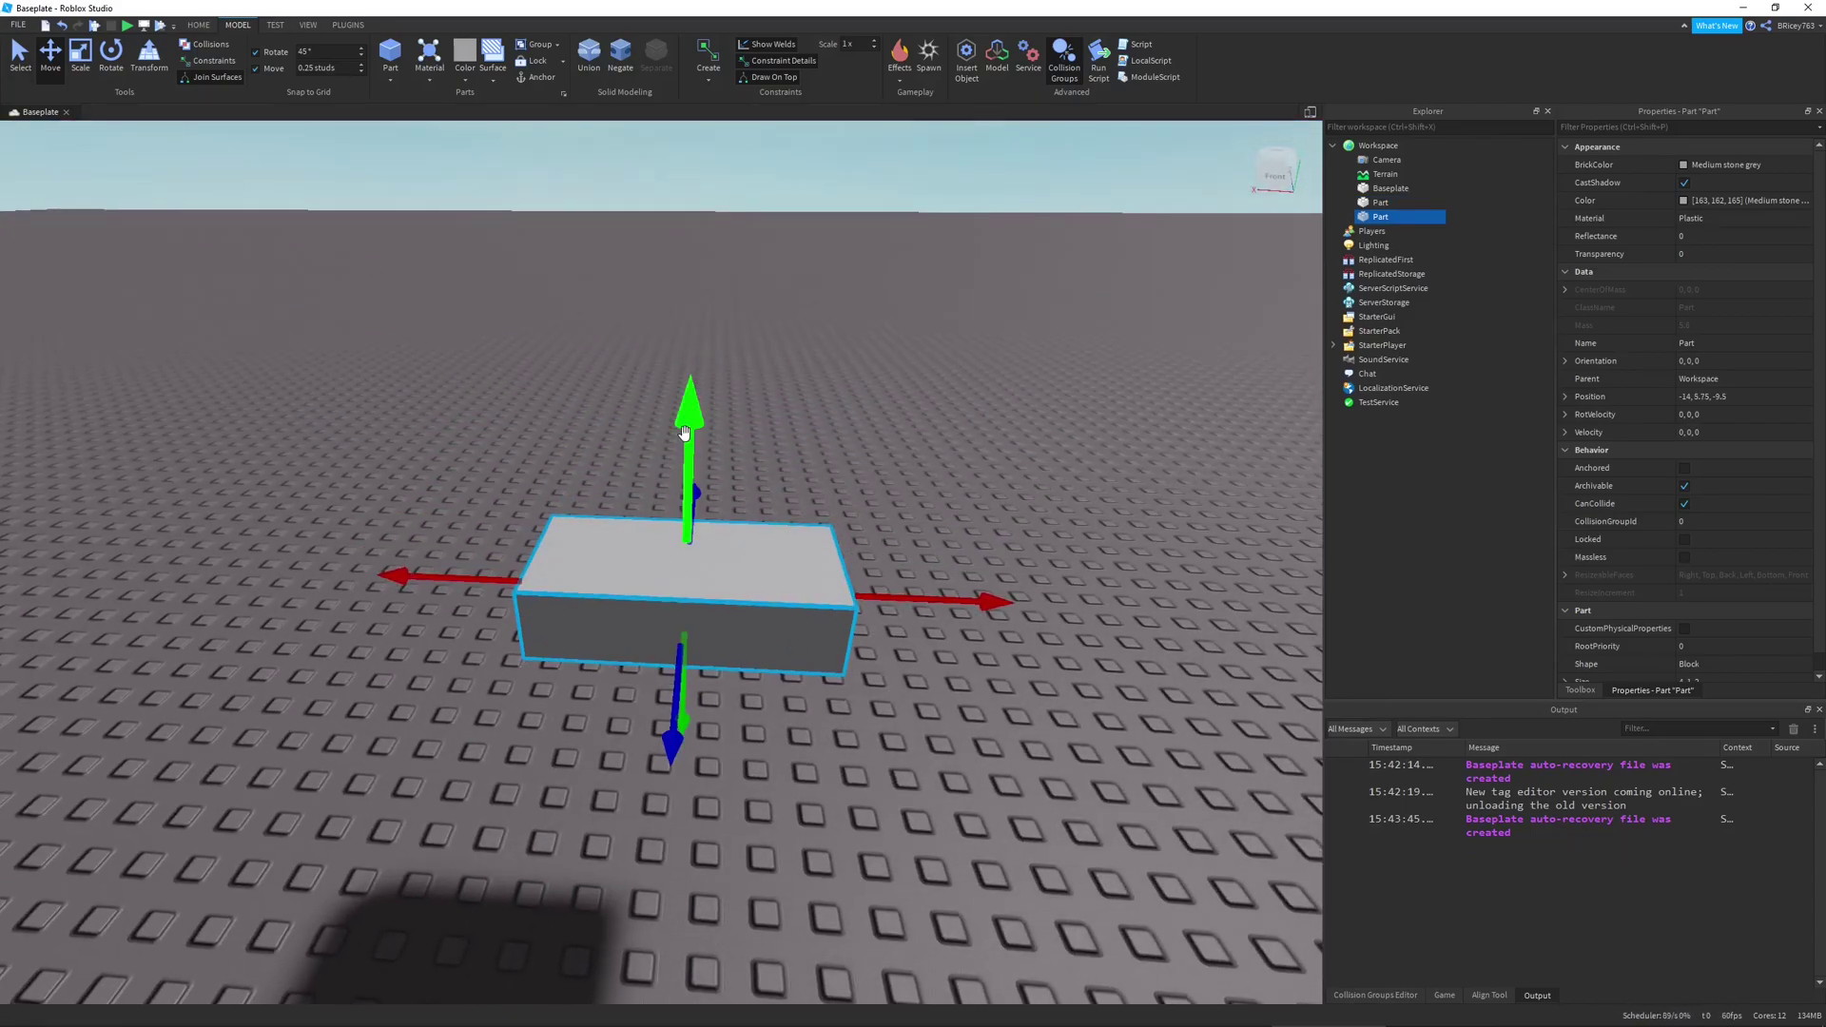
{"action": "left_click_drag", "start_coordinate": [688, 403], "coordinate": [612, 460]}
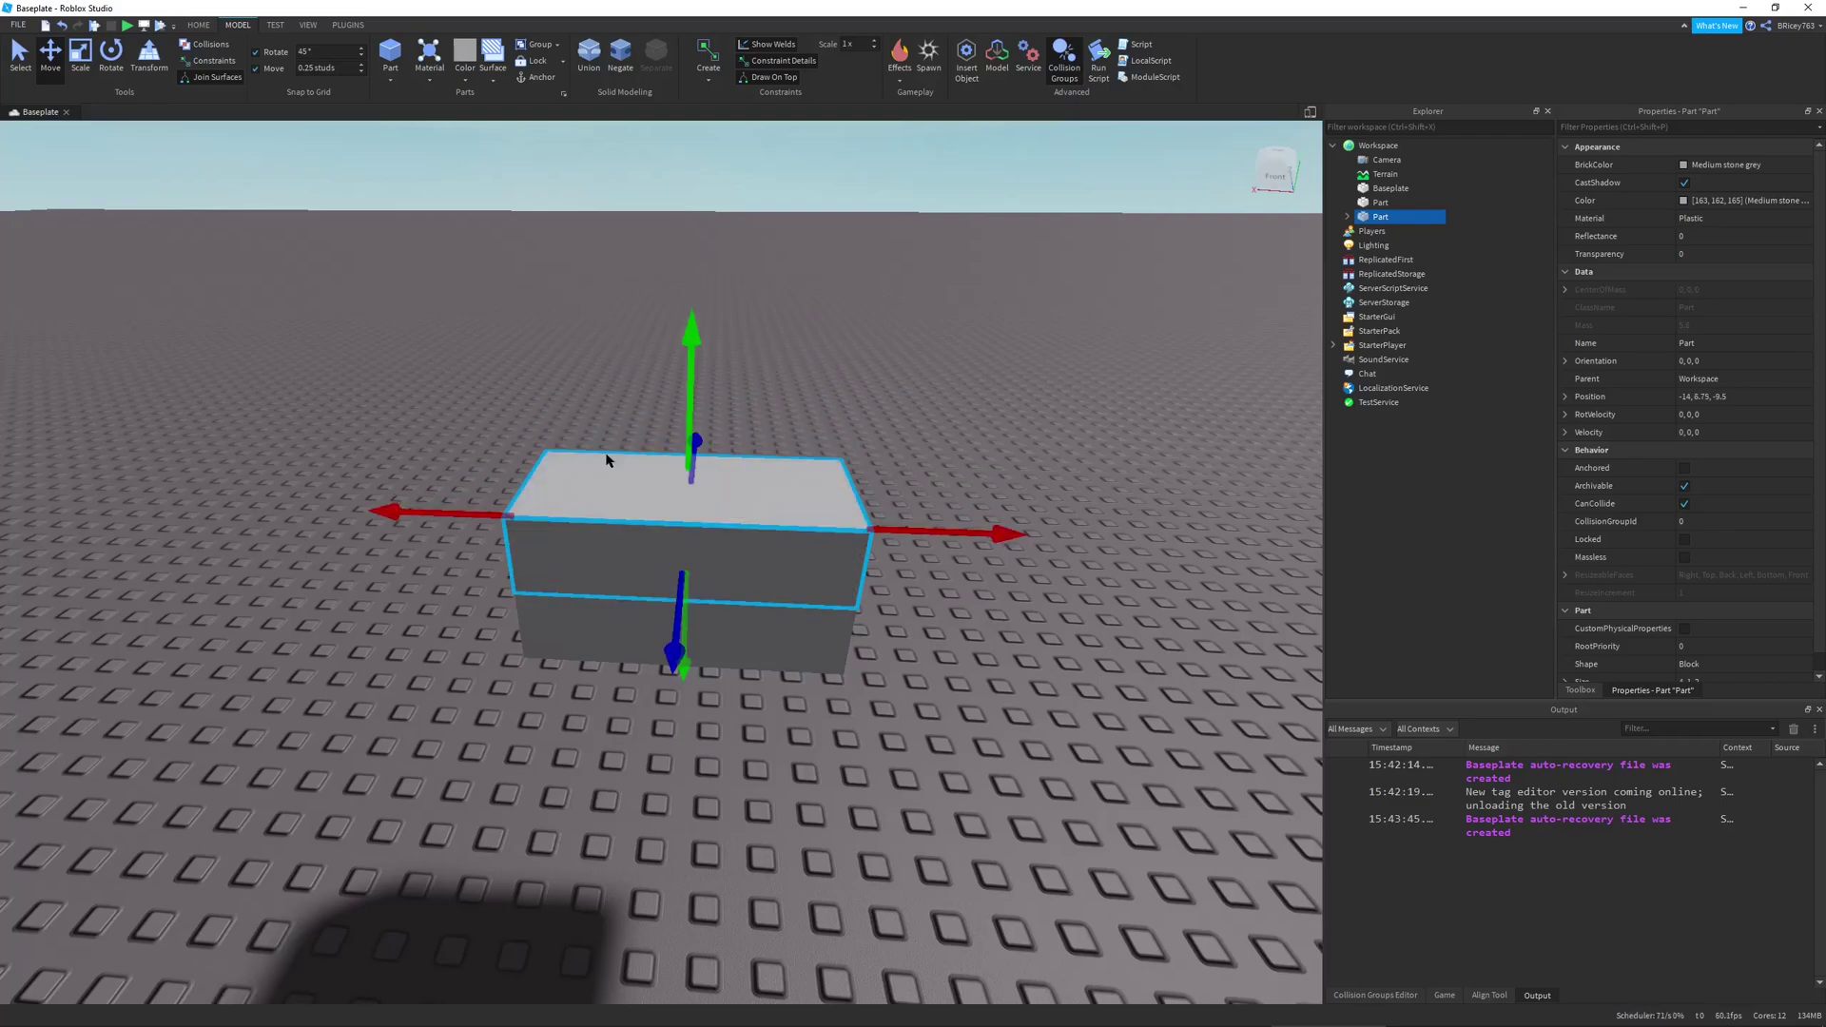
{"action": "right_click_drag", "start_coordinate": [966, 391], "coordinate": [839, 466]}
{"action": "key", "text": "ctrl+d"}
{"action": "left_click_drag", "start_coordinate": [821, 499], "coordinate": [637, 558]}
{"action": "right_click_drag", "start_coordinate": [656, 552], "coordinate": [963, 524]}
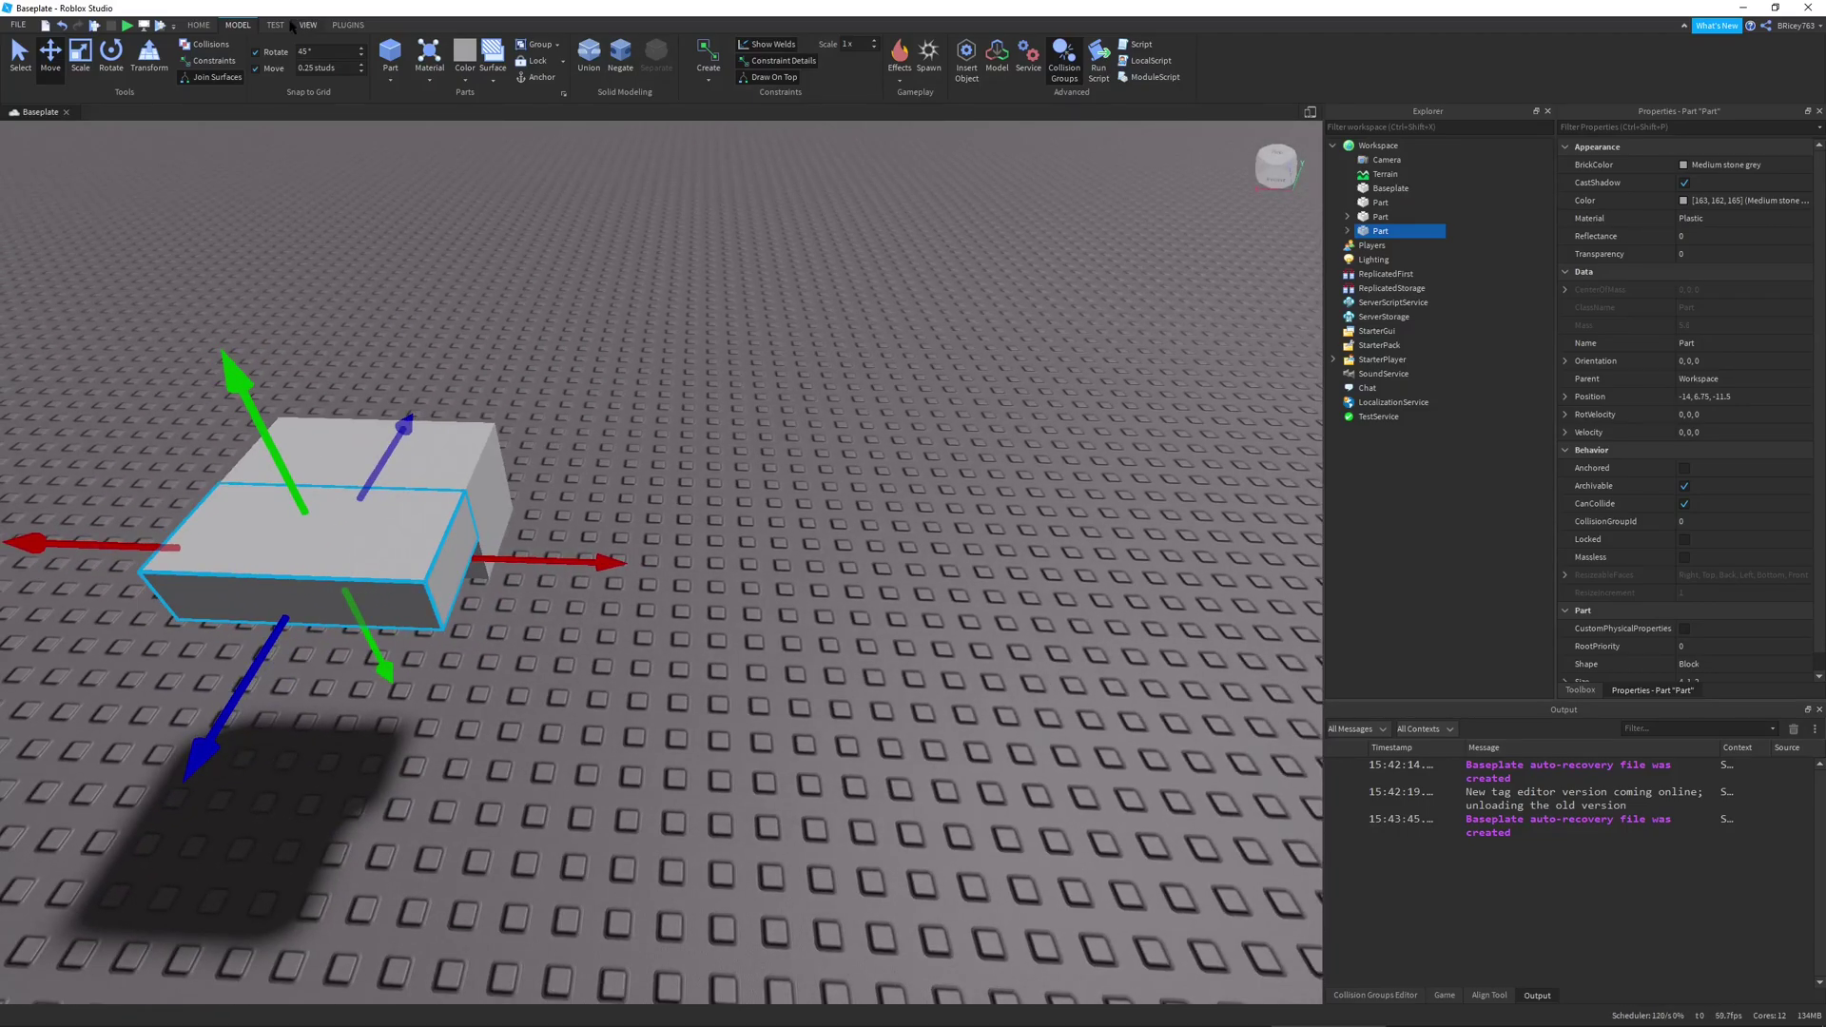
Run the simulation, select and move the joined parts around to test the welds, and stop the simulation
{"action": "left_click", "coordinate": [127, 25]}
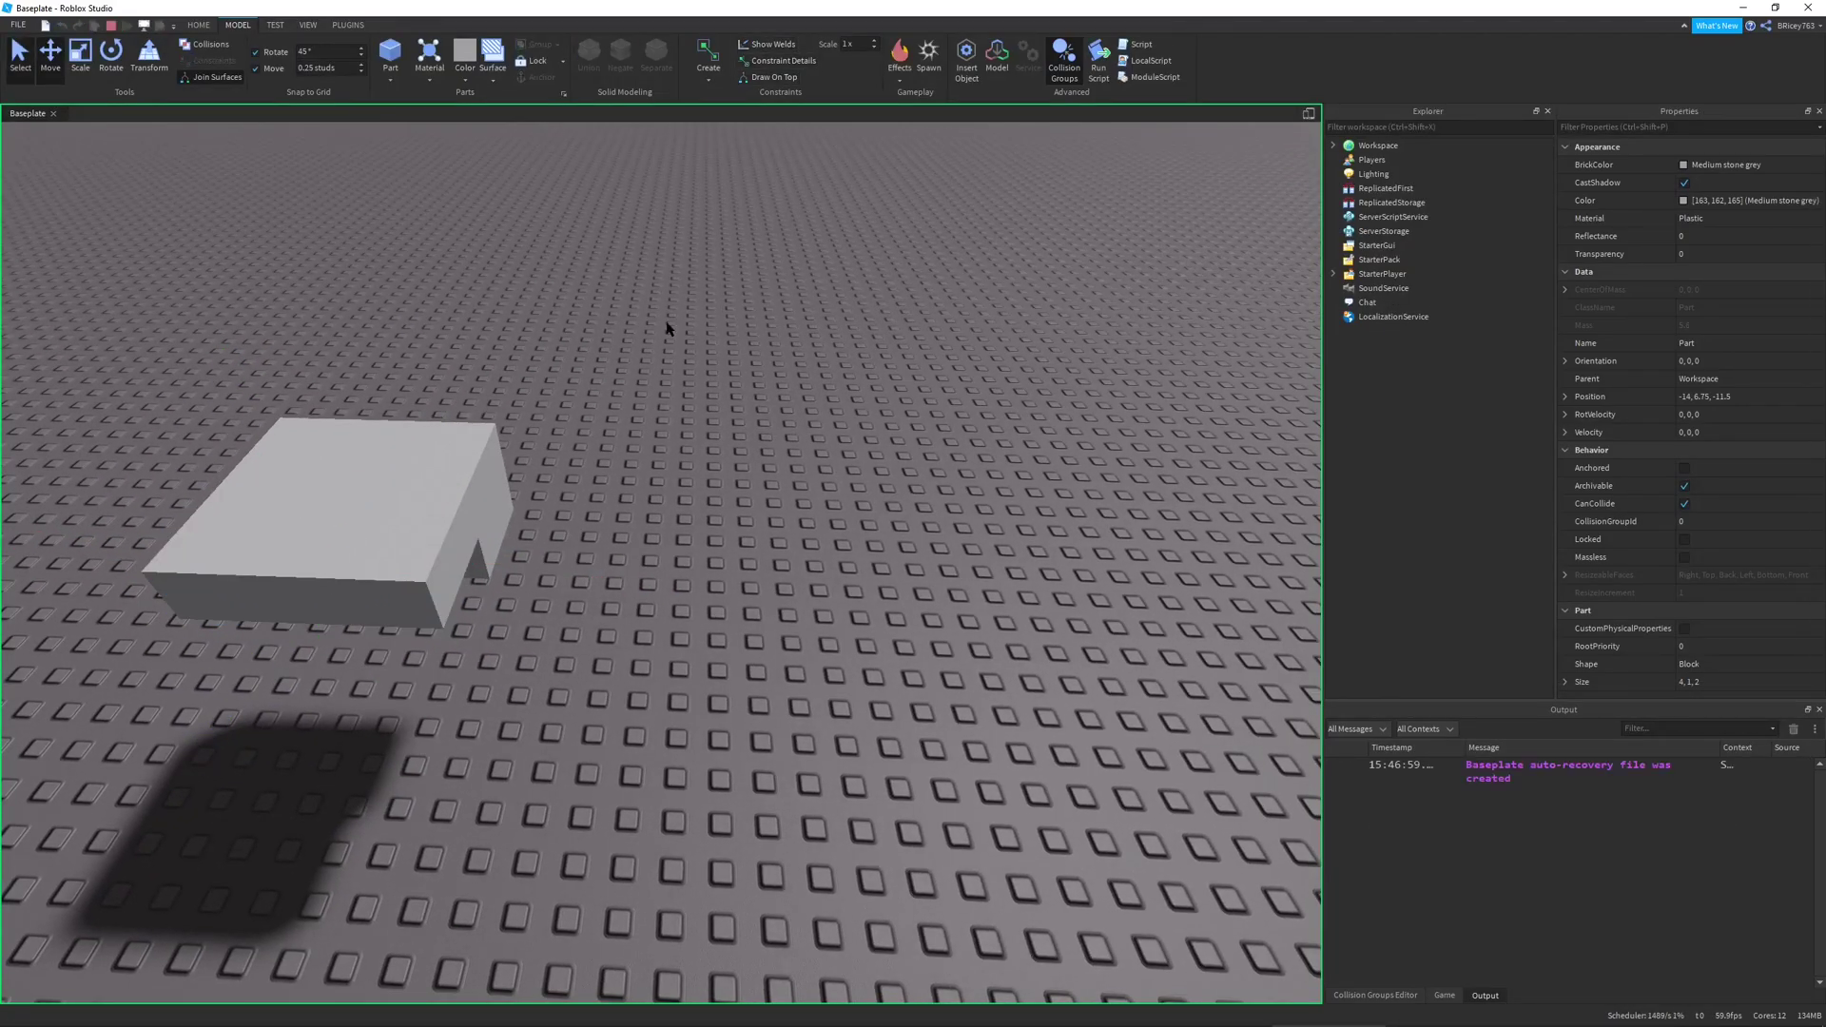
{"action": "right_click_drag", "start_coordinate": [667, 322], "coordinate": [705, 311]}
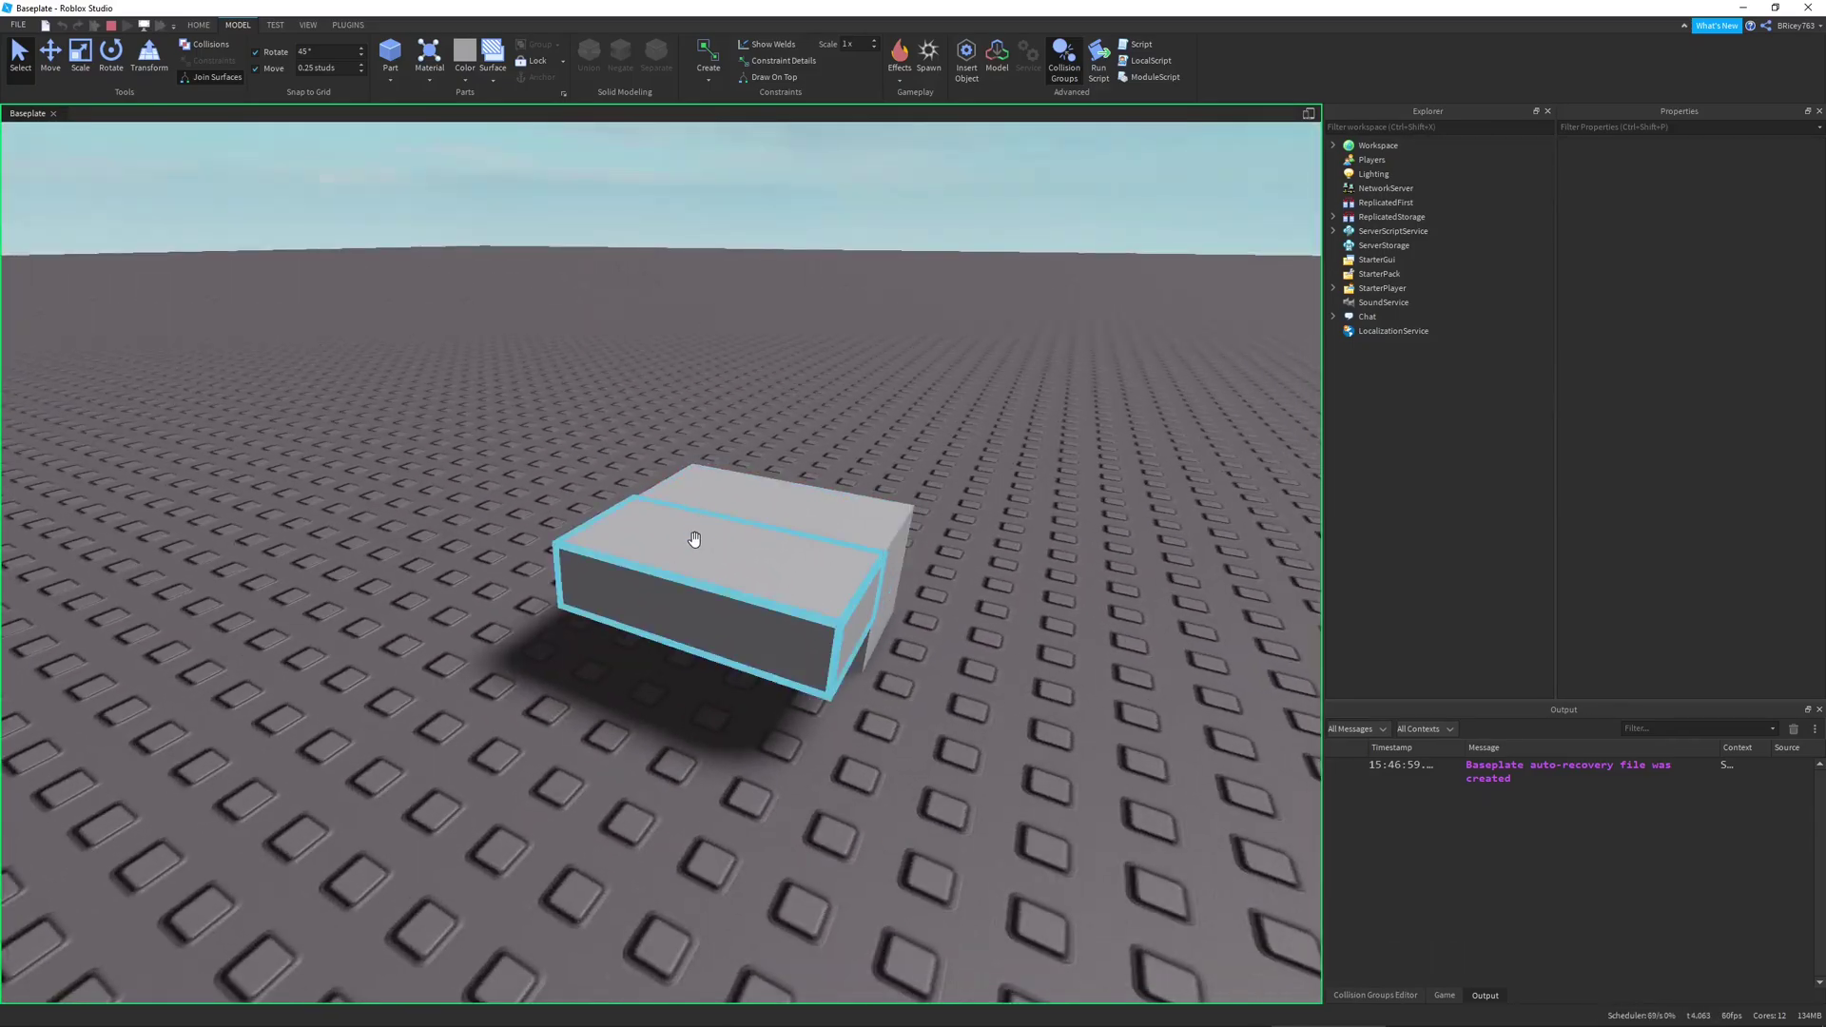
{"action": "right_click_drag", "start_coordinate": [825, 549], "coordinate": [825, 552]}
{"action": "left_click_drag", "start_coordinate": [357, 340], "coordinate": [763, 695]}
{"action": "left_click_drag", "start_coordinate": [533, 613], "coordinate": [979, 611]}
{"action": "right_click_drag", "start_coordinate": [979, 611], "coordinate": [979, 610]}
{"action": "key", "text": "s"}
{"action": "left_click", "coordinate": [111, 25]}
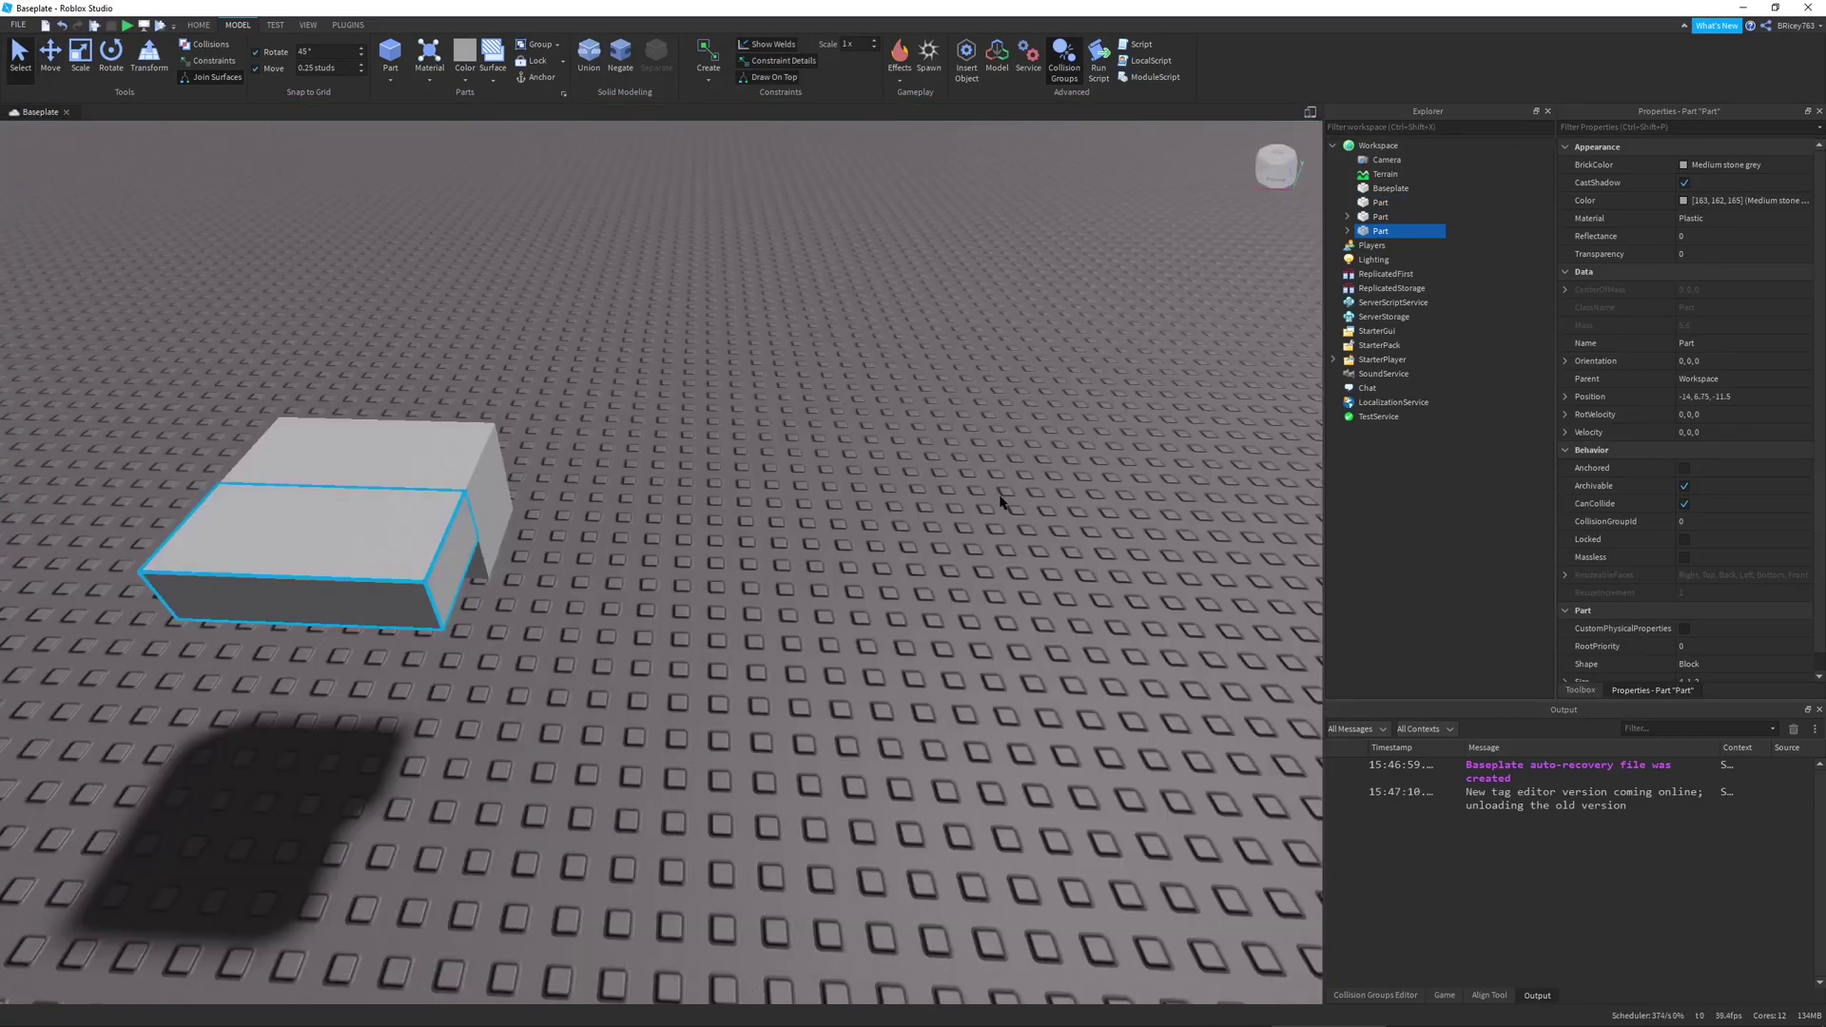
Select all three joined parts and delete them from the baseplate
{"action": "right_click_drag", "start_coordinate": [943, 489], "coordinate": [915, 499]}
{"action": "key", "text": "d"}
{"action": "key", "text": "s"}
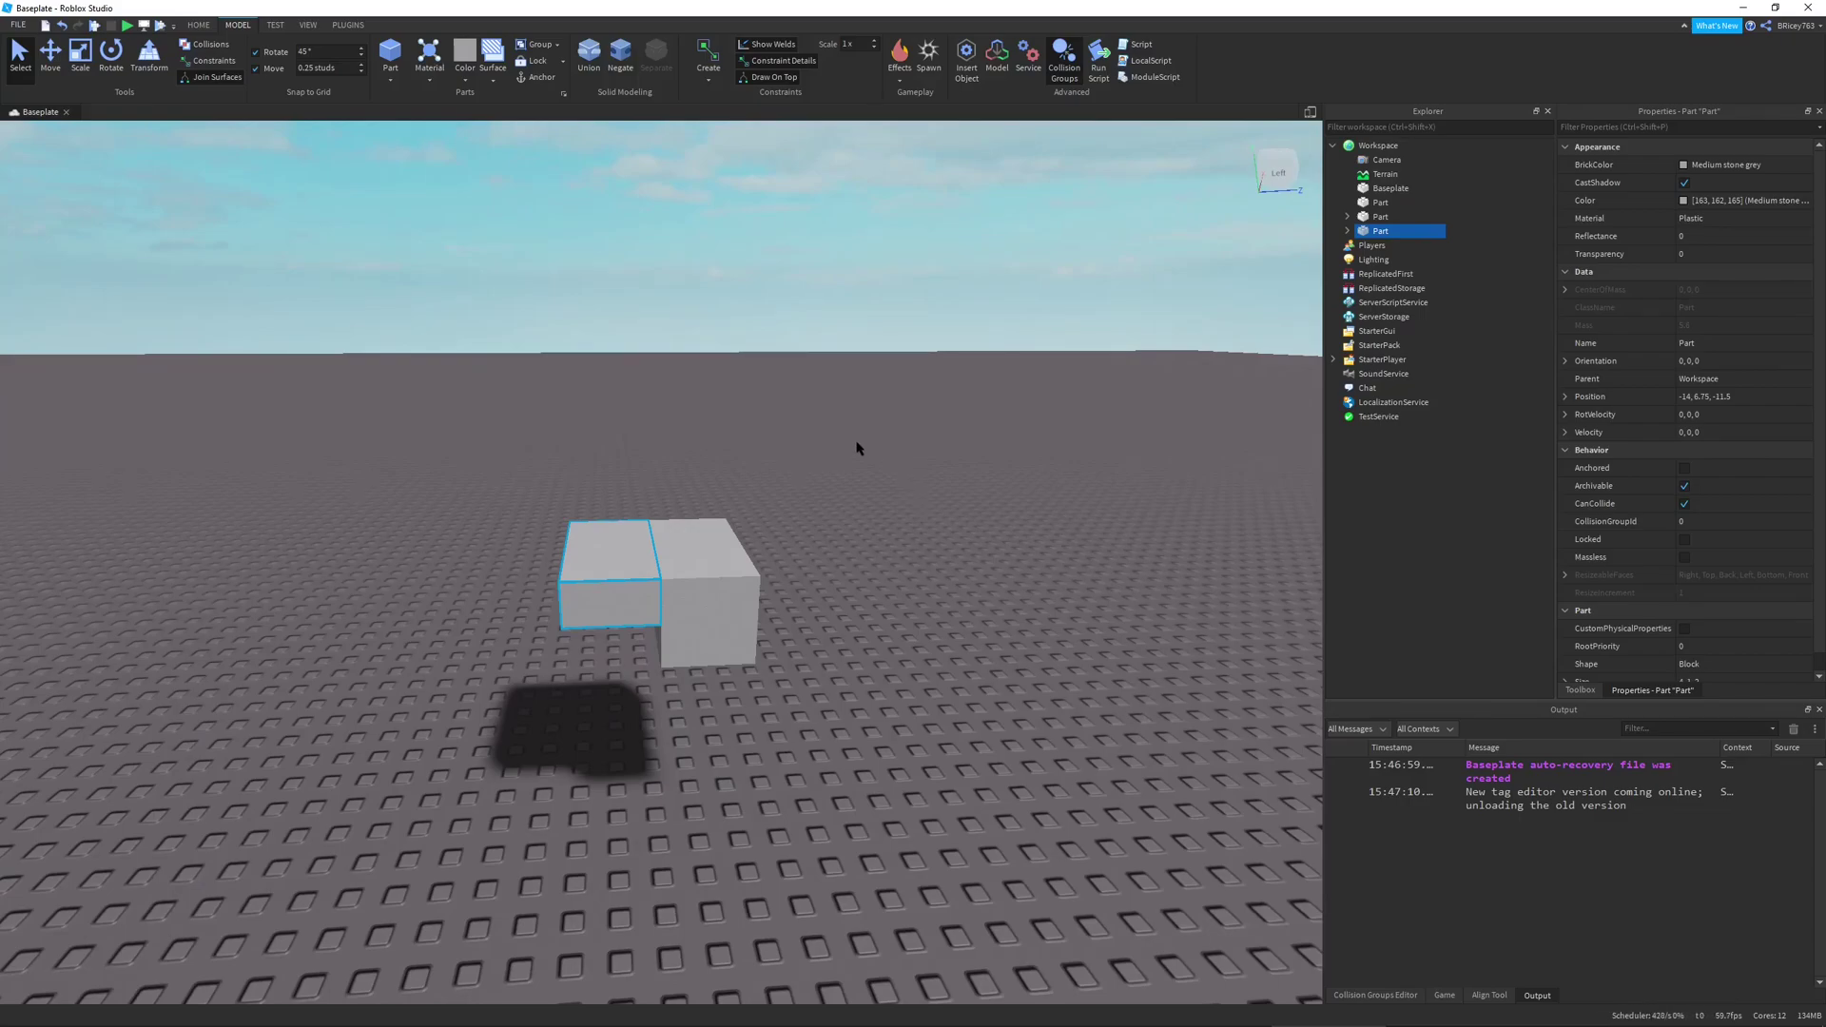
{"action": "key", "text": "w"}
{"action": "left_click", "coordinate": [433, 316]}
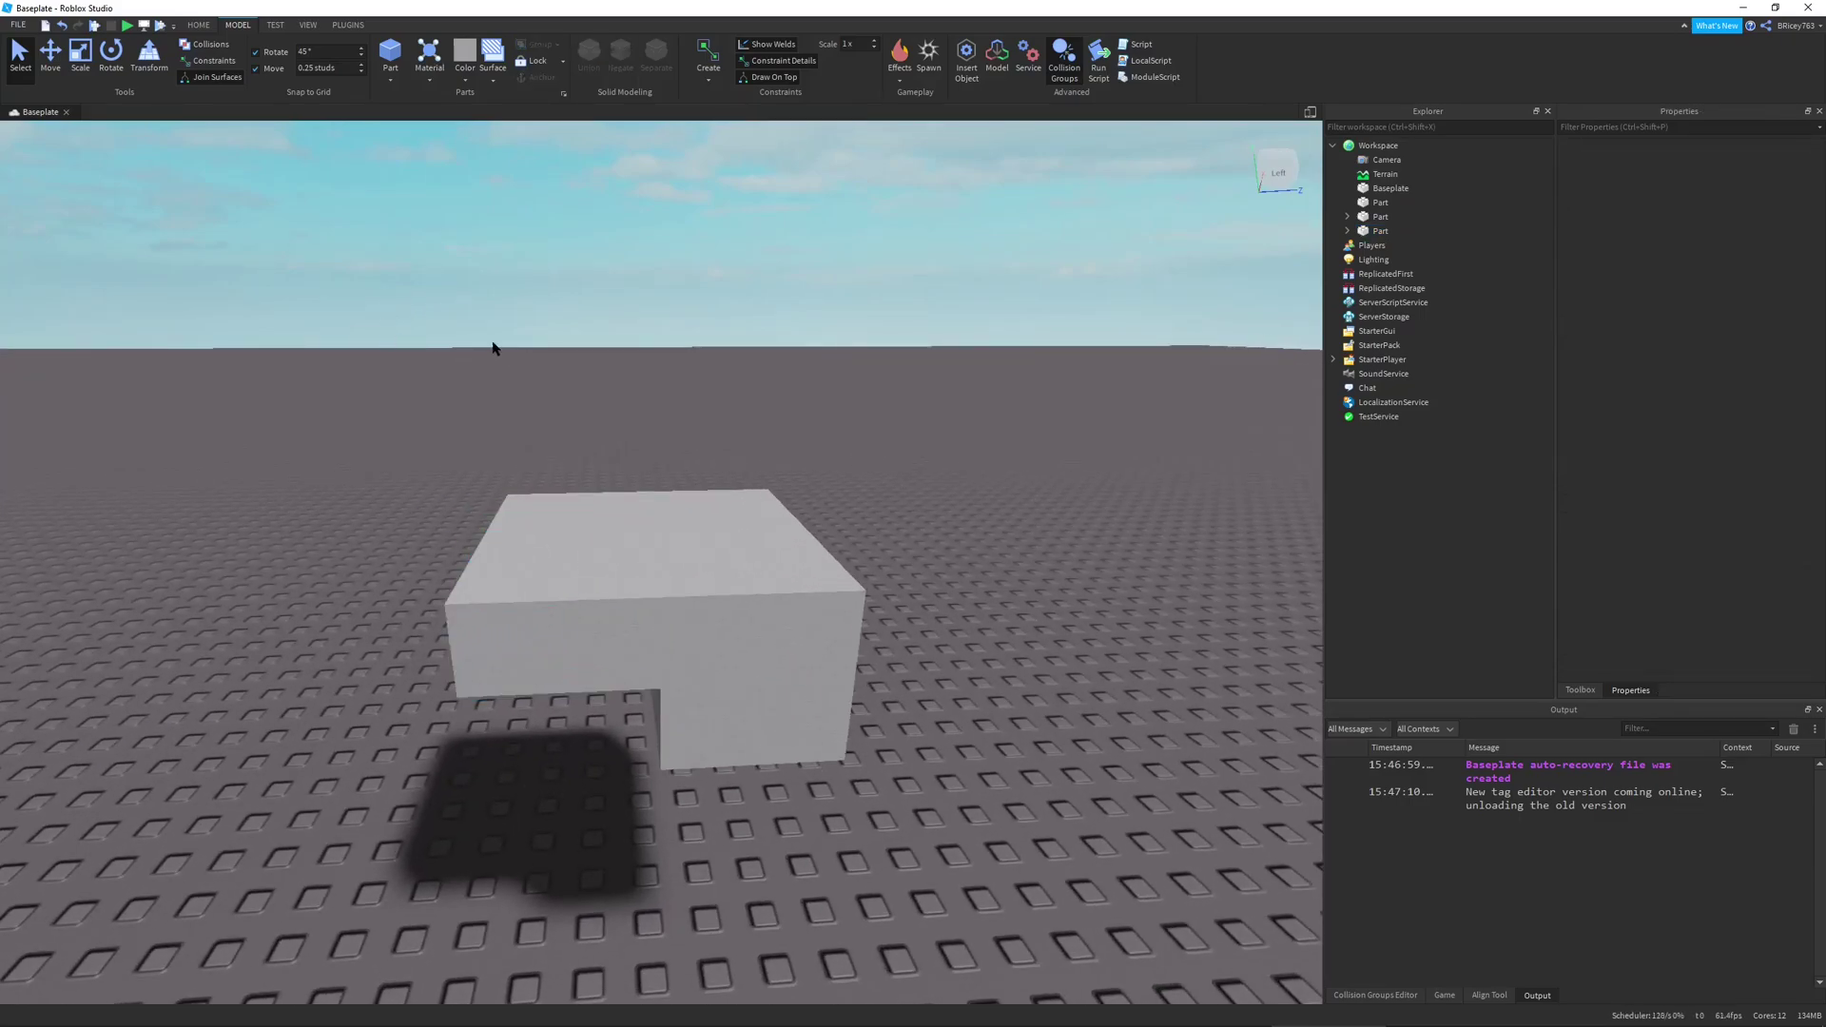
{"action": "left_click_drag", "start_coordinate": [493, 348], "coordinate": [1069, 850]}
{"action": "key", "text": "Delete"}
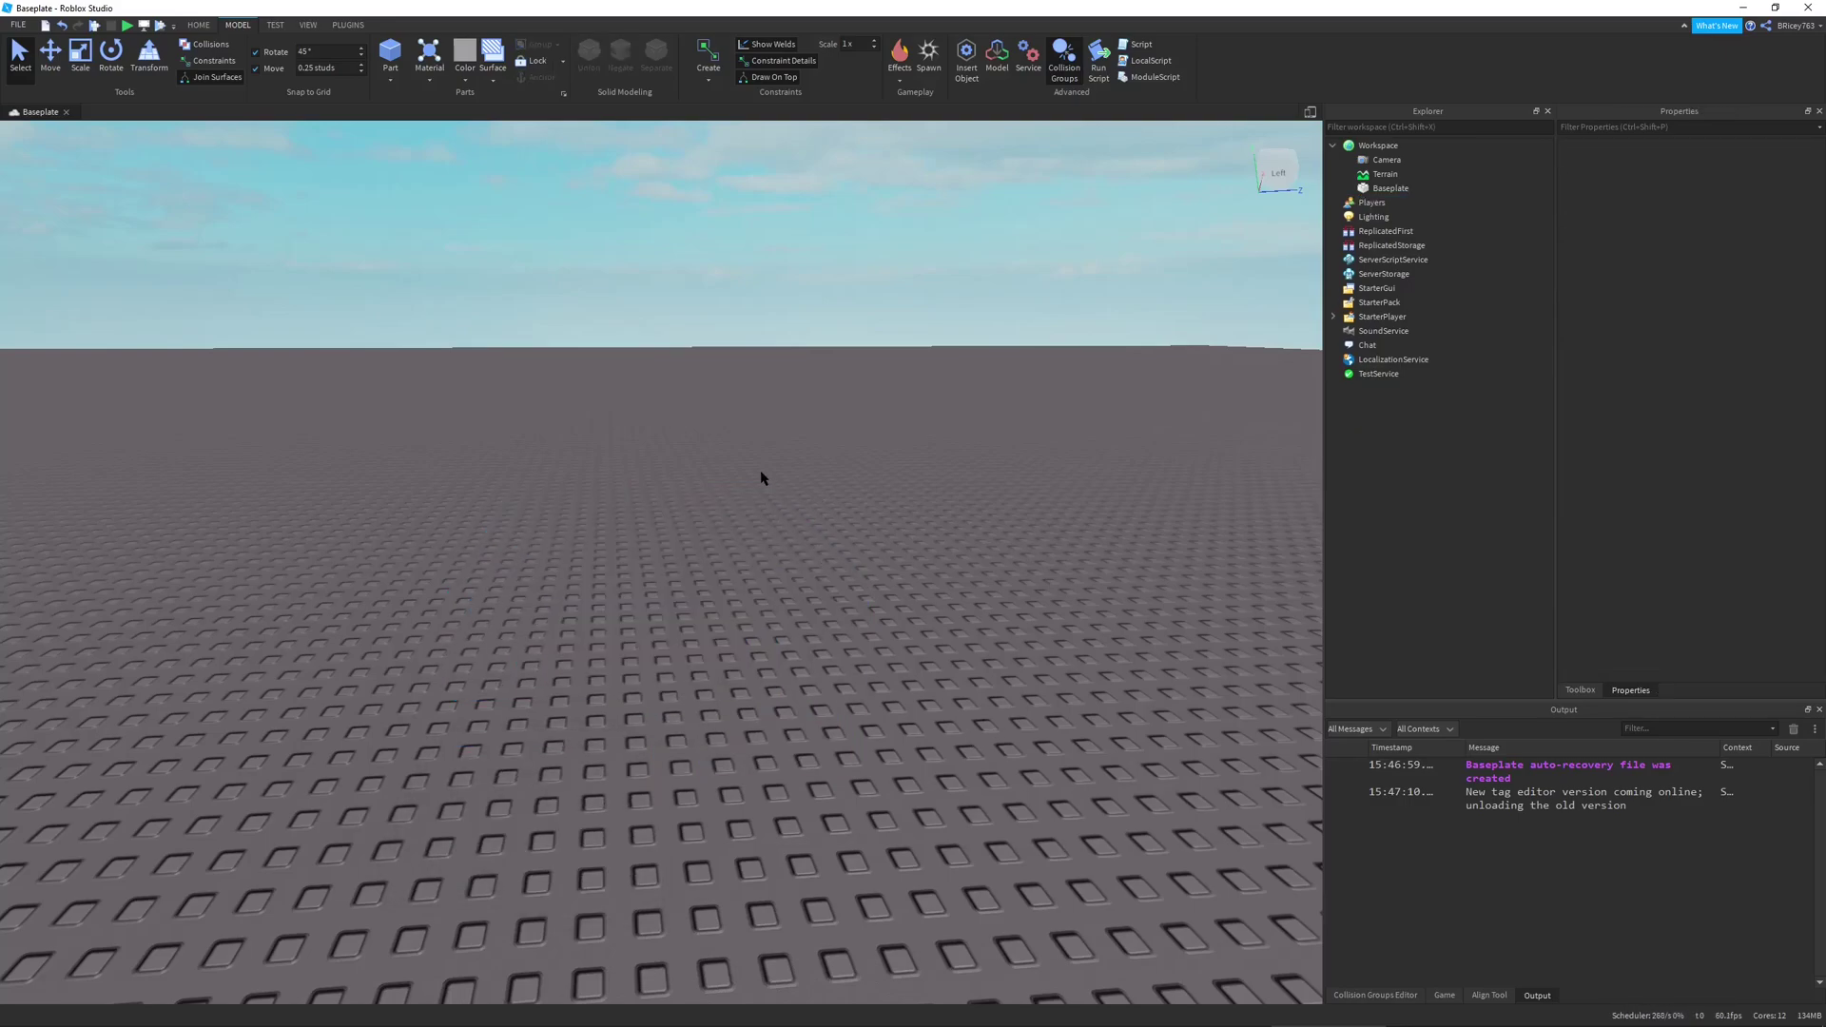
Insert a new block part, place it at about -9.5, 0.5, -10.25, and delete the Weld inside it
{"action": "right_click_drag", "start_coordinate": [761, 470], "coordinate": [747, 447]}
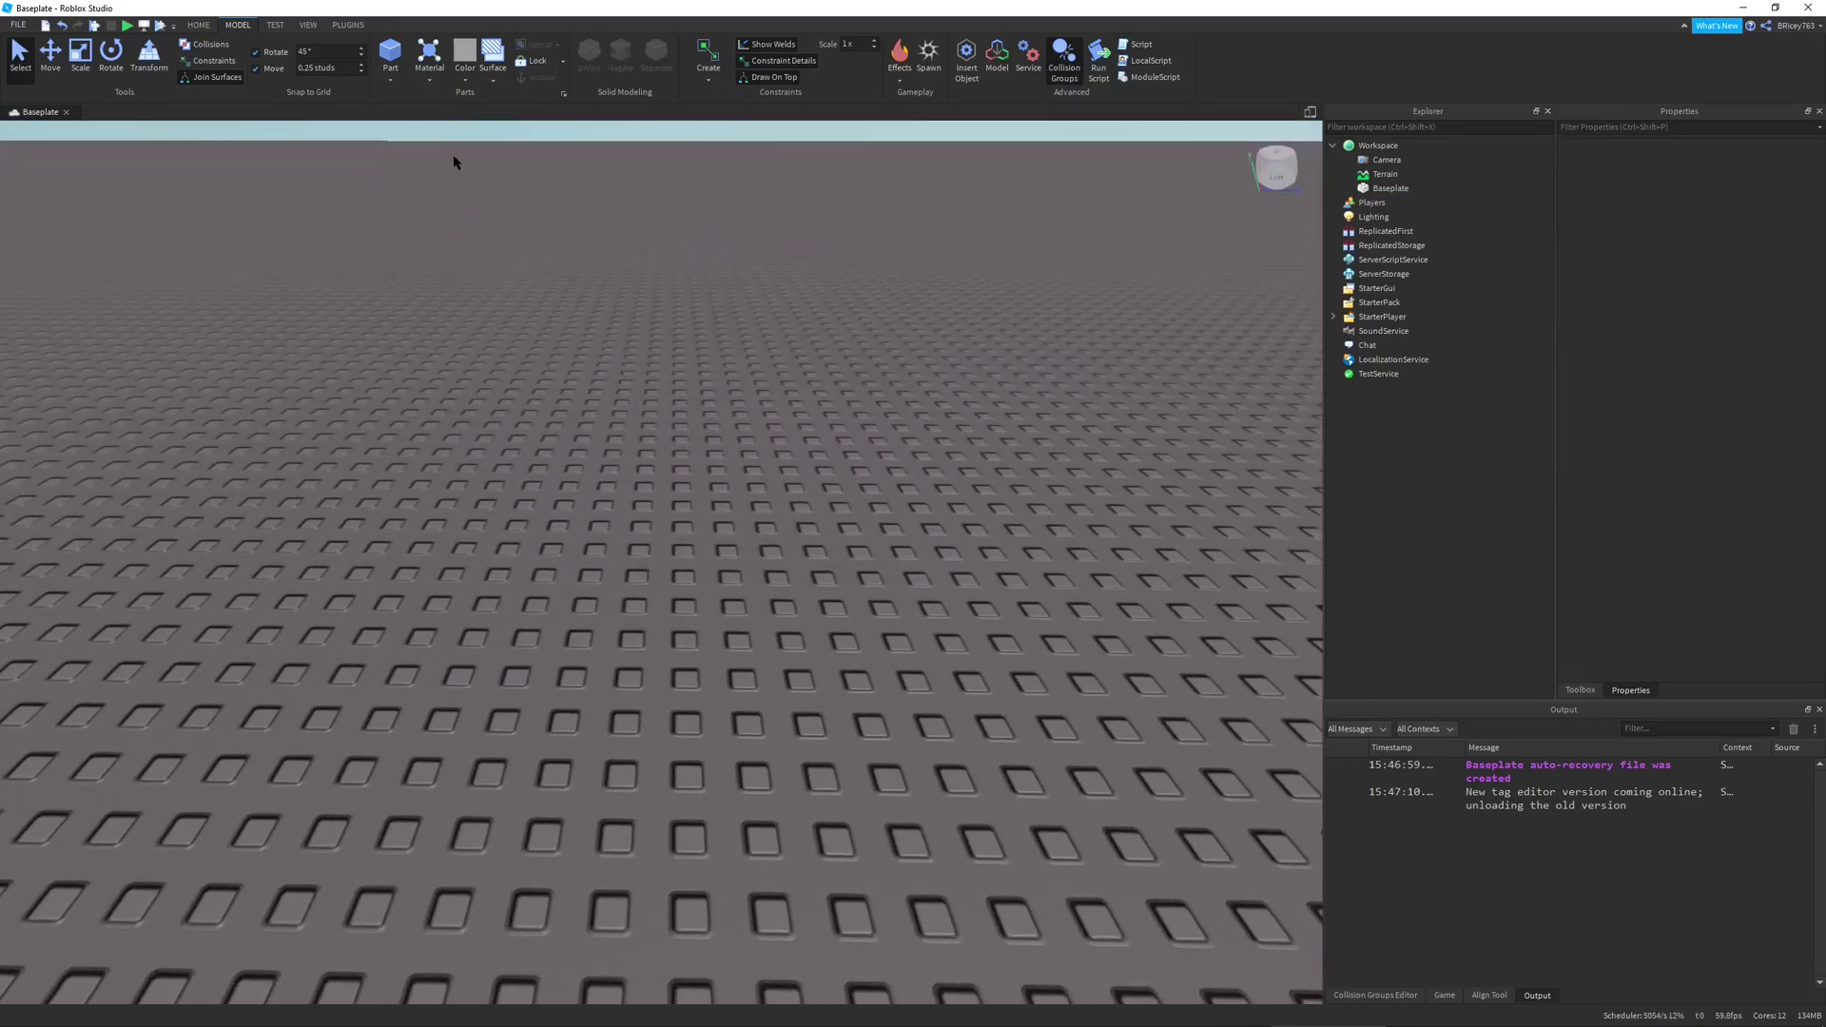
{"action": "left_click", "coordinate": [390, 53]}
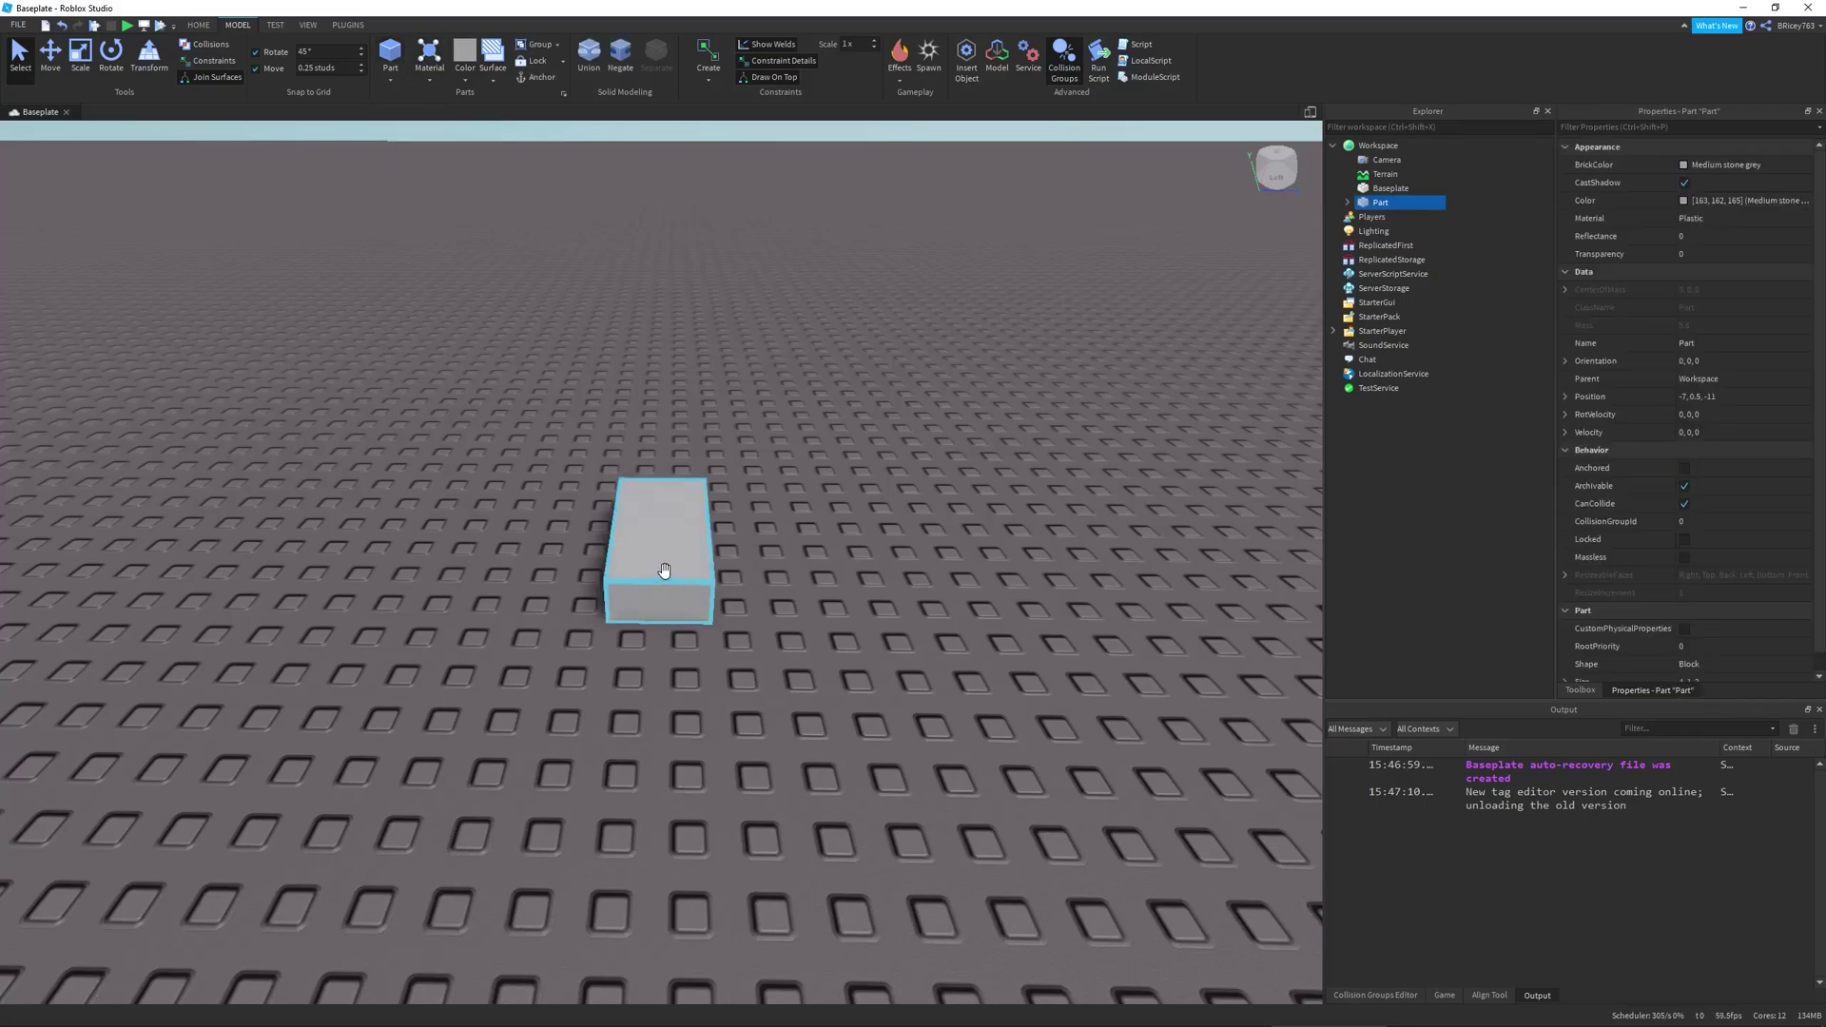
{"action": "left_click_drag", "start_coordinate": [665, 571], "coordinate": [714, 708]}
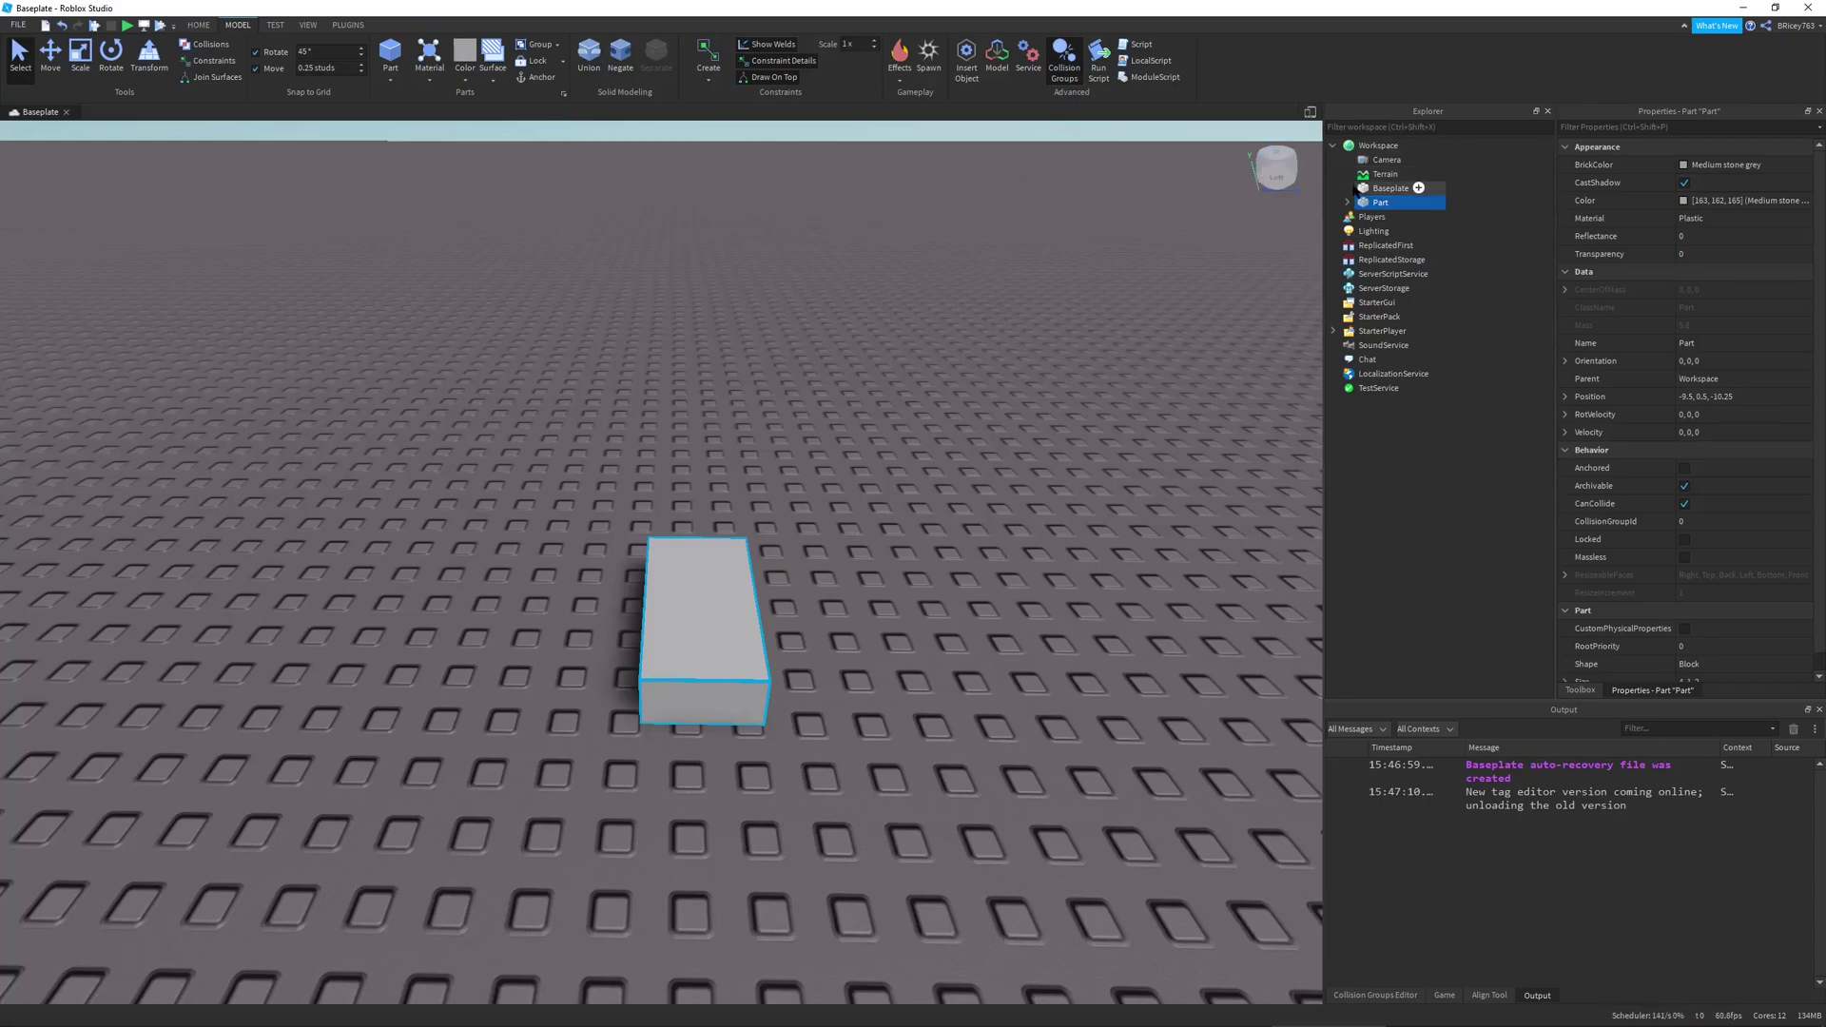
{"action": "left_click", "coordinate": [1347, 202]}
{"action": "left_click", "coordinate": [1378, 217]}
{"action": "left_click", "coordinate": [1347, 202]}
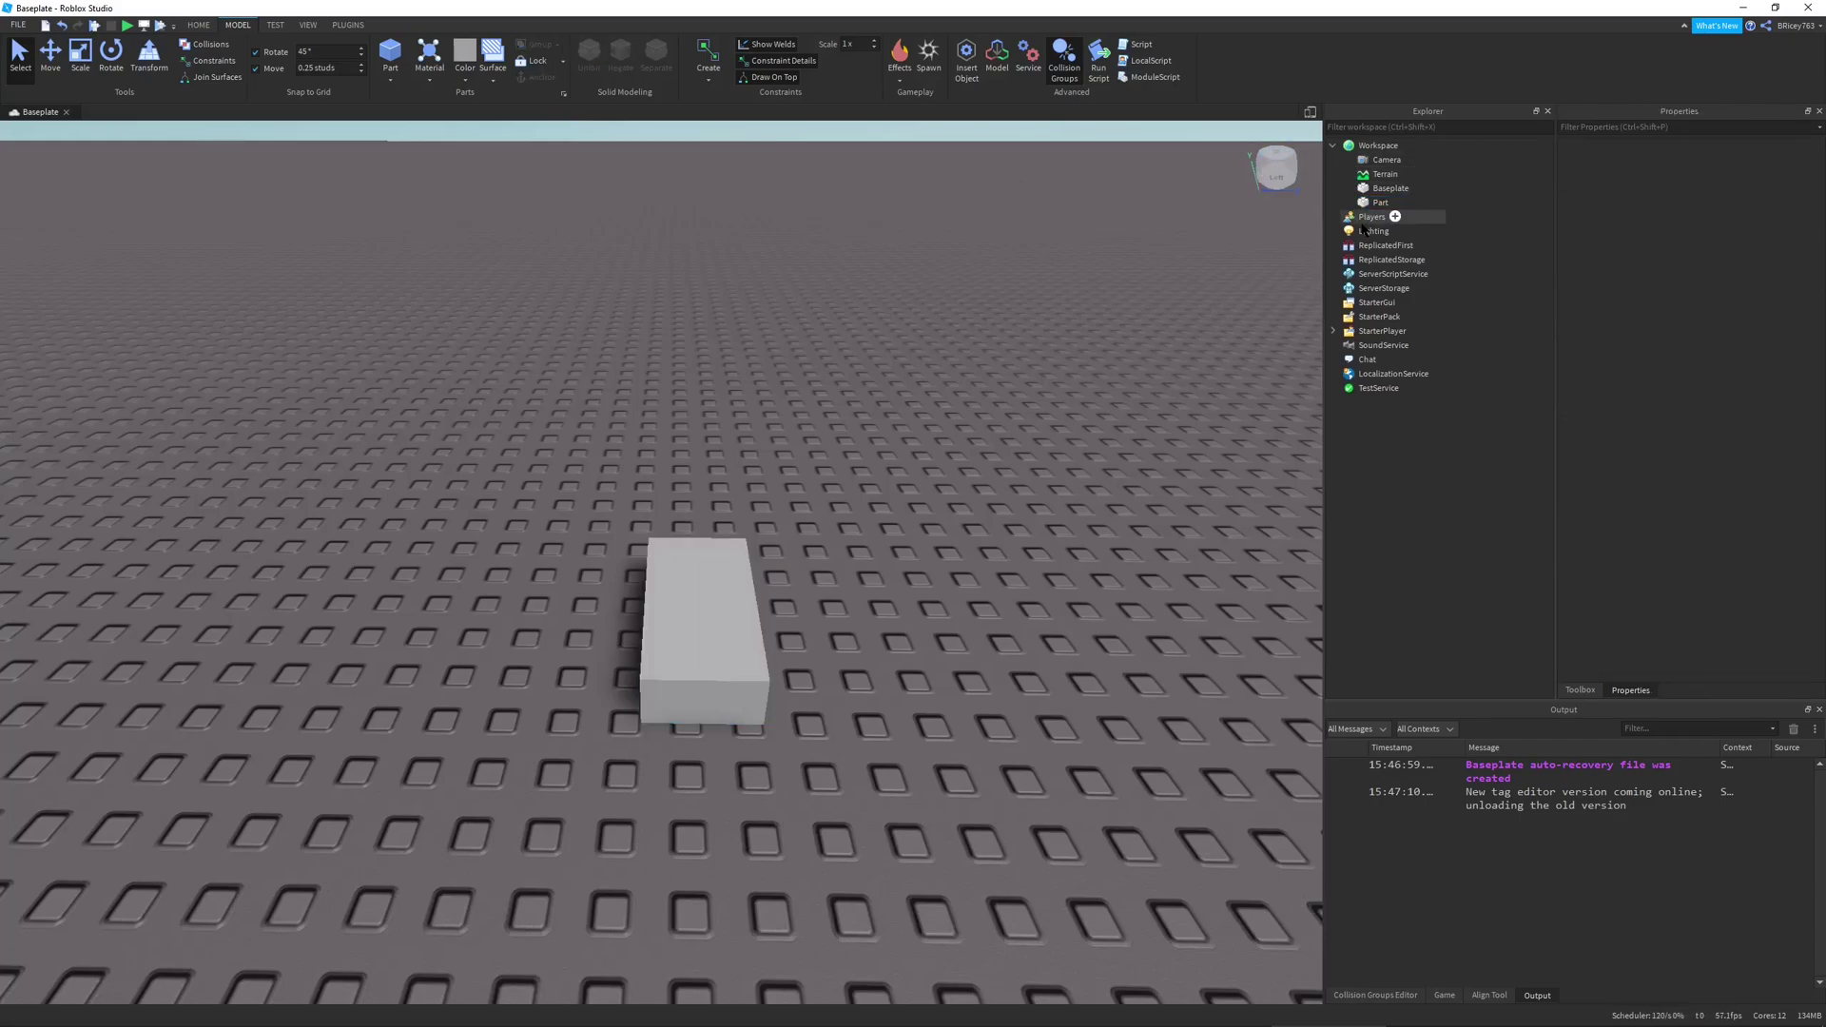
Raise the part to a Y position of 5.75 and place a duplicate with a gap beside it at -9.5, 5.75, -6.25
{"action": "left_click", "coordinate": [709, 646]}
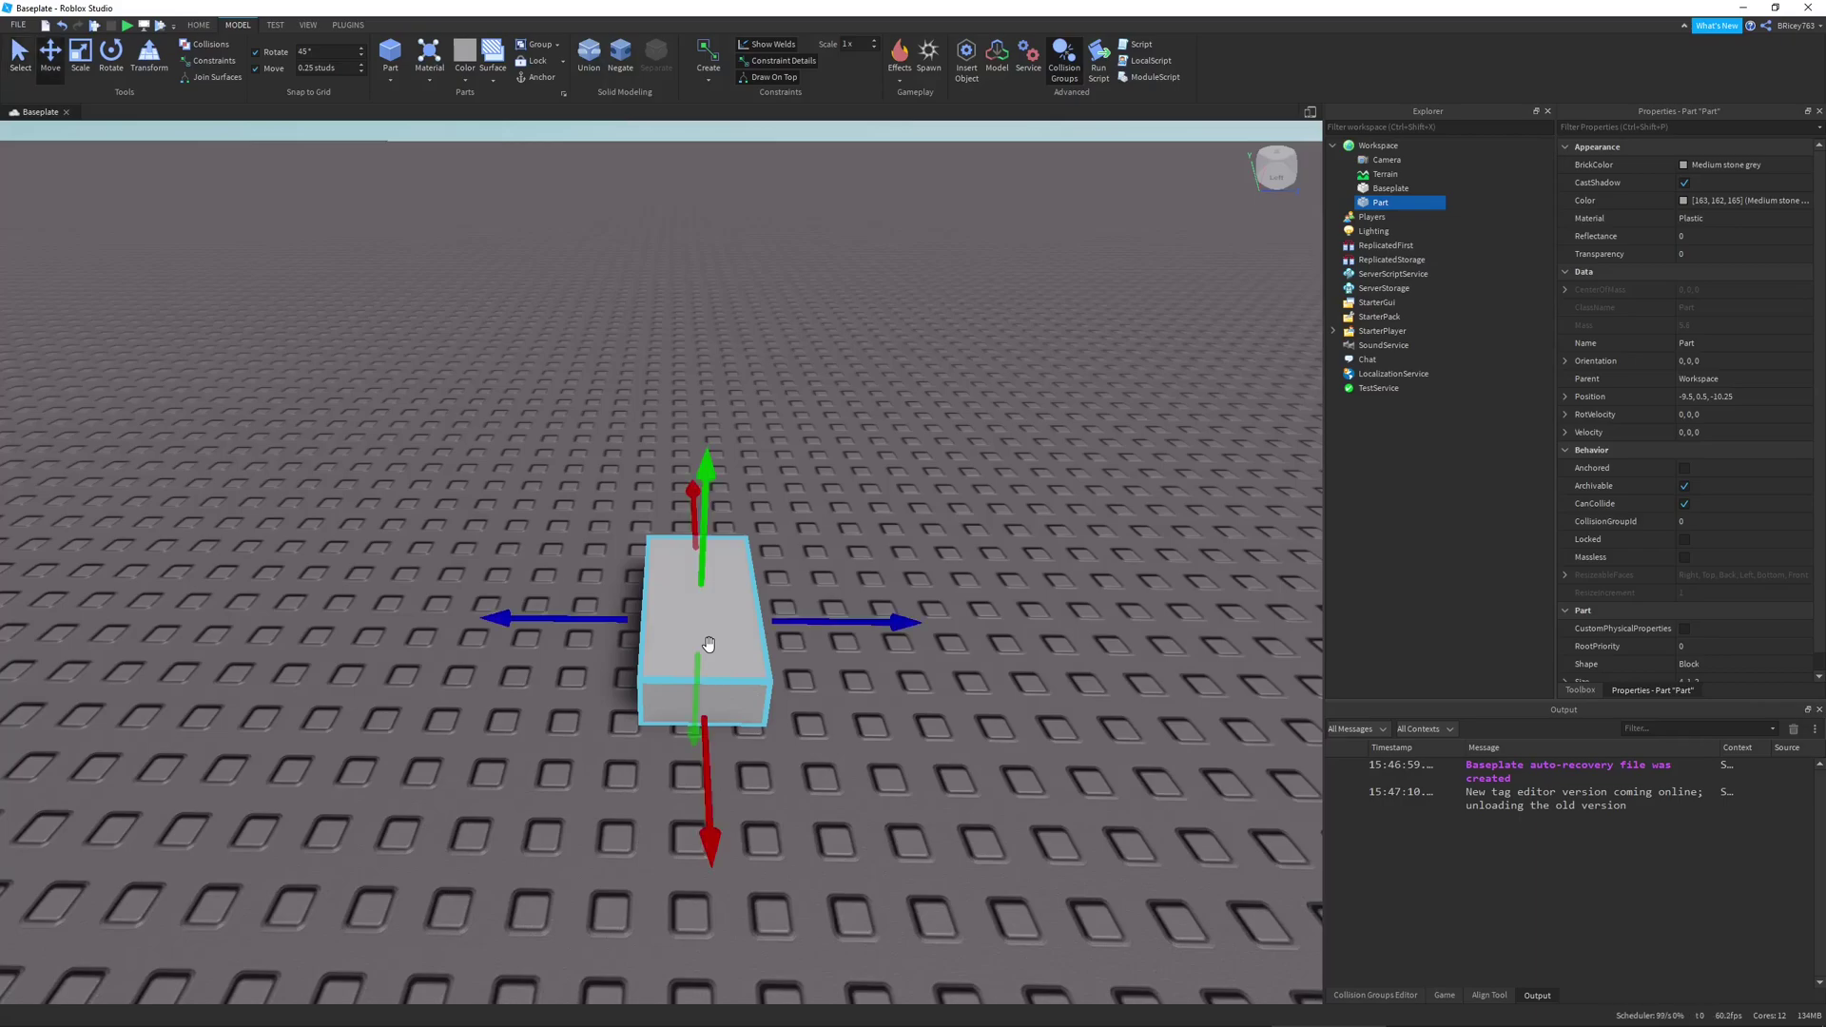
{"action": "left_click_drag", "start_coordinate": [706, 571], "coordinate": [783, 248]}
{"action": "right_click_drag", "start_coordinate": [1010, 330], "coordinate": [881, 432]}
{"action": "scroll", "coordinate": [1008, 331], "scroll_direction": "up", "scroll_amount": 1}
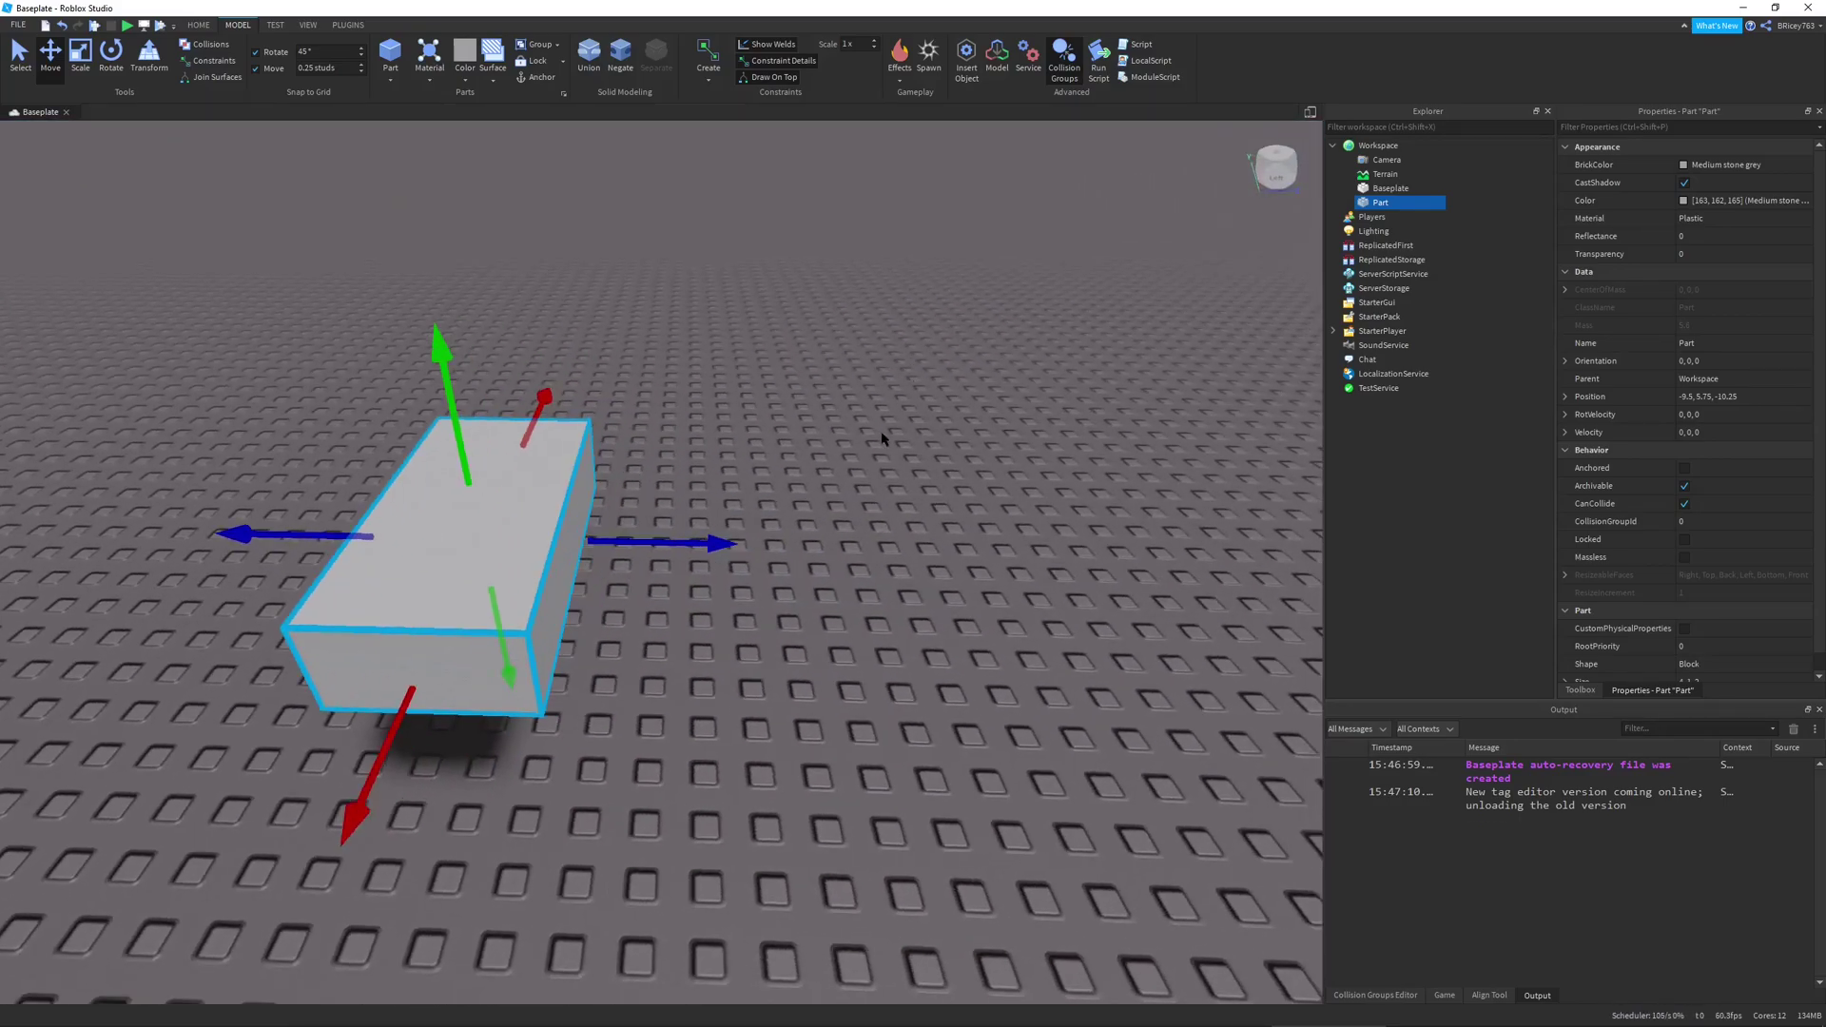
{"action": "key", "text": "ctrl+d"}
{"action": "left_click_drag", "start_coordinate": [665, 540], "coordinate": [1032, 548]}
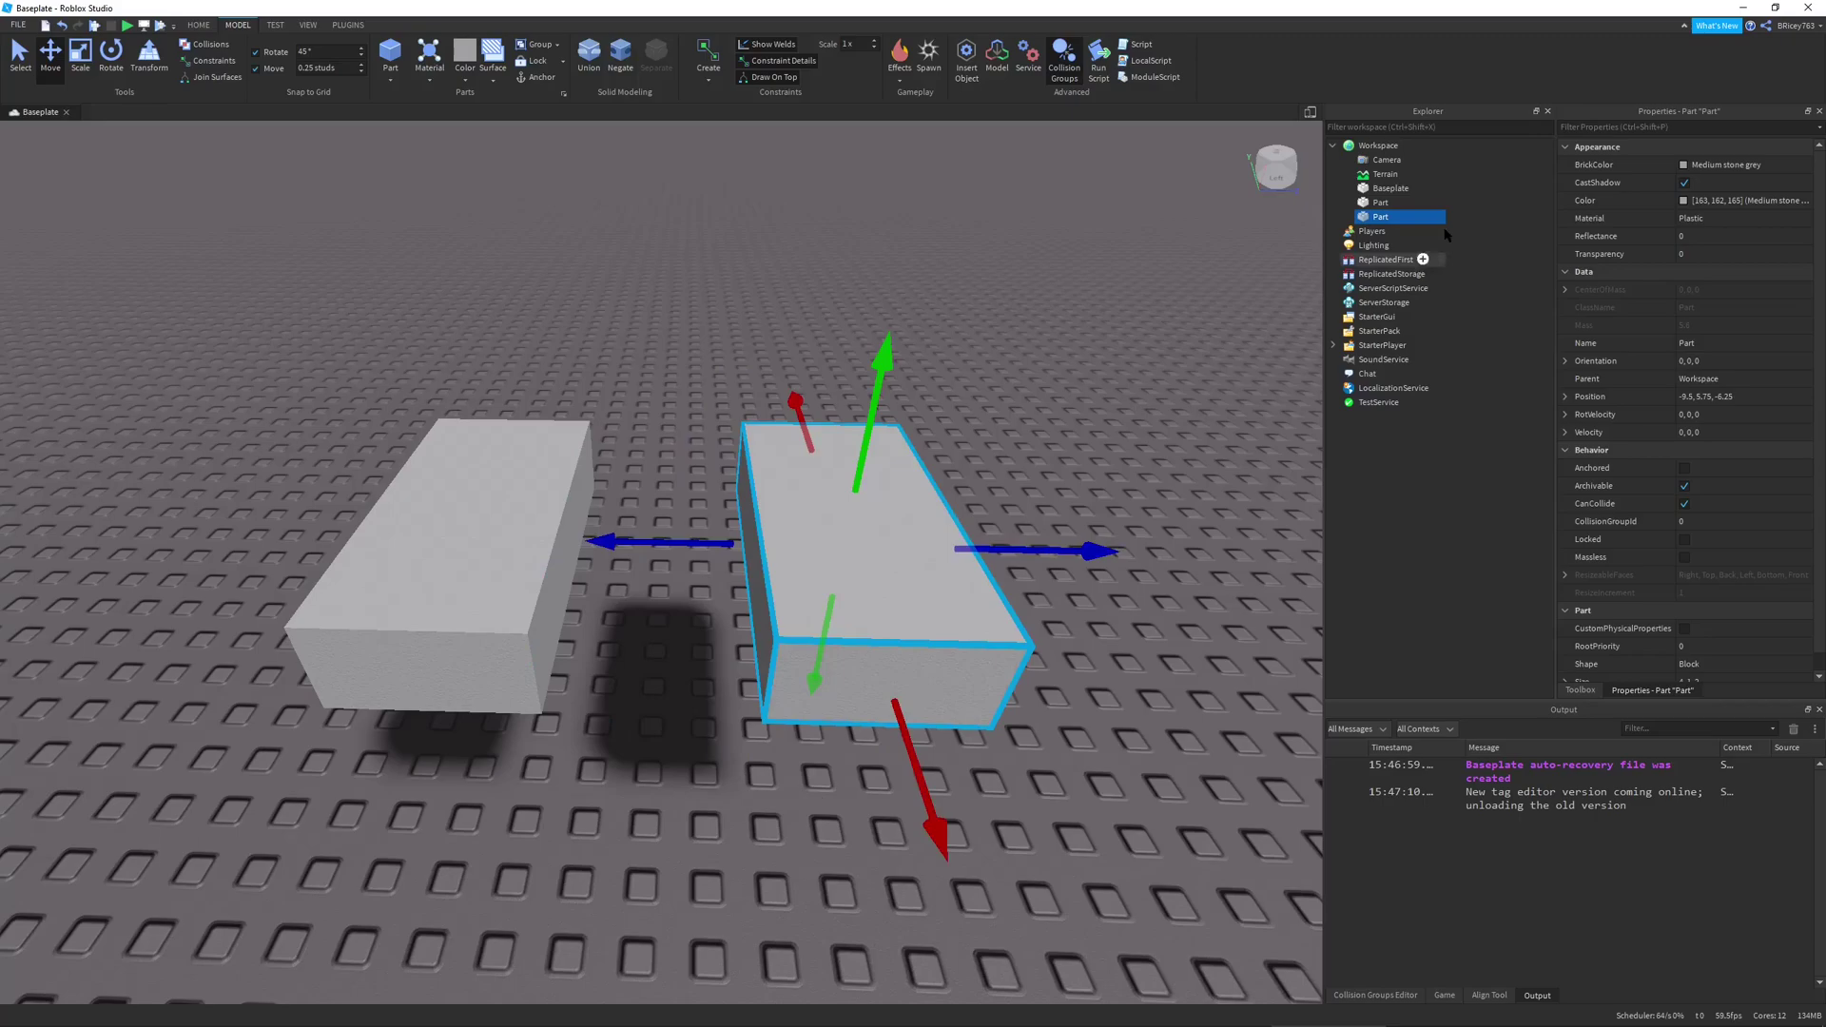
Insert a WeldConstraint into the duplicated part and select it
{"action": "left_click", "coordinate": [1398, 217]}
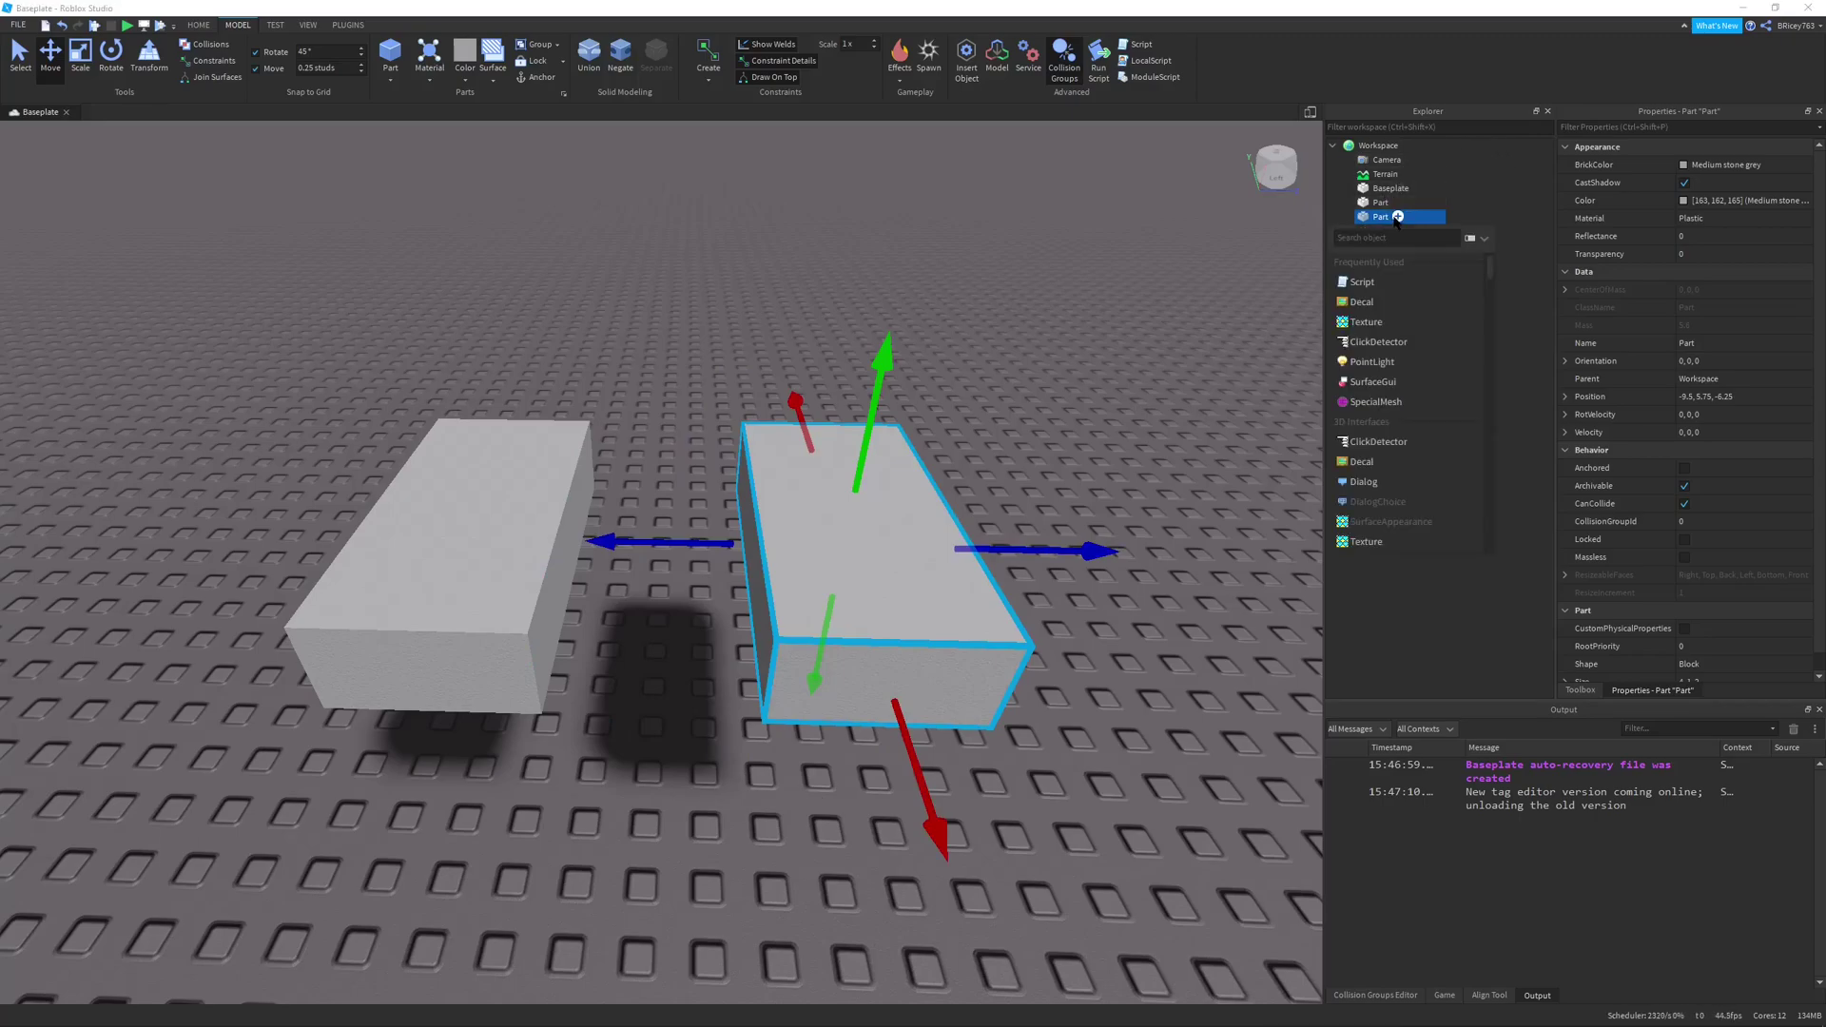
{"action": "type", "text": "weld"}
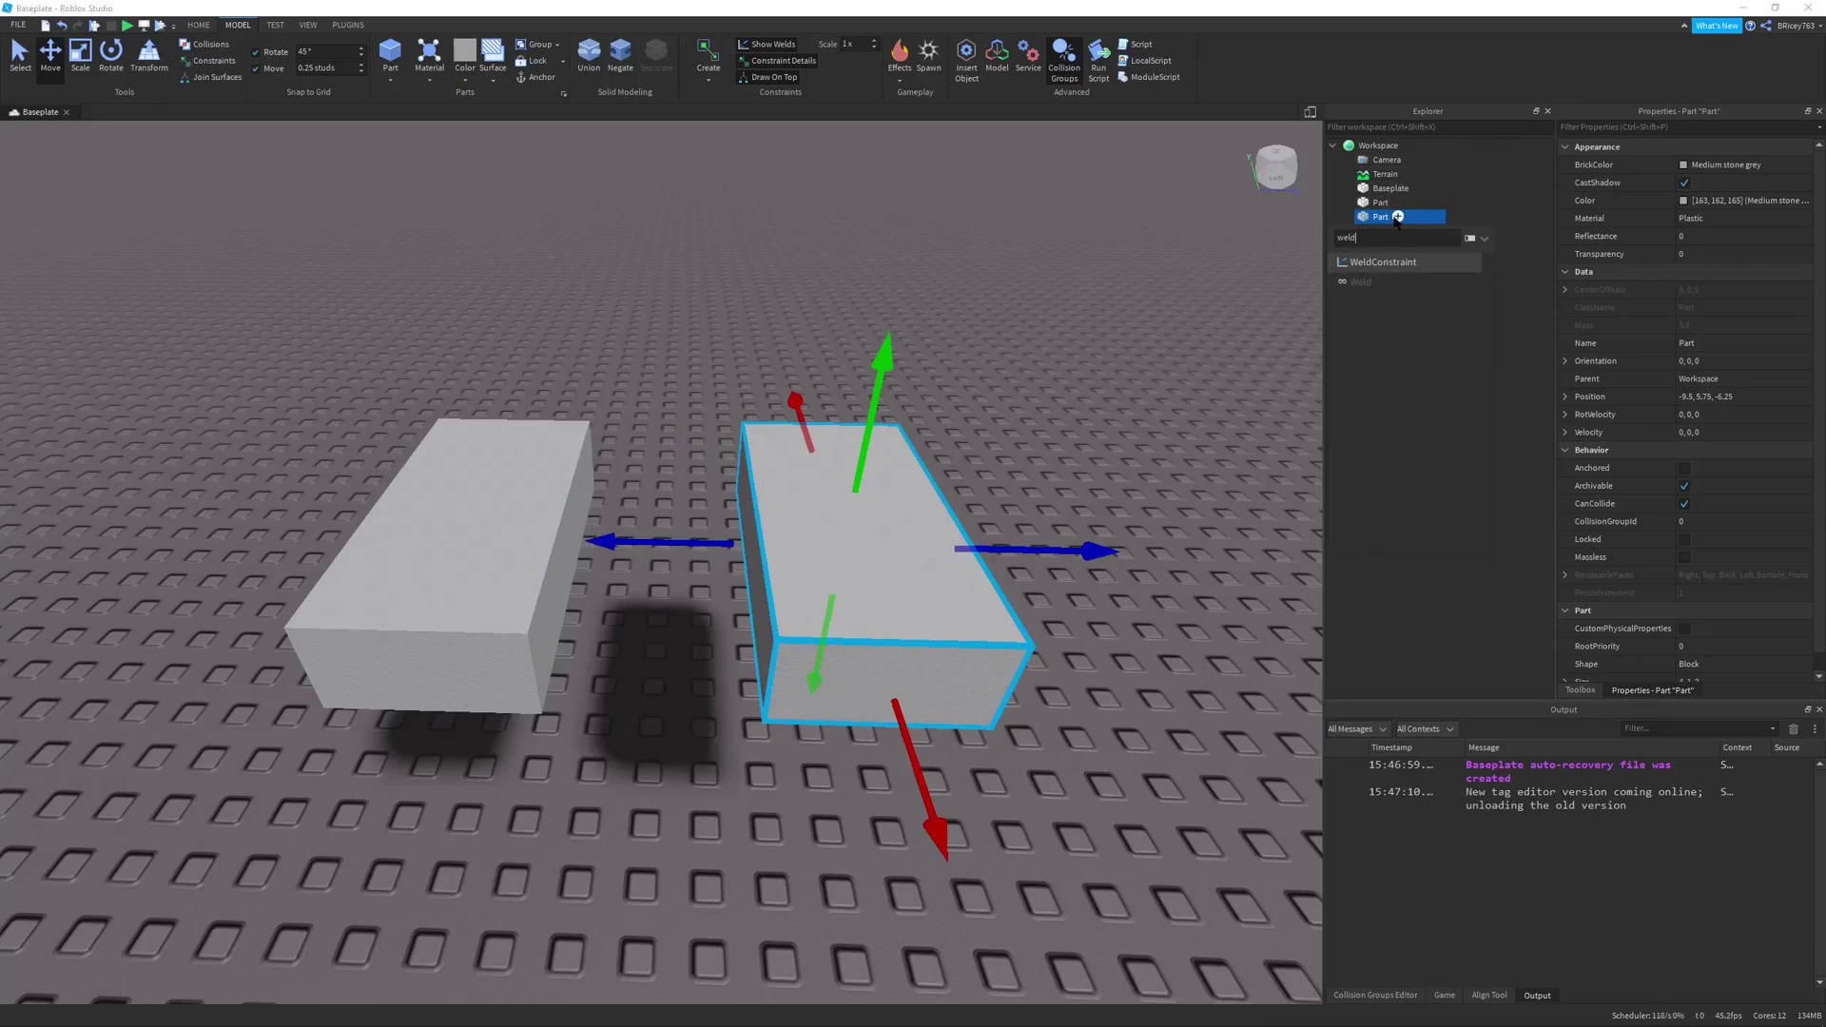
{"action": "key", "text": "Return"}
{"action": "left_click", "coordinate": [1418, 231]}
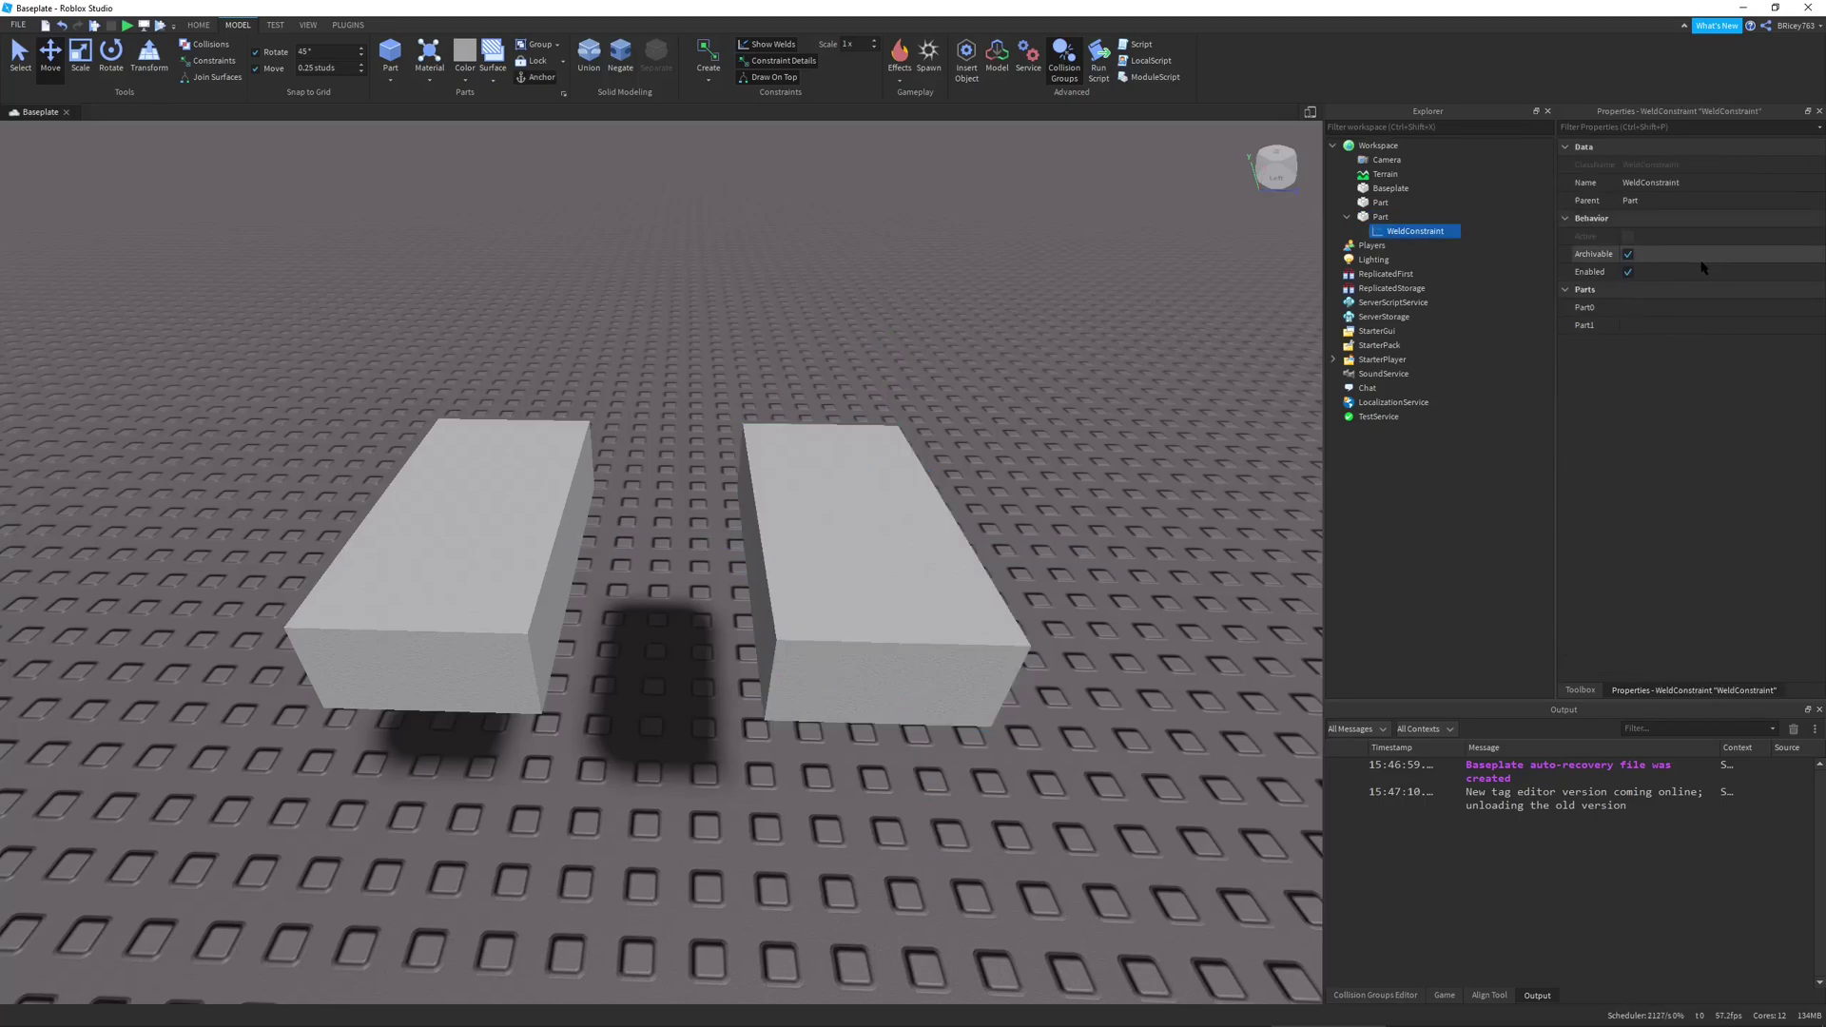
Set the WeldConstraint's Part0 to the duplicated part and its Part1 to the original part
{"action": "left_click", "coordinate": [1585, 307]}
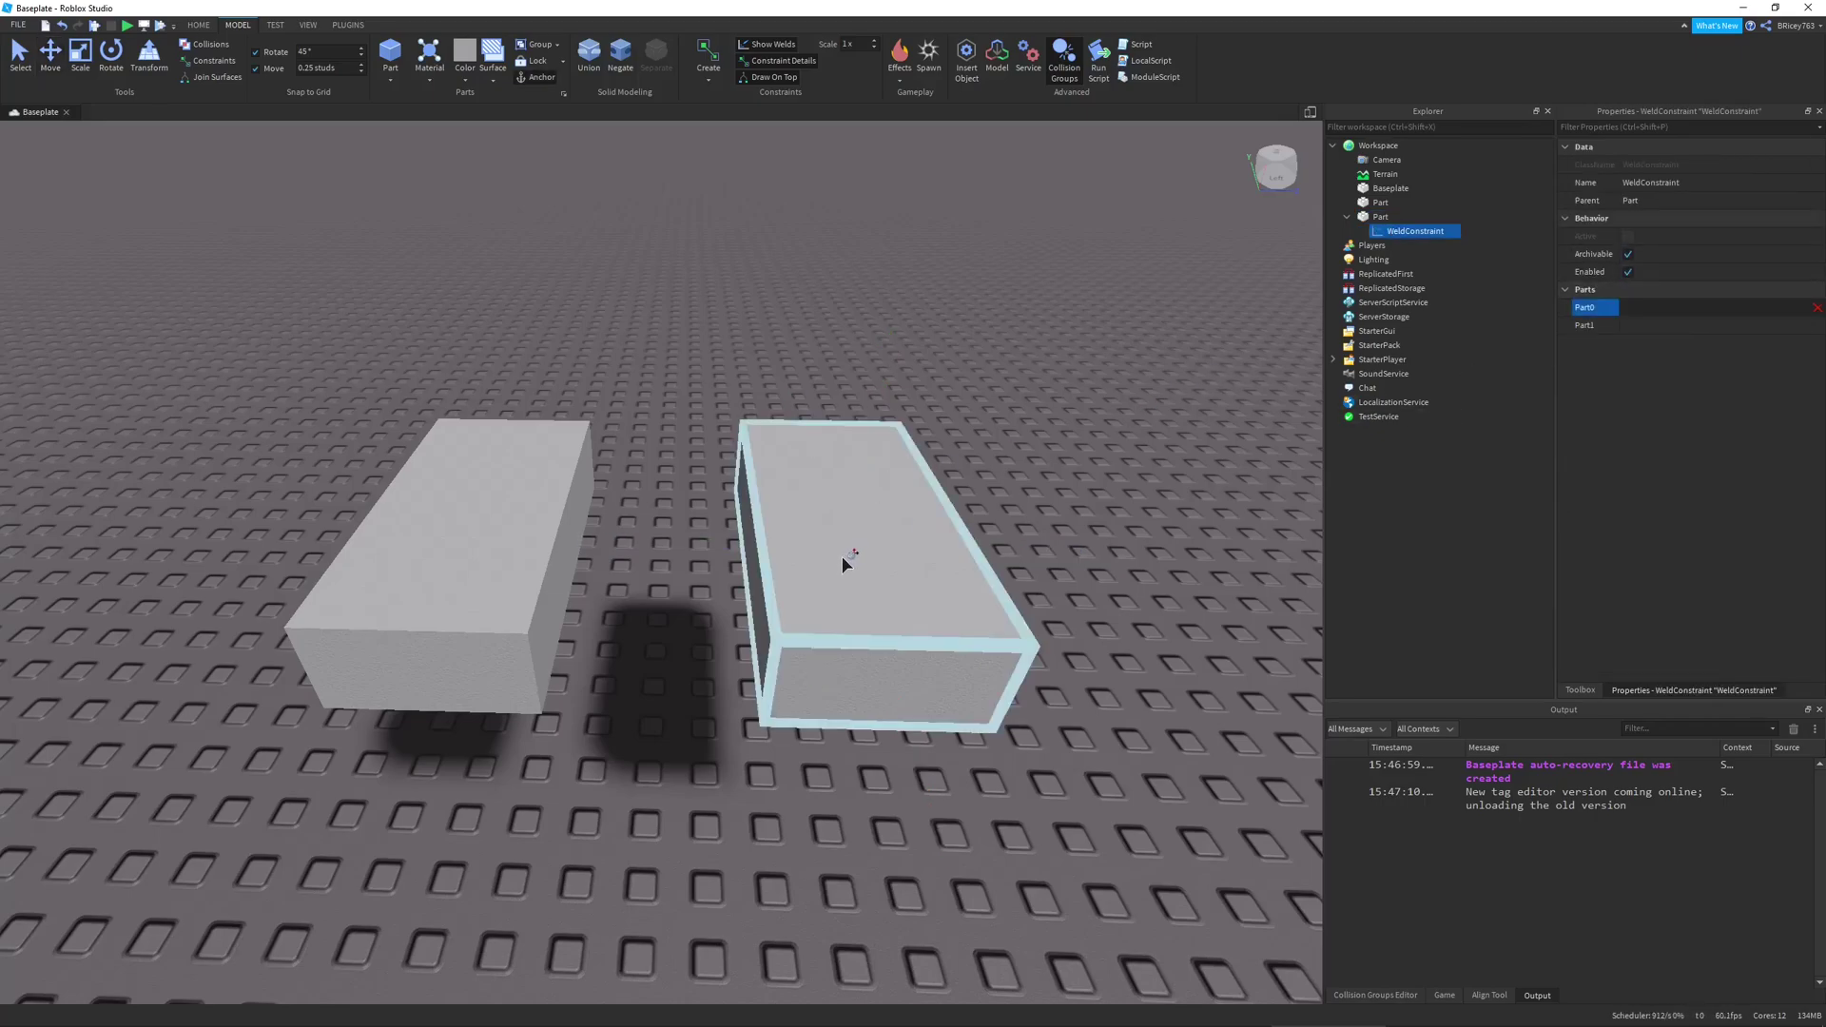
{"action": "left_click", "coordinate": [842, 555]}
{"action": "left_click", "coordinate": [1604, 328]}
{"action": "left_click", "coordinate": [460, 523]}
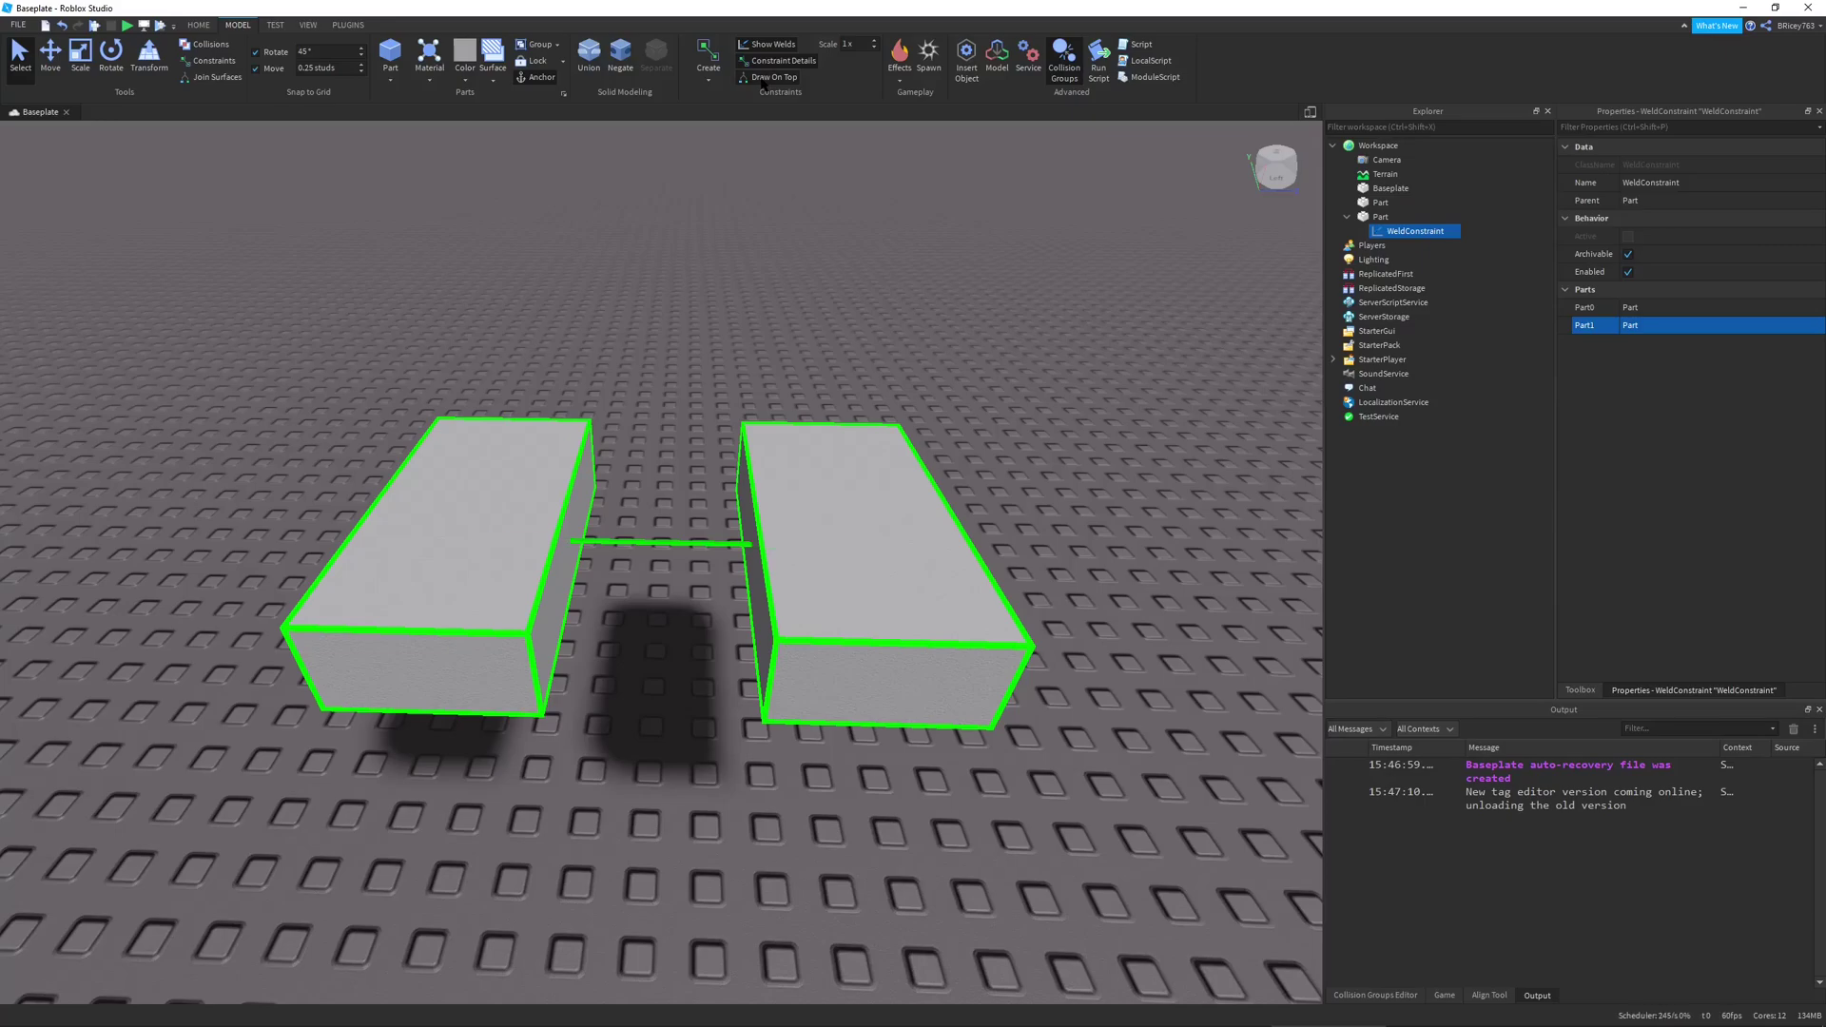
Enable Draw On Top for constraints and examine the WeldConstraint's details on the line linking the two parts
{"action": "left_click", "coordinate": [762, 82]}
{"action": "right_click_drag", "start_coordinate": [796, 442], "coordinate": [795, 442]}
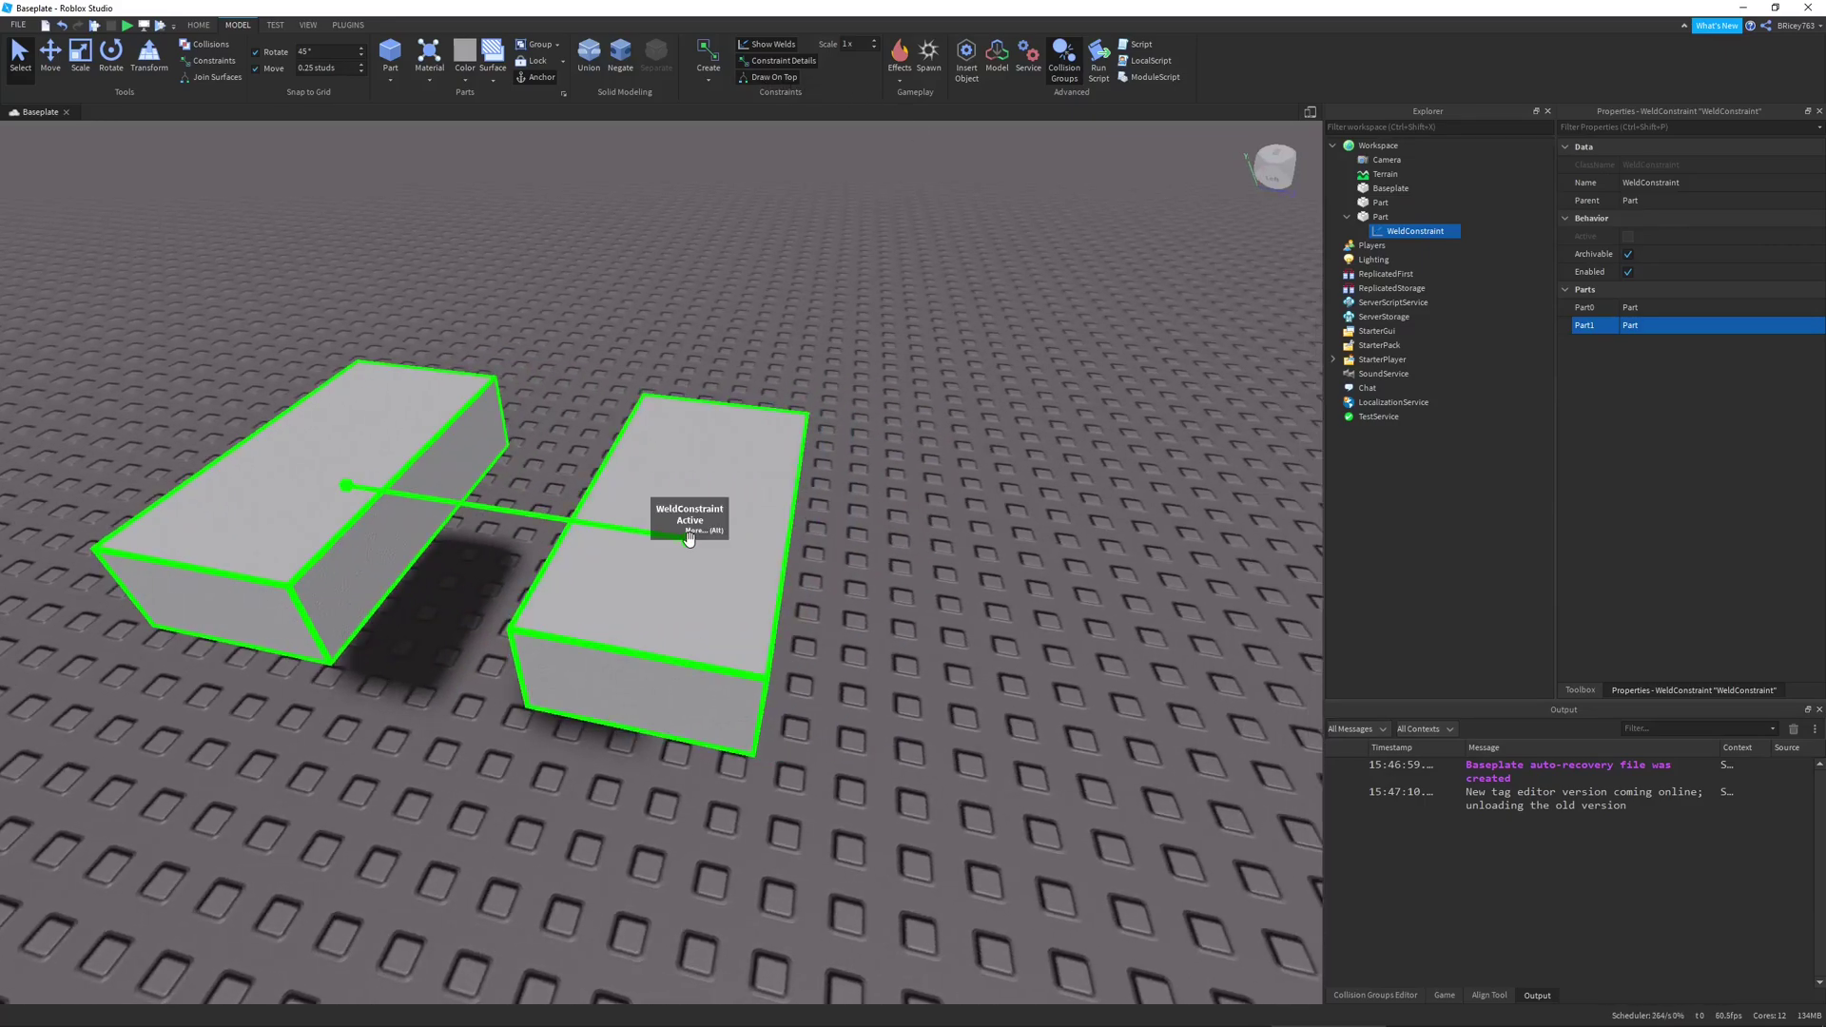
{"action": "key", "text": "alt"}
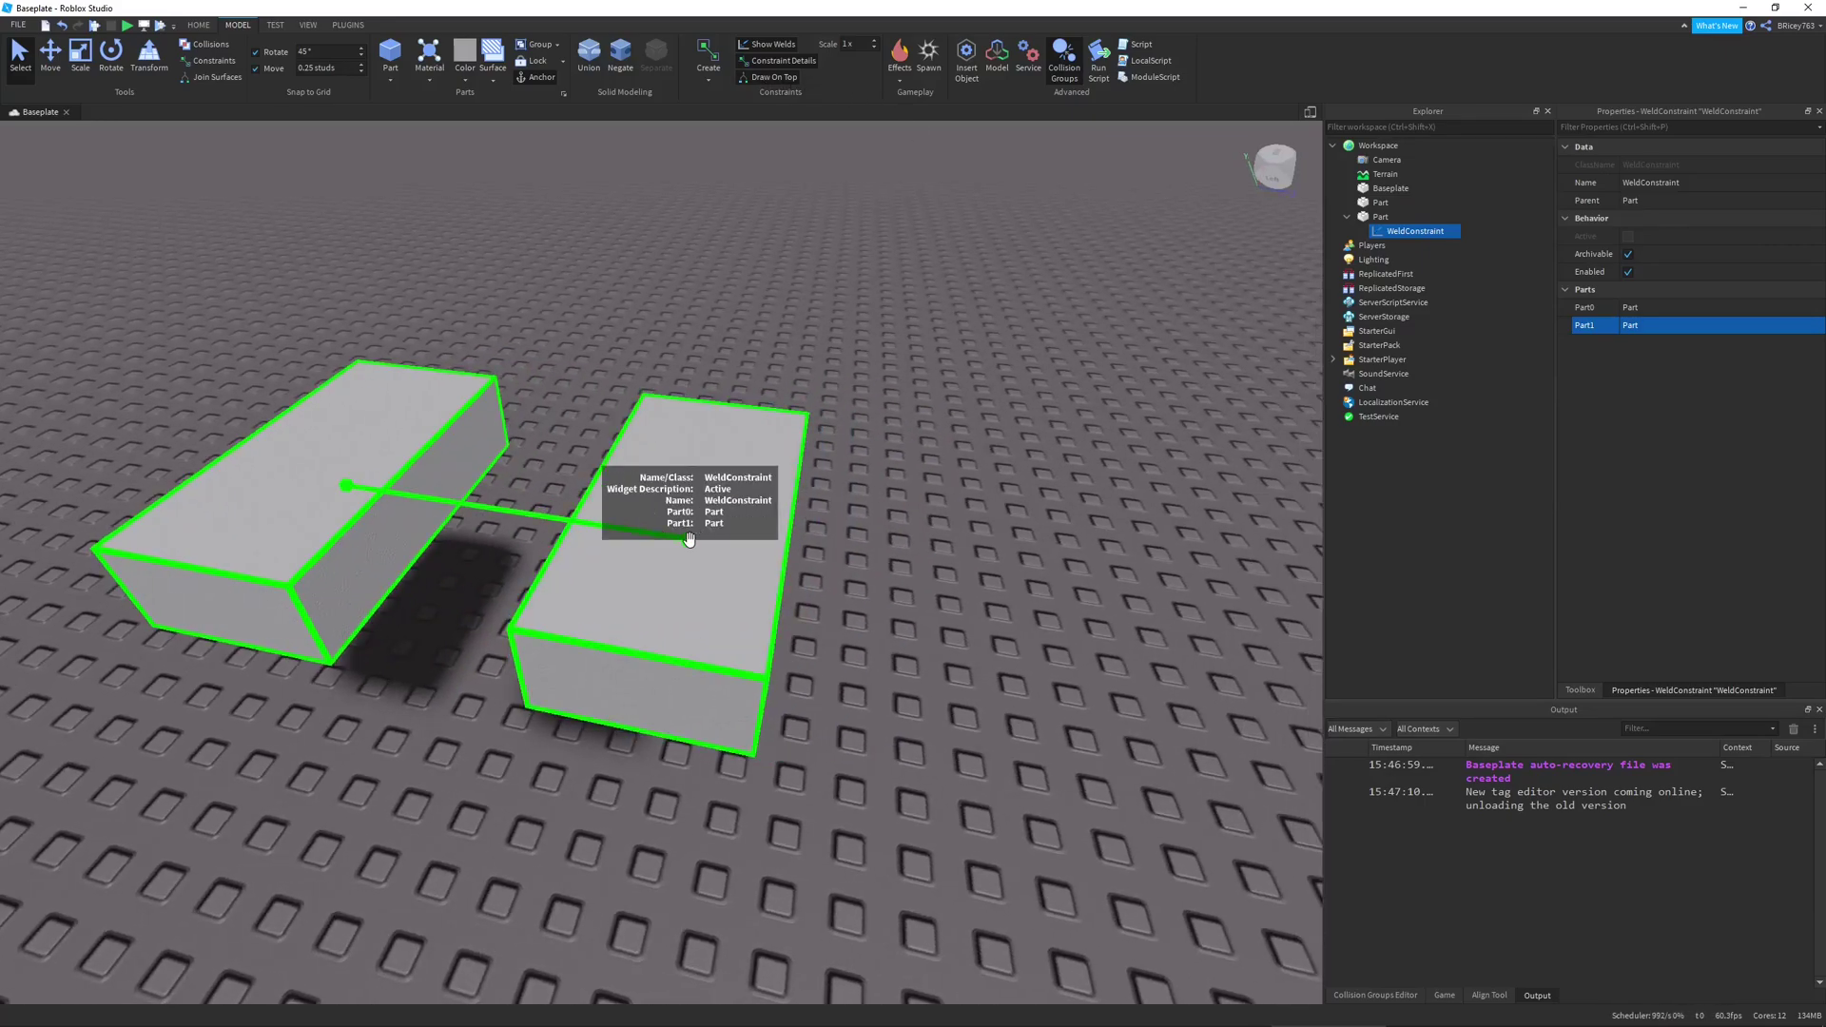
{"action": "right_click_drag", "start_coordinate": [343, 485], "coordinate": [343, 485]}
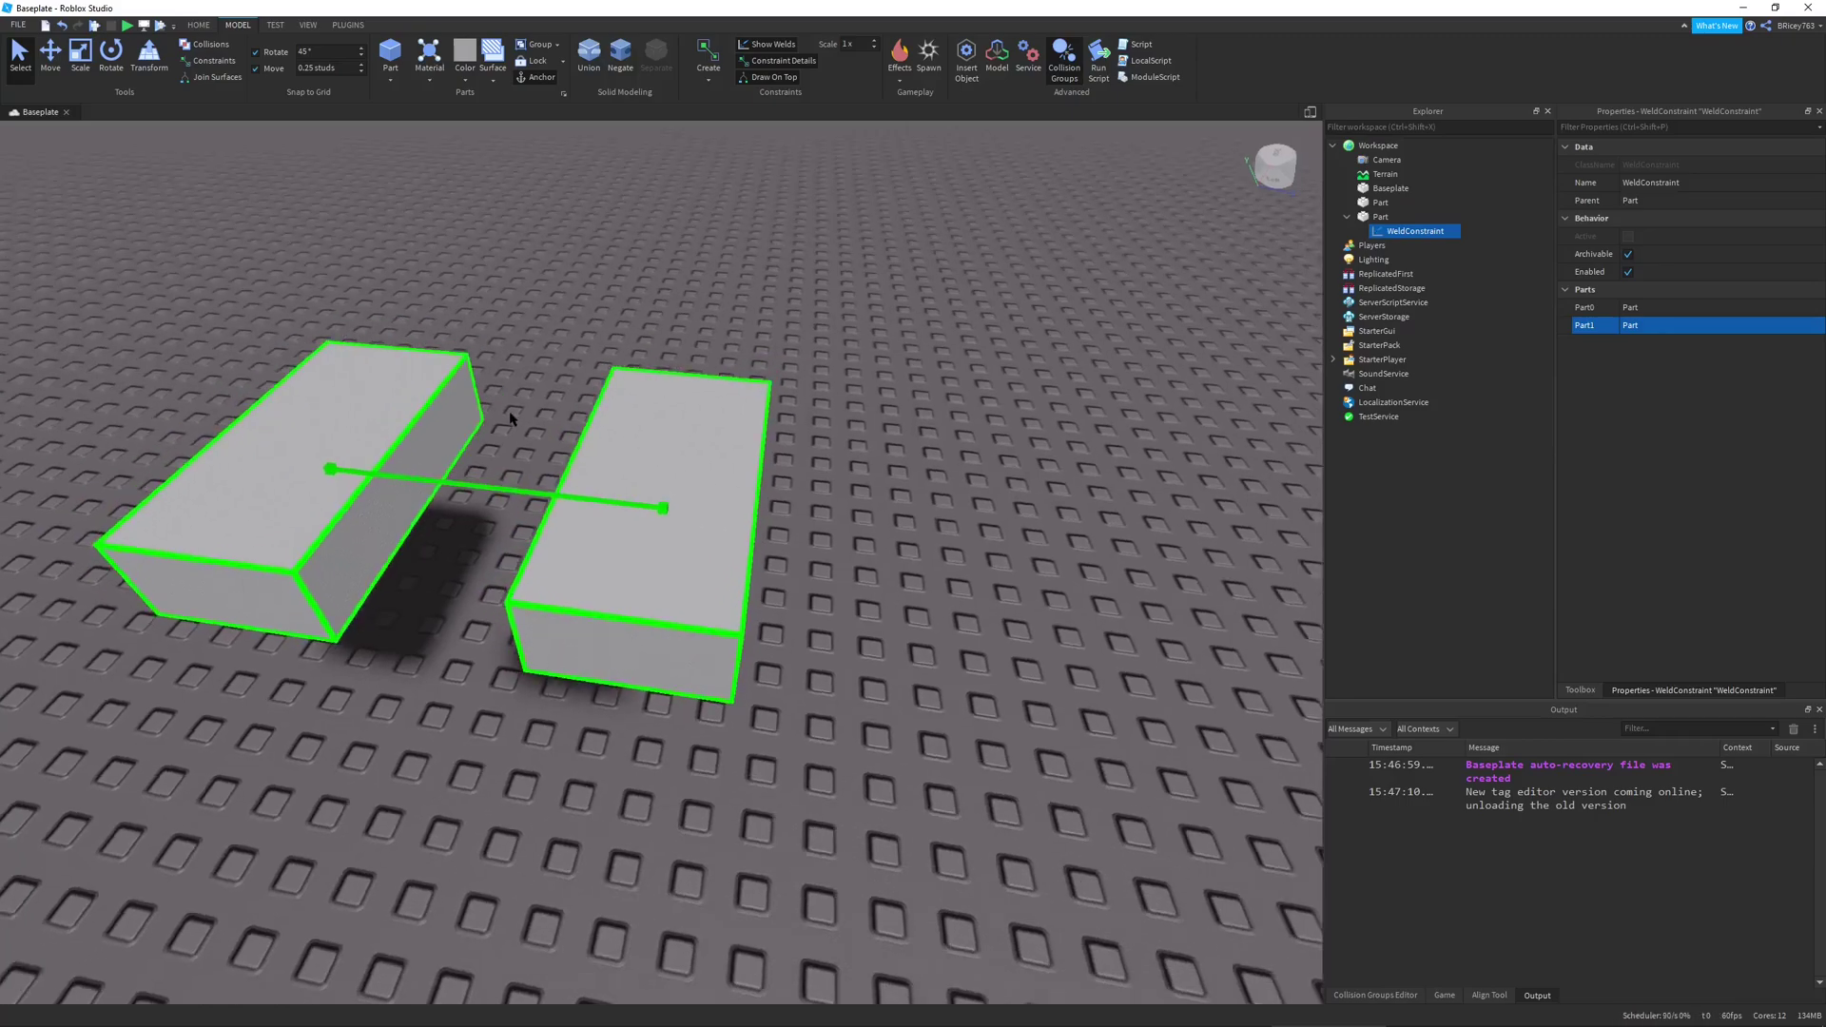
Run the simulation, move one of the two welded parts across the baseplate, and stop the simulation
{"action": "key", "text": "s"}
{"action": "left_click", "coordinate": [124, 26]}
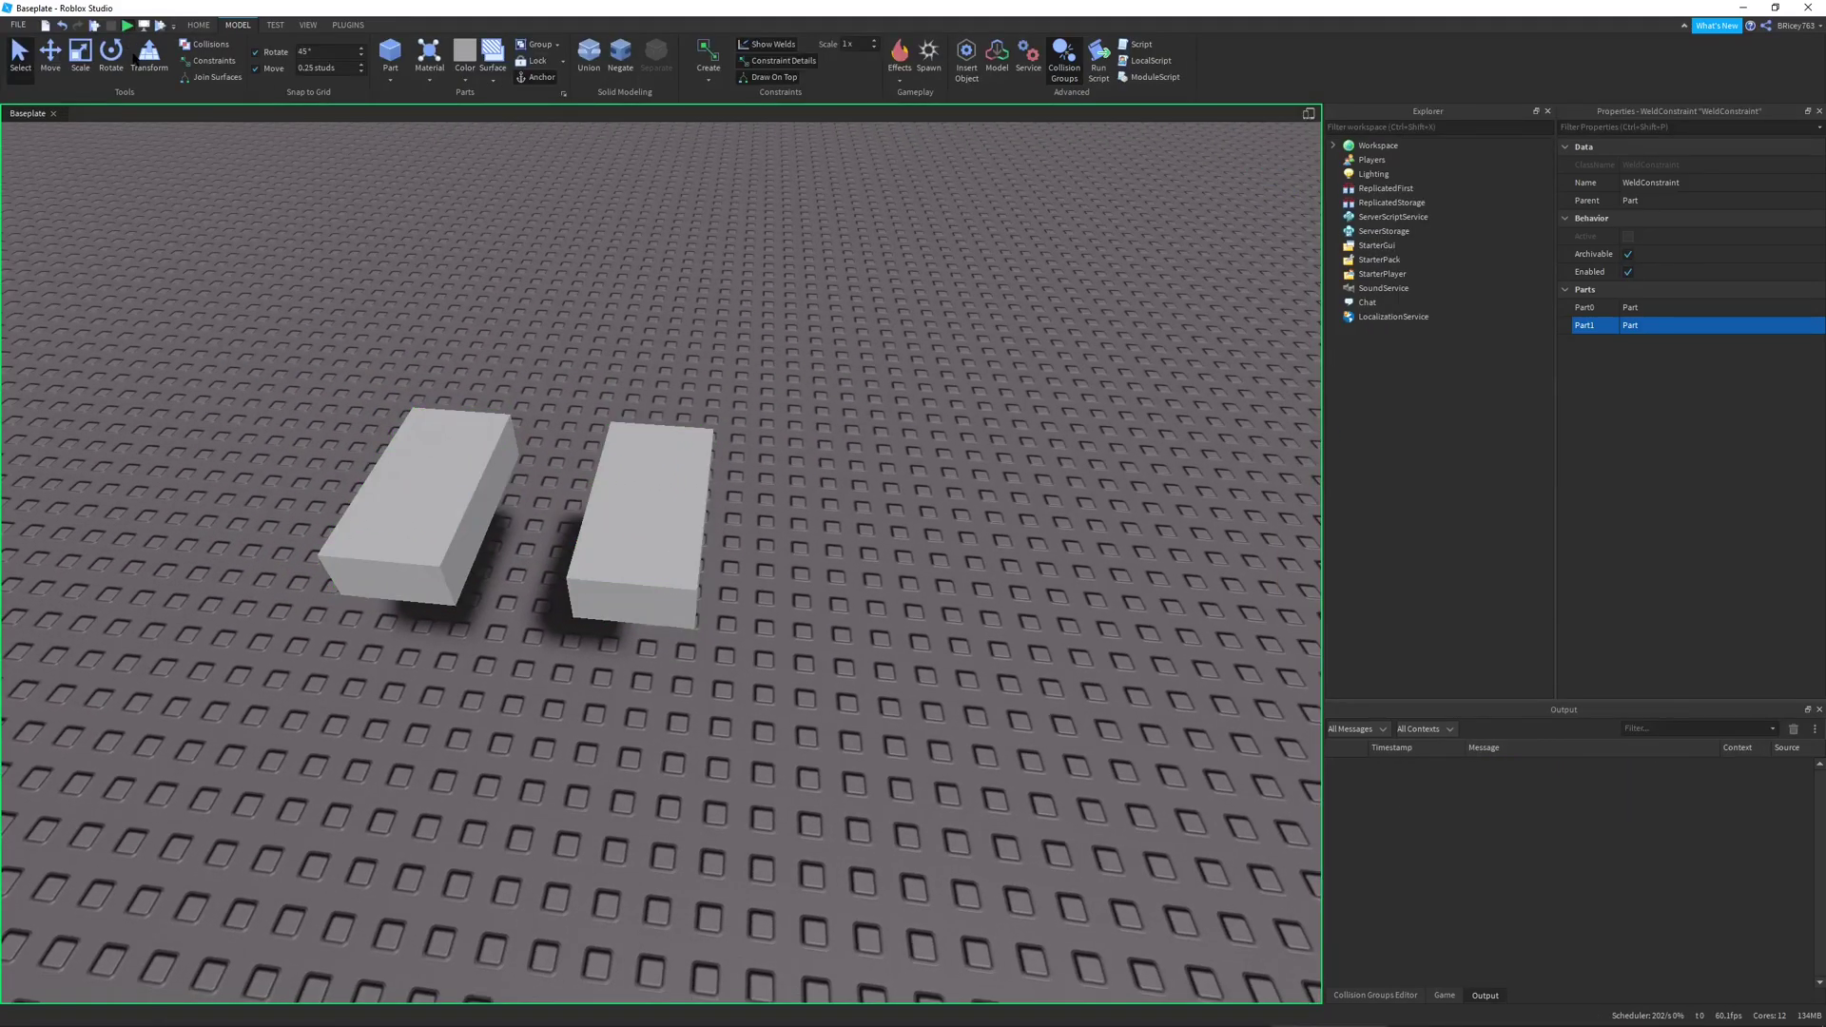
{"action": "left_click_drag", "start_coordinate": [666, 635], "coordinate": [808, 713]}
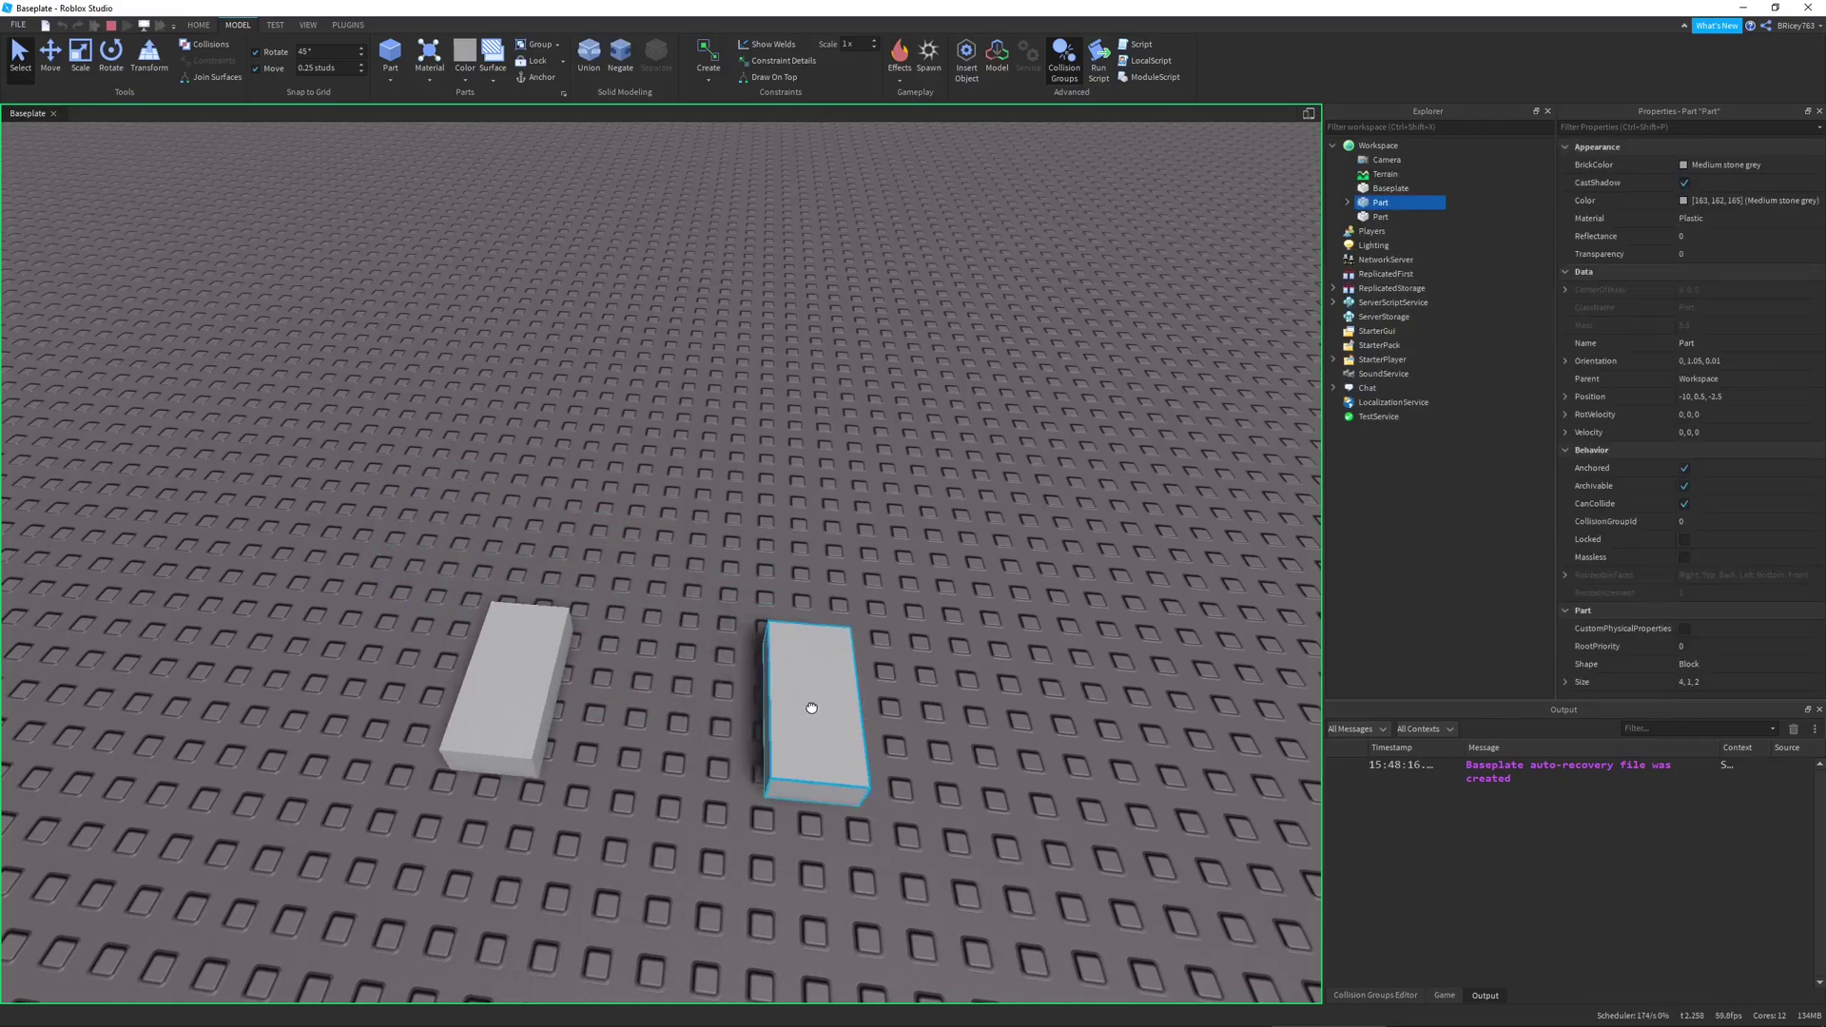
{"action": "left_click", "coordinate": [112, 27]}
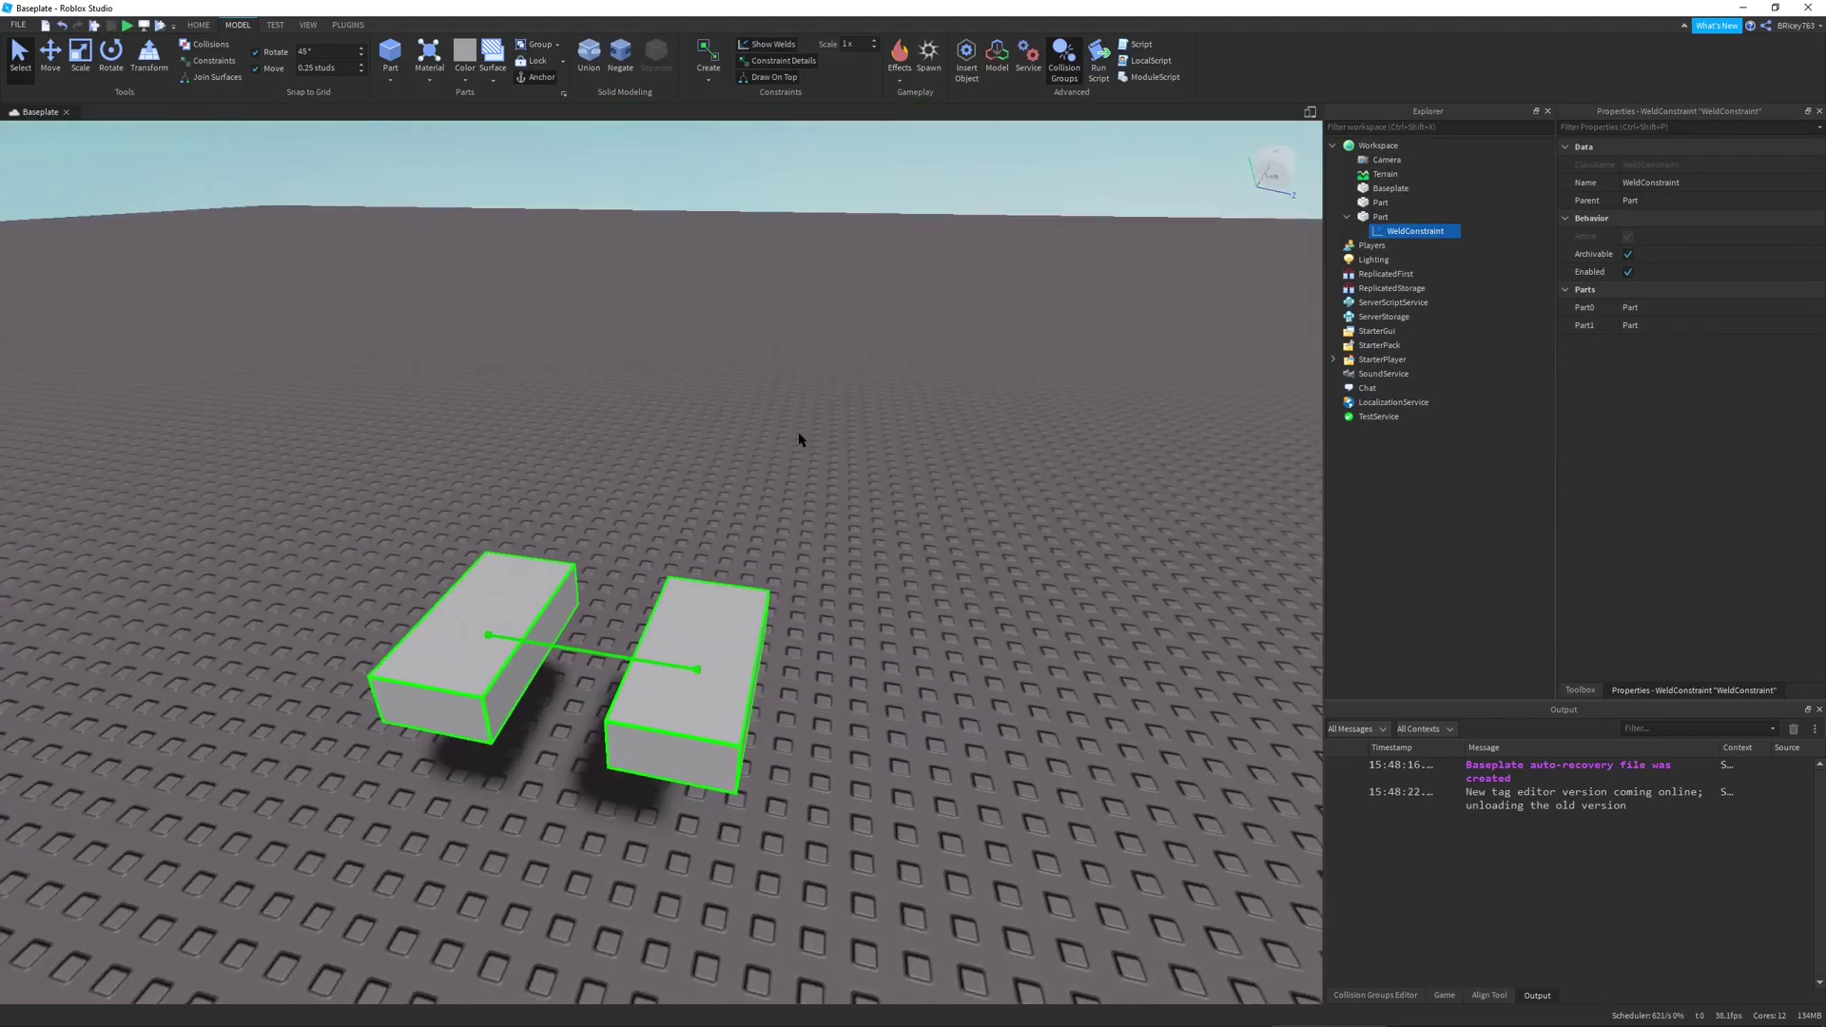
Select both welded parts and rotate them together to an orientation of -45, 0, 0
{"action": "right_click_drag", "start_coordinate": [799, 436], "coordinate": [783, 510]}
{"action": "left_click_drag", "start_coordinate": [342, 313], "coordinate": [928, 833]}
{"action": "right_click_drag", "start_coordinate": [929, 833], "coordinate": [901, 797]}
{"action": "scroll", "coordinate": [923, 815], "scroll_direction": "down", "scroll_amount": 1}
{"action": "right_click_drag", "start_coordinate": [895, 735], "coordinate": [901, 728]}
{"action": "key", "text": "ctrl+2"}
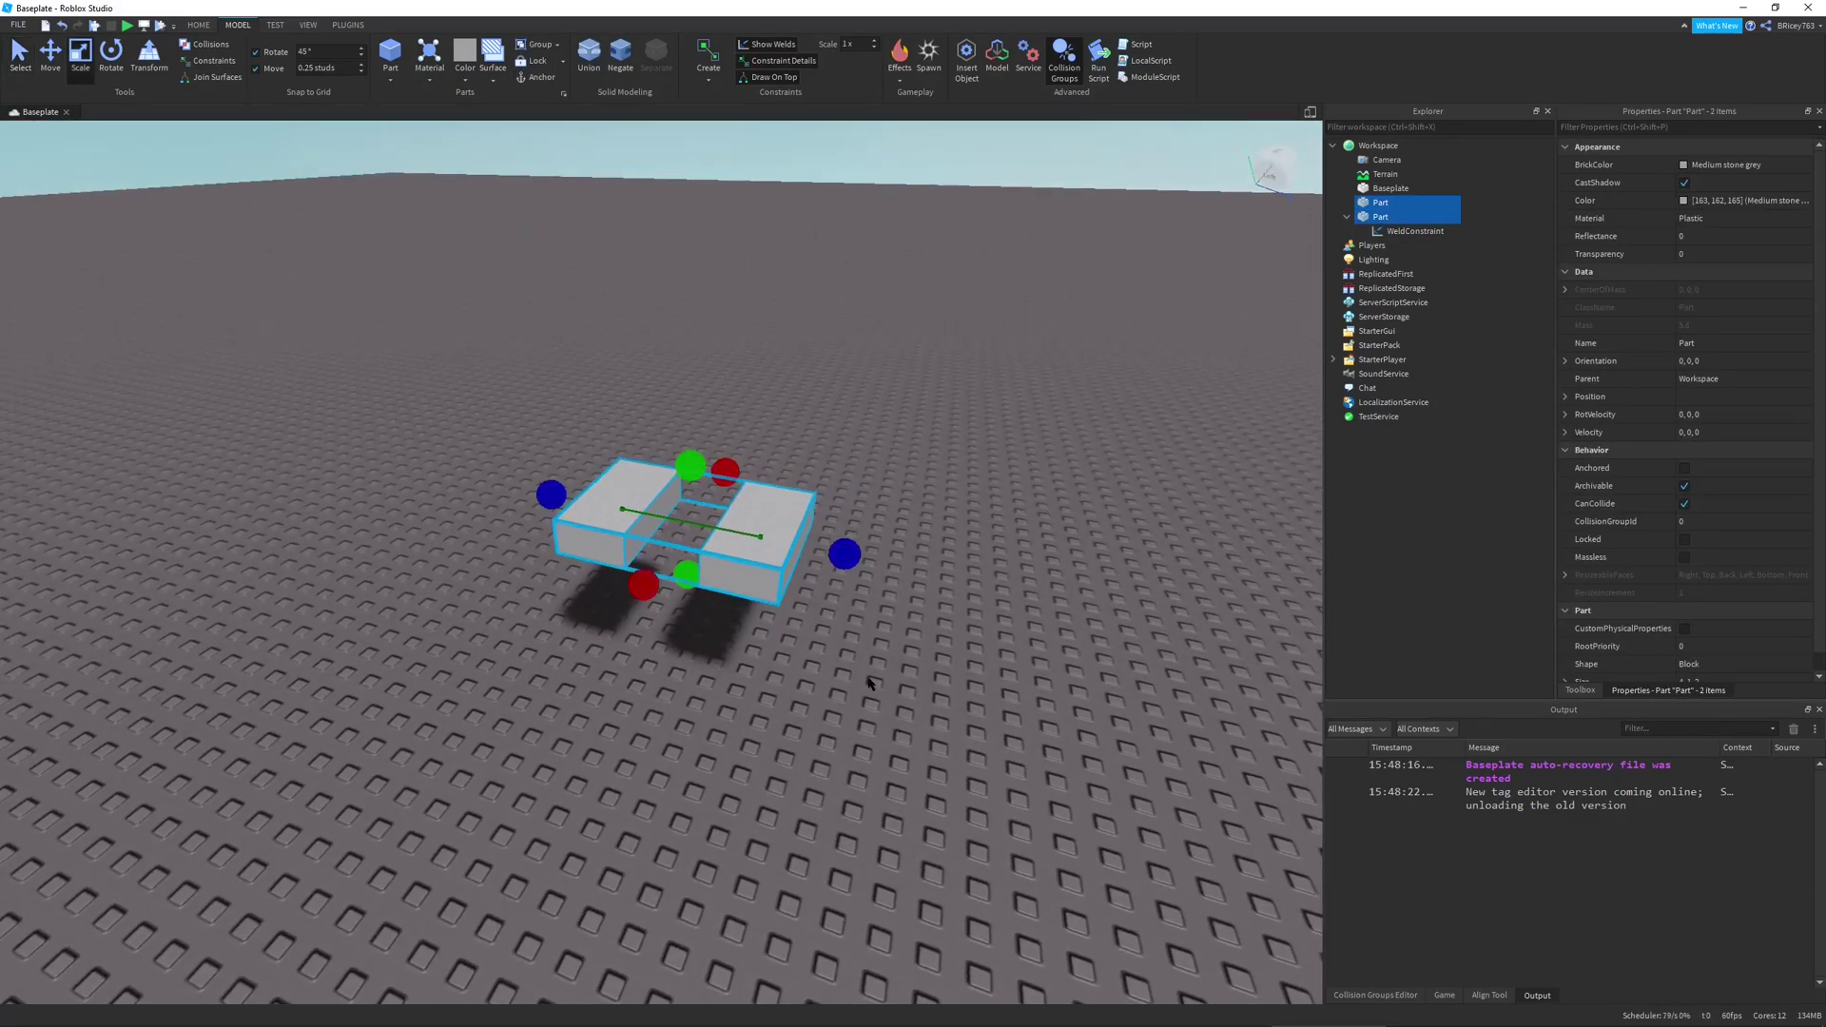
{"action": "key", "text": "ctrl+4"}
{"action": "left_click_drag", "start_coordinate": [759, 418], "coordinate": [601, 279]}
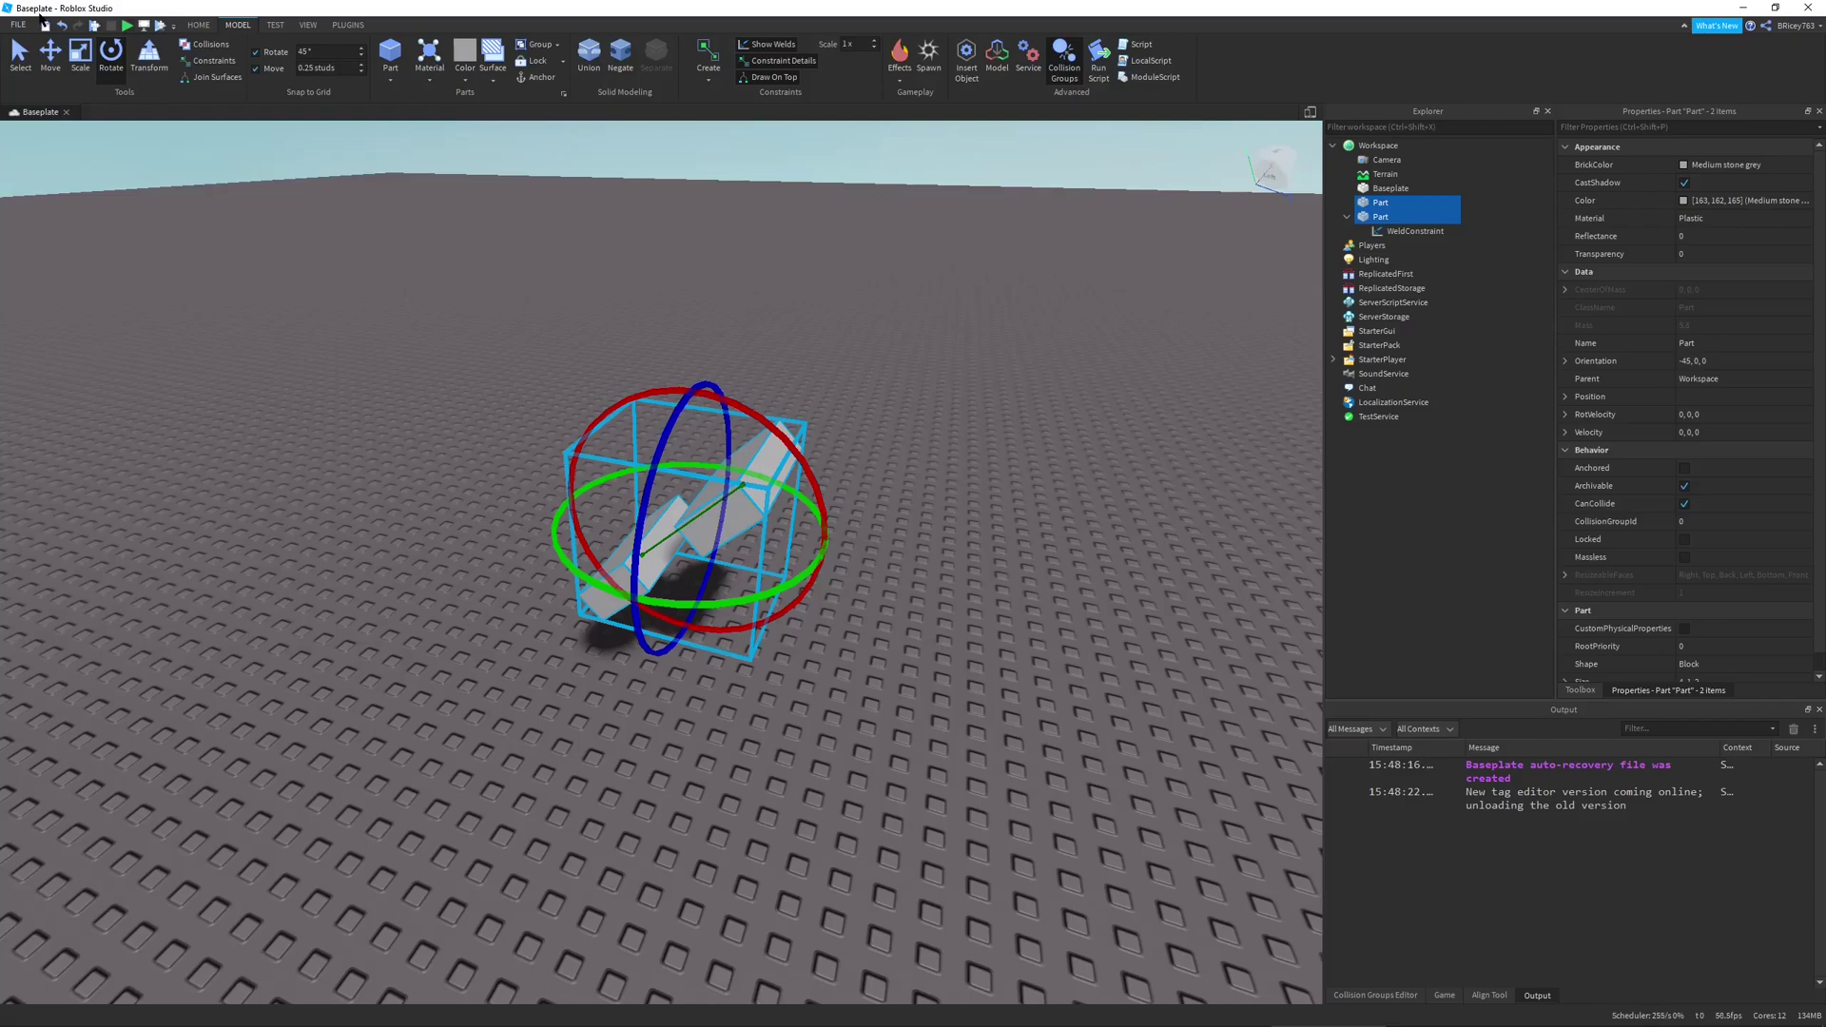
Run the simulation to watch the tilted welded parts fall, stop it, and focus the view on them
{"action": "left_click", "coordinate": [126, 25]}
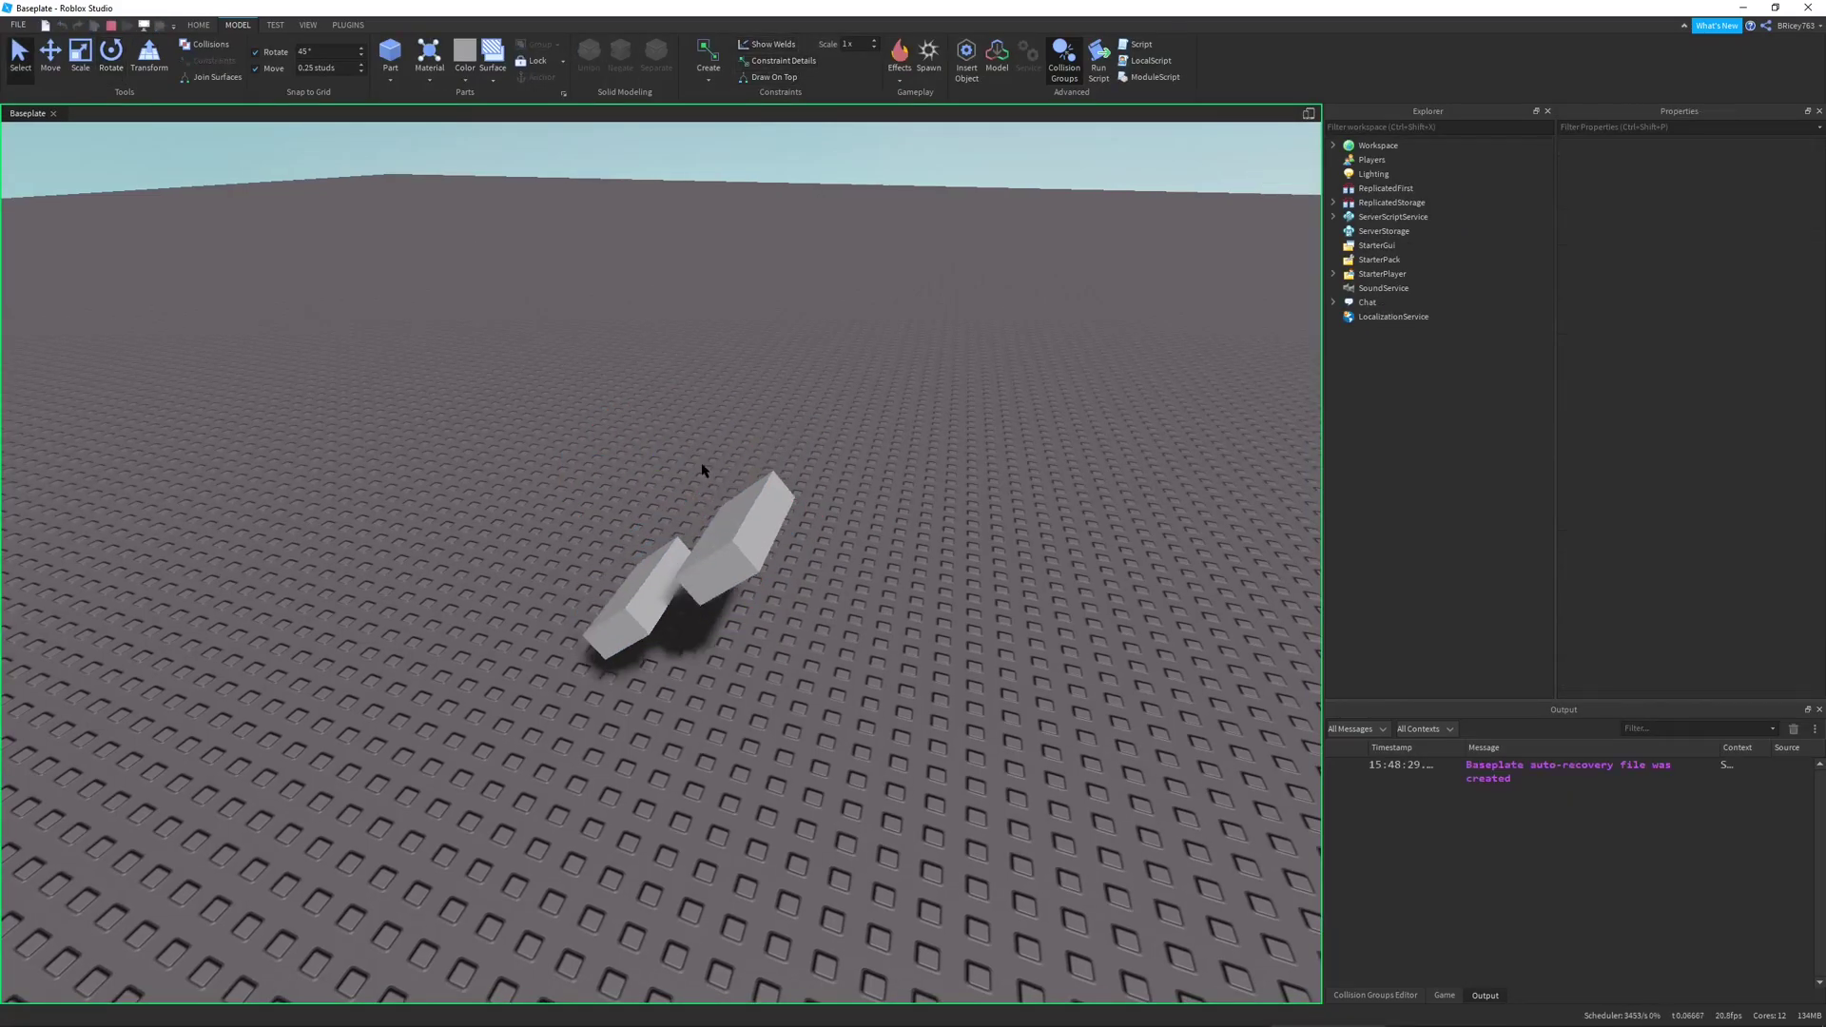
{"action": "left_click", "coordinate": [111, 26]}
{"action": "key", "text": "f"}
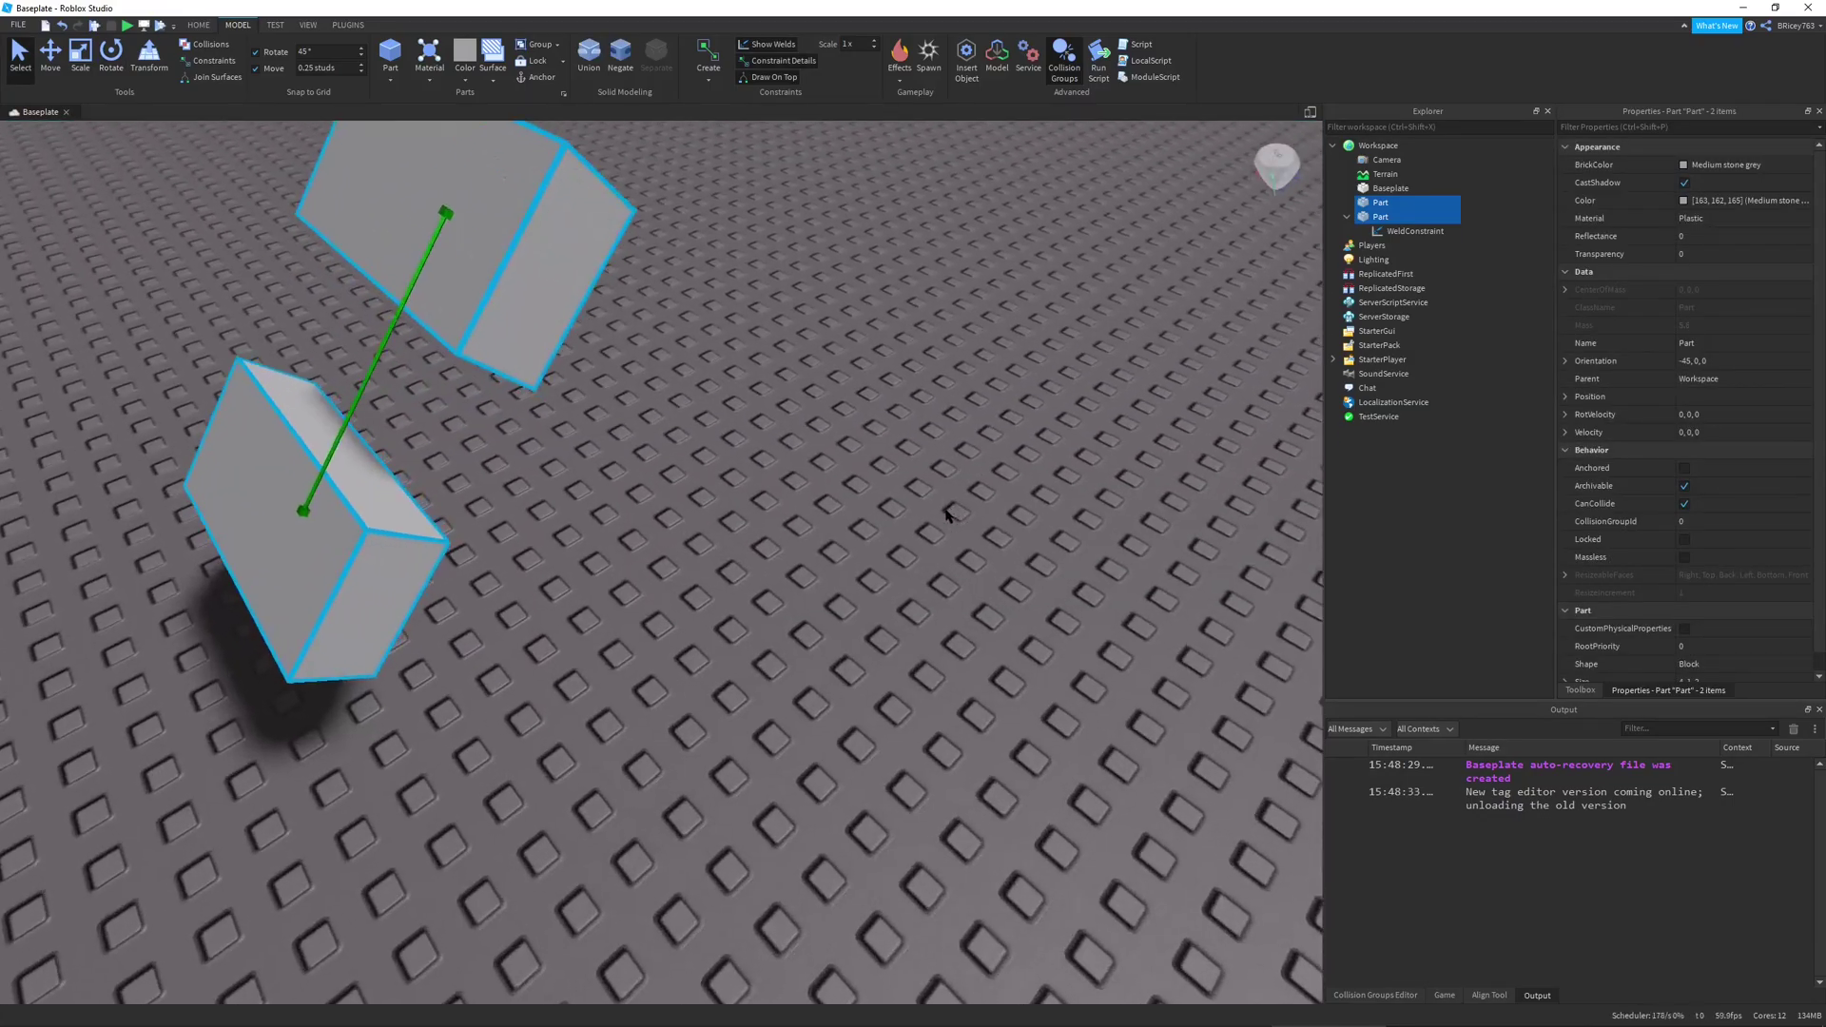
Undo the rotation of the two welded parts
{"action": "right_click_drag", "start_coordinate": [947, 515], "coordinate": [950, 518]}
{"action": "key", "text": "ctrl+z"}
{"action": "scroll", "coordinate": [980, 541], "scroll_direction": "up", "scroll_amount": 2}
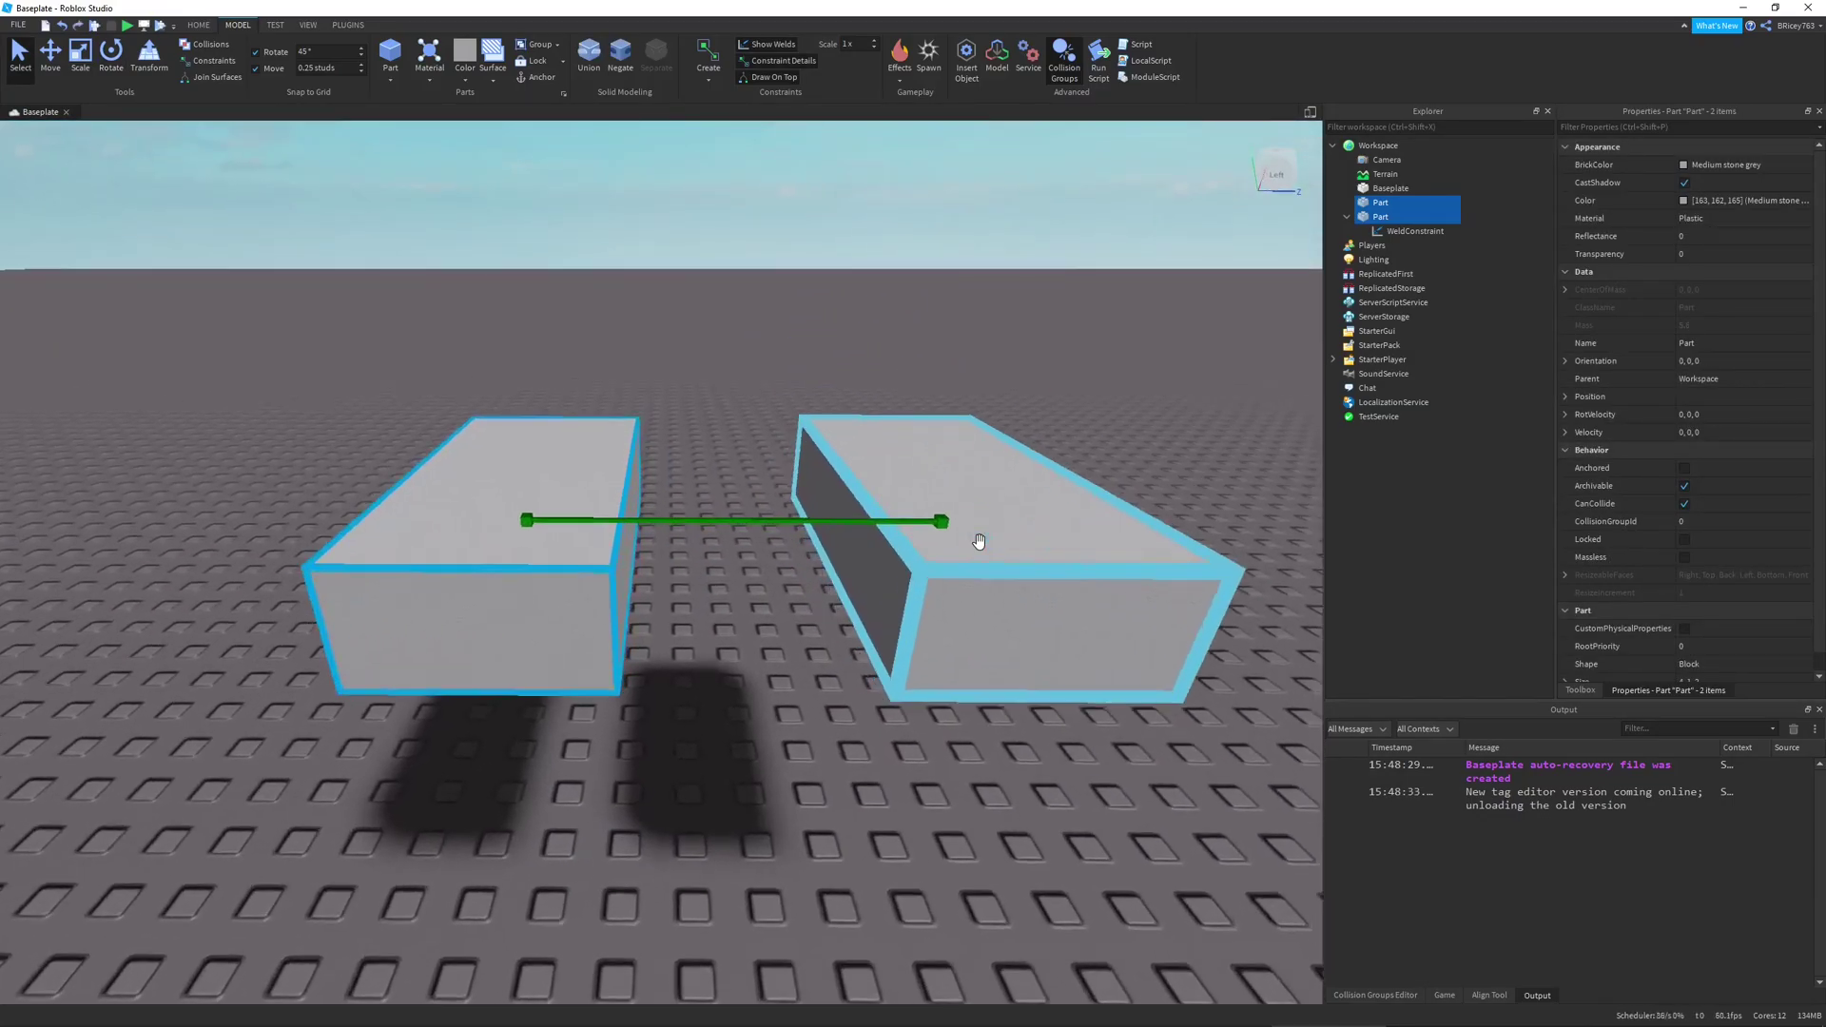
Select the WeldConstraint linking the two parts in the viewport and delete it
{"action": "key", "text": "e"}
{"action": "left_click", "coordinate": [767, 650]}
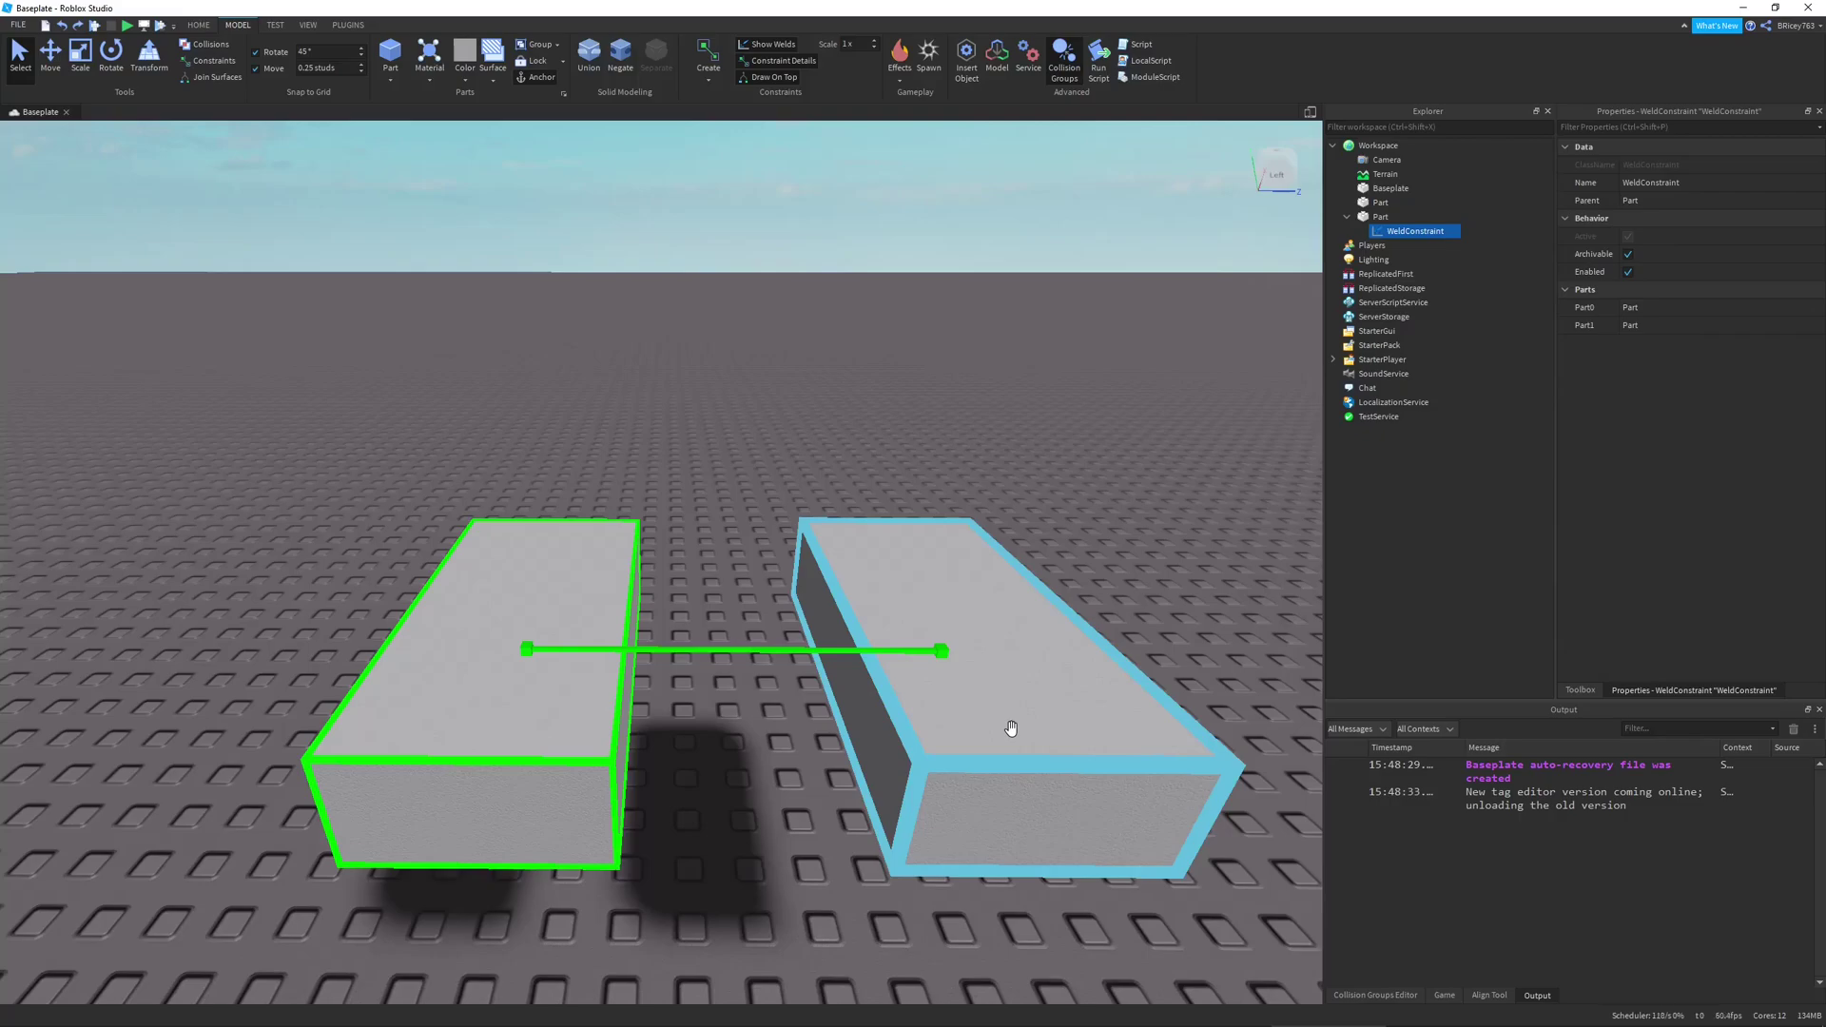
{"action": "key", "text": "Delete"}
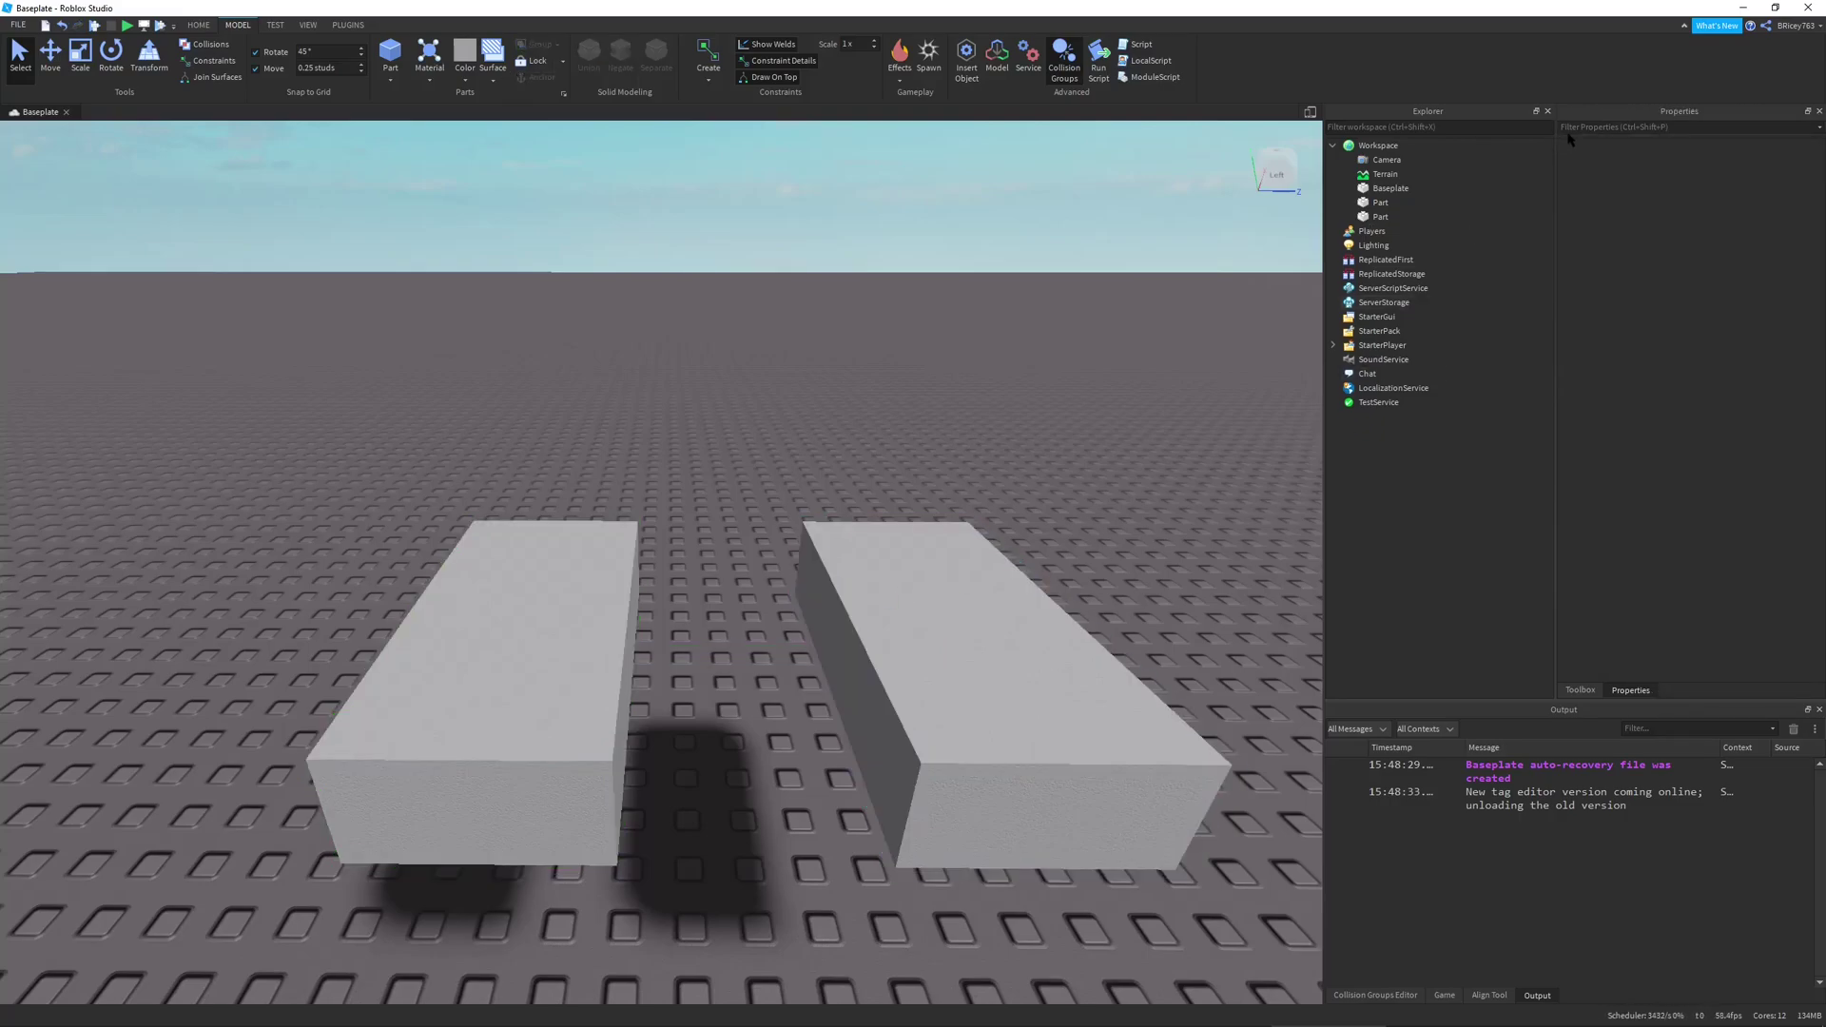
{"action": "right_click_drag", "start_coordinate": [1059, 500], "coordinate": [1058, 502]}
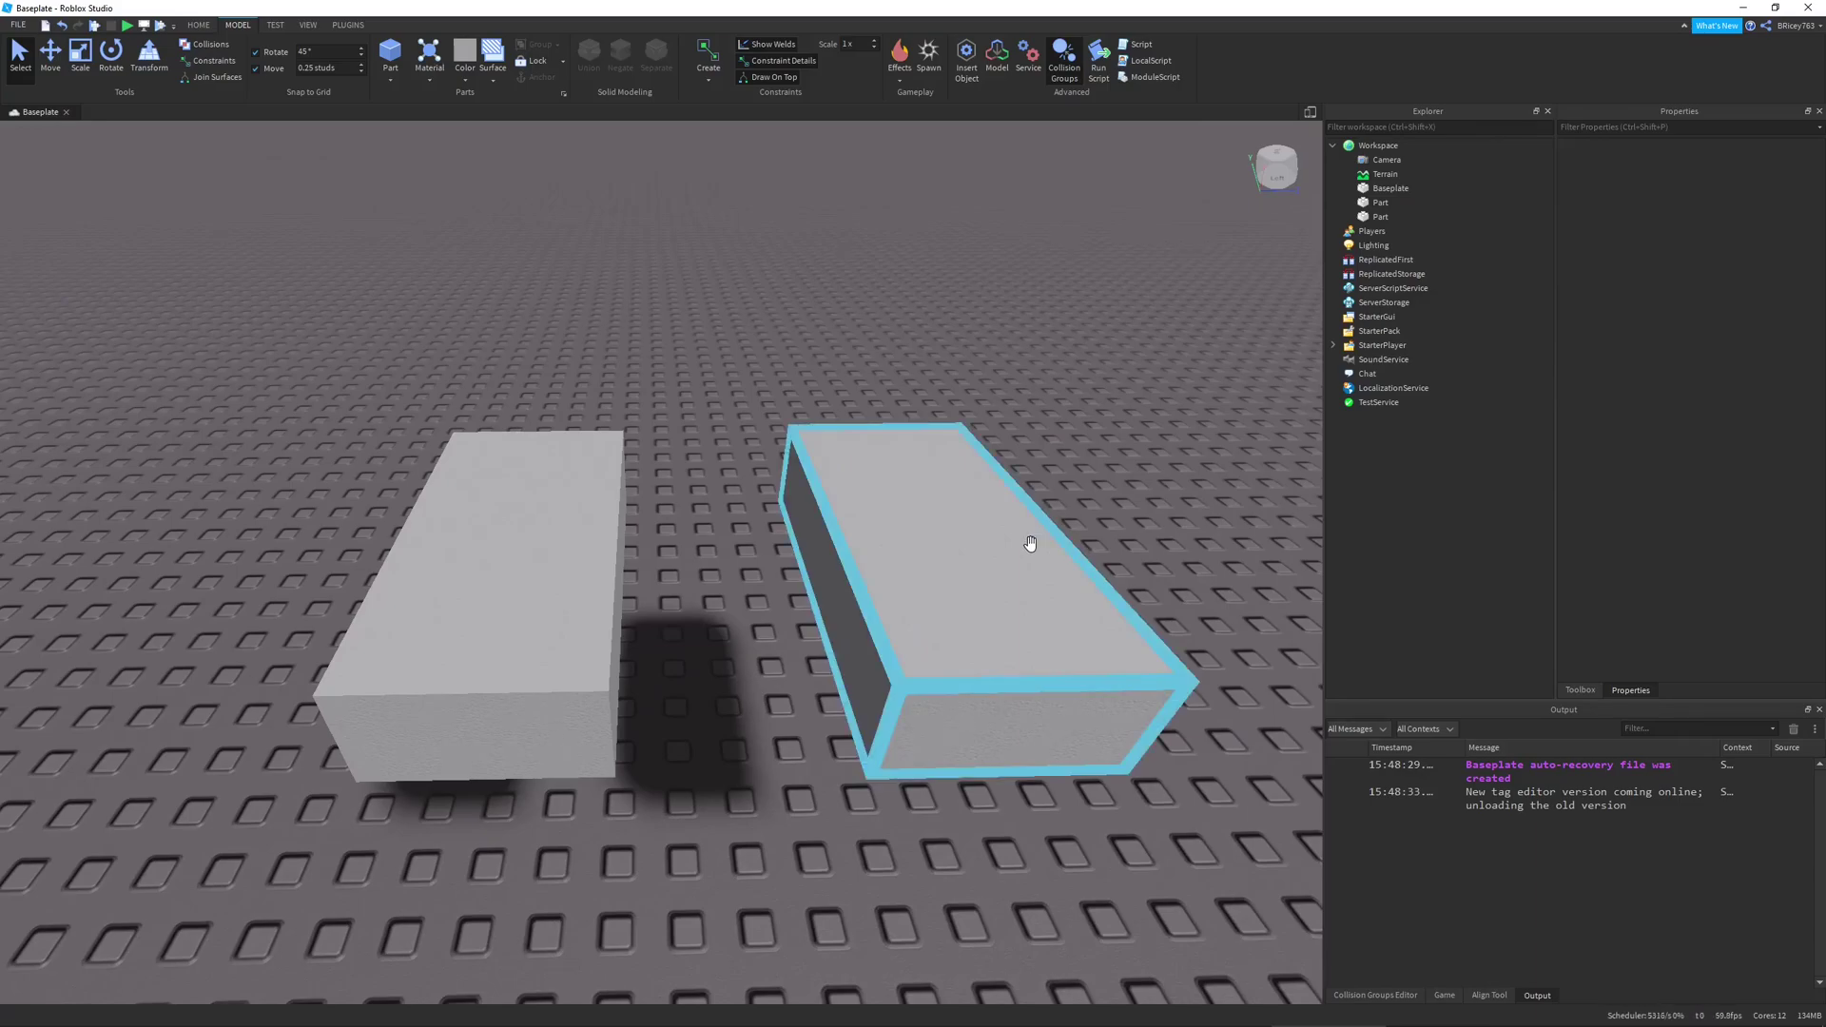
Create a WeldConstraint between the baseplate and one of the two parts
{"action": "scroll", "coordinate": [1030, 543], "scroll_direction": "down", "scroll_amount": 5}
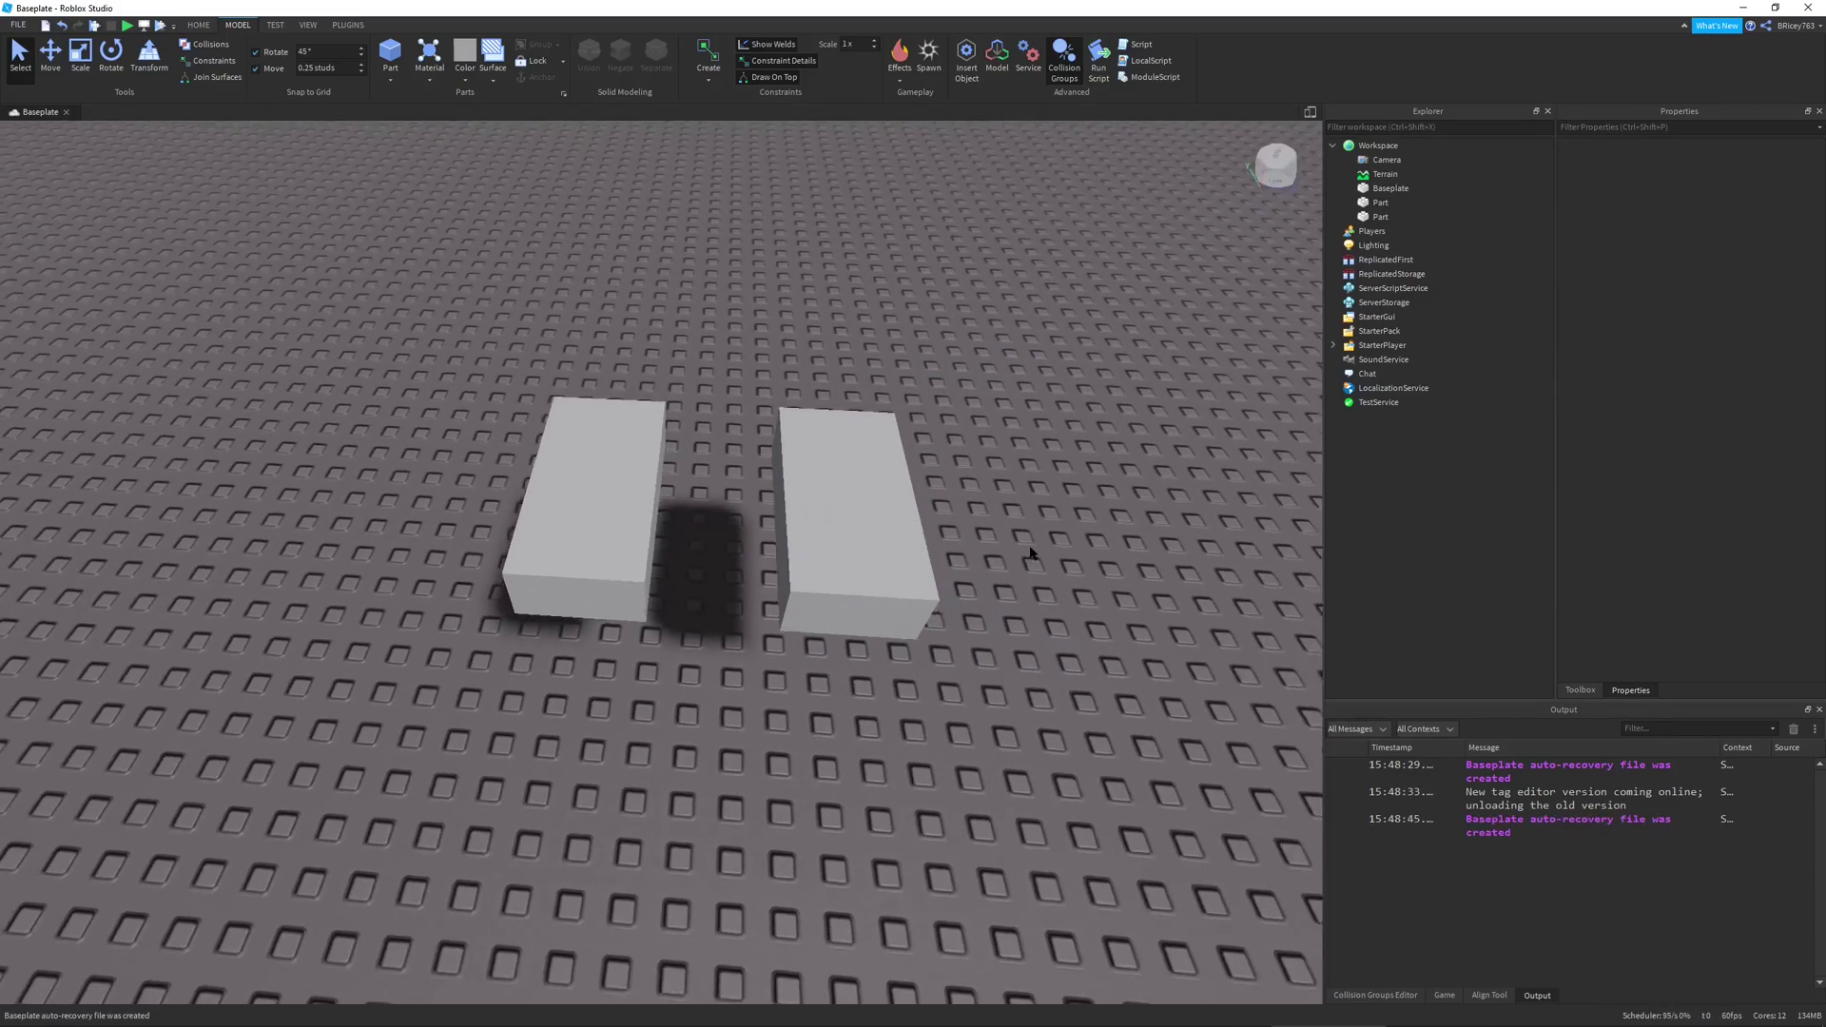
{"action": "left_click", "coordinate": [707, 77]}
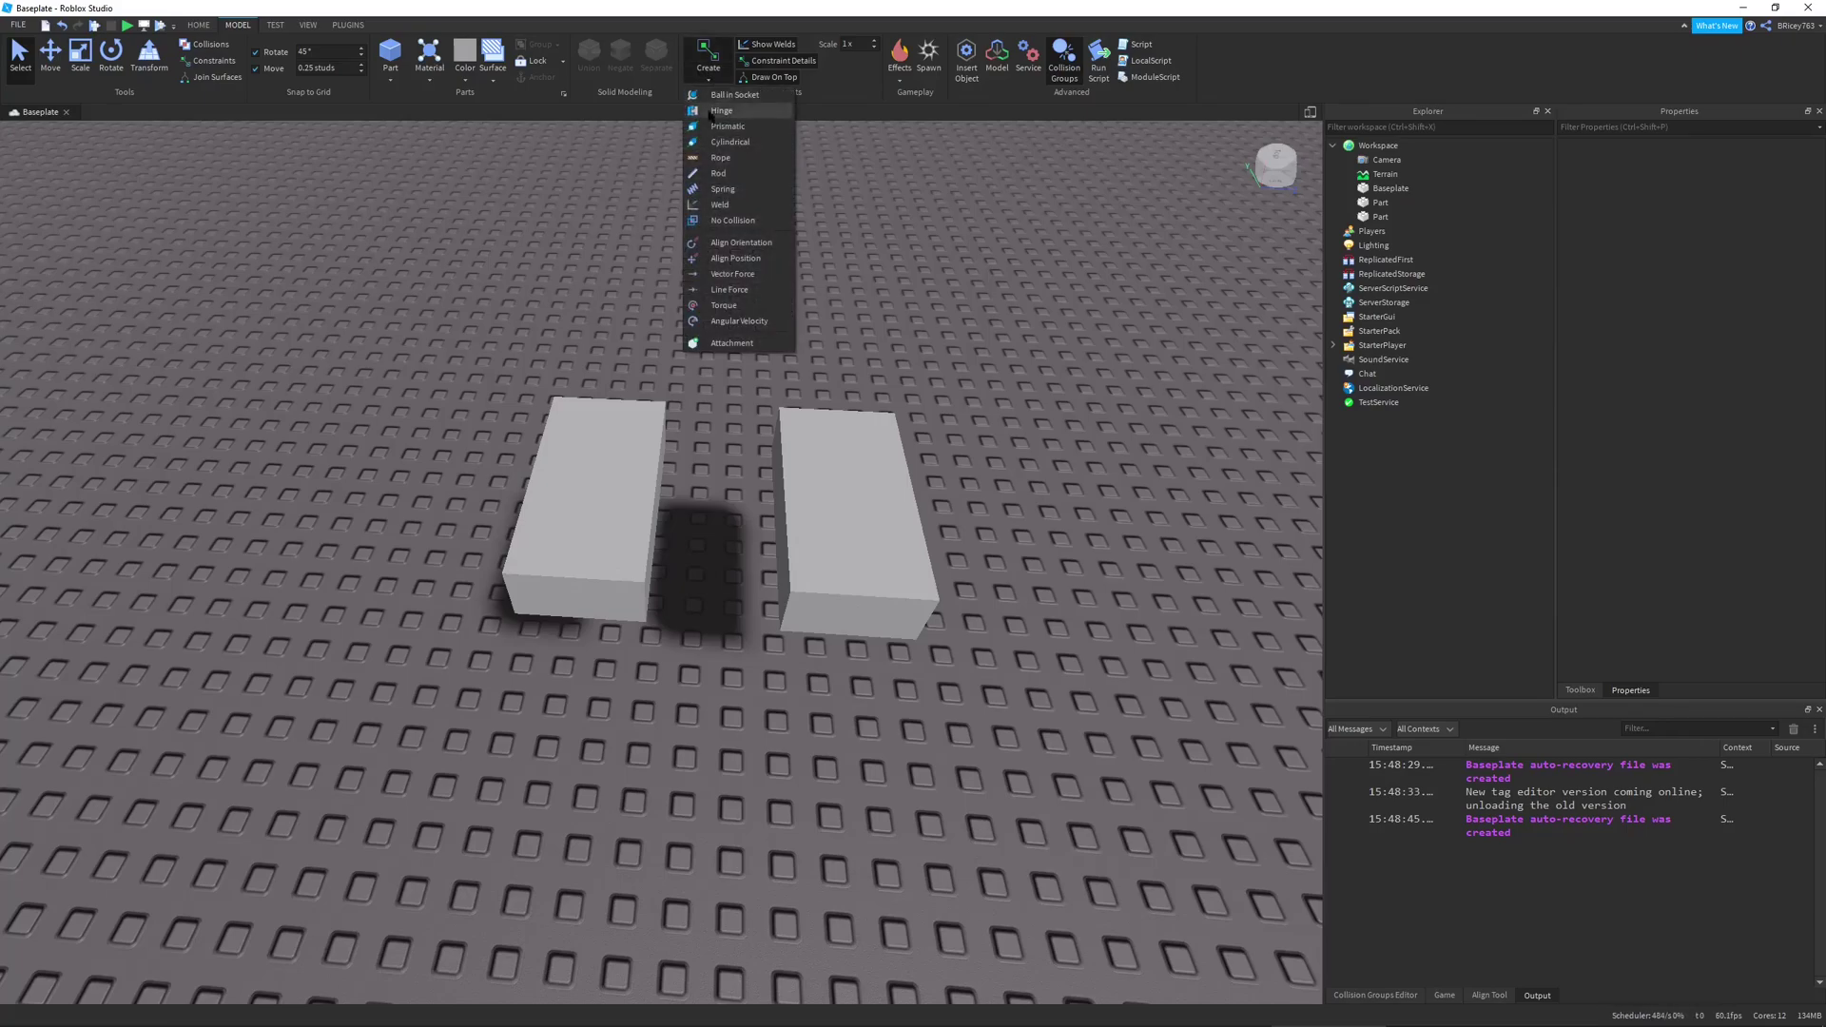
{"action": "left_click", "coordinate": [720, 206]}
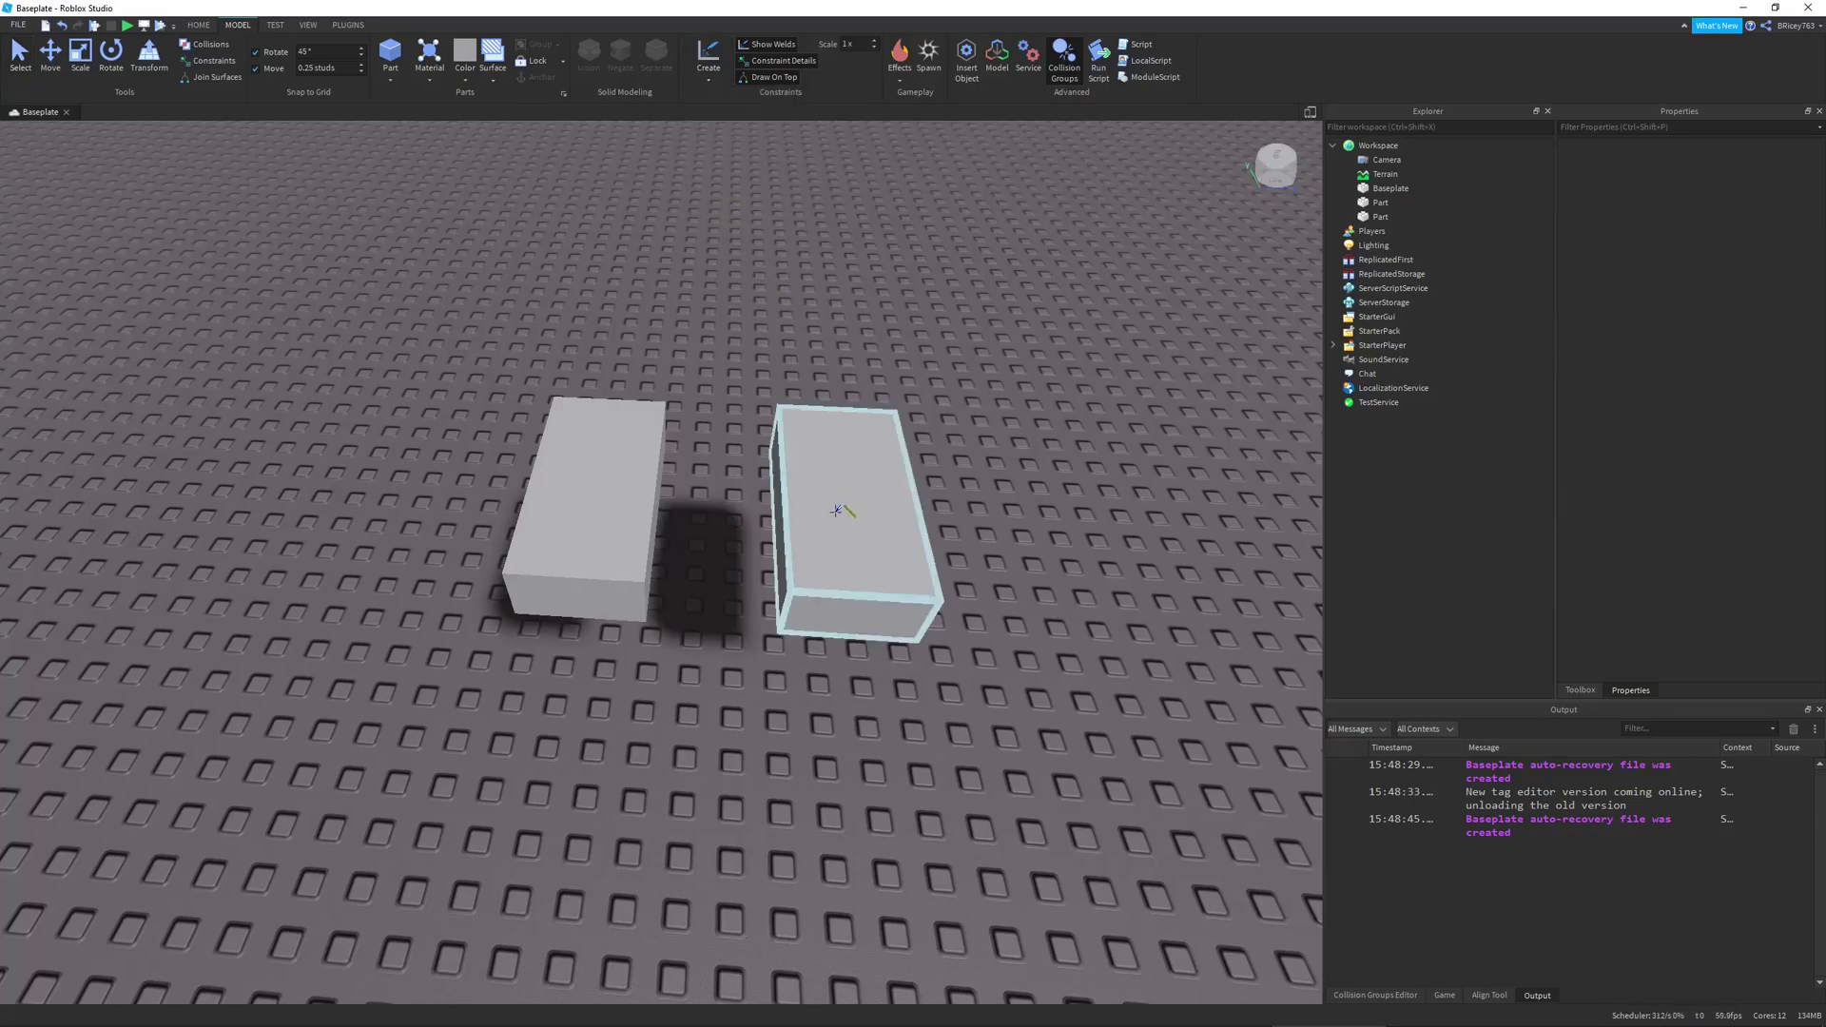
{"action": "scroll", "coordinate": [818, 564], "scroll_direction": "up", "scroll_amount": 5}
{"action": "right_click_drag", "start_coordinate": [818, 564], "coordinate": [822, 585]}
{"action": "scroll", "coordinate": [822, 585], "scroll_direction": "down", "scroll_amount": 5}
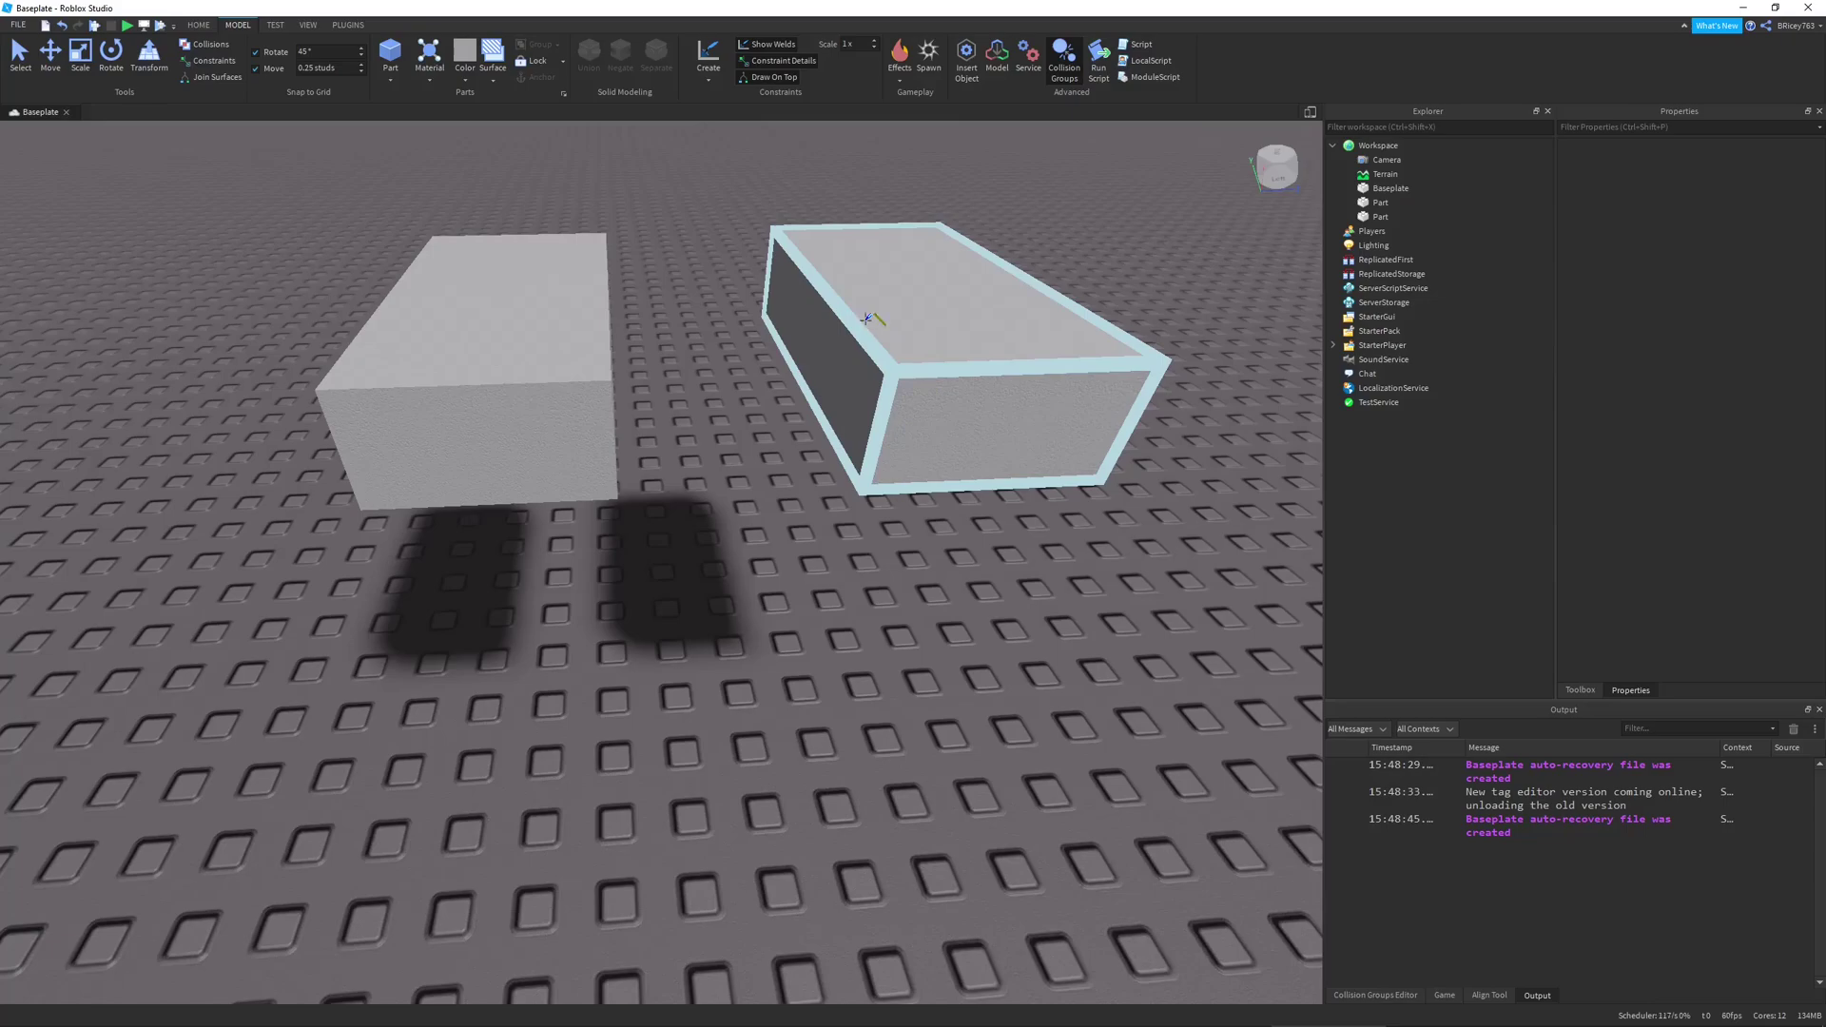
{"action": "left_click", "coordinate": [709, 57]}
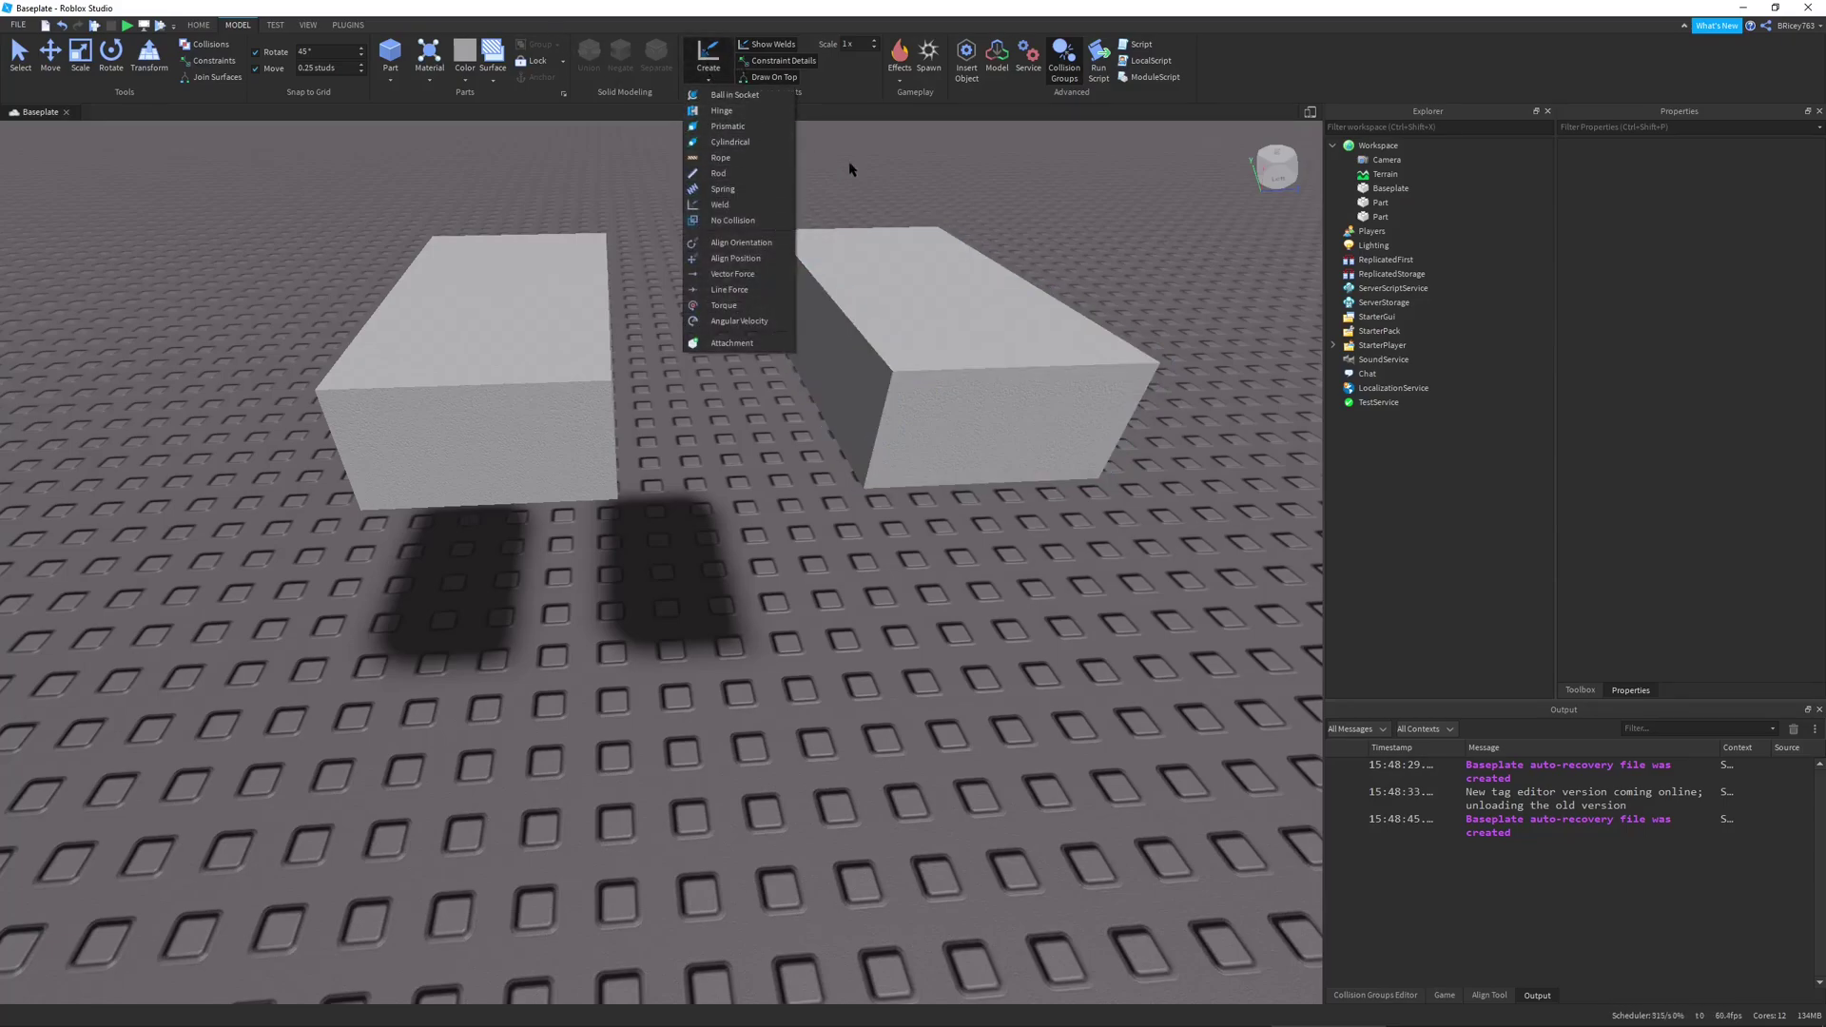
{"action": "left_click", "coordinate": [900, 173]}
{"action": "right_click_drag", "start_coordinate": [901, 152], "coordinate": [903, 117]}
{"action": "scroll", "coordinate": [908, 190], "scroll_direction": "down", "scroll_amount": 4}
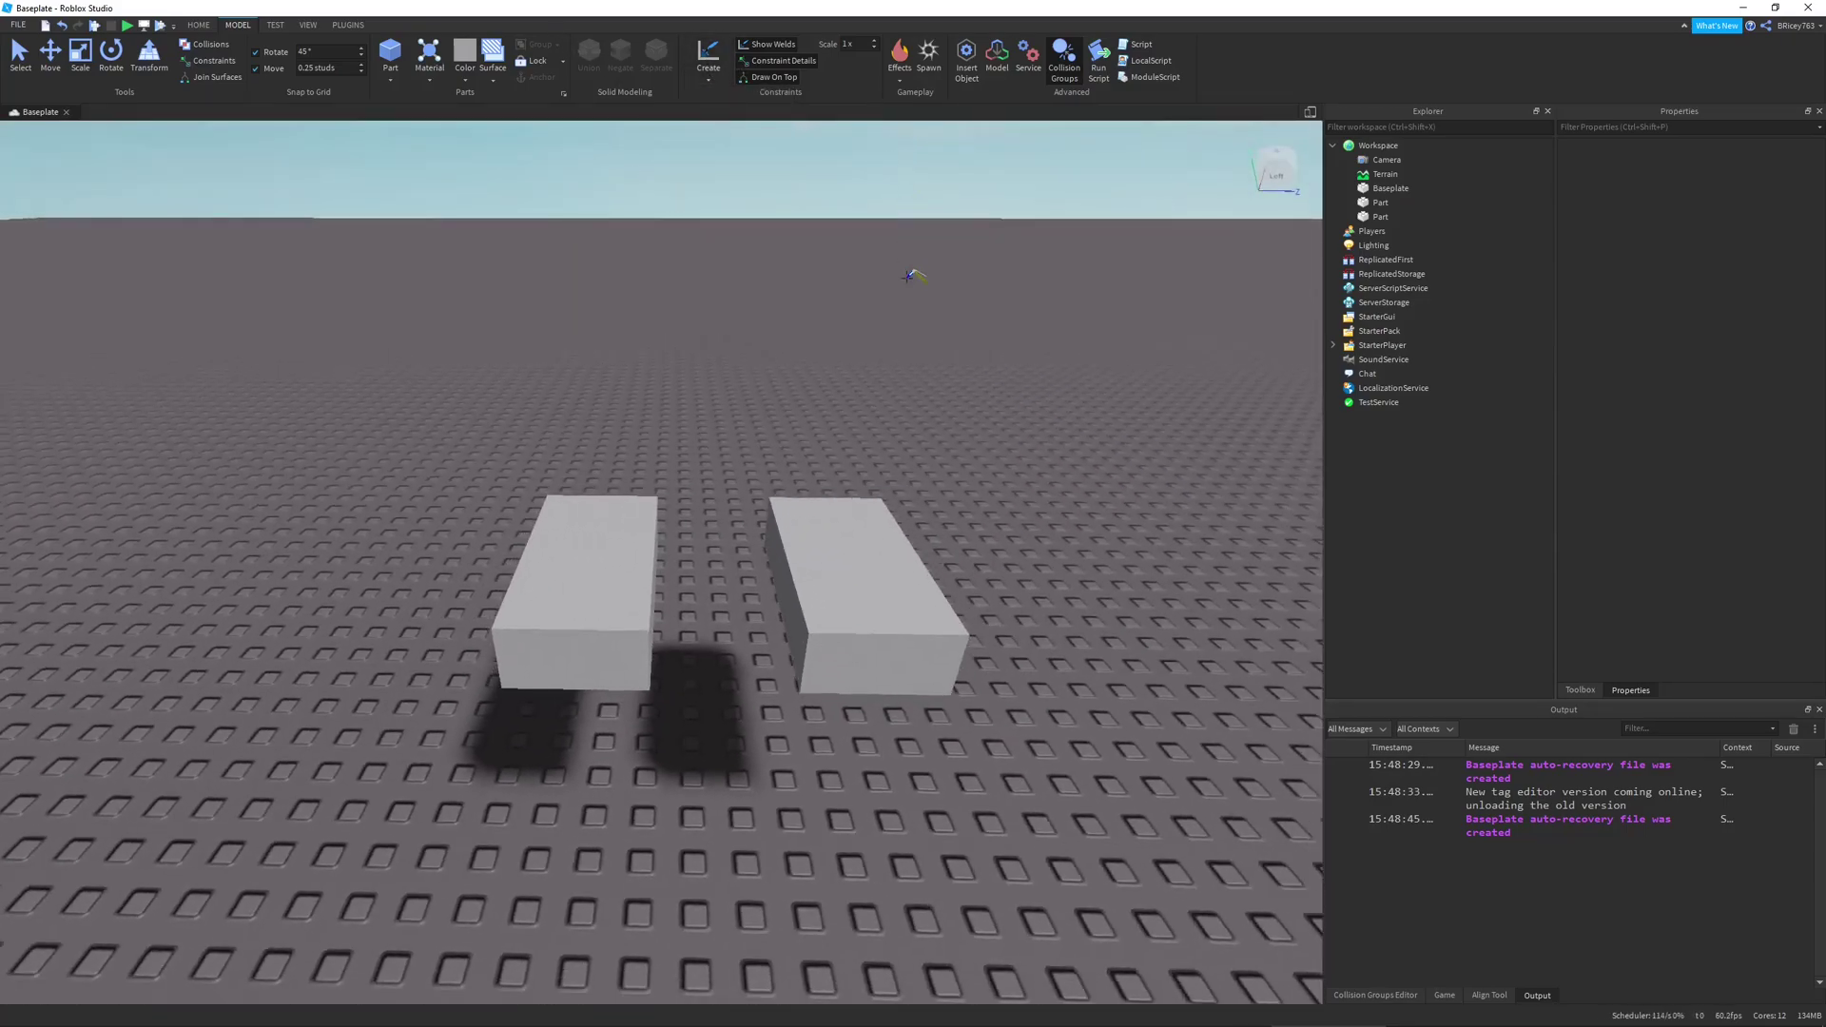
{"action": "left_click", "coordinate": [811, 551]}
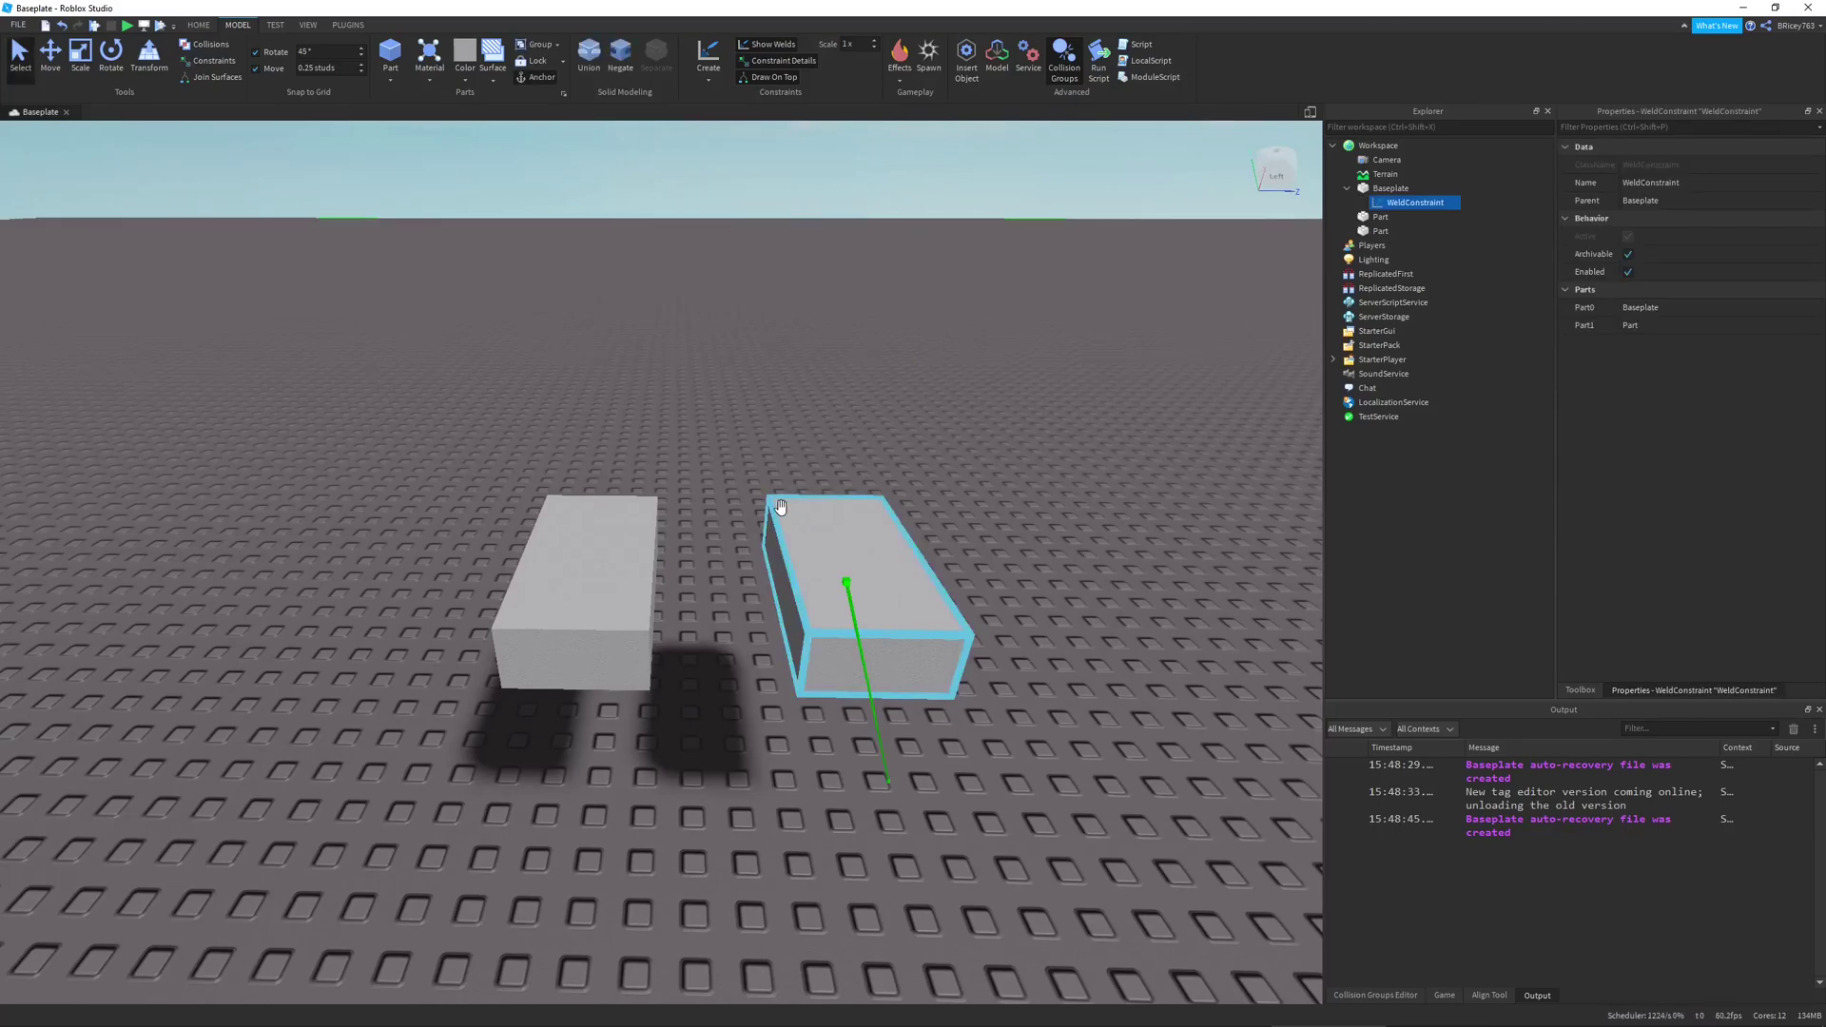
Delete the WeldConstraint that links the baseplate to the part
{"action": "right_click_drag", "start_coordinate": [1047, 766], "coordinate": [1094, 746]}
{"action": "right_click_drag", "start_coordinate": [997, 686], "coordinate": [874, 665]}
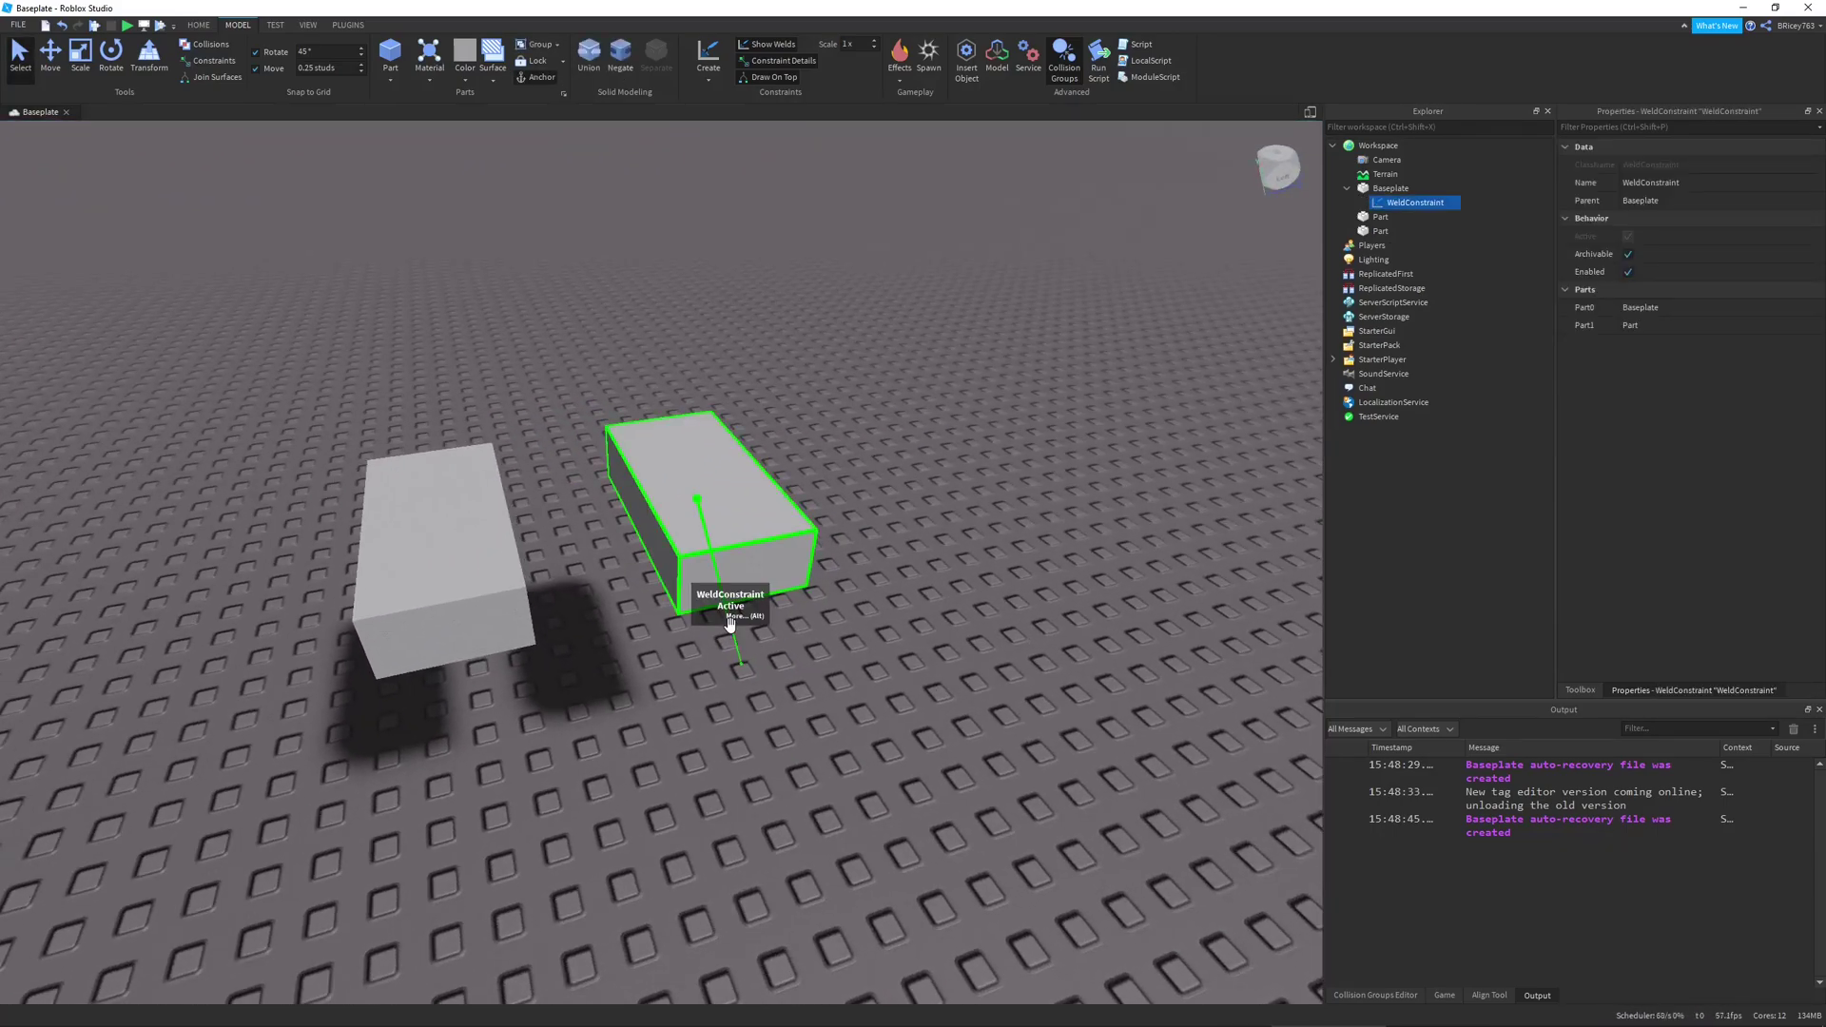
{"action": "key", "text": "Delete"}
Weld the two separate parts together with a WeldConstraint and delete that constraint again
{"action": "left_click", "coordinate": [705, 53]}
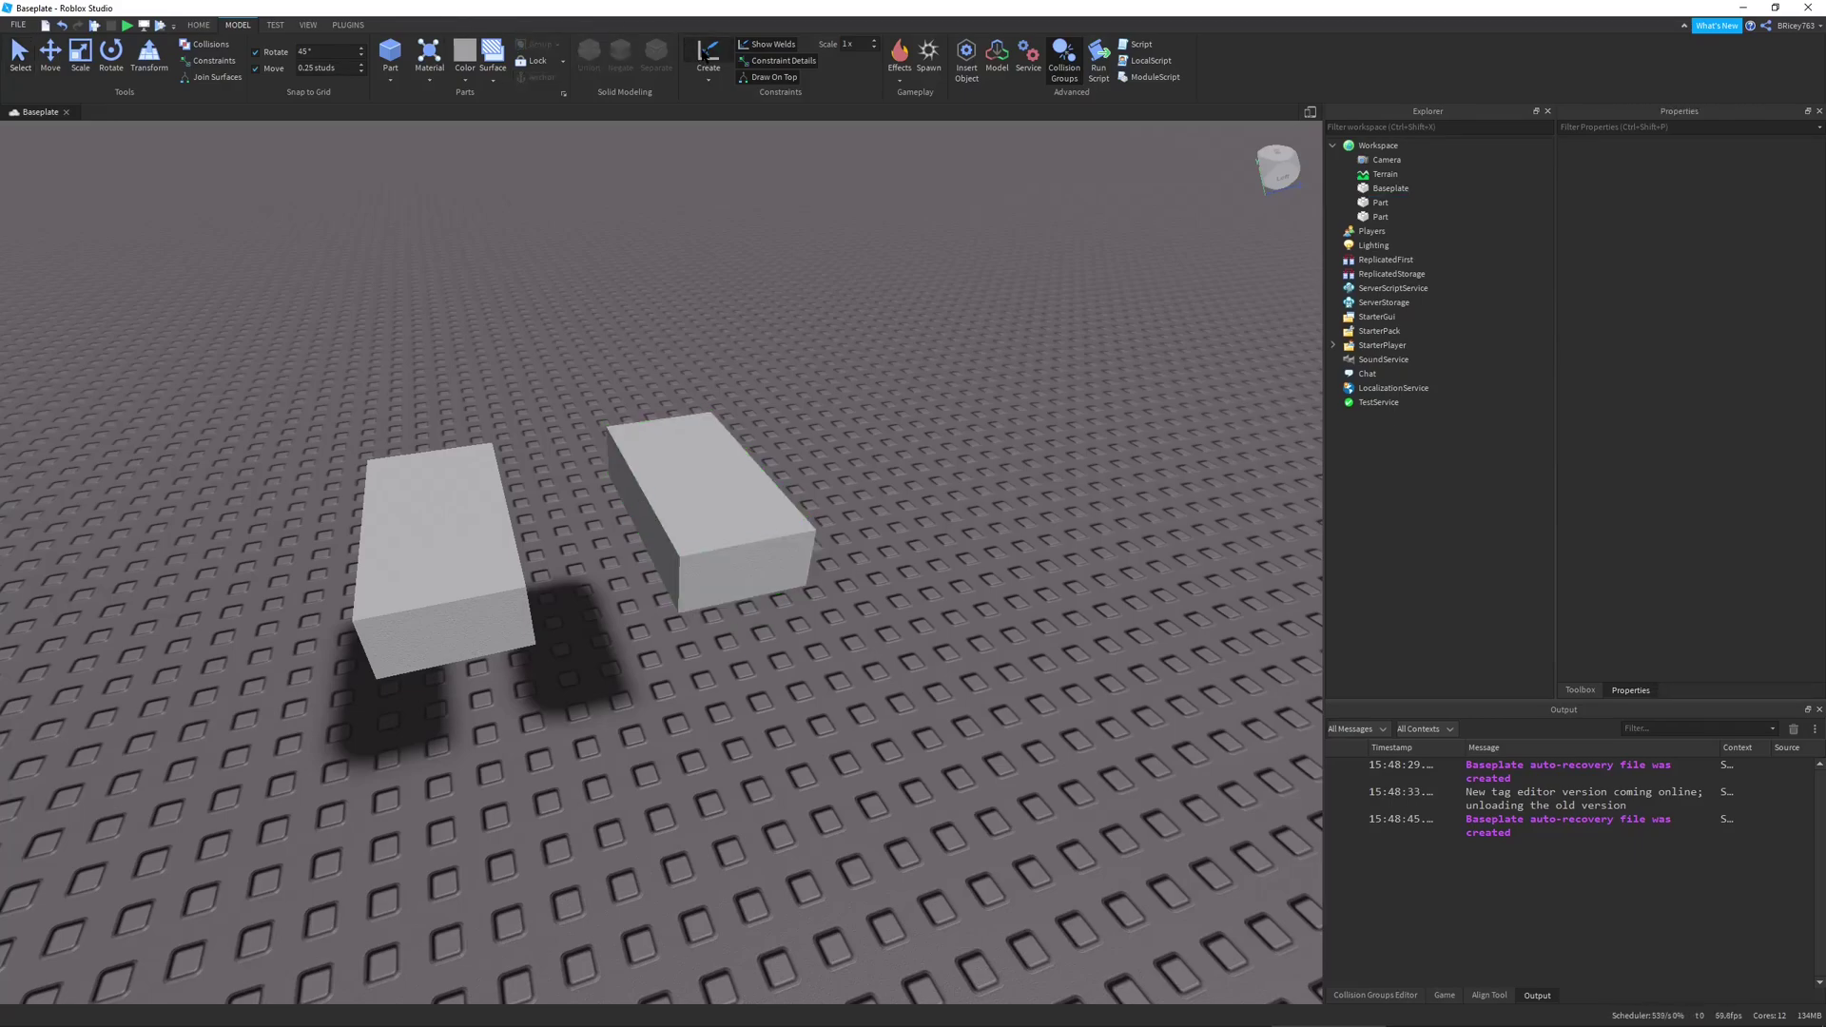
{"action": "left_click", "coordinate": [688, 448]}
{"action": "right_click_drag", "start_coordinate": [687, 445], "coordinate": [713, 456]}
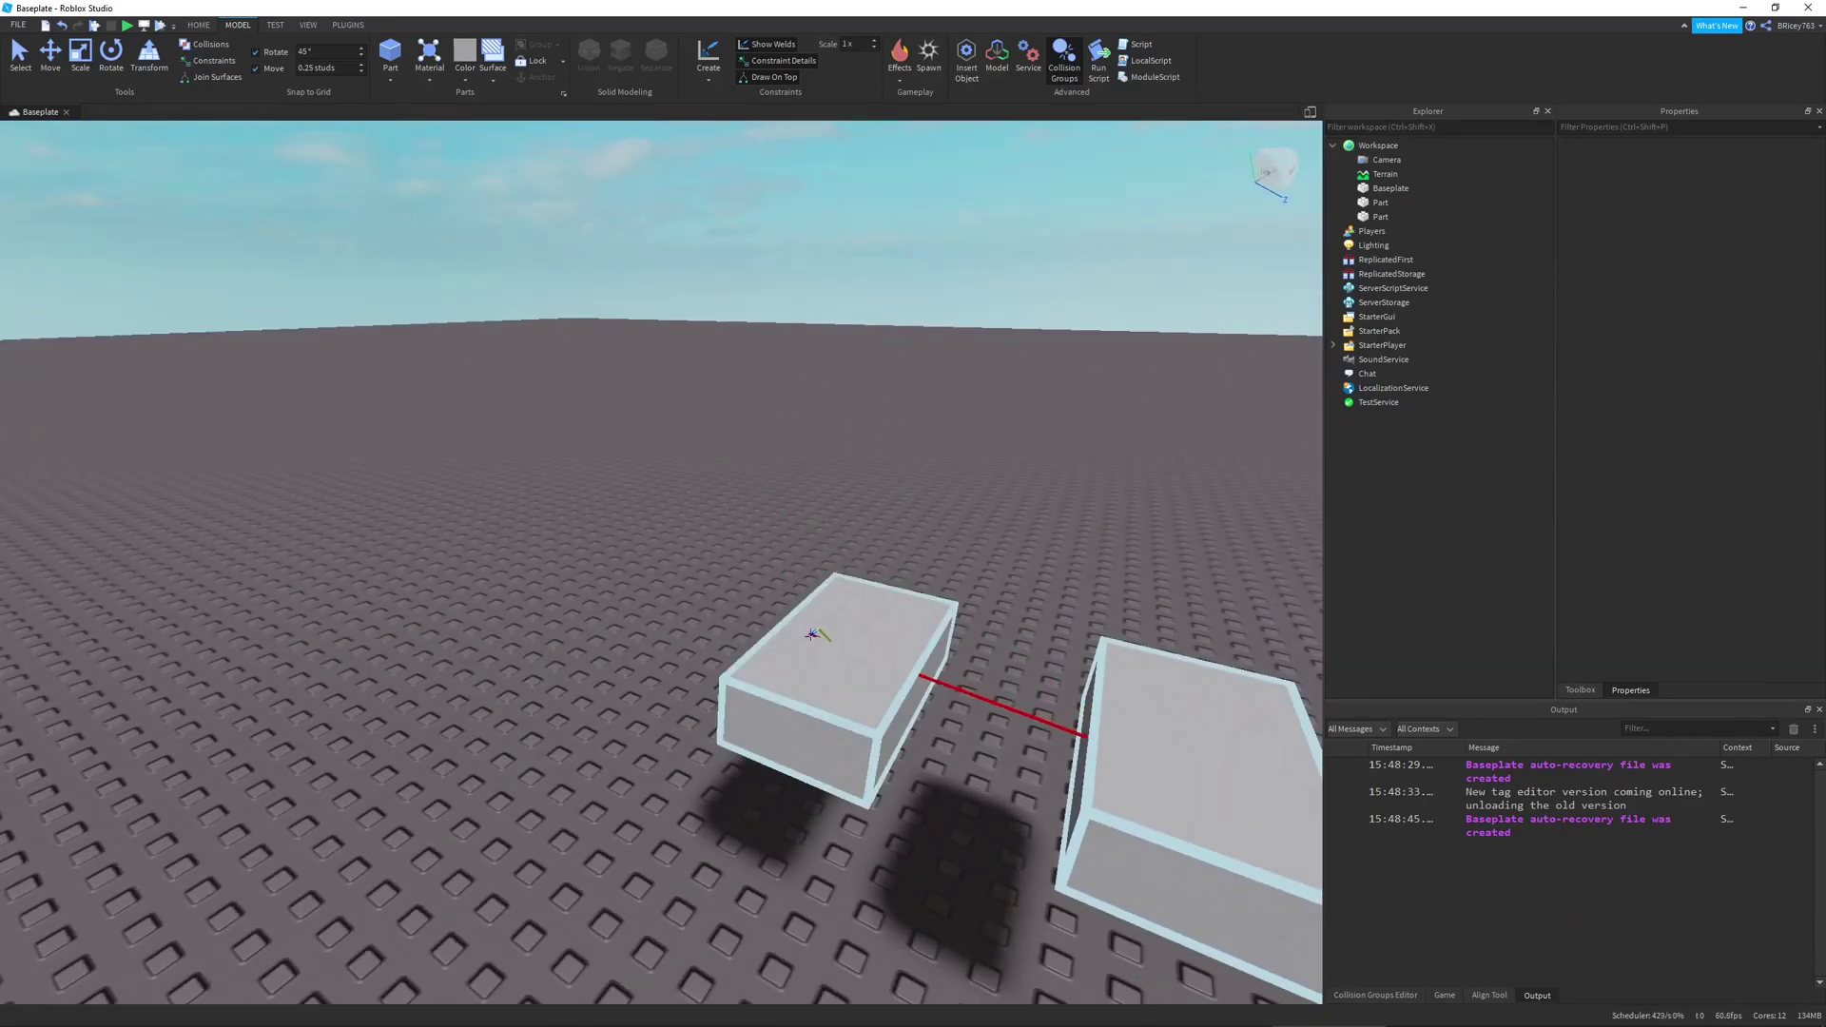
{"action": "left_click", "coordinate": [1085, 734]}
{"action": "right_click_drag", "start_coordinate": [990, 502], "coordinate": [989, 499]}
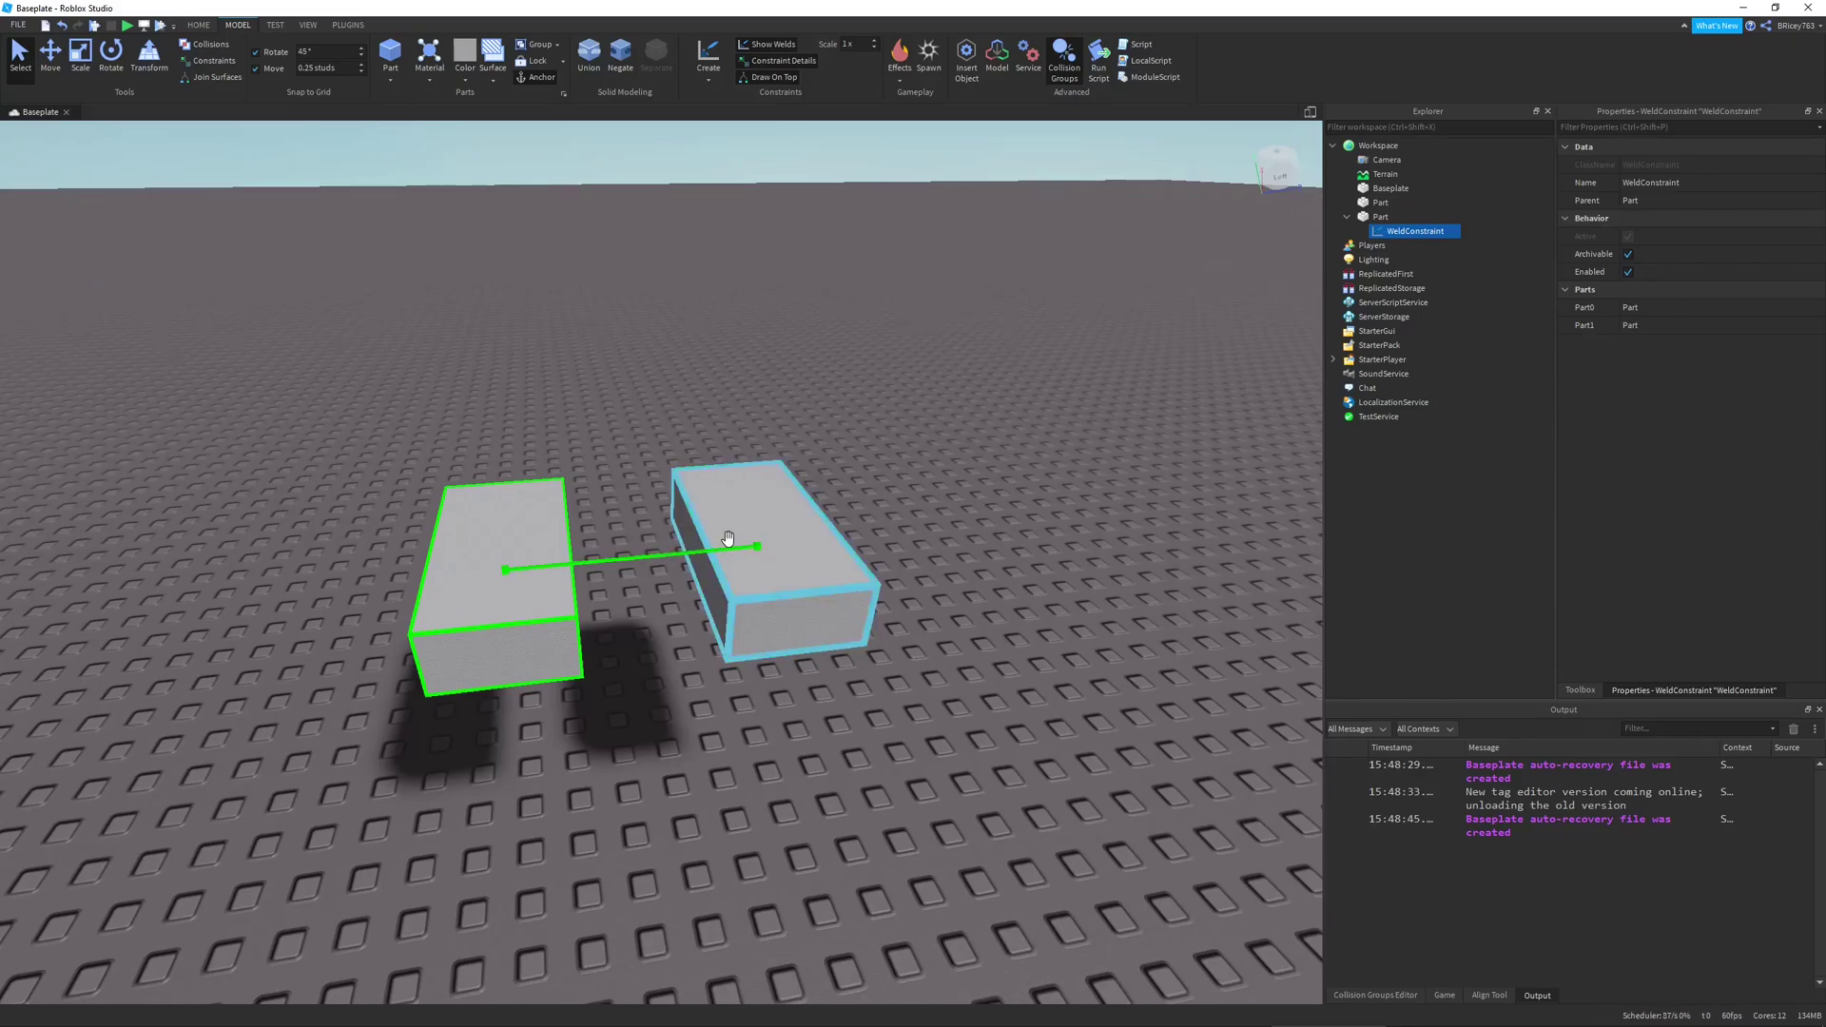
{"action": "key", "text": "Delete"}
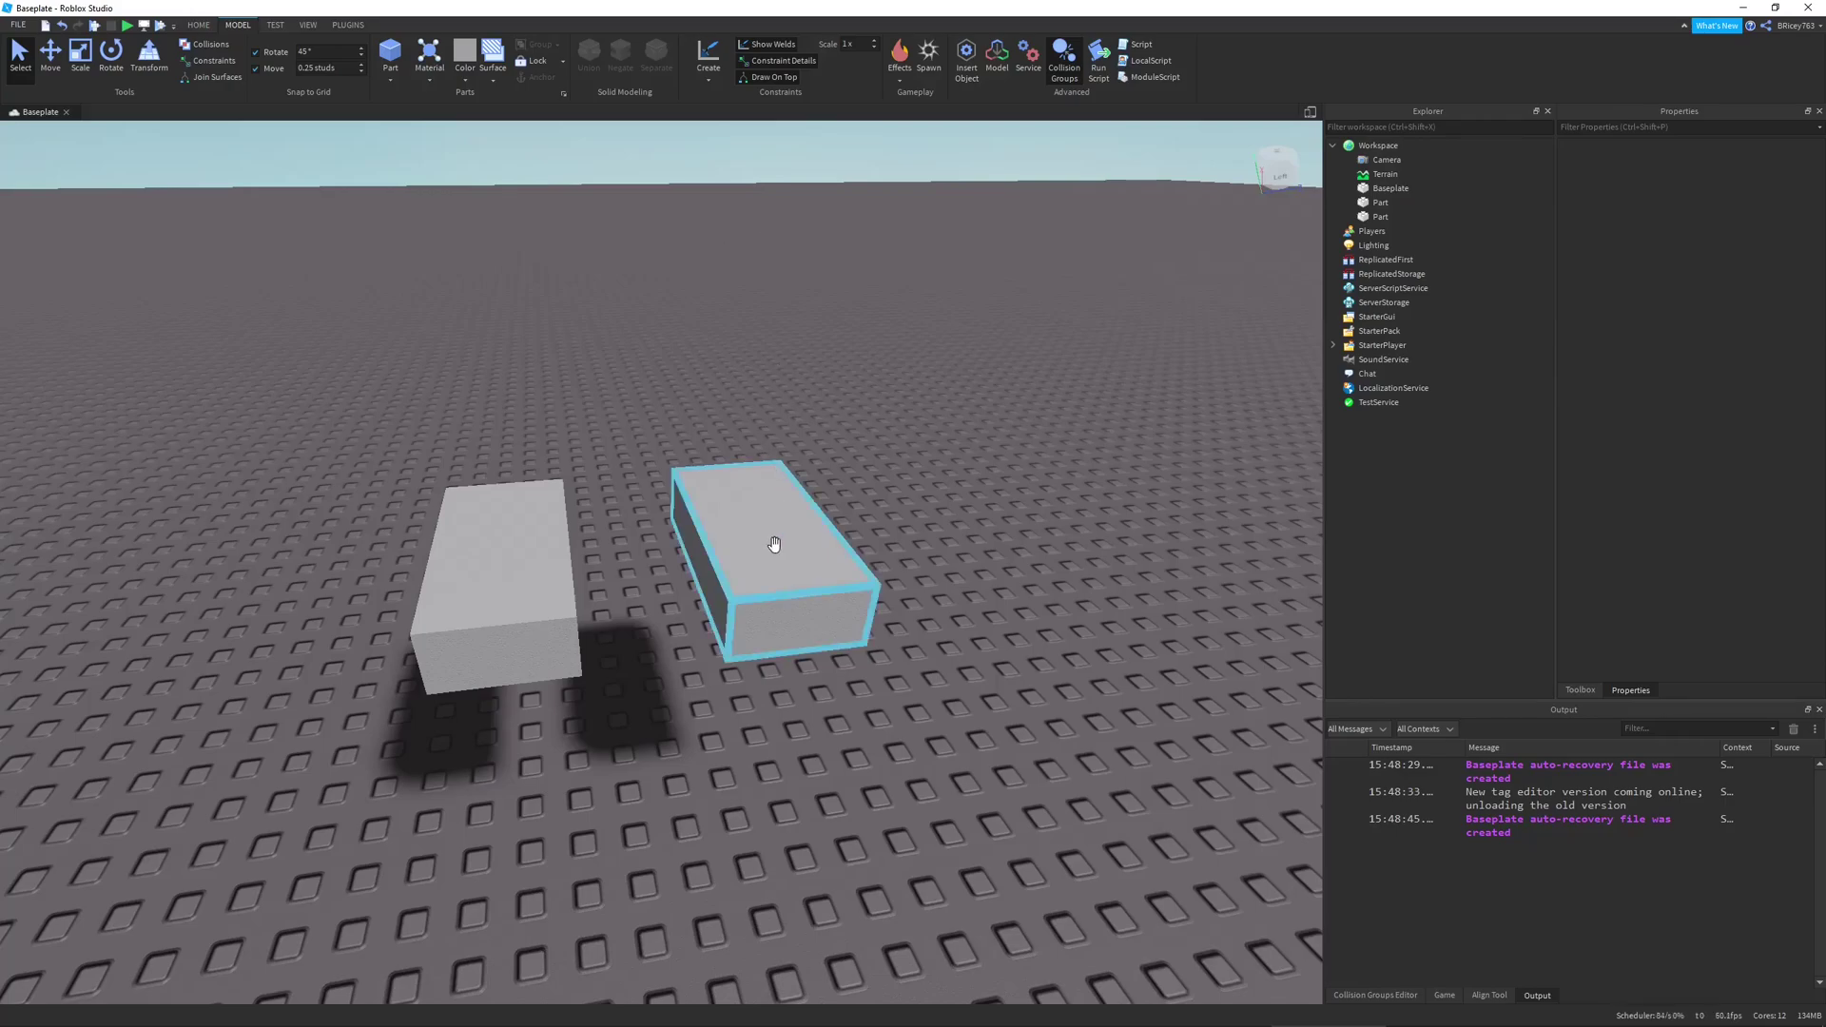
With one part already selected, weld it to the other part with a WeldConstraint and delete the constraint
{"action": "left_click", "coordinate": [774, 546]}
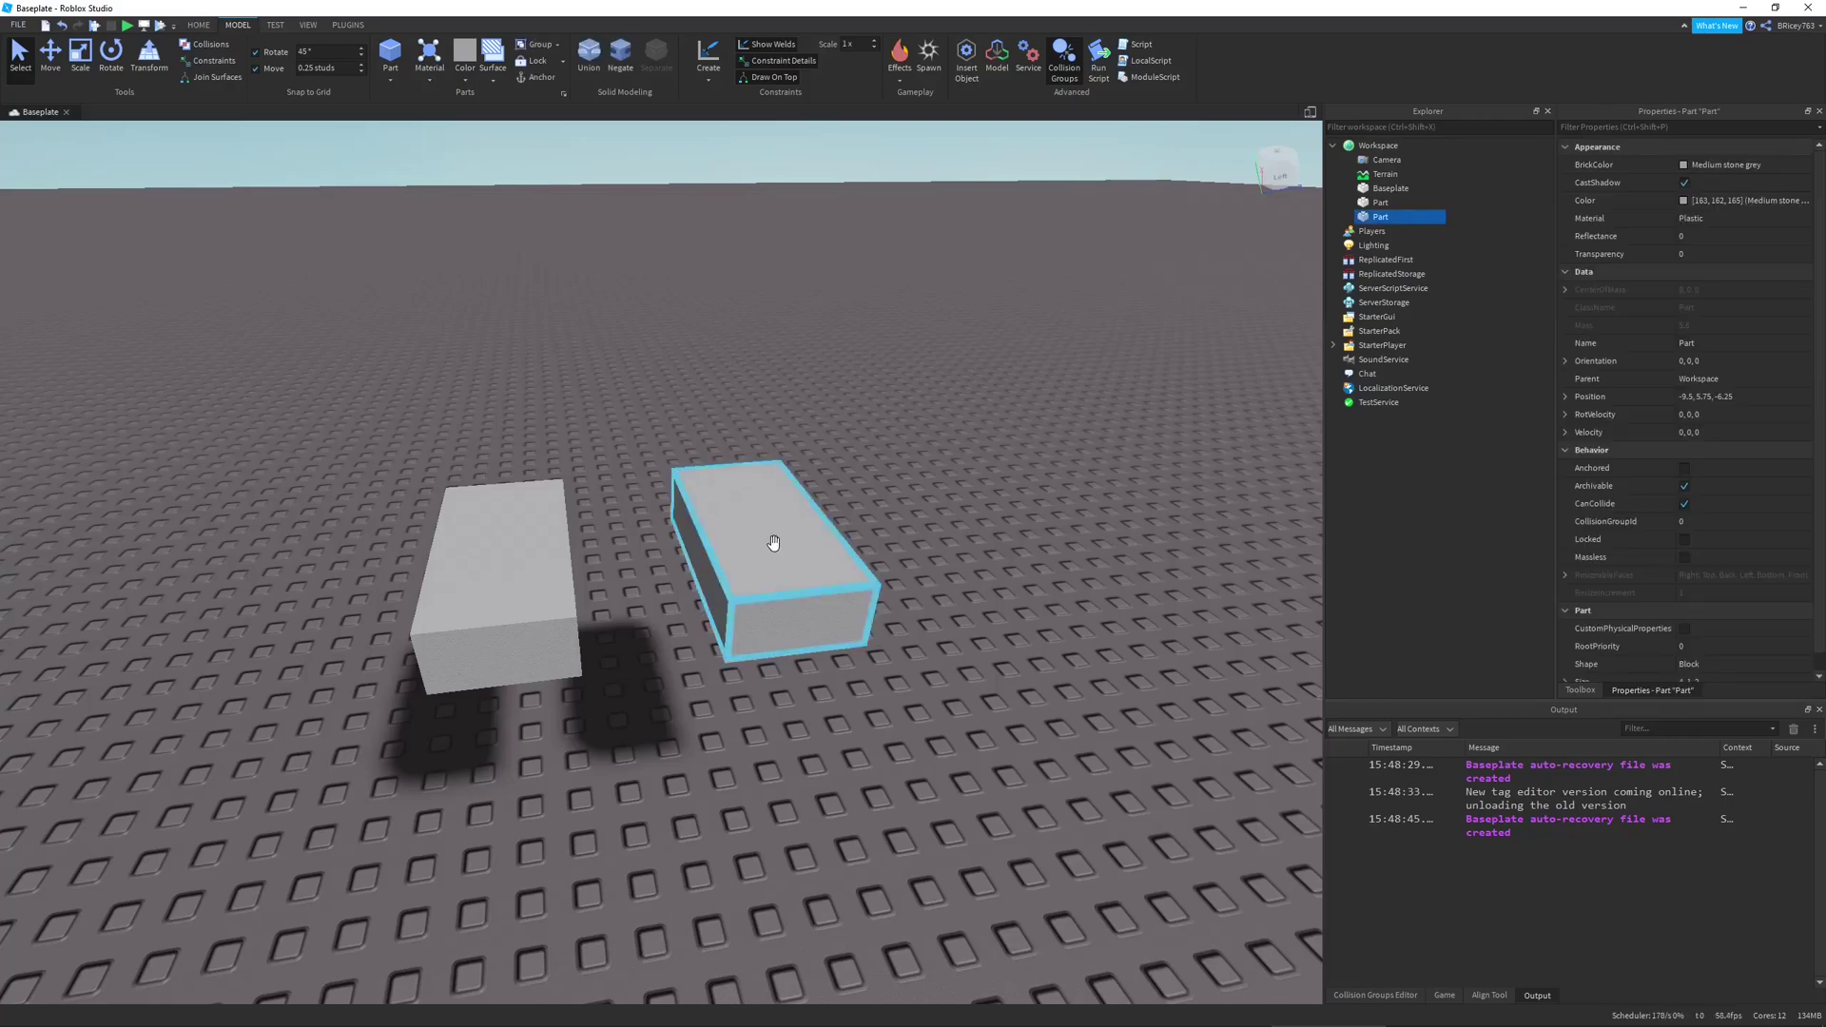
{"action": "left_click", "coordinate": [709, 52]}
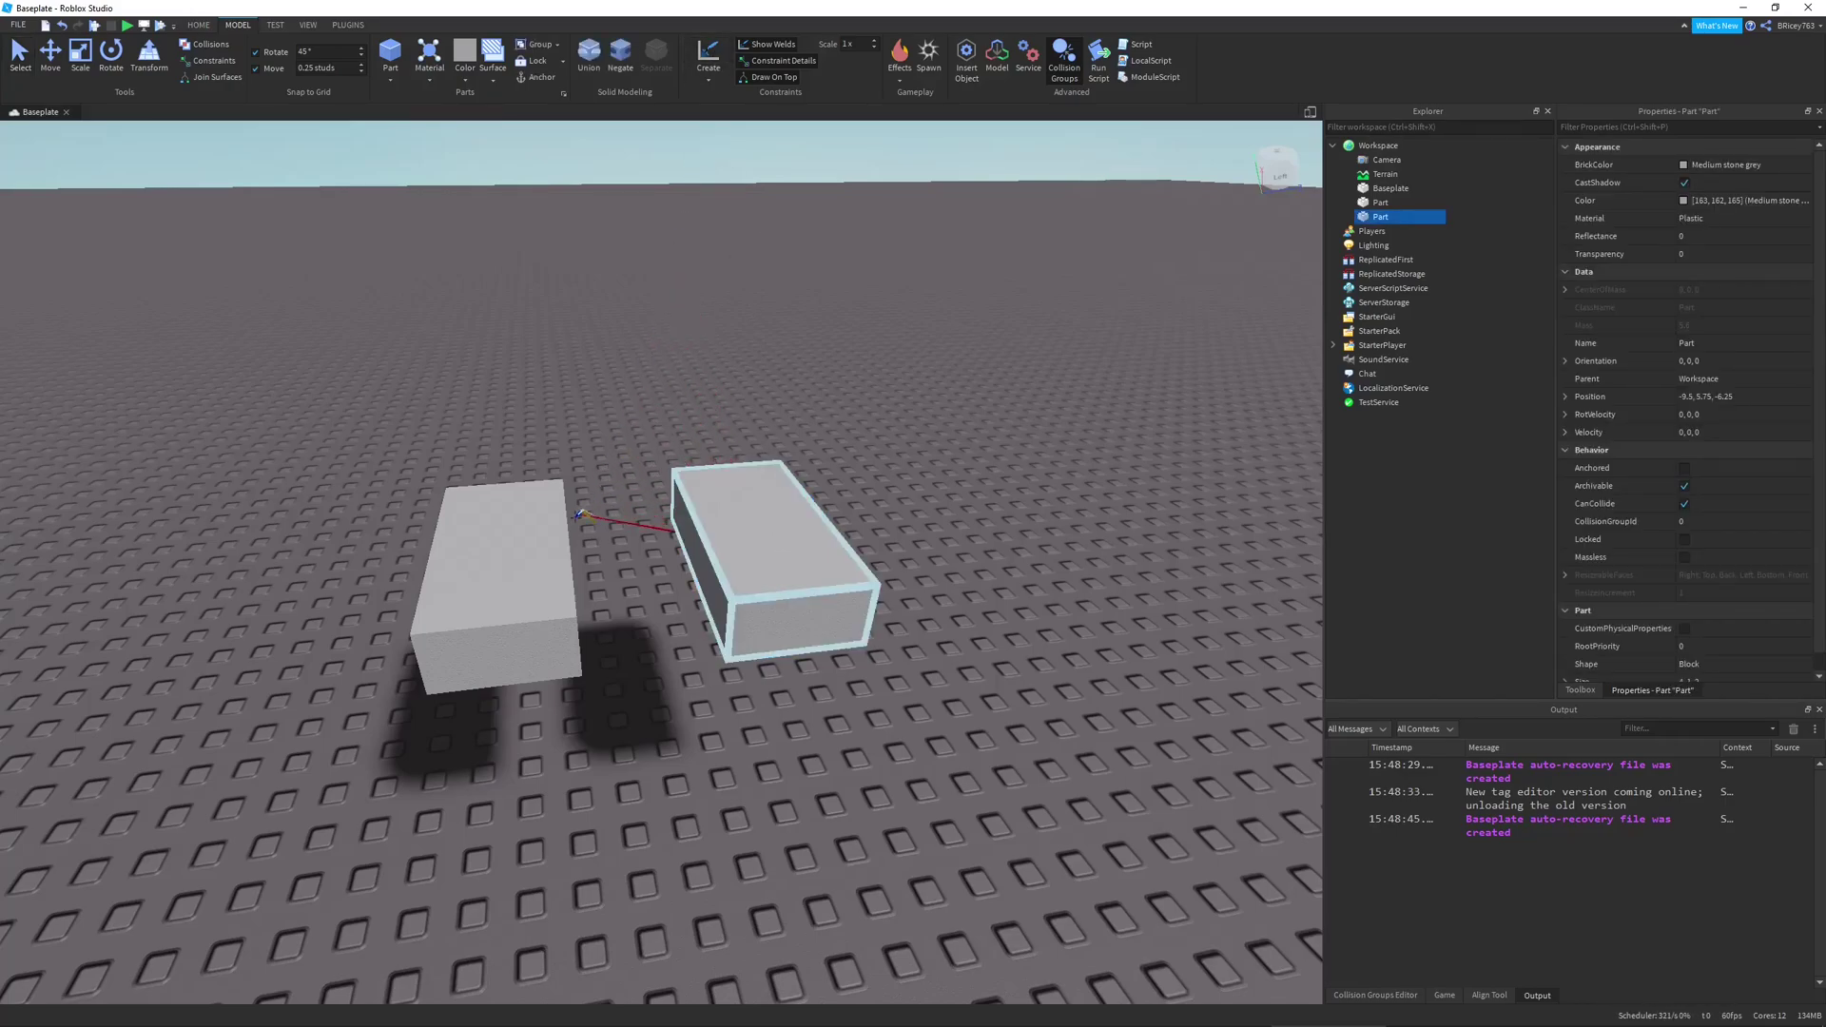
{"action": "left_click", "coordinate": [550, 530]}
{"action": "key", "text": "w"}
{"action": "right_click_drag", "start_coordinate": [761, 405], "coordinate": [758, 404]}
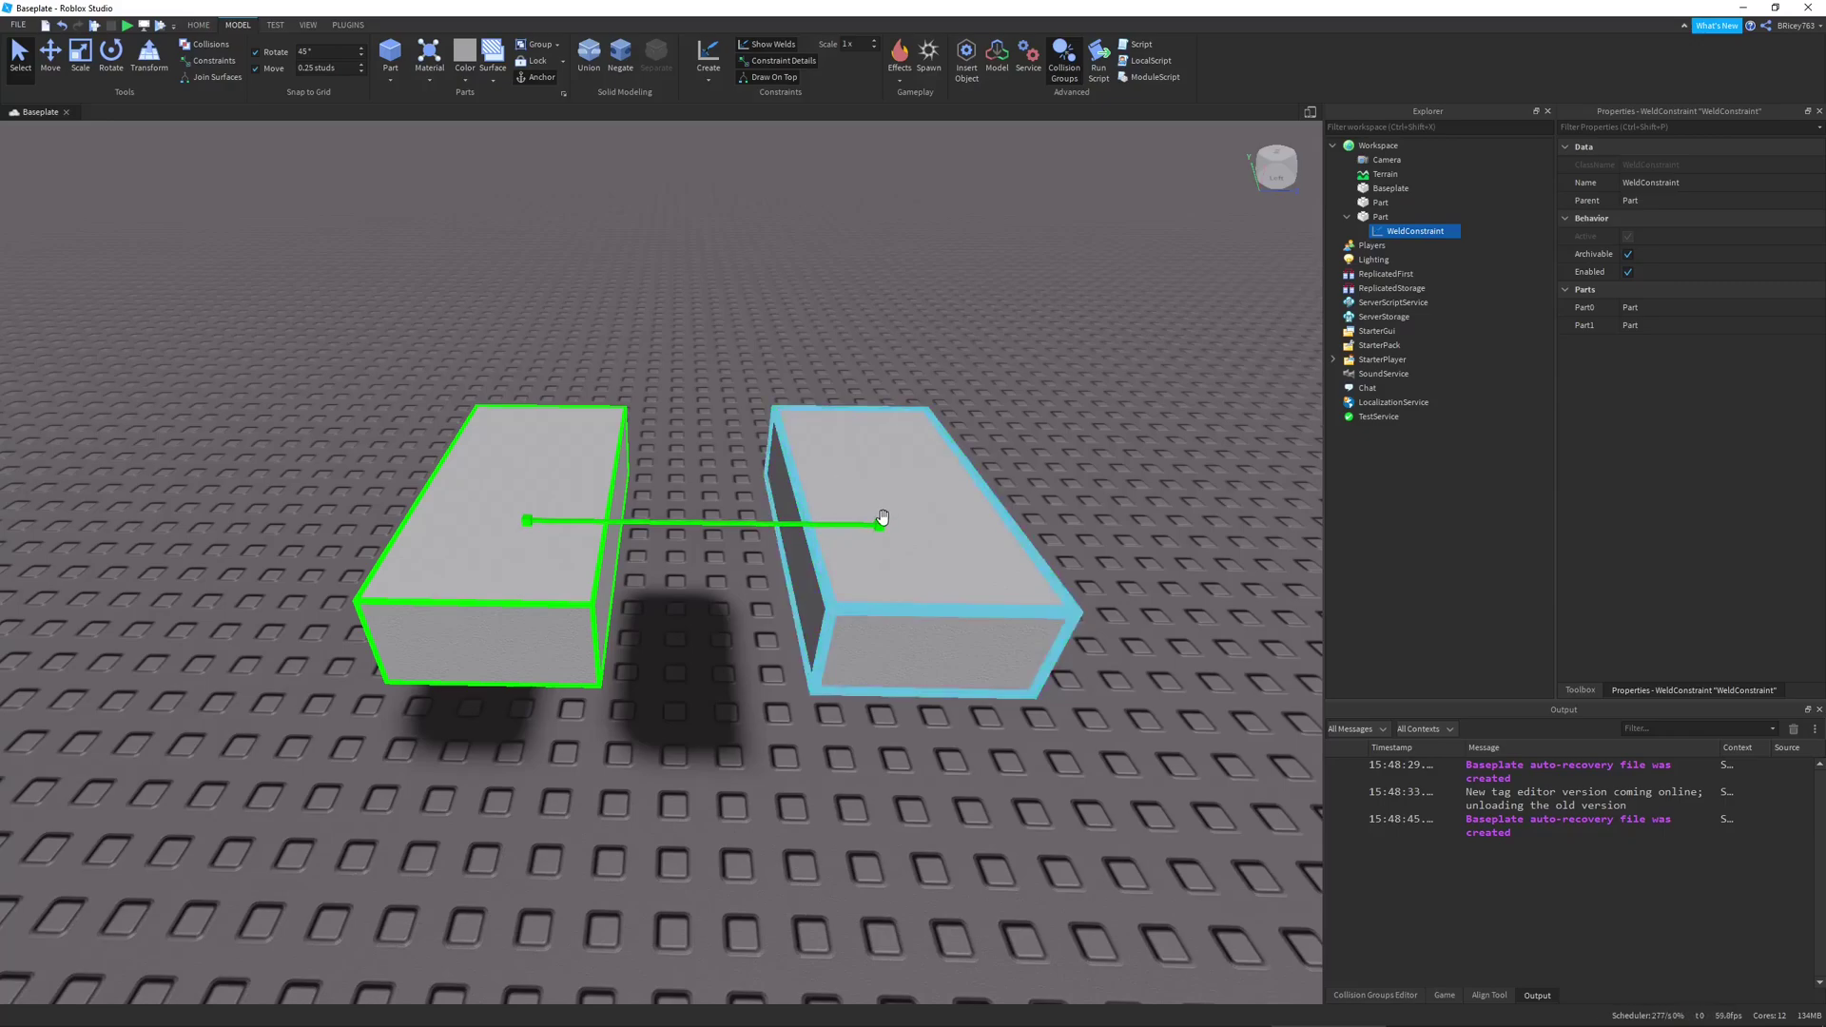
{"action": "key", "text": "Delete"}
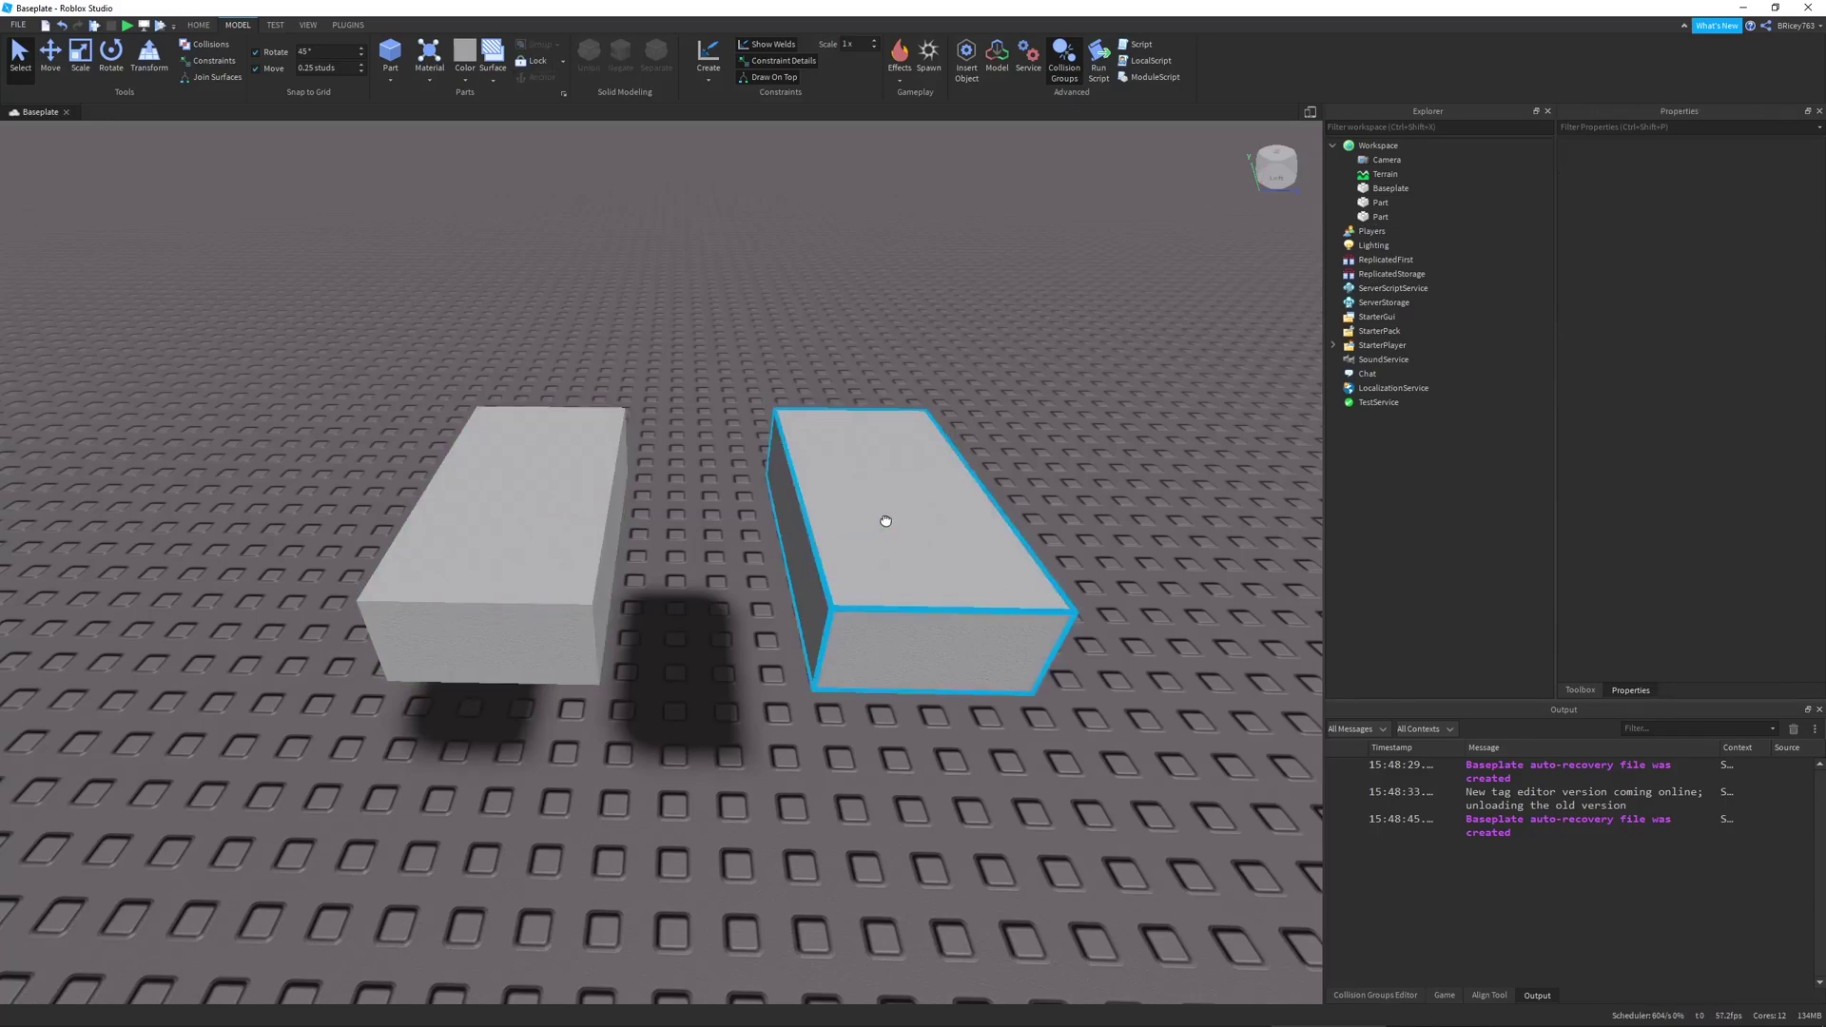
Stack one part on the other and add a duplicate above them, offset sideways to position about -9.5, 7.75, -10.5
{"action": "left_click_drag", "start_coordinate": [886, 520], "coordinate": [565, 512]}
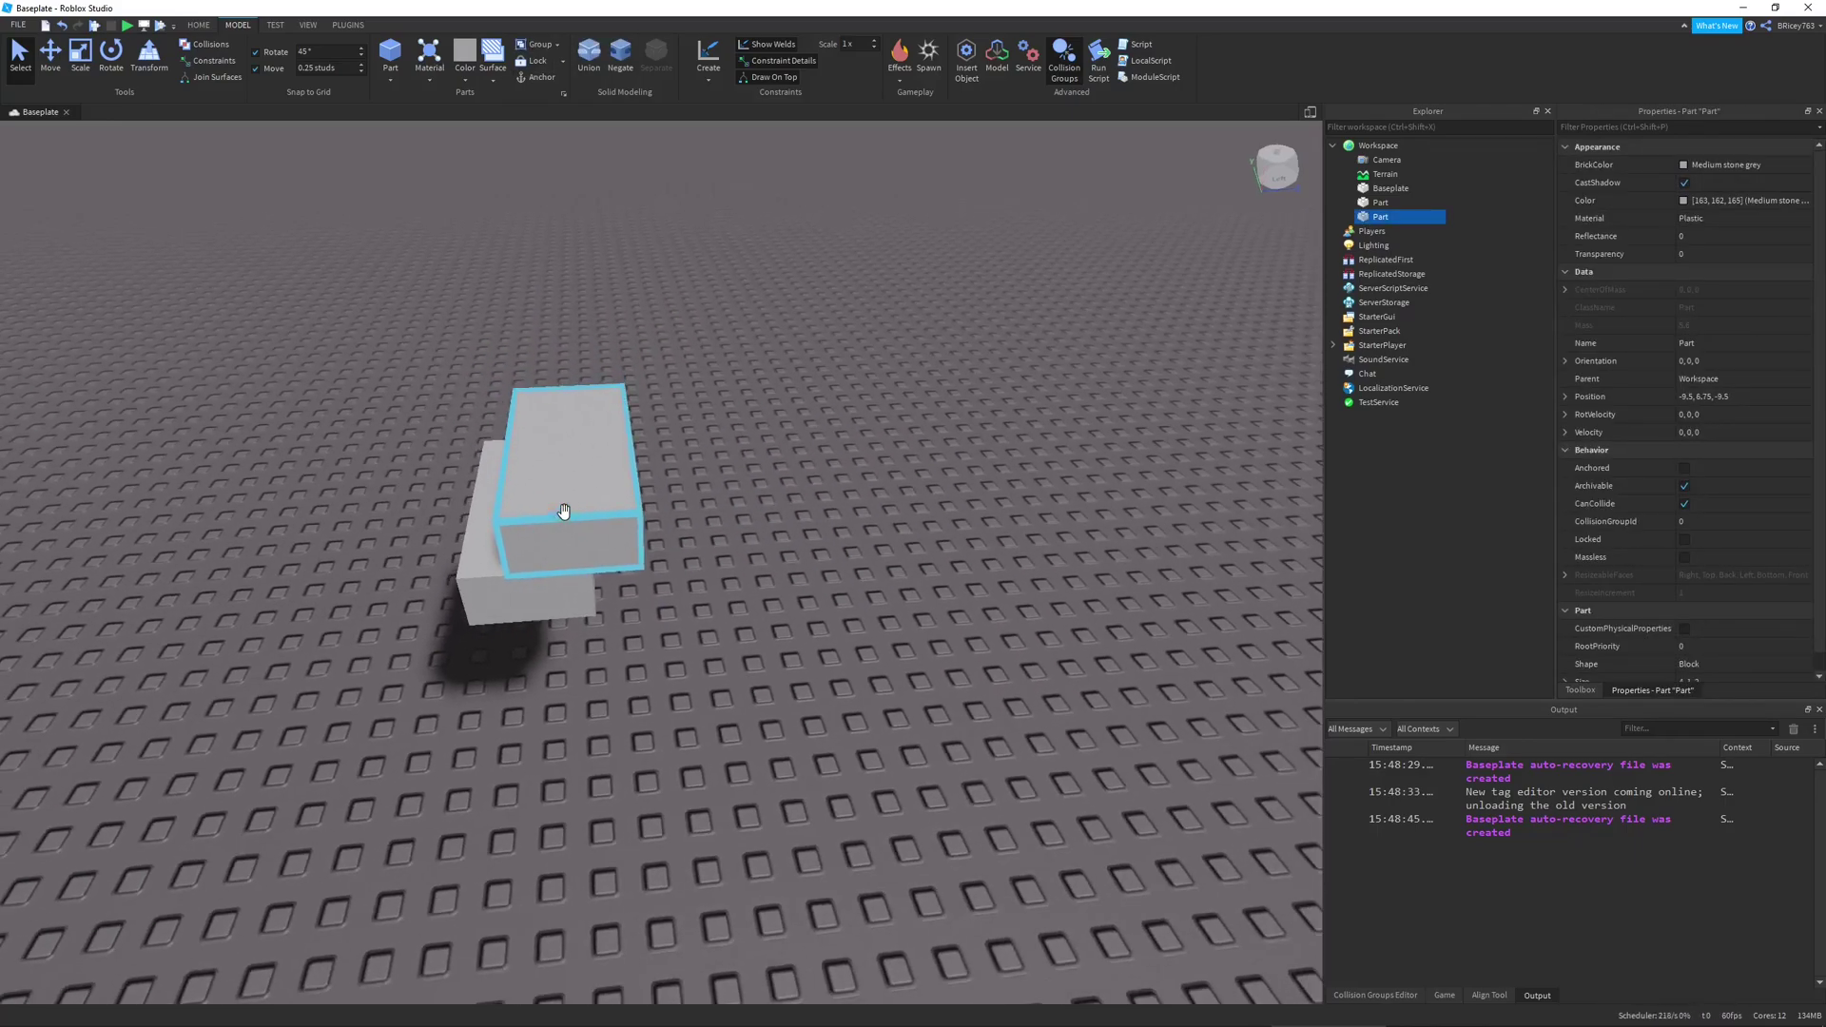
{"action": "key", "text": "ctrl+d"}
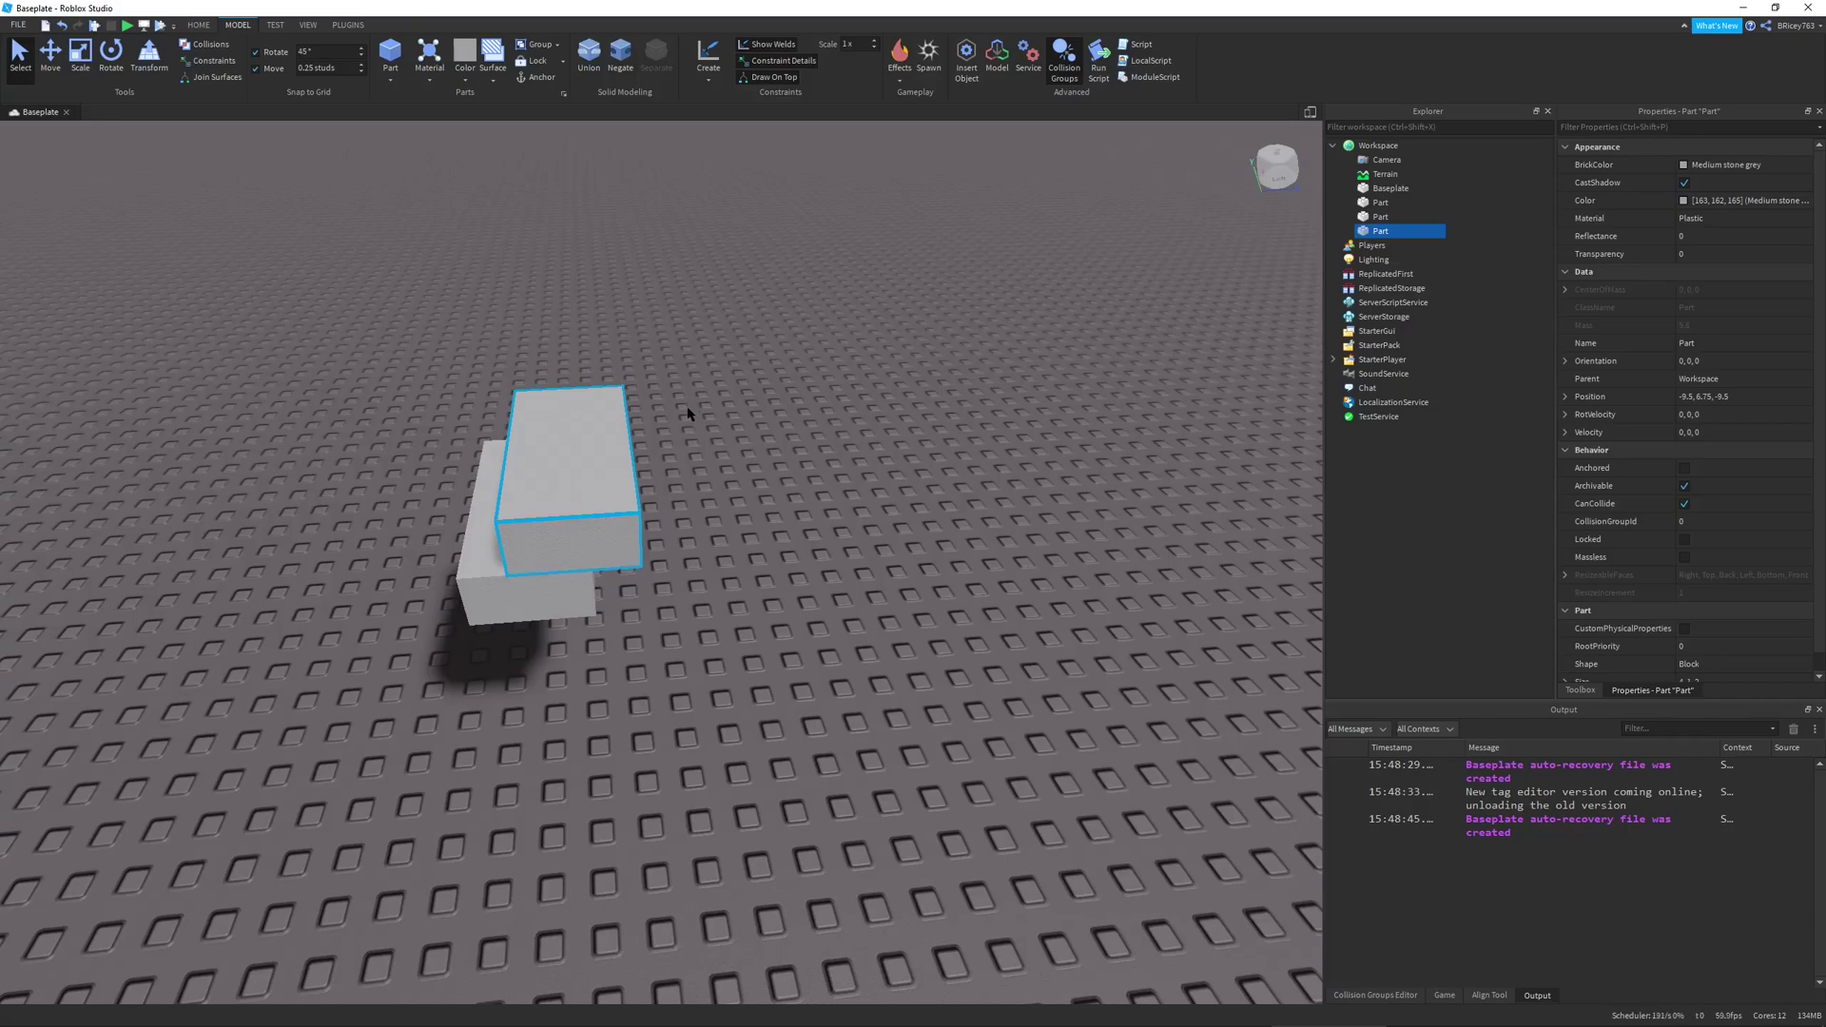
{"action": "key", "text": "ctrl+2"}
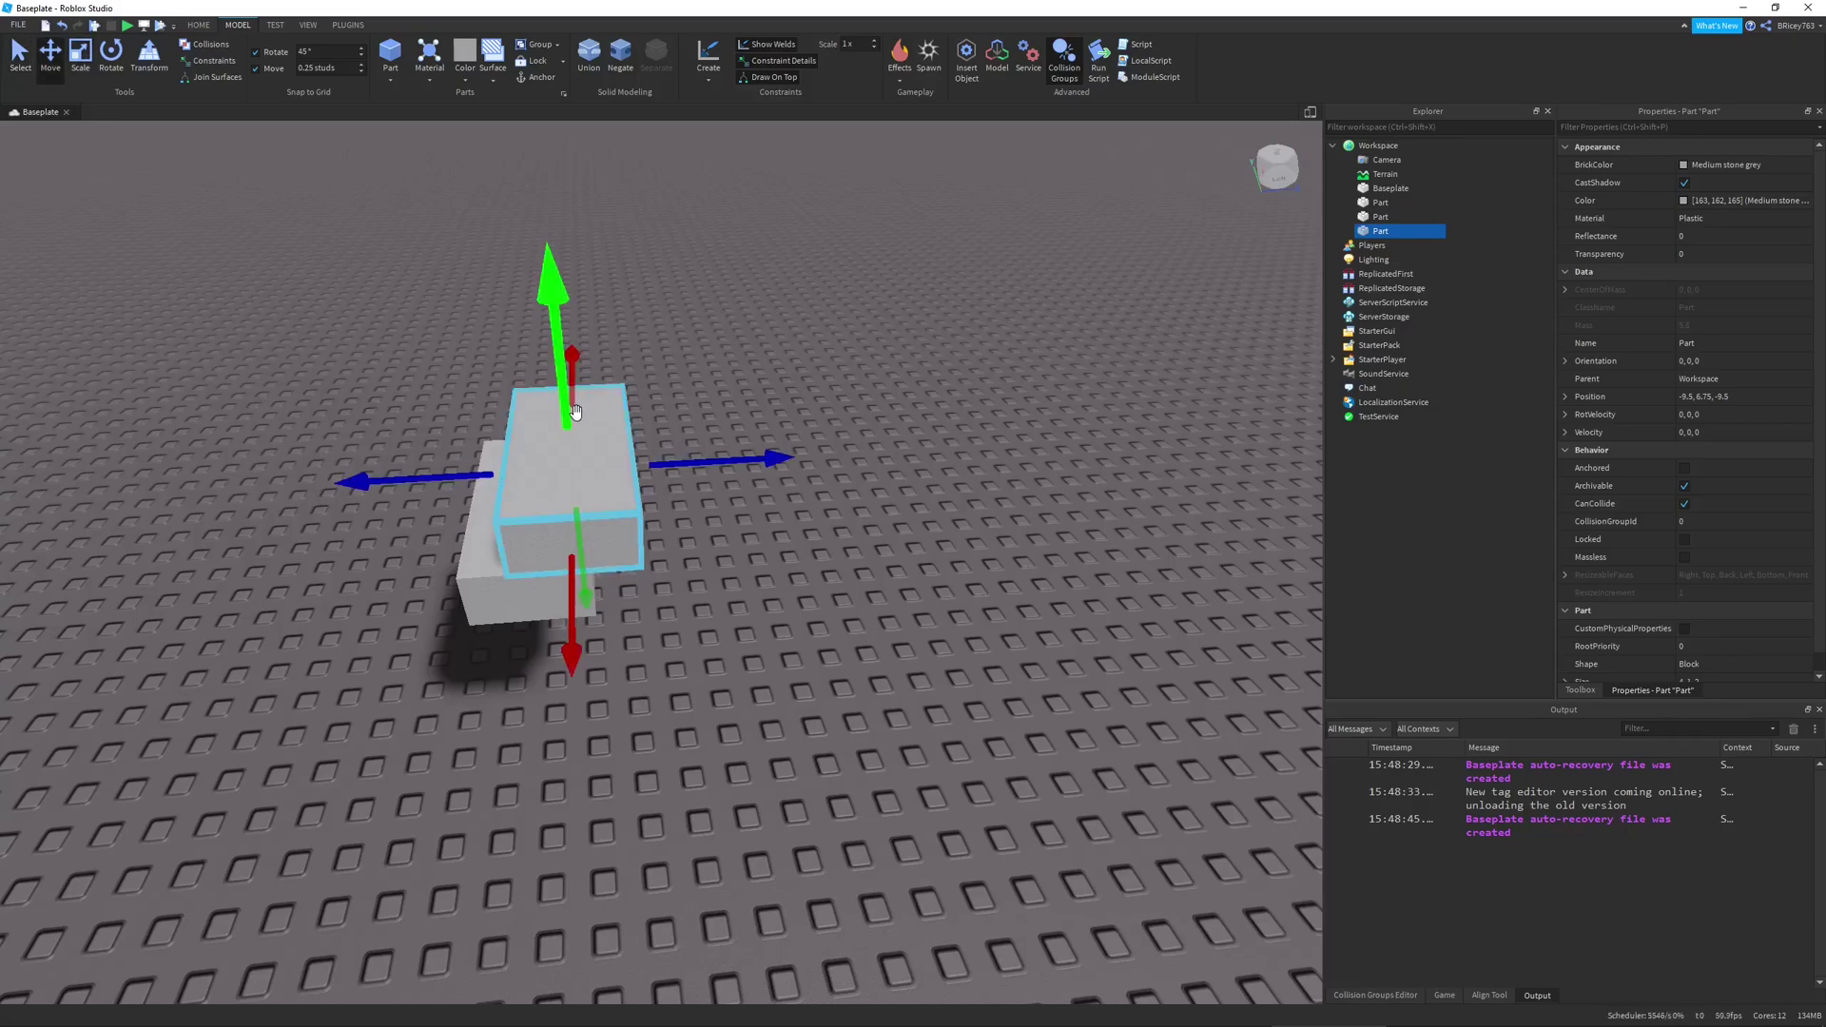
{"action": "left_click_drag", "start_coordinate": [573, 410], "coordinate": [529, 367]}
{"action": "left_click_drag", "start_coordinate": [722, 408], "coordinate": [643, 397]}
Duplicate the top part, rotate the copy to orientation 0, 90, 0, and slide it lengthwise so it projects from the stack
{"action": "key", "text": "ctrl+d"}
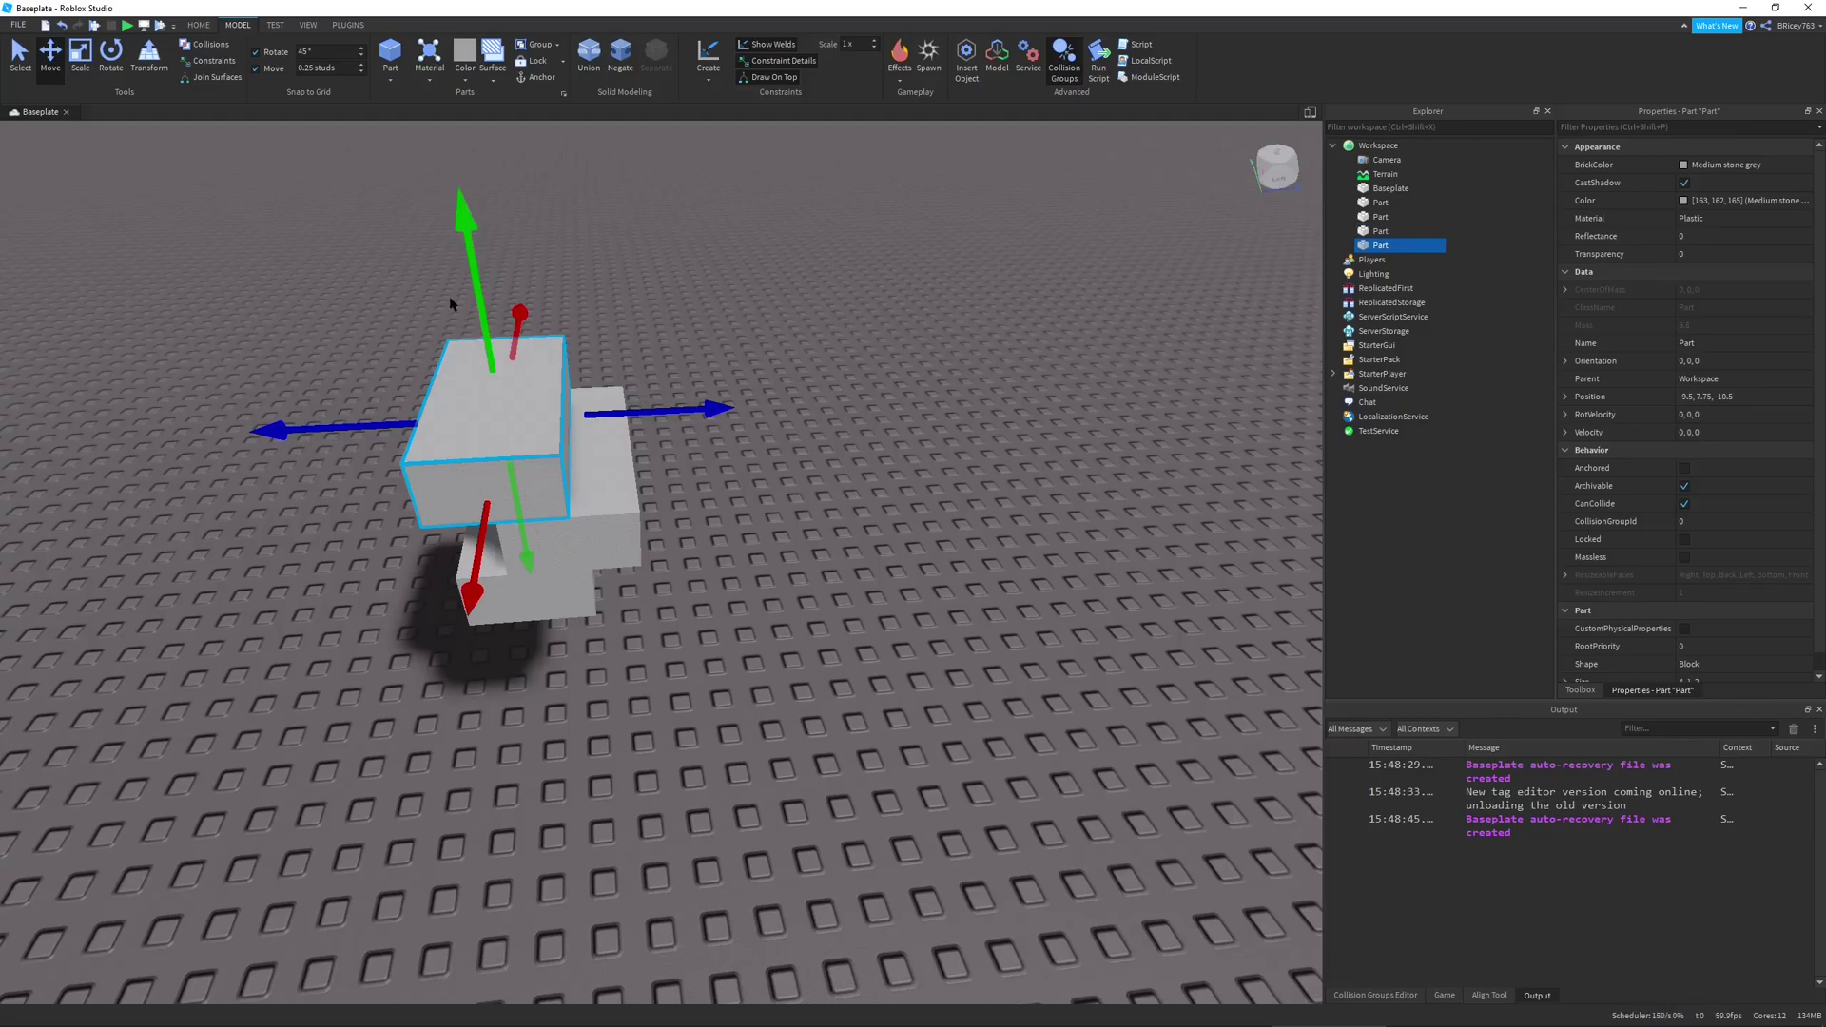
{"action": "key", "text": "ctrl+r"}
{"action": "key", "text": "e"}
{"action": "right_click_drag", "start_coordinate": [653, 398], "coordinate": [654, 397]}
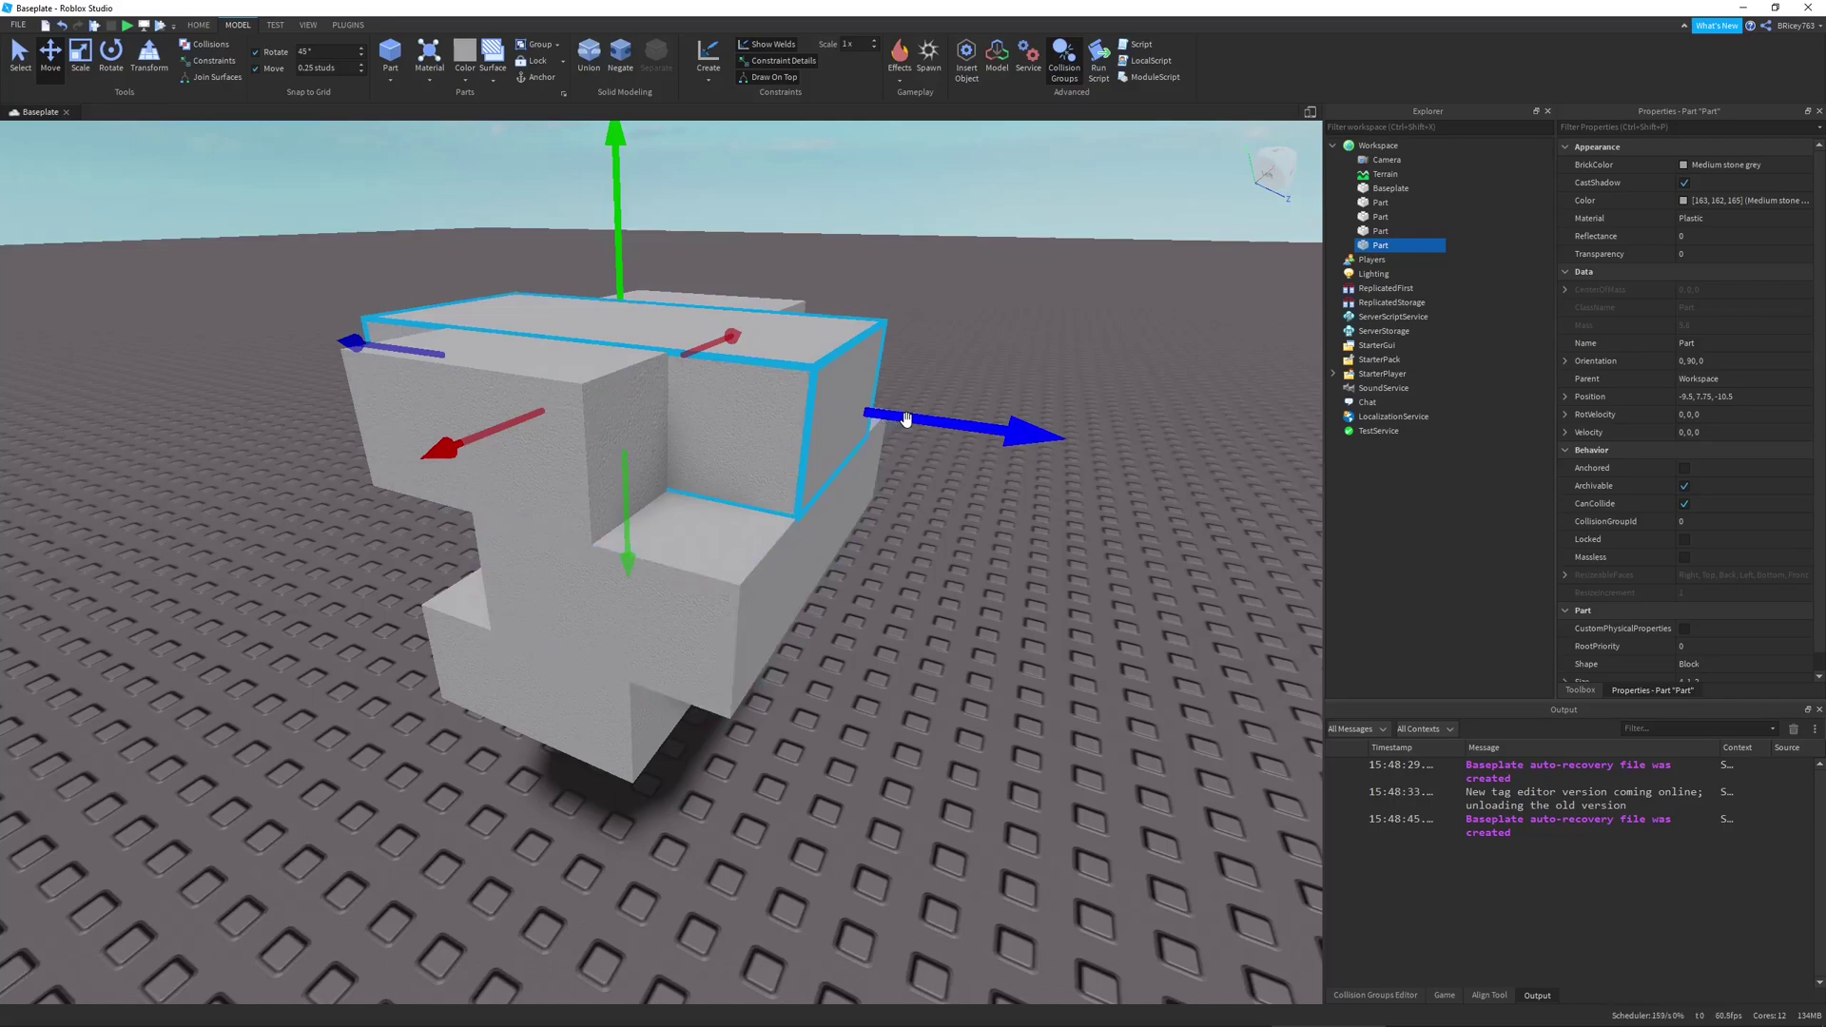
{"action": "left_click_drag", "start_coordinate": [907, 419], "coordinate": [1313, 490]}
{"action": "key", "text": "s"}
{"action": "right_click_drag", "start_coordinate": [1009, 493], "coordinate": [1007, 494]}
{"action": "left_click", "coordinate": [959, 697]}
{"action": "right_click_drag", "start_coordinate": [959, 697], "coordinate": [959, 699]}
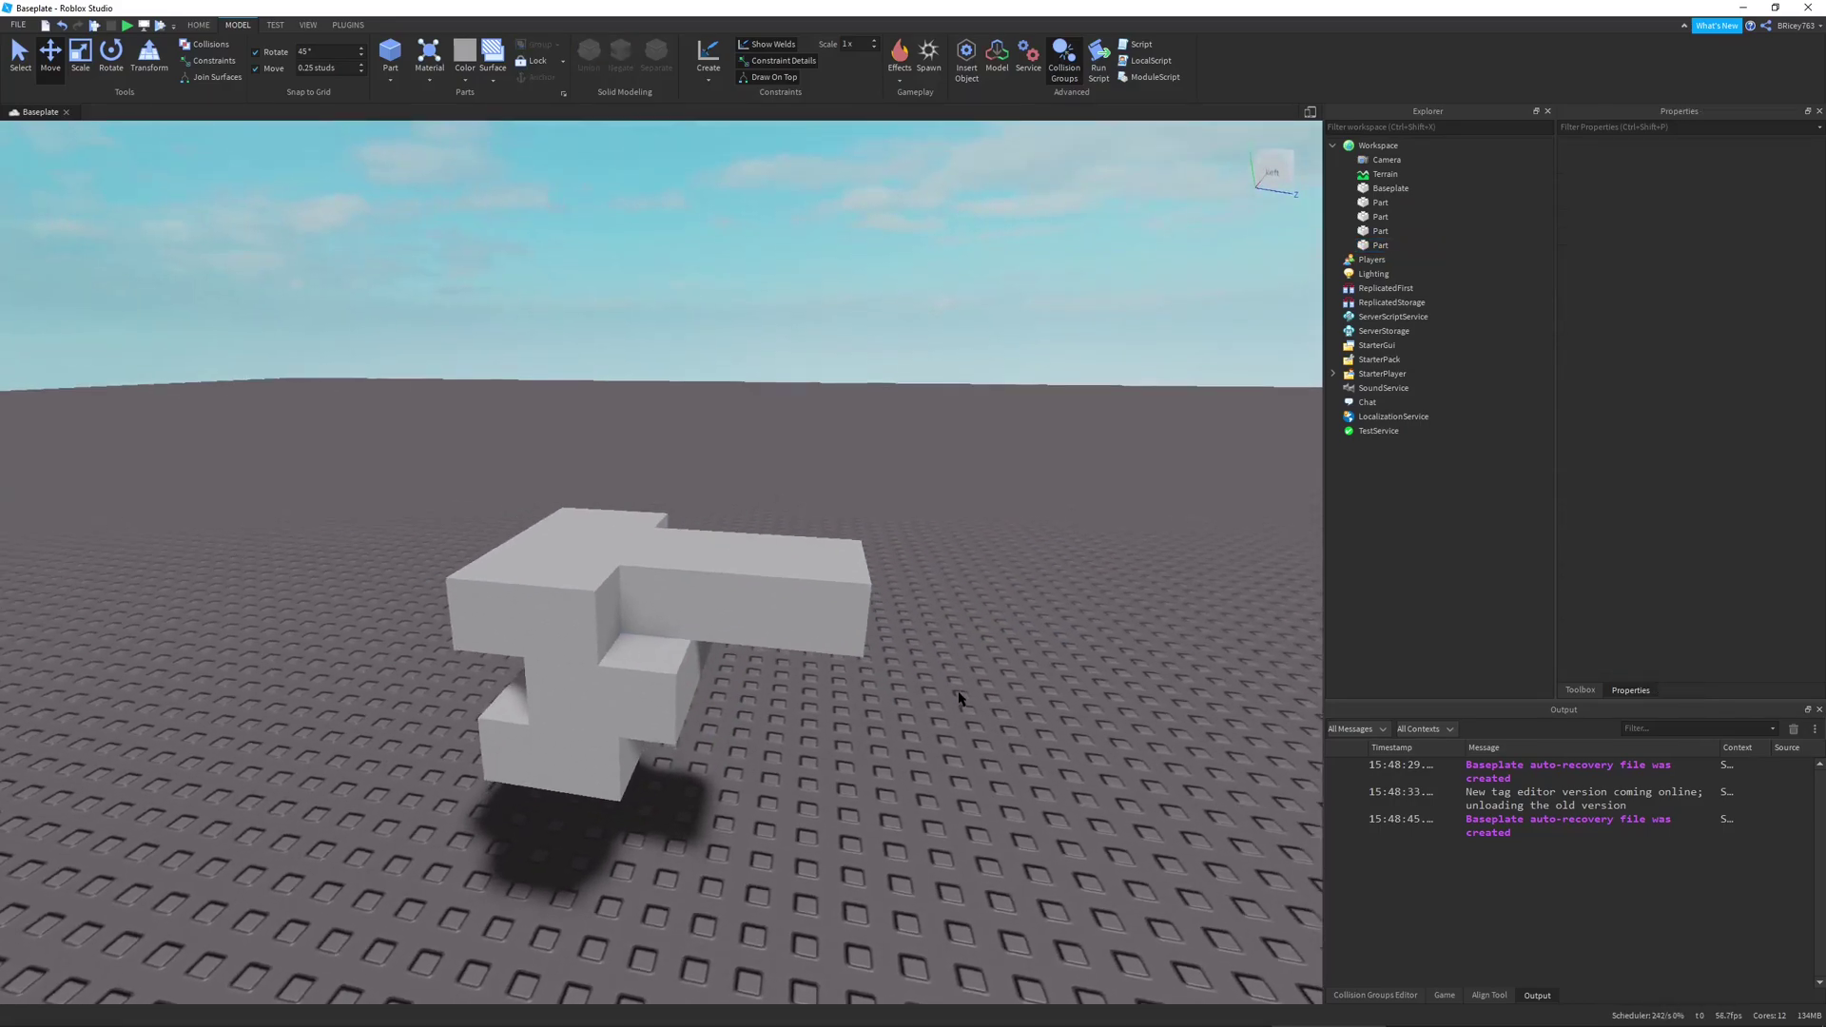
Select all four stacked parts together and create WeldConstraints between them with the Weld command
{"action": "scroll", "coordinate": [959, 699], "scroll_direction": "down", "scroll_amount": 5}
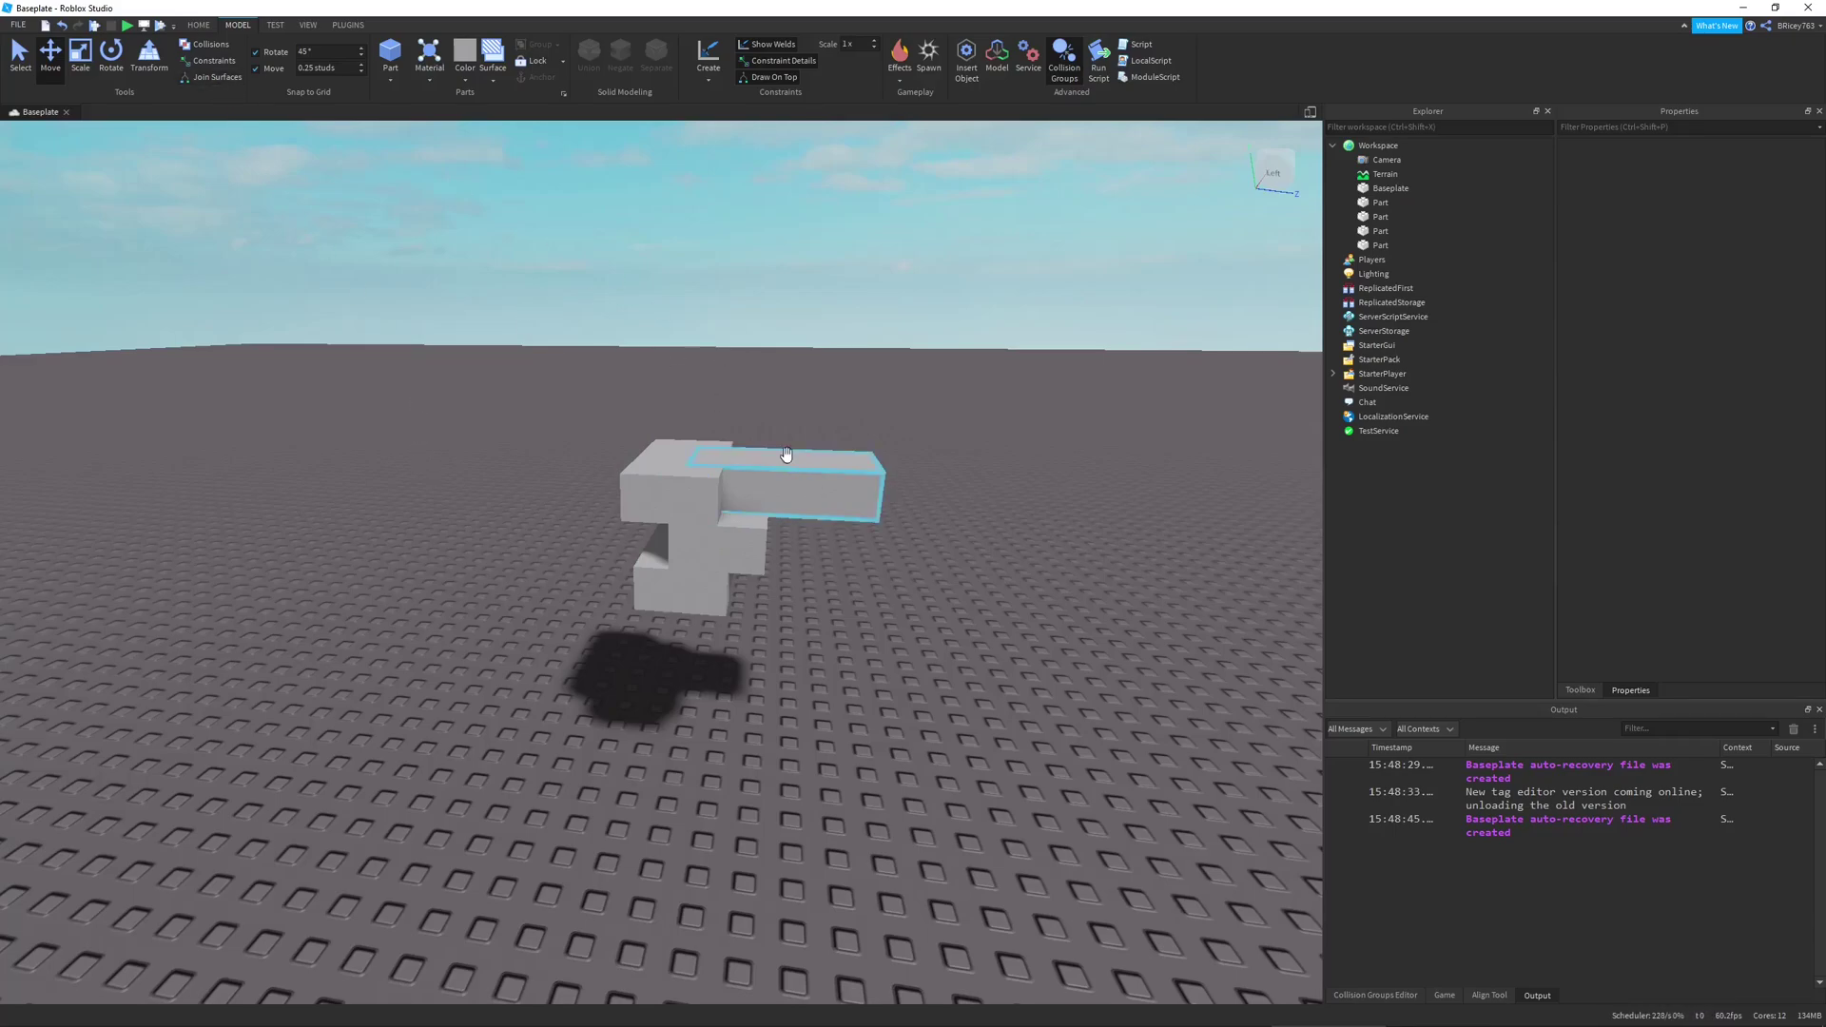
{"action": "left_click_drag", "start_coordinate": [450, 297], "coordinate": [969, 737]}
{"action": "left_click", "coordinate": [952, 632]}
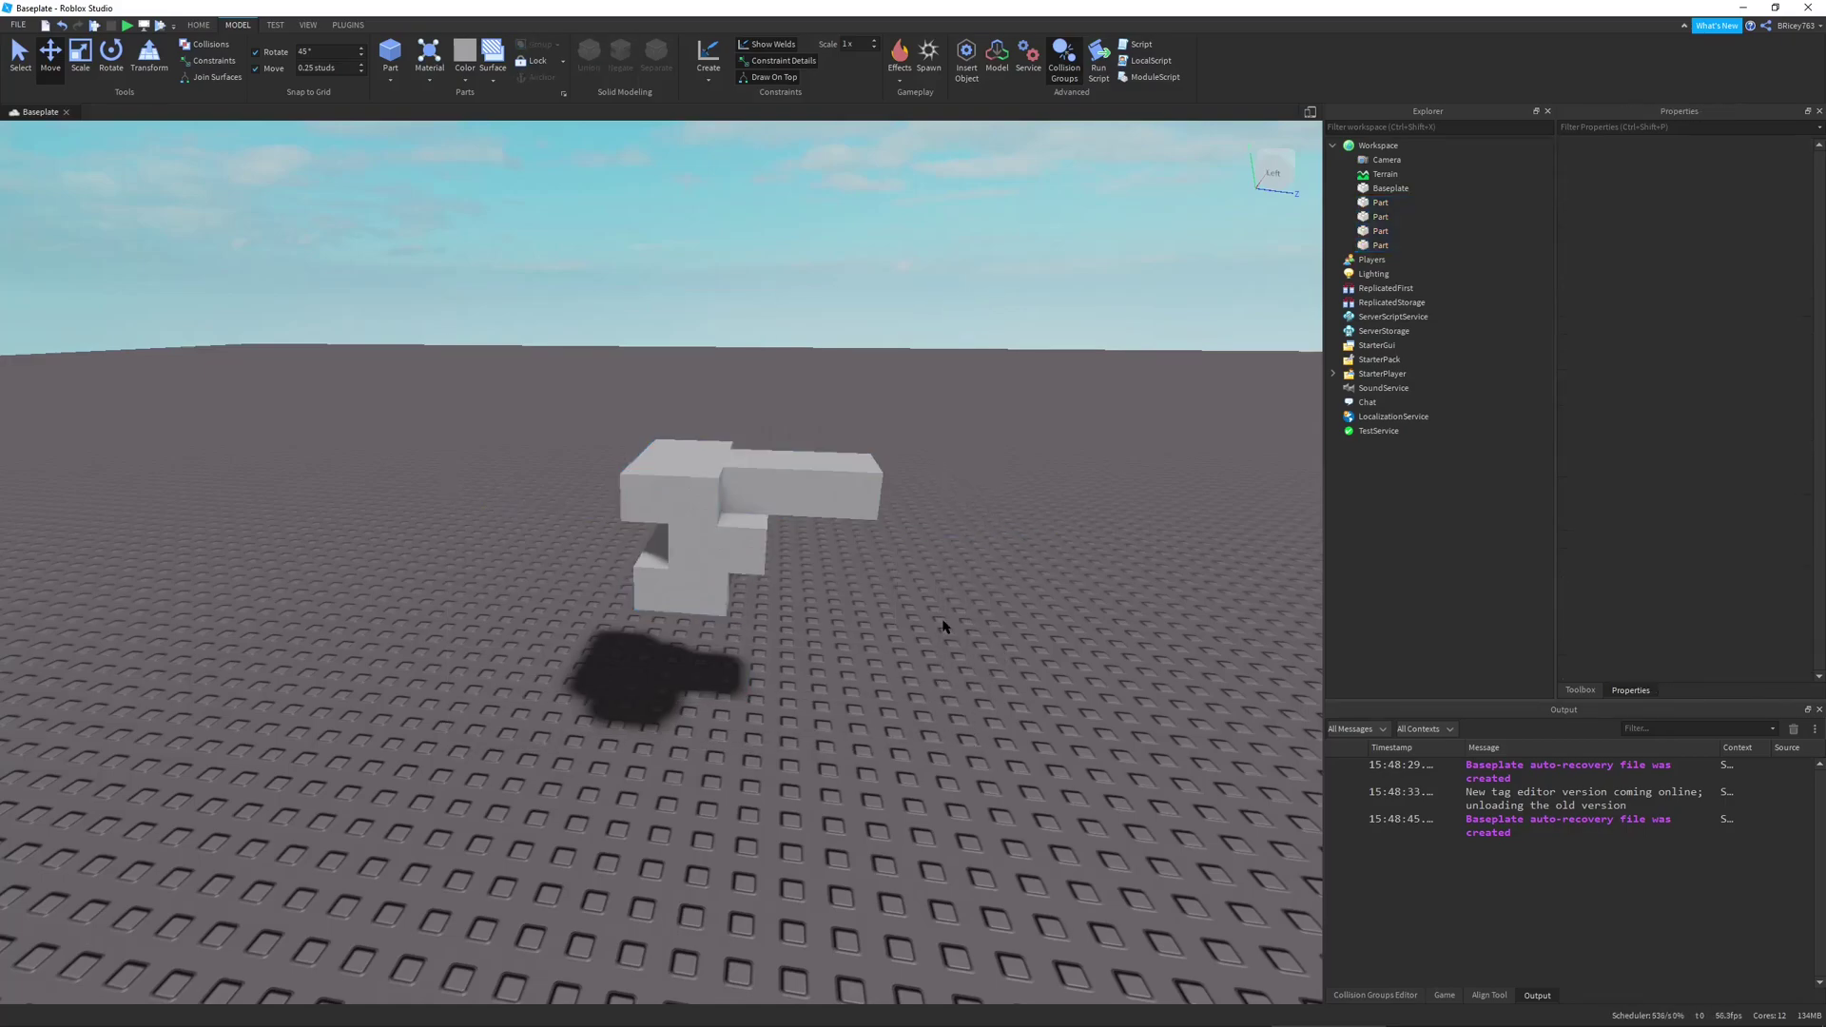
{"action": "left_click", "coordinate": [819, 494]}
{"action": "left_click", "coordinate": [685, 478], "text": "ctrl"}
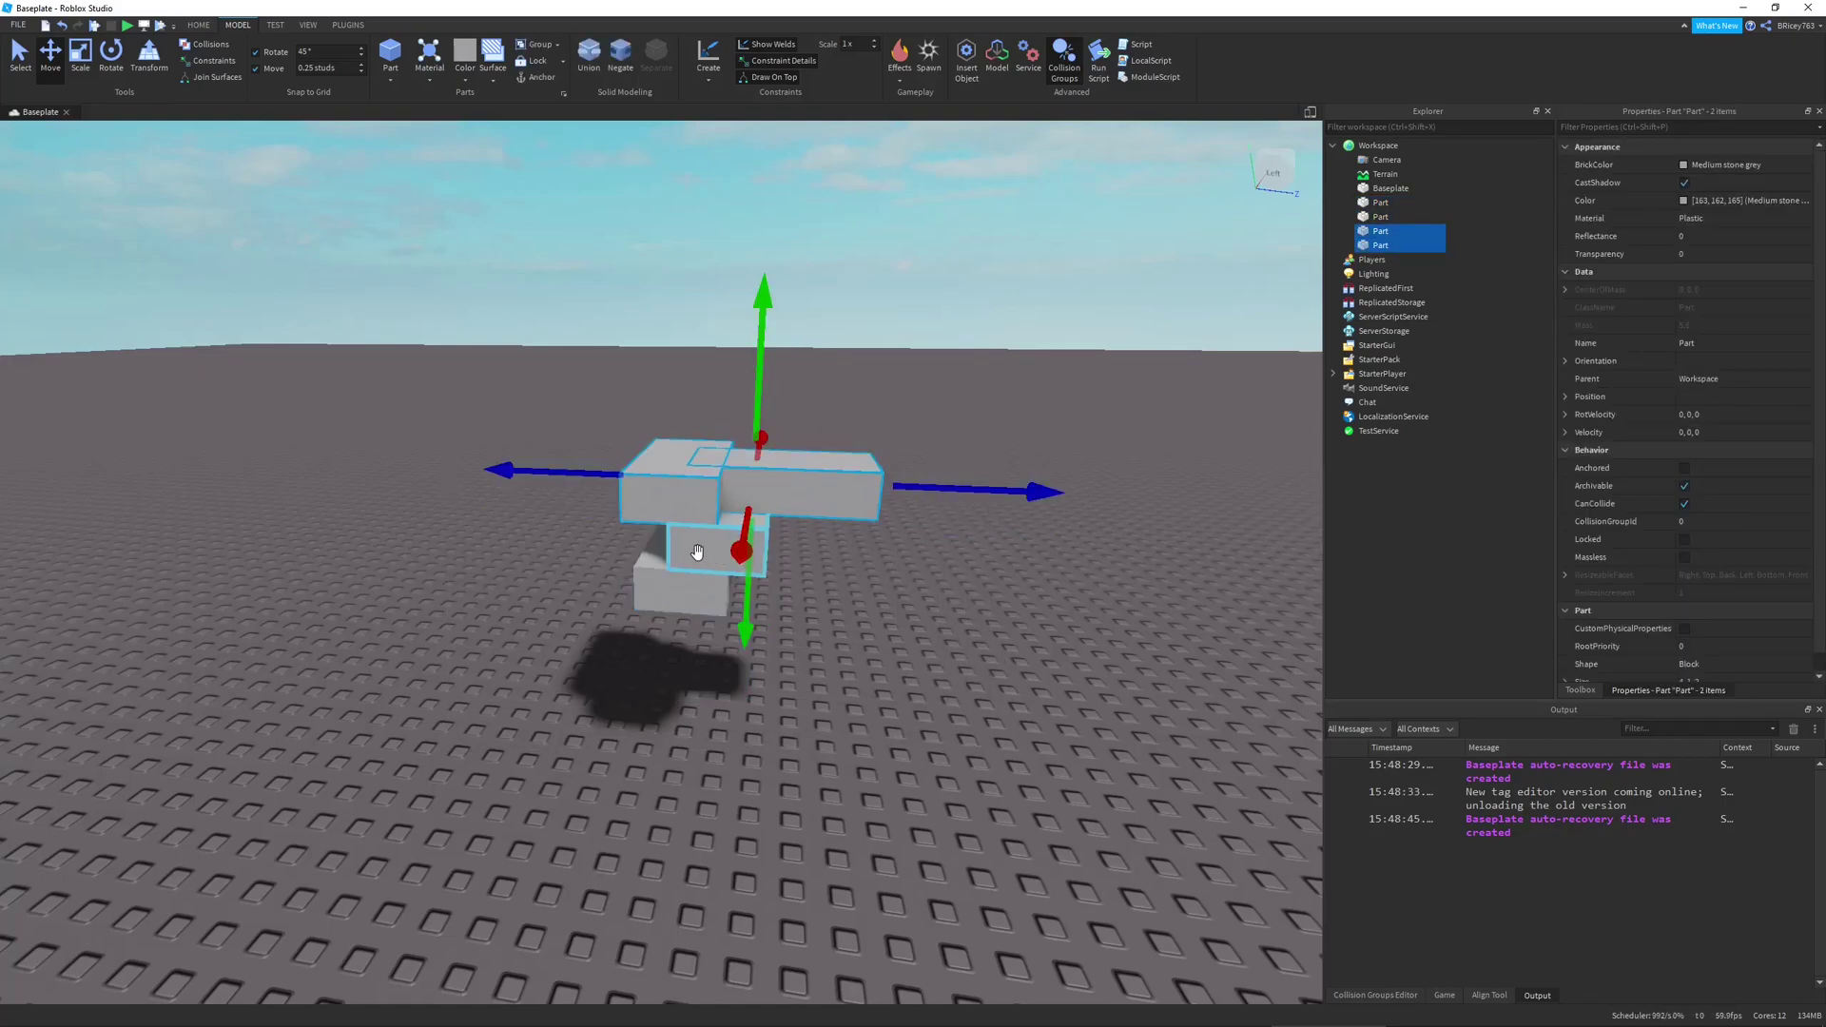
{"action": "left_click", "coordinate": [697, 551], "text": "ctrl"}
{"action": "left_click", "coordinate": [493, 333]}
{"action": "left_click_drag", "start_coordinate": [492, 332], "coordinate": [1064, 780]}
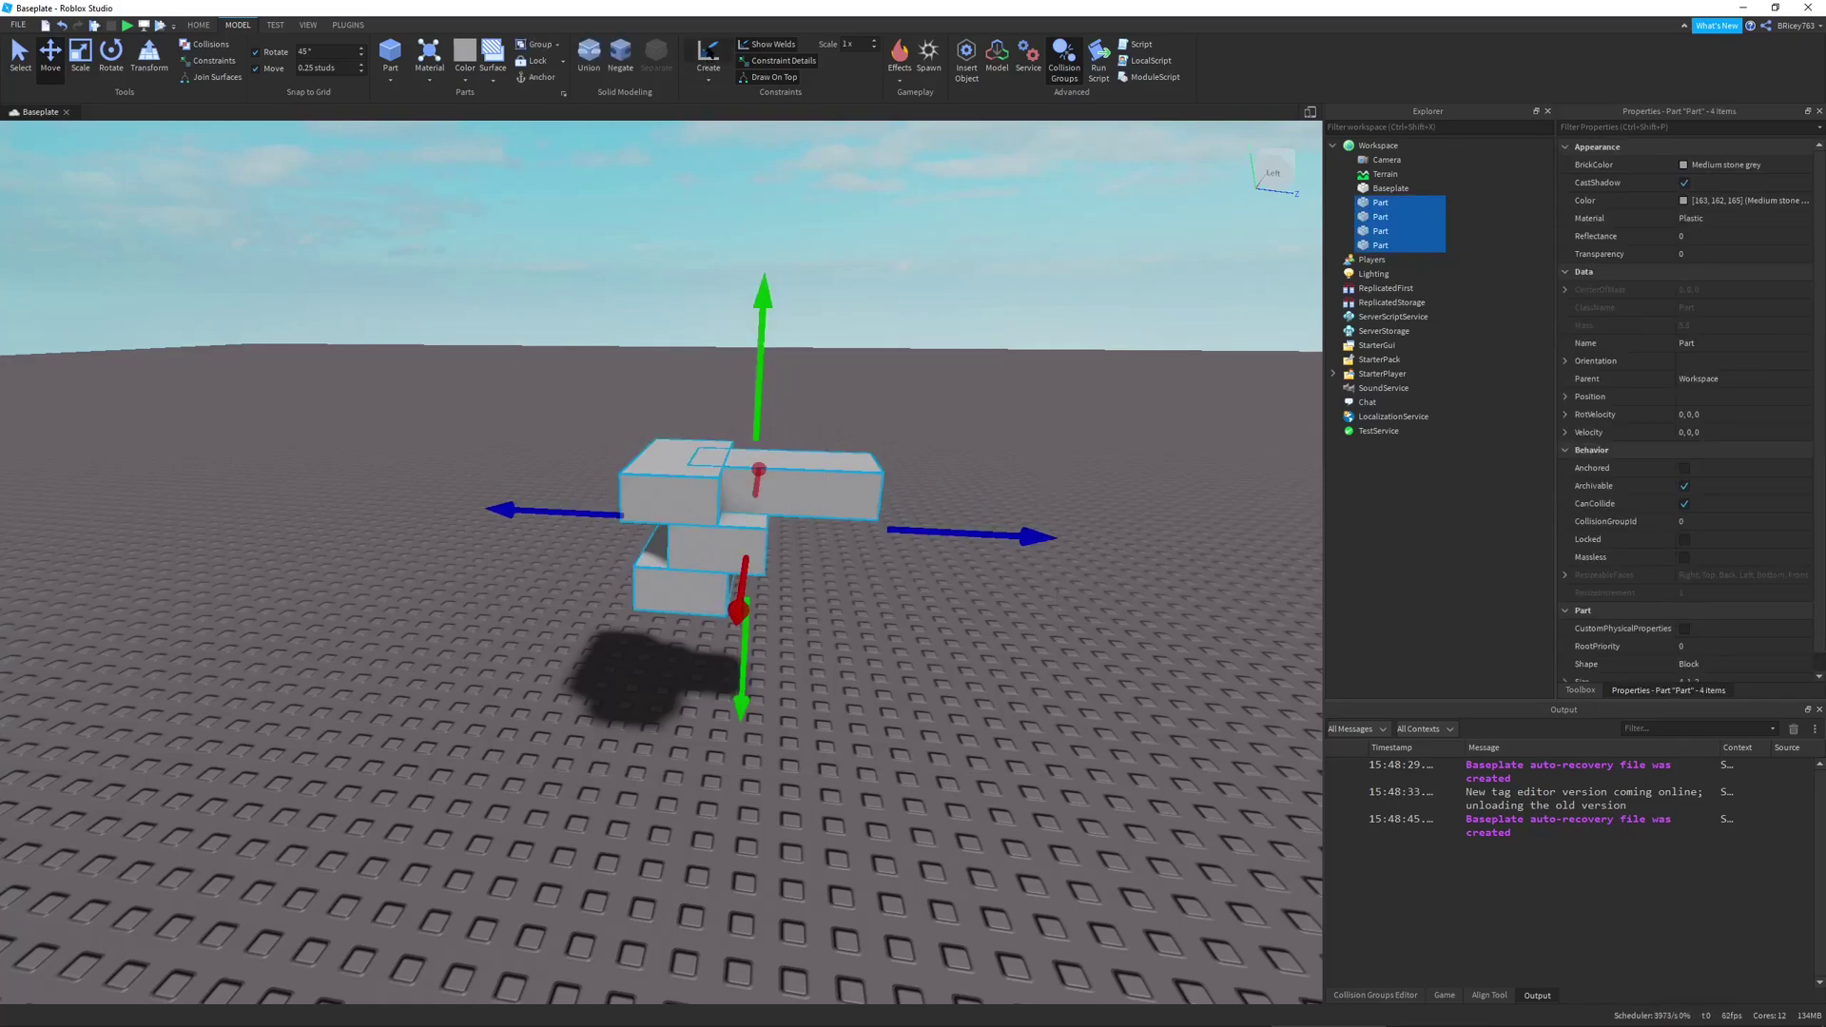
{"action": "scroll", "coordinate": [905, 386], "scroll_direction": "up", "scroll_amount": 5}
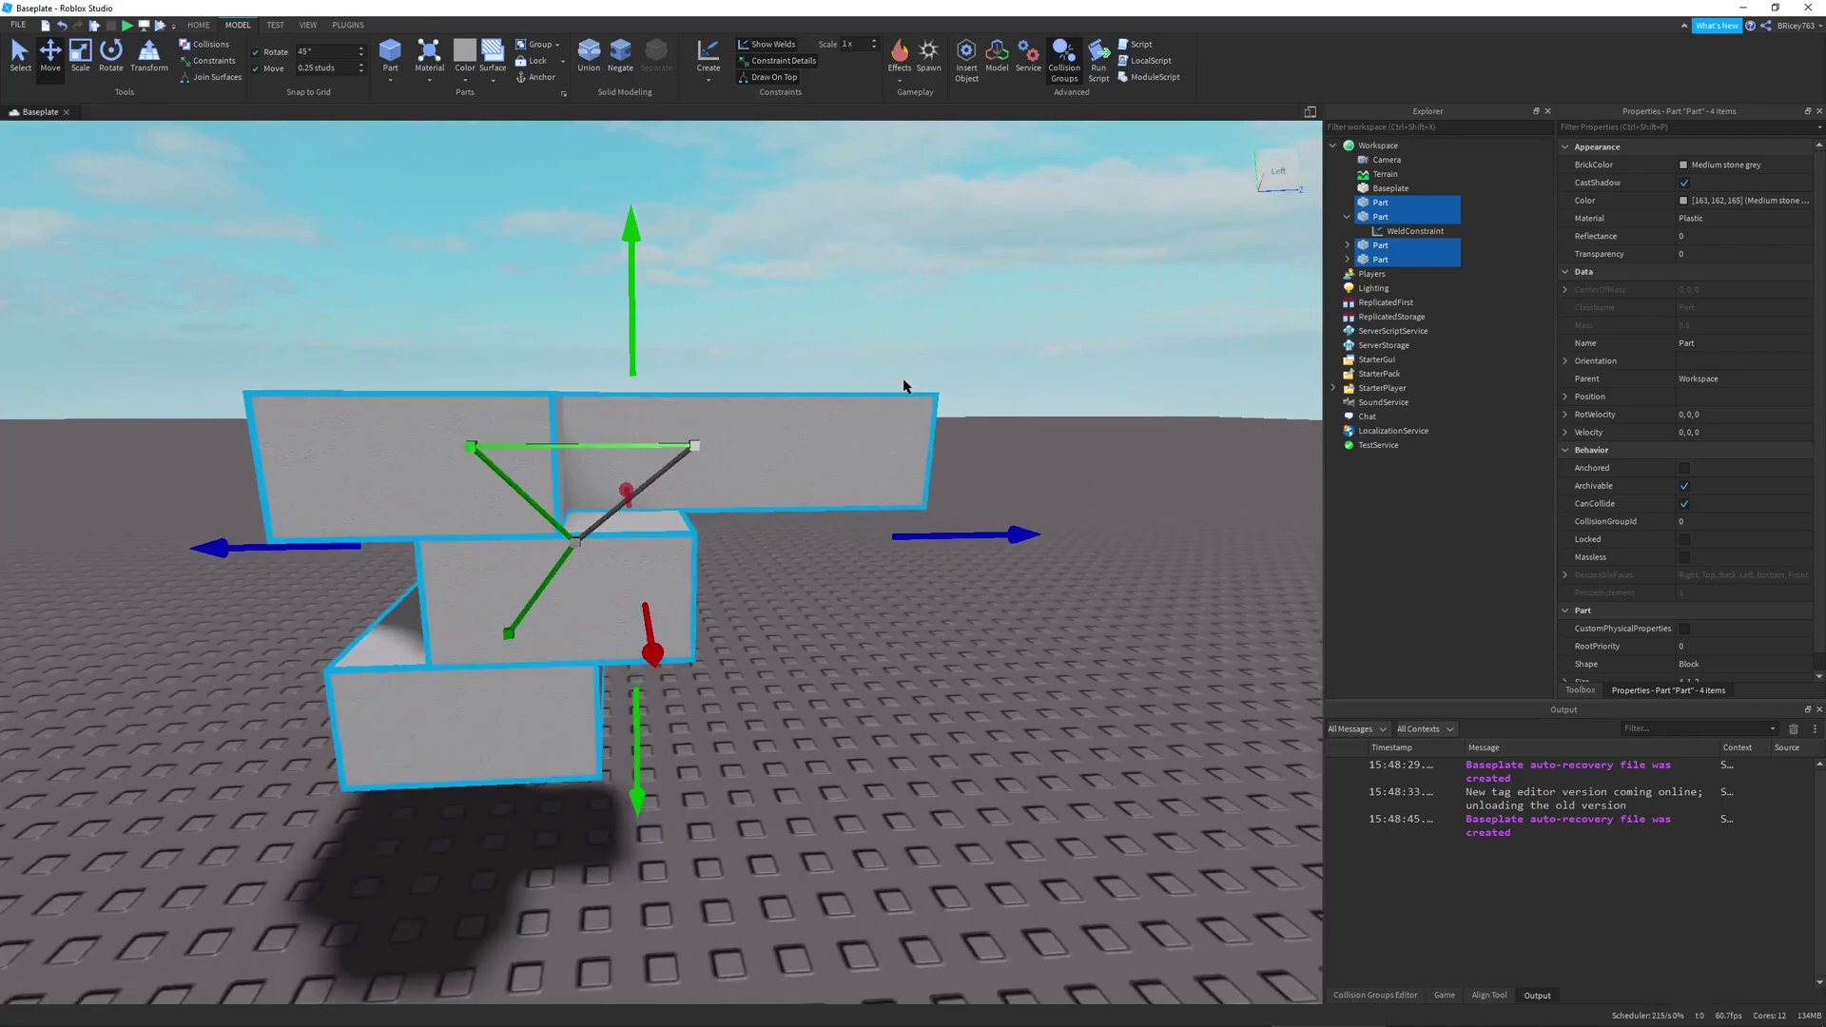
Inspect the weld links between the four parts up close and undo their creation
{"action": "scroll", "coordinate": [905, 386], "scroll_direction": "up", "scroll_amount": 10}
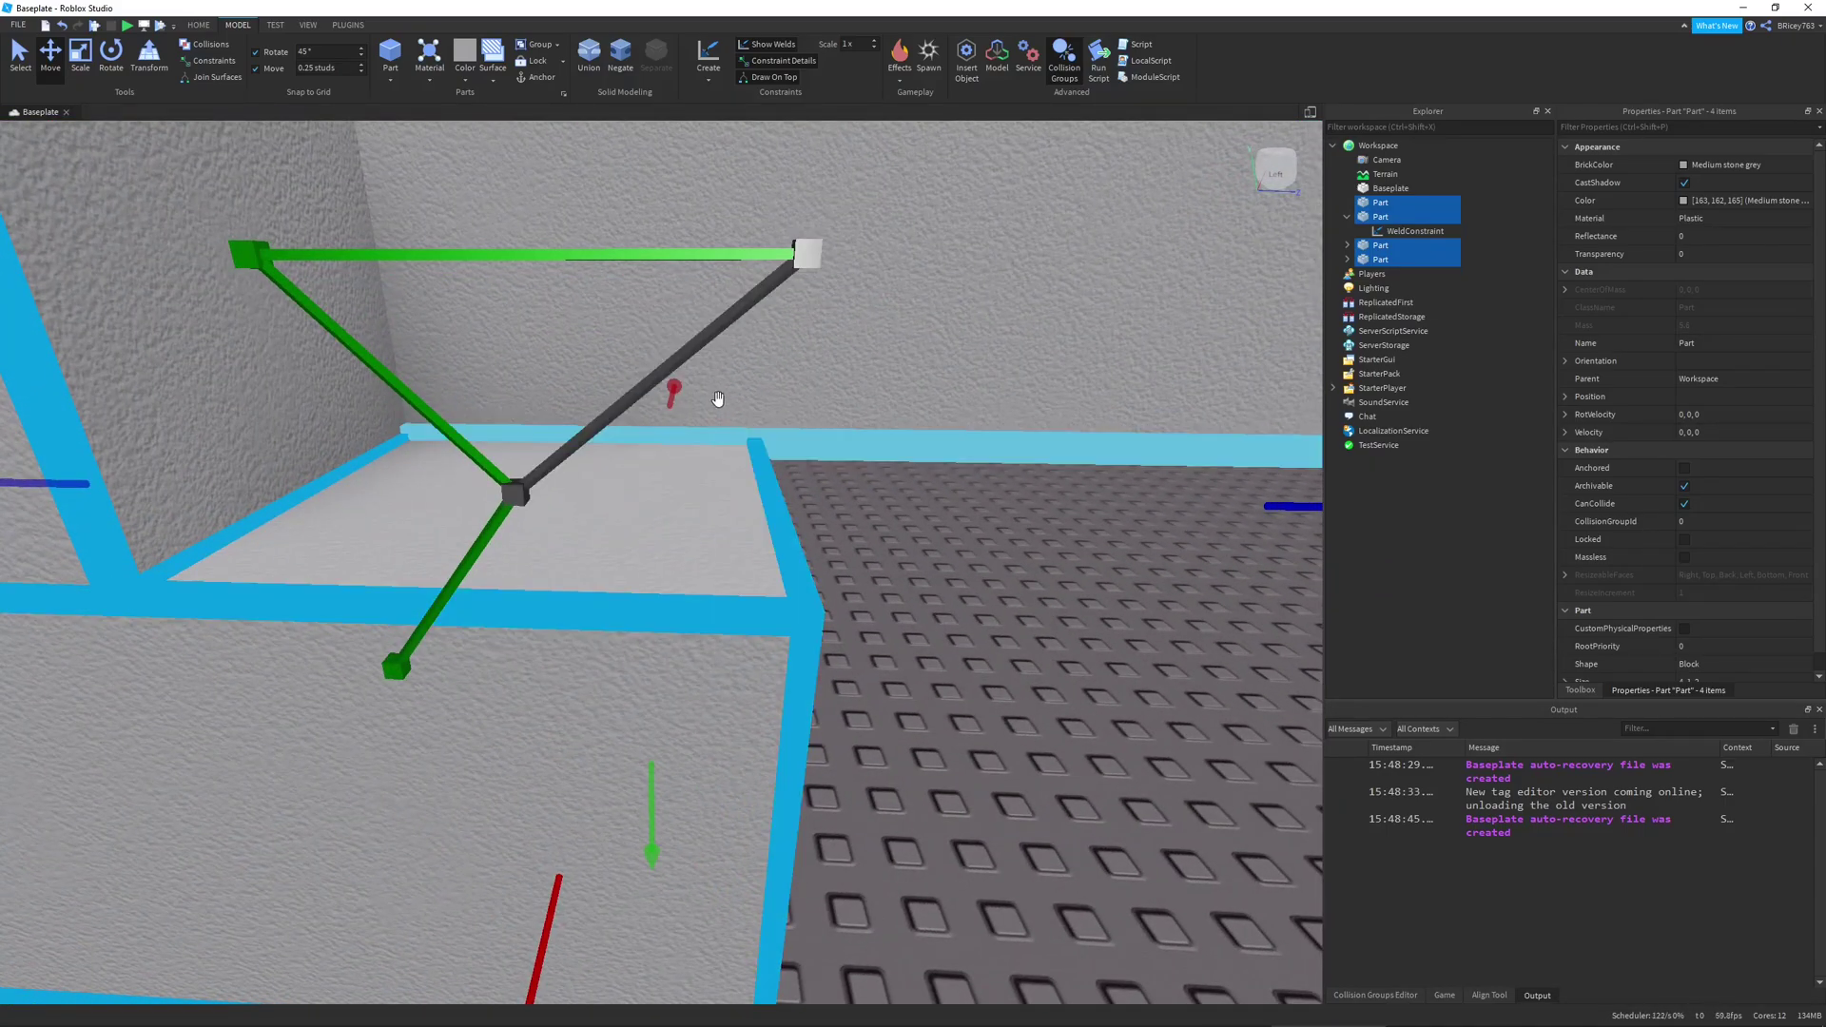
{"action": "scroll", "coordinate": [765, 495], "scroll_direction": "down", "scroll_amount": 10}
{"action": "right_click_drag", "start_coordinate": [765, 495], "coordinate": [765, 495]}
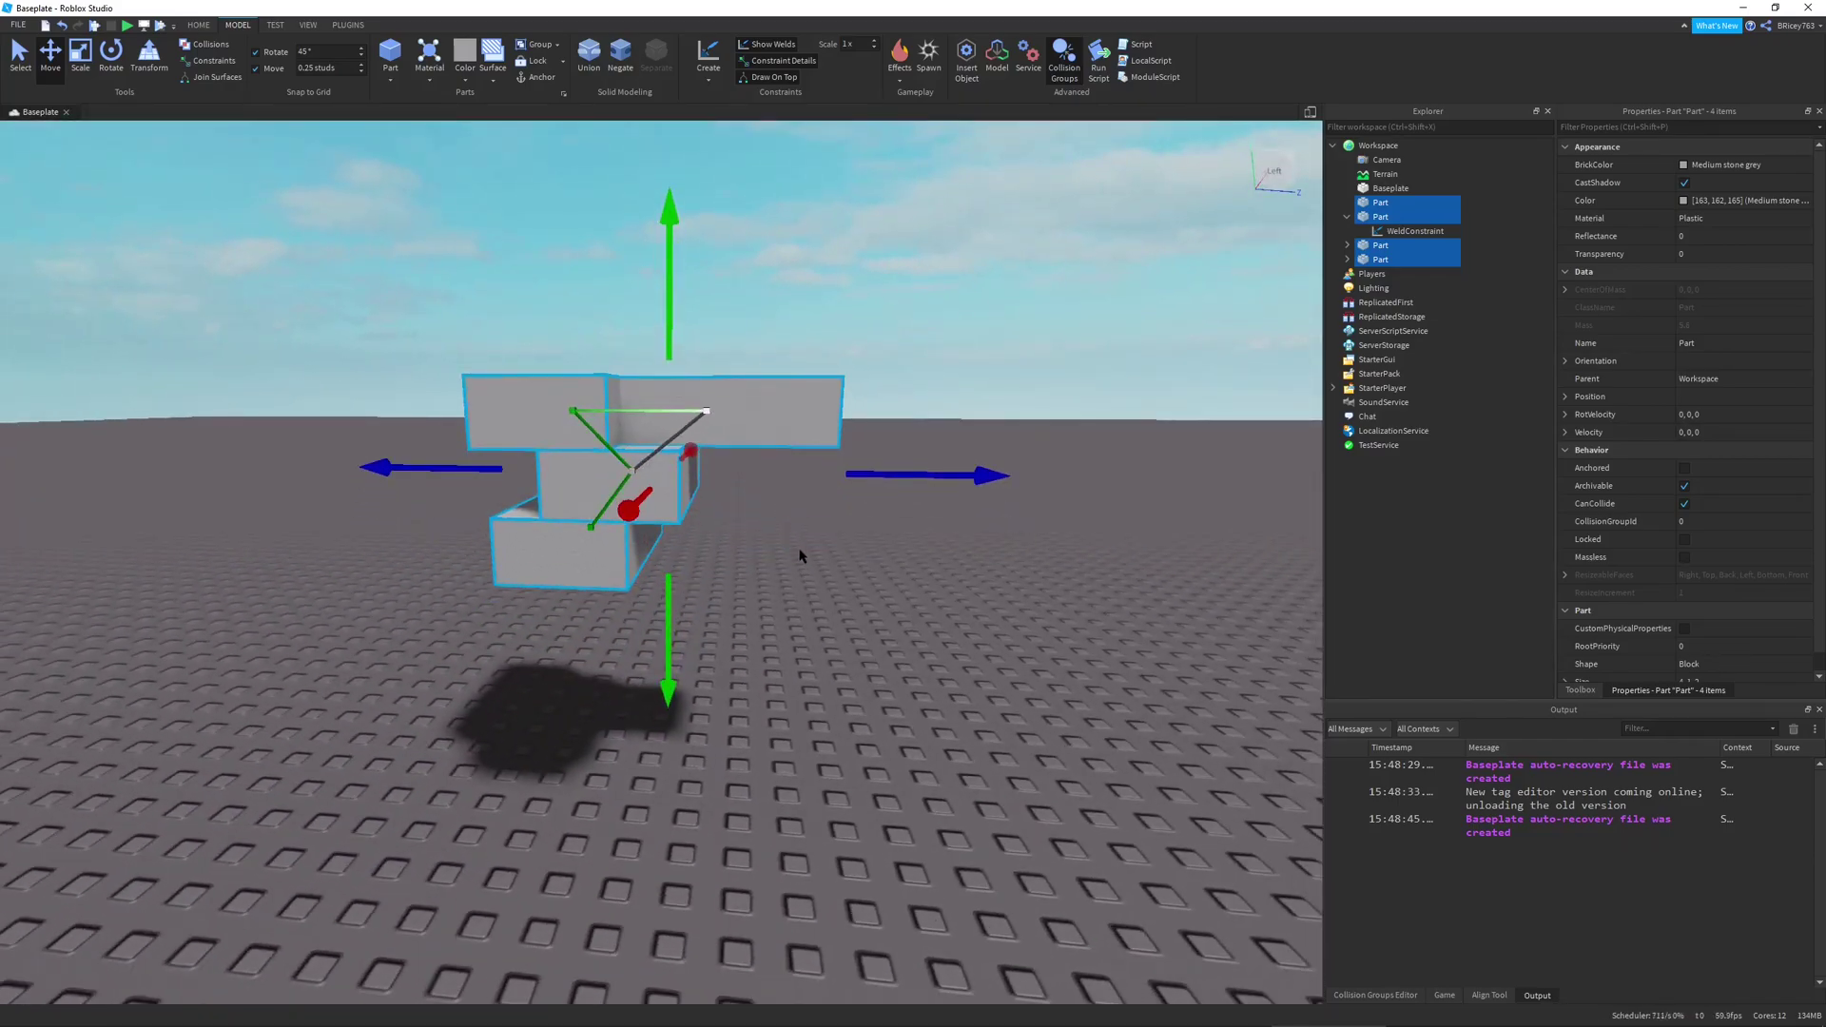
{"action": "right_click_drag", "start_coordinate": [821, 623], "coordinate": [846, 680]}
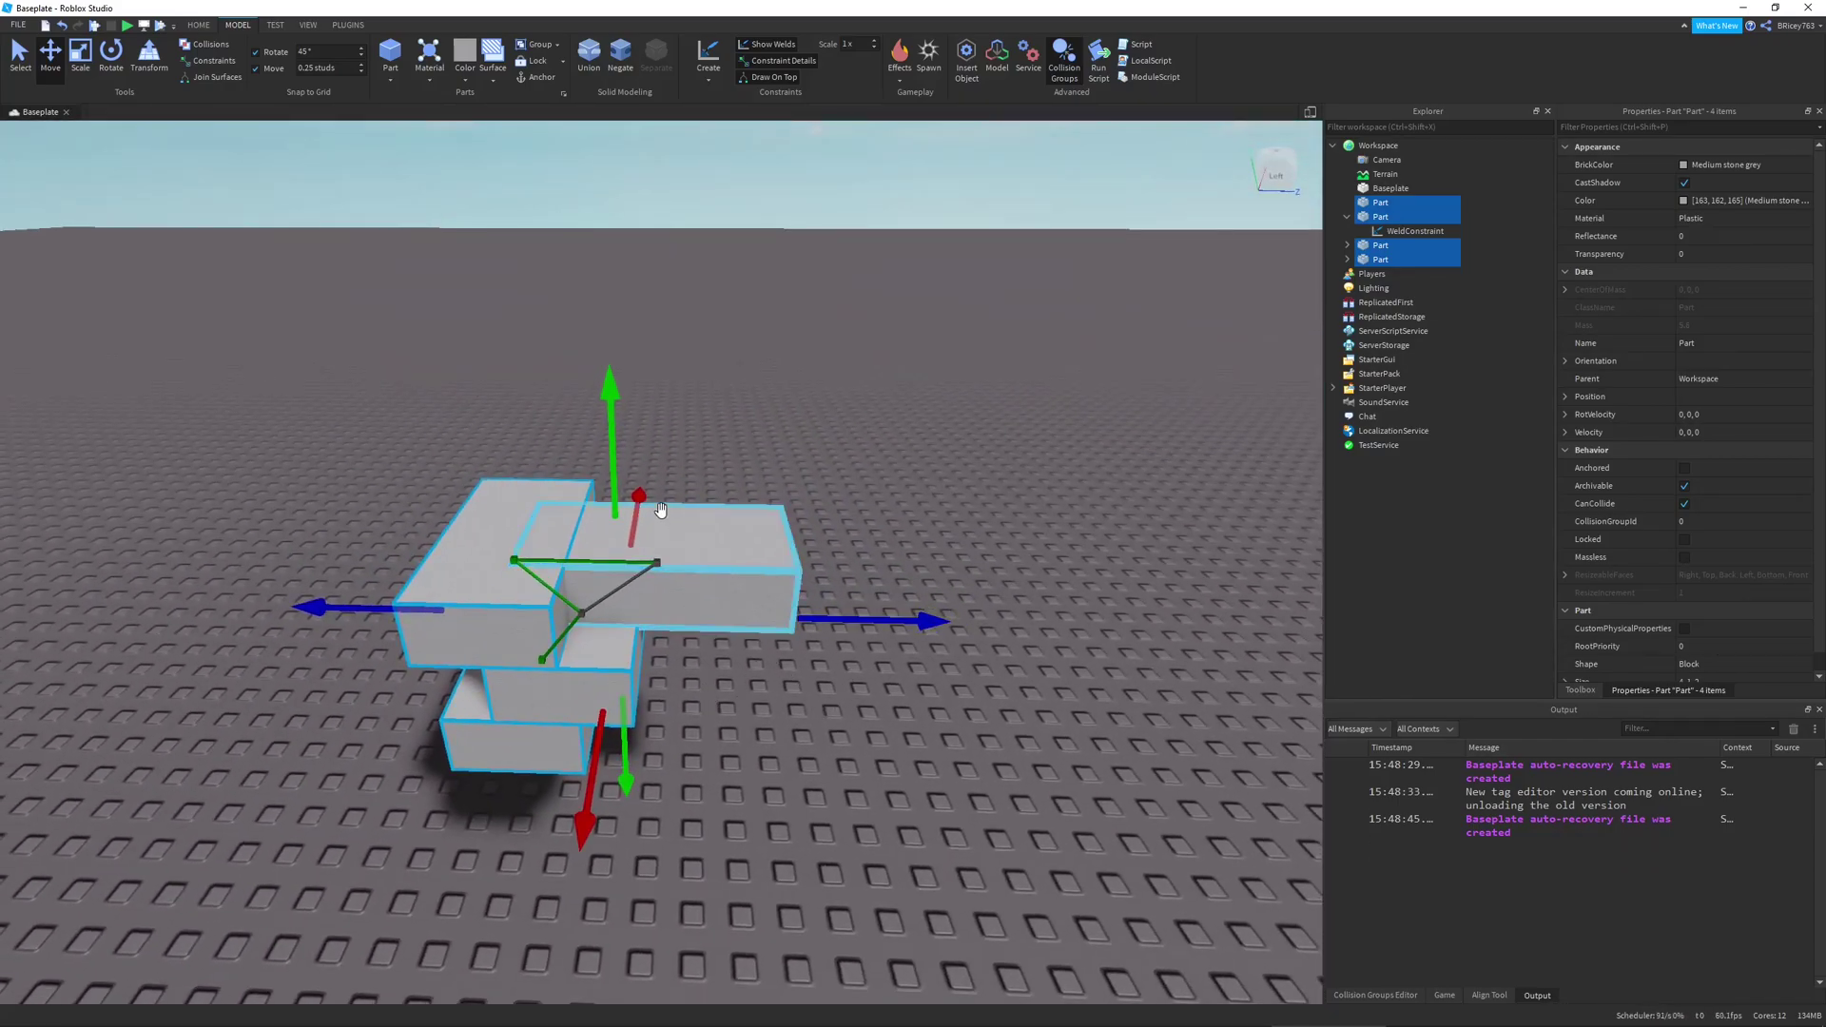
{"action": "key", "text": "ctrl+z"}
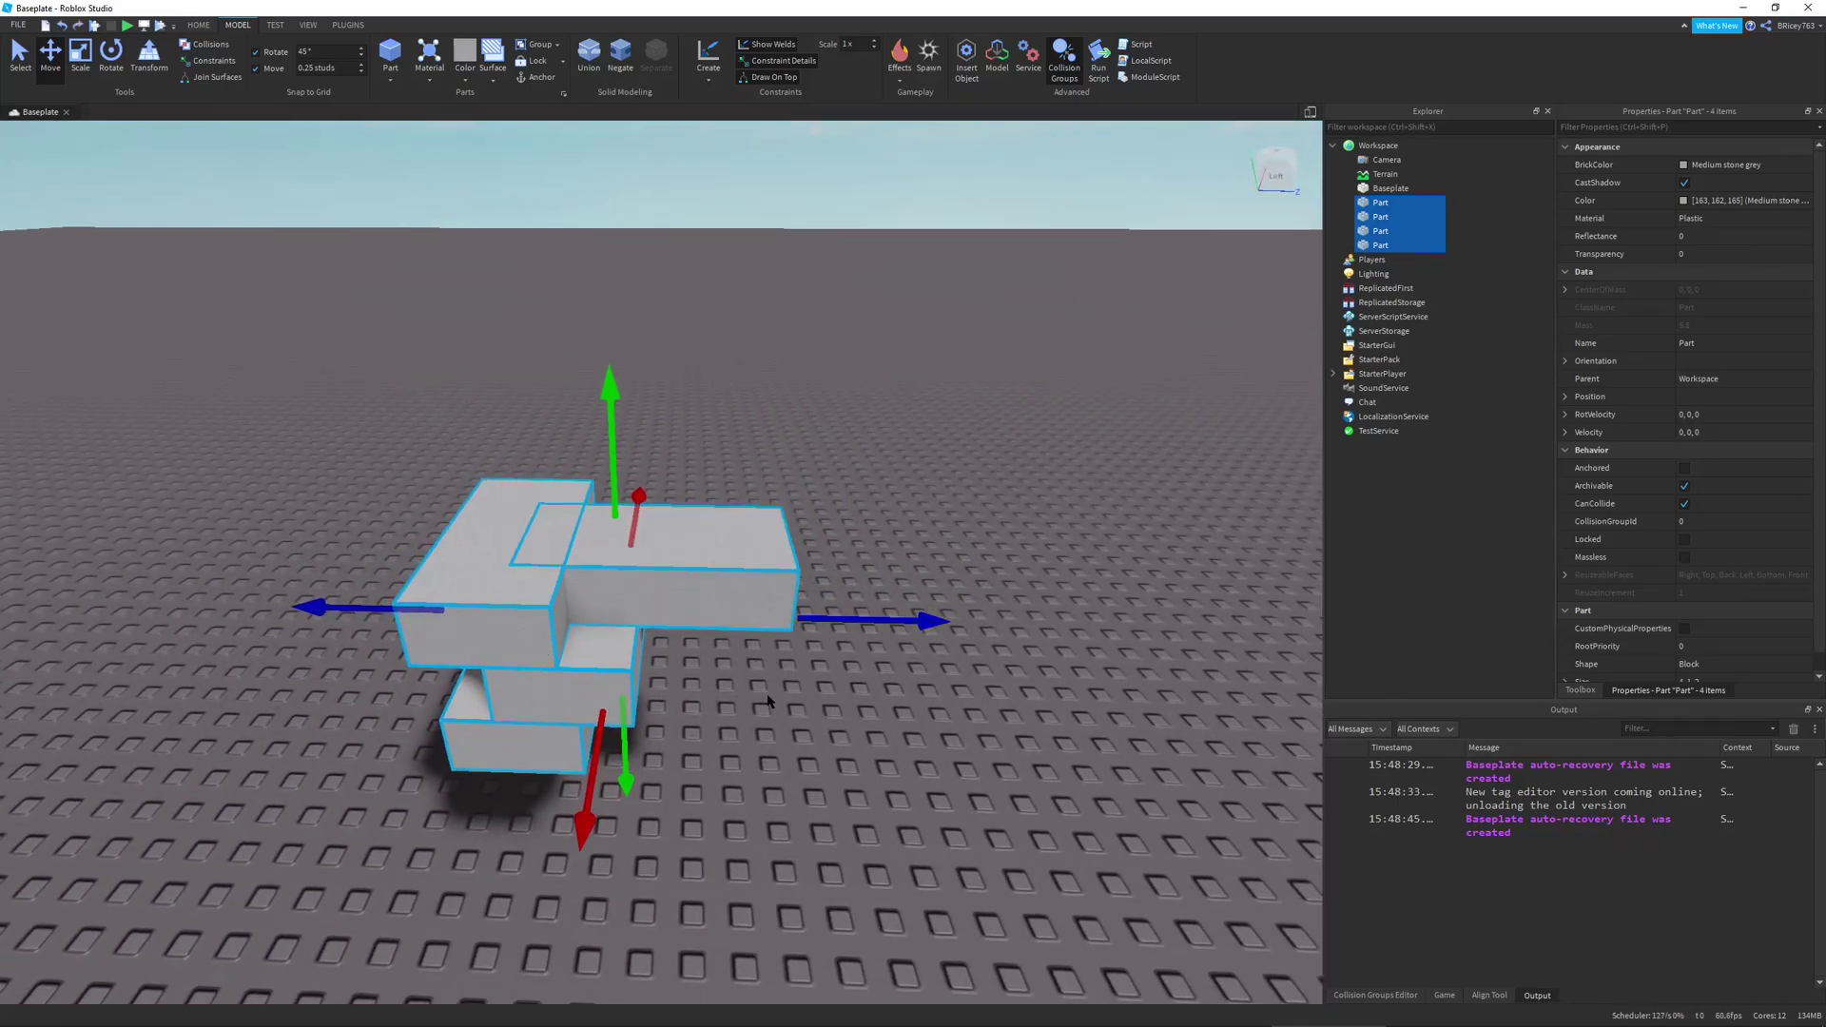
Duplicate the projecting part and place the copy apart from the stack, at position about -9.5, 7.75, -1.5
{"action": "left_click", "coordinate": [769, 701]}
{"action": "left_click", "coordinate": [836, 580]}
{"action": "key", "text": "ctrl+d"}
{"action": "left_click_drag", "start_coordinate": [836, 579], "coordinate": [1052, 568]}
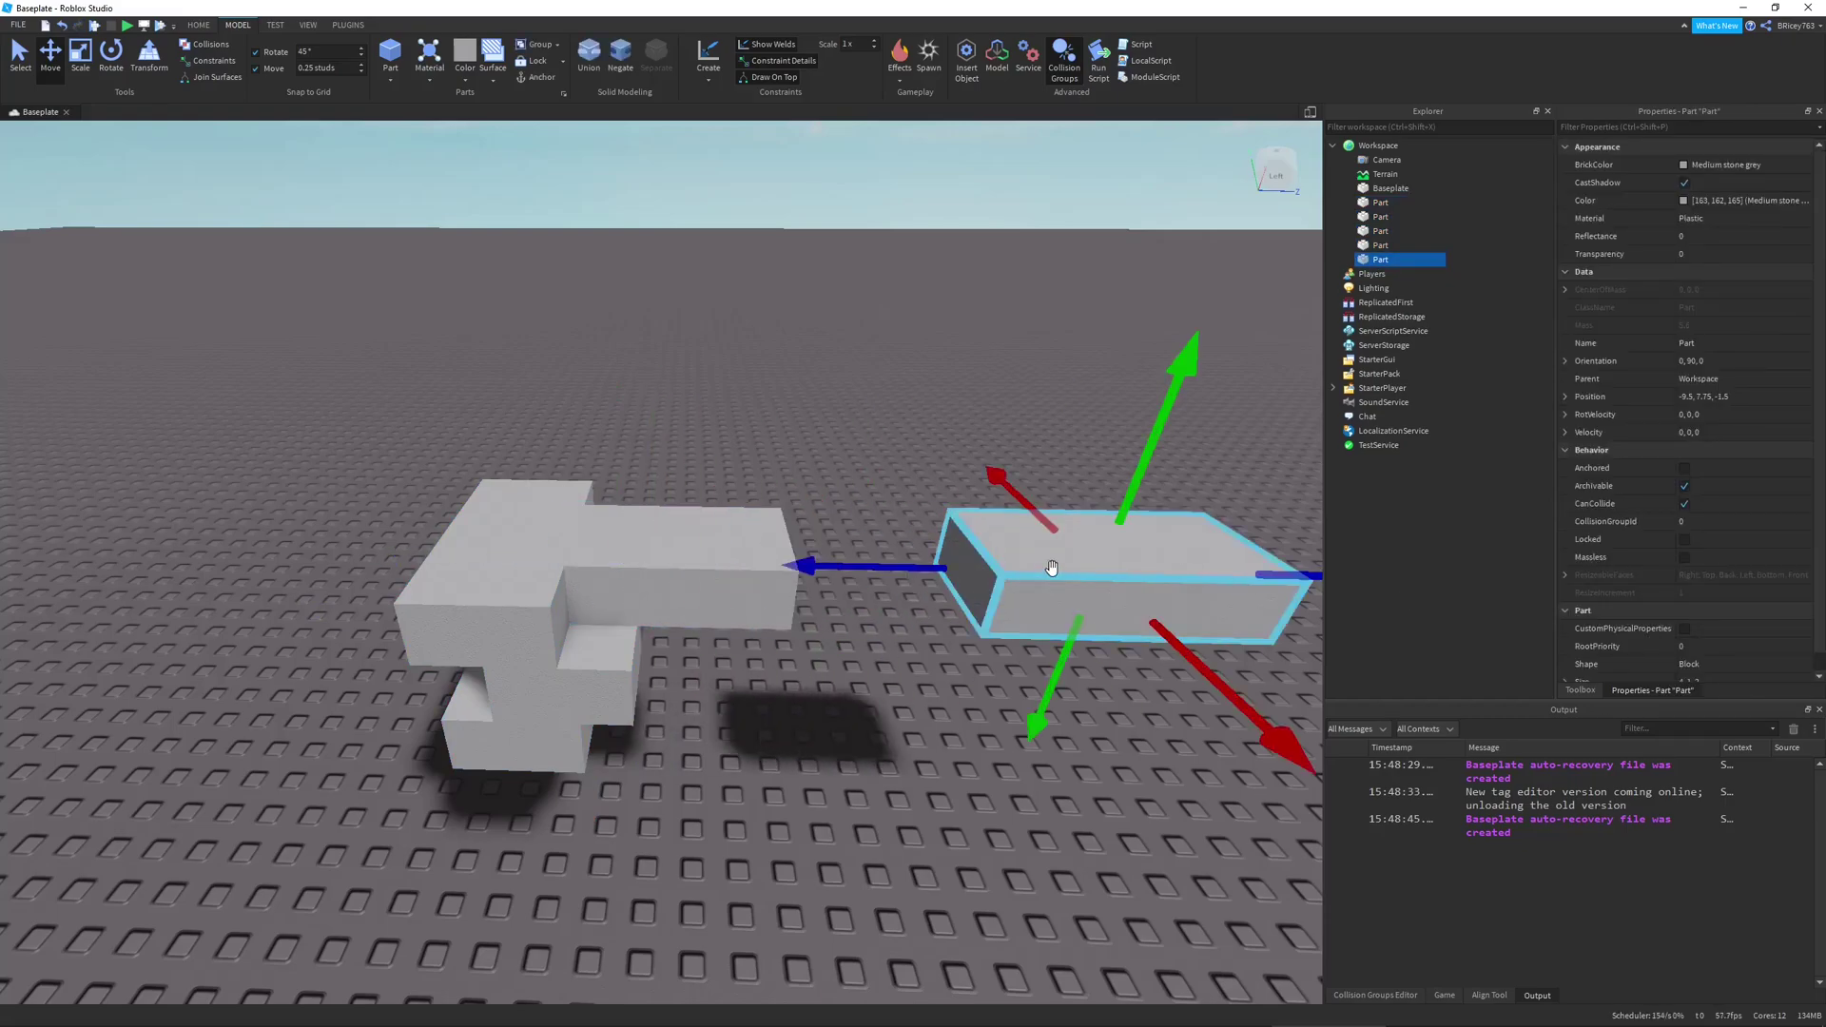
{"action": "scroll", "coordinate": [1052, 568], "scroll_direction": "down", "scroll_amount": 5}
{"action": "left_click", "coordinate": [704, 607]}
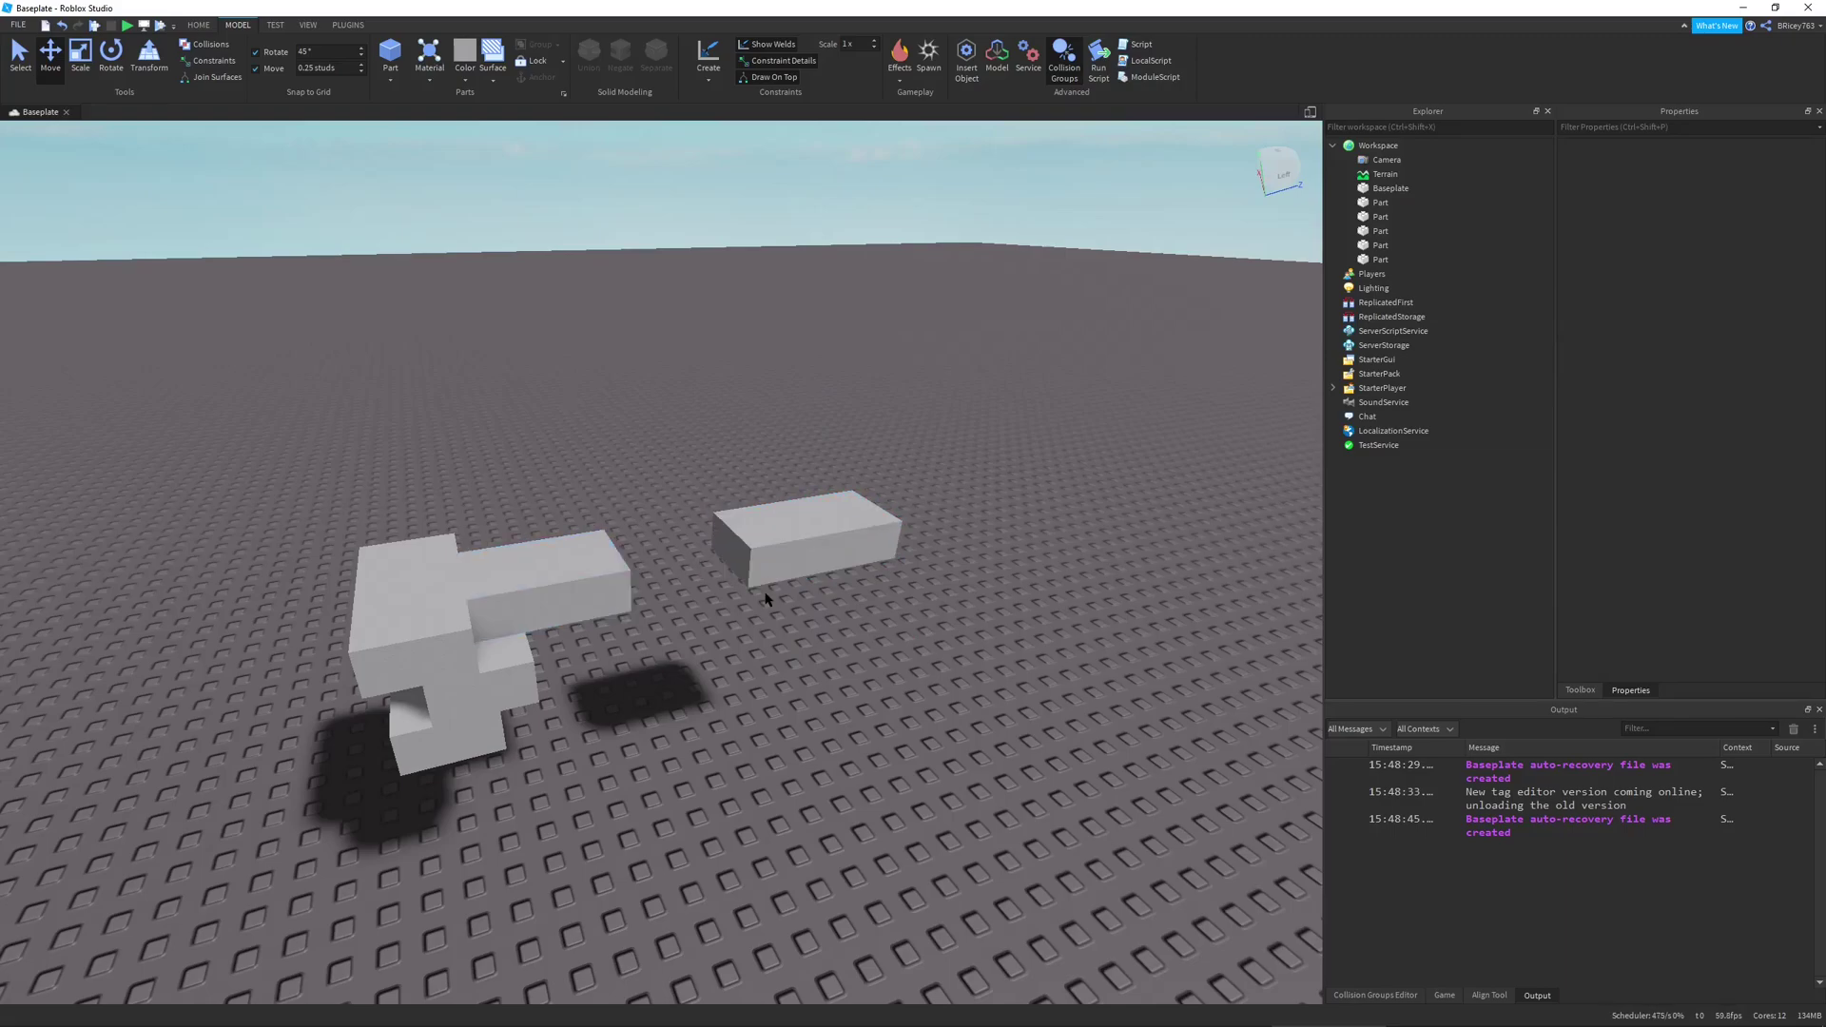
Select all five parts, including the detached one, and create WeldConstraints between them with the Weld command
{"action": "right_click_drag", "start_coordinate": [650, 572], "coordinate": [388, 314]}
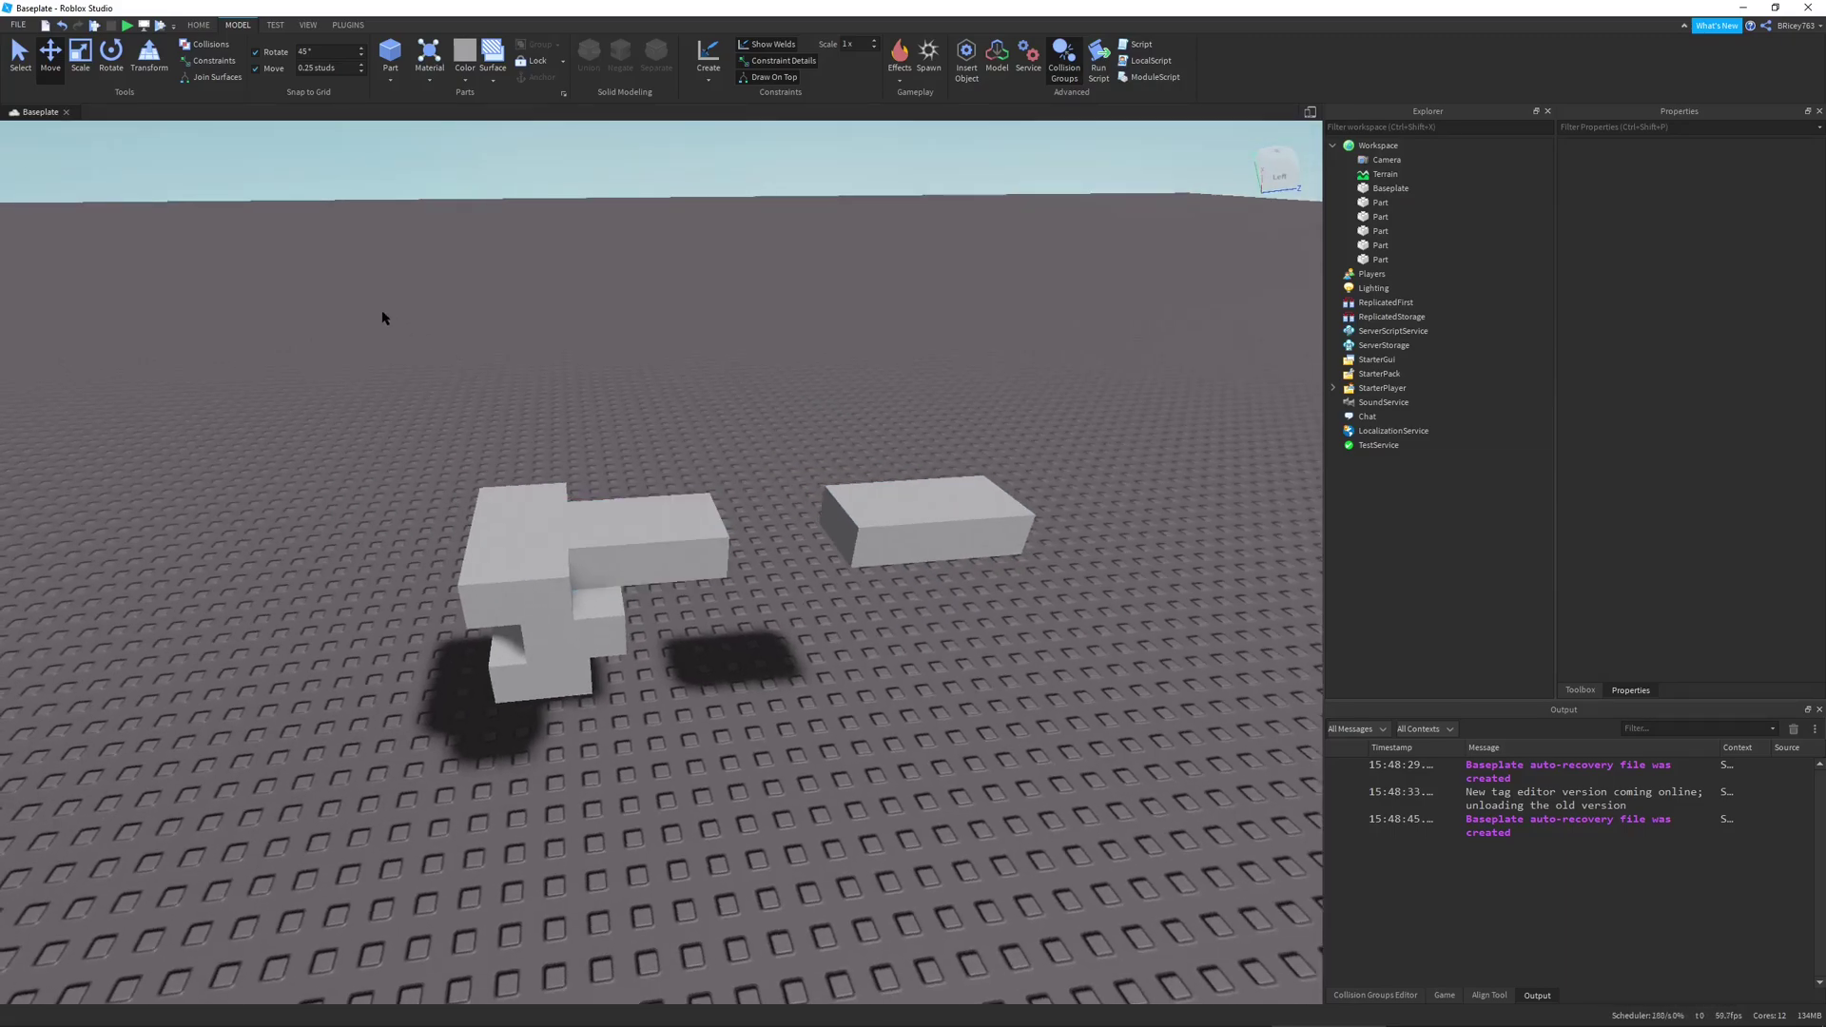
{"action": "left_click_drag", "start_coordinate": [387, 314], "coordinate": [1227, 828]}
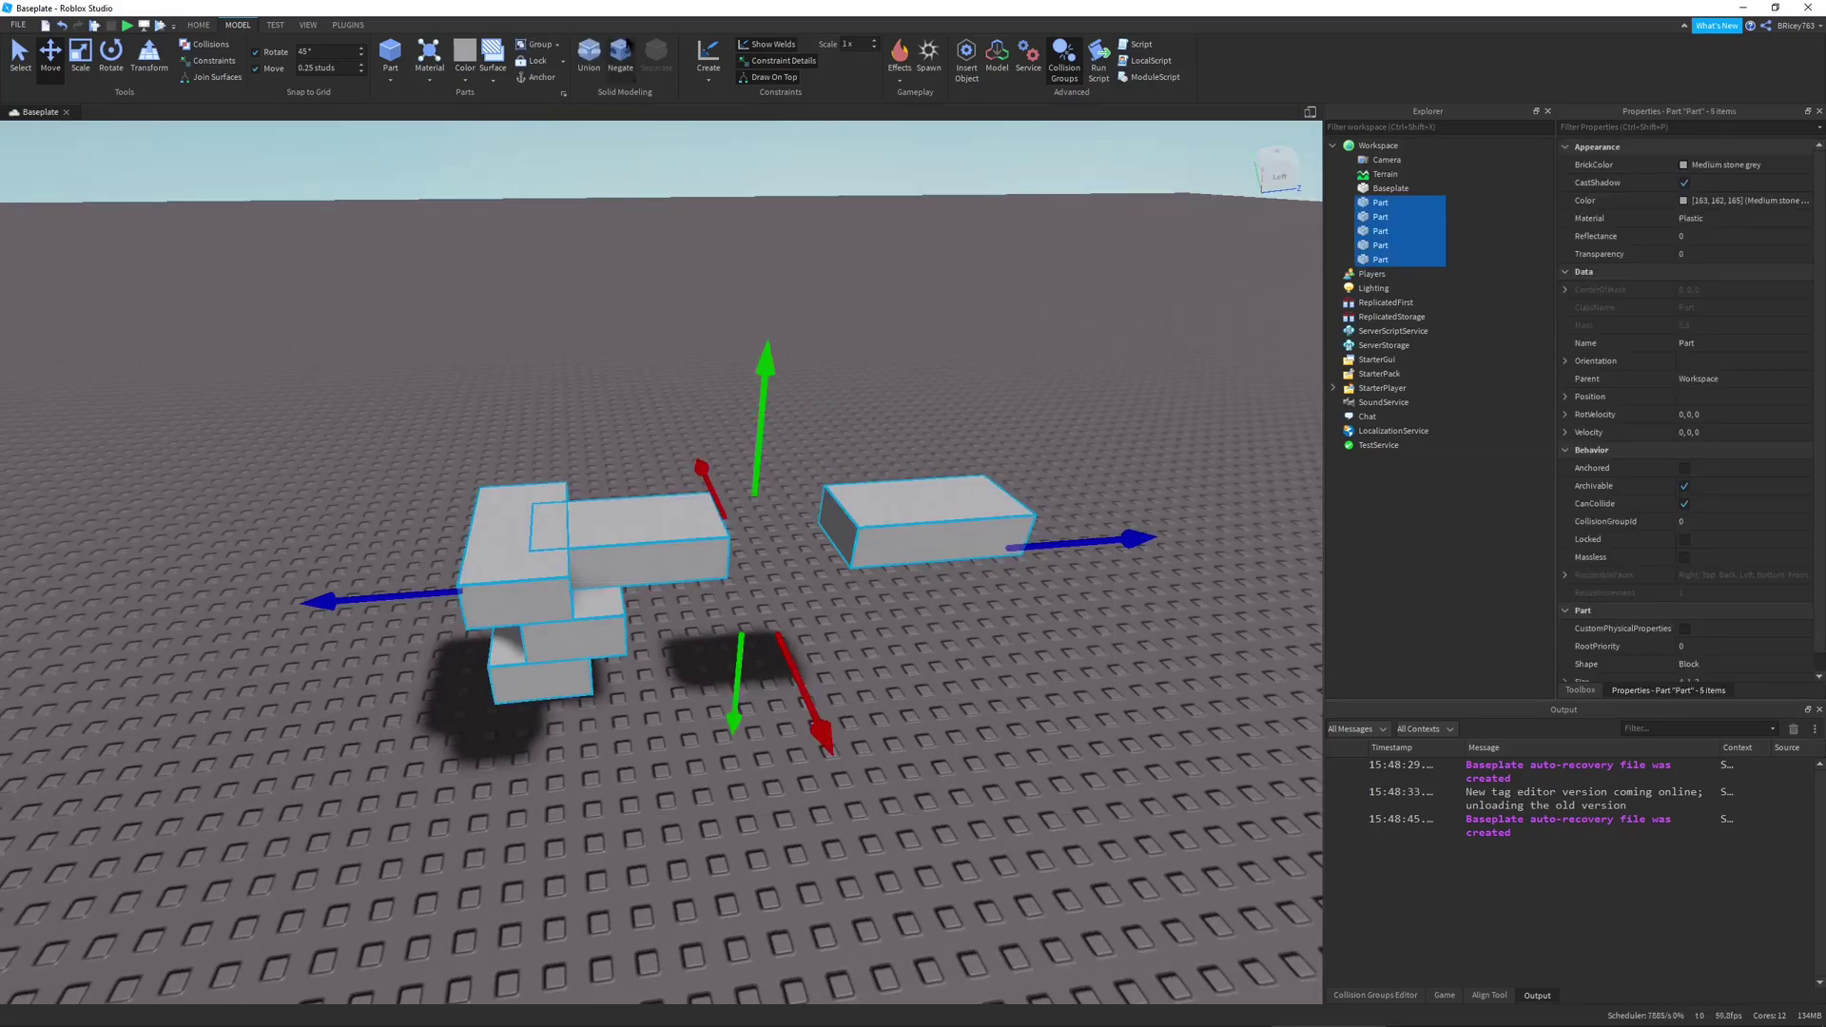
{"action": "left_click", "coordinate": [709, 53]}
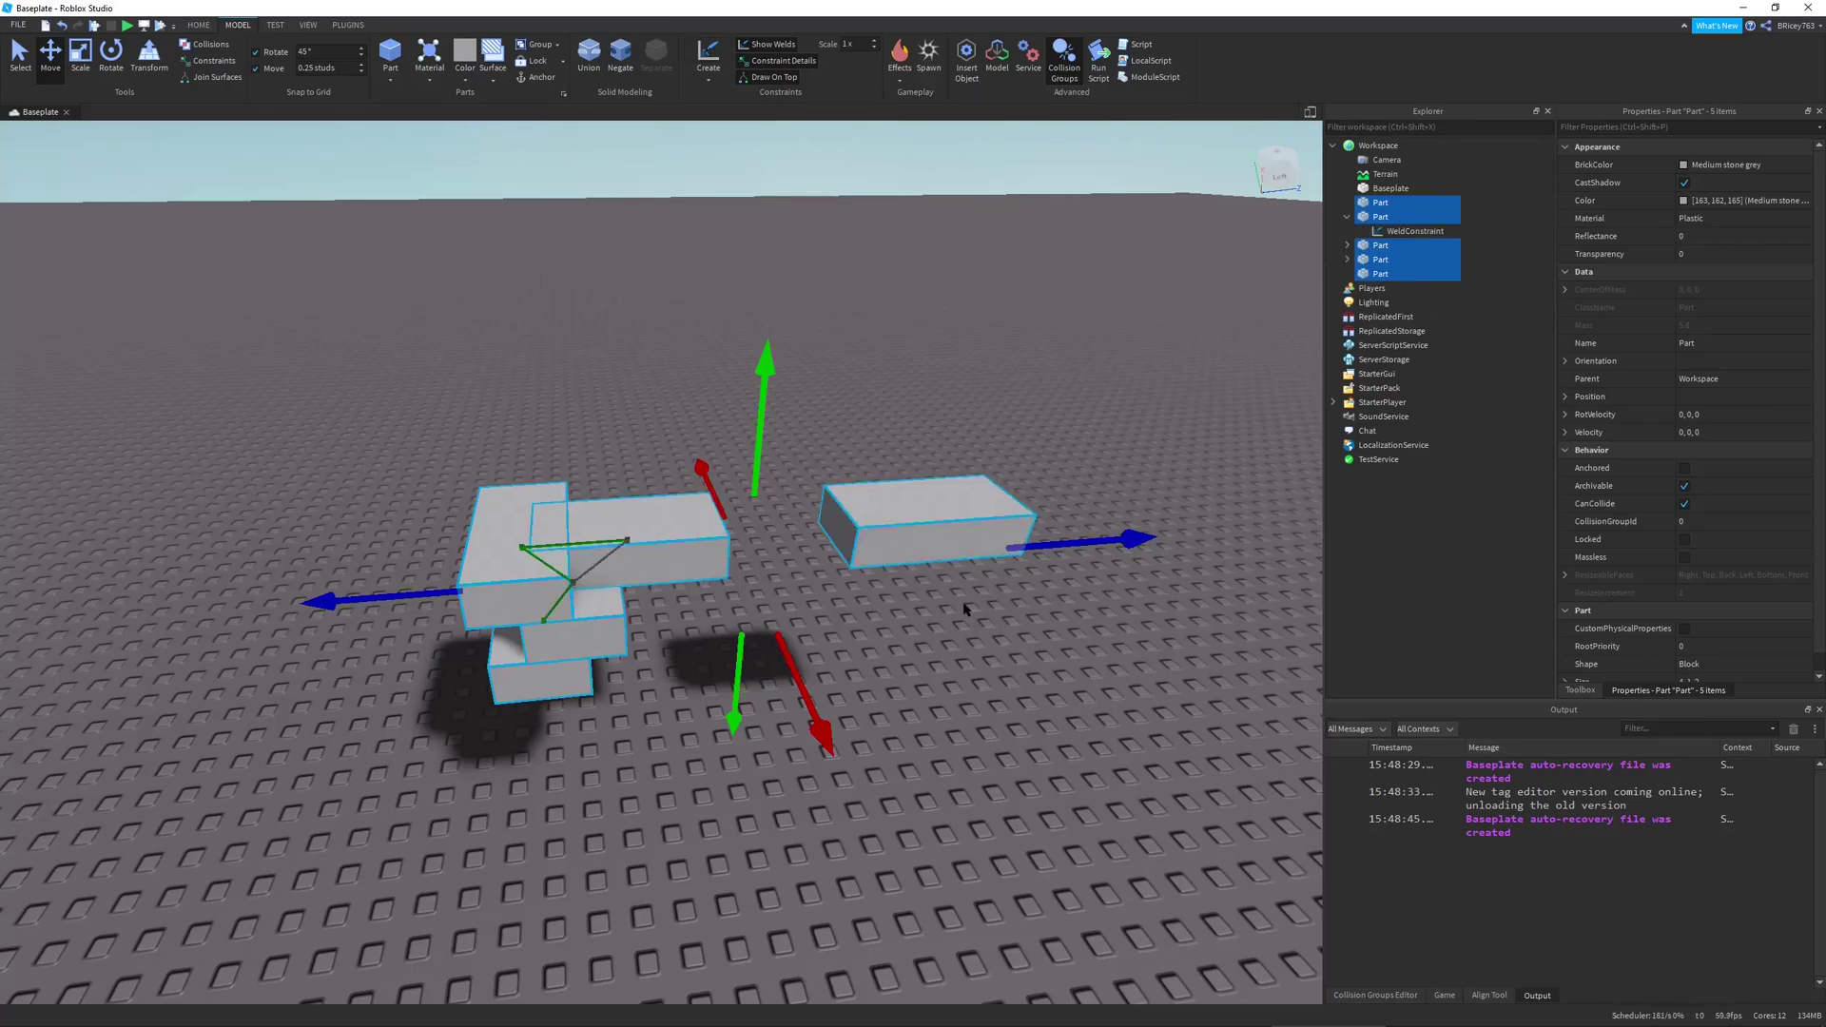
{"action": "left_click", "coordinate": [989, 683]}
{"action": "scroll", "coordinate": [994, 685], "scroll_direction": "up", "scroll_amount": 5}
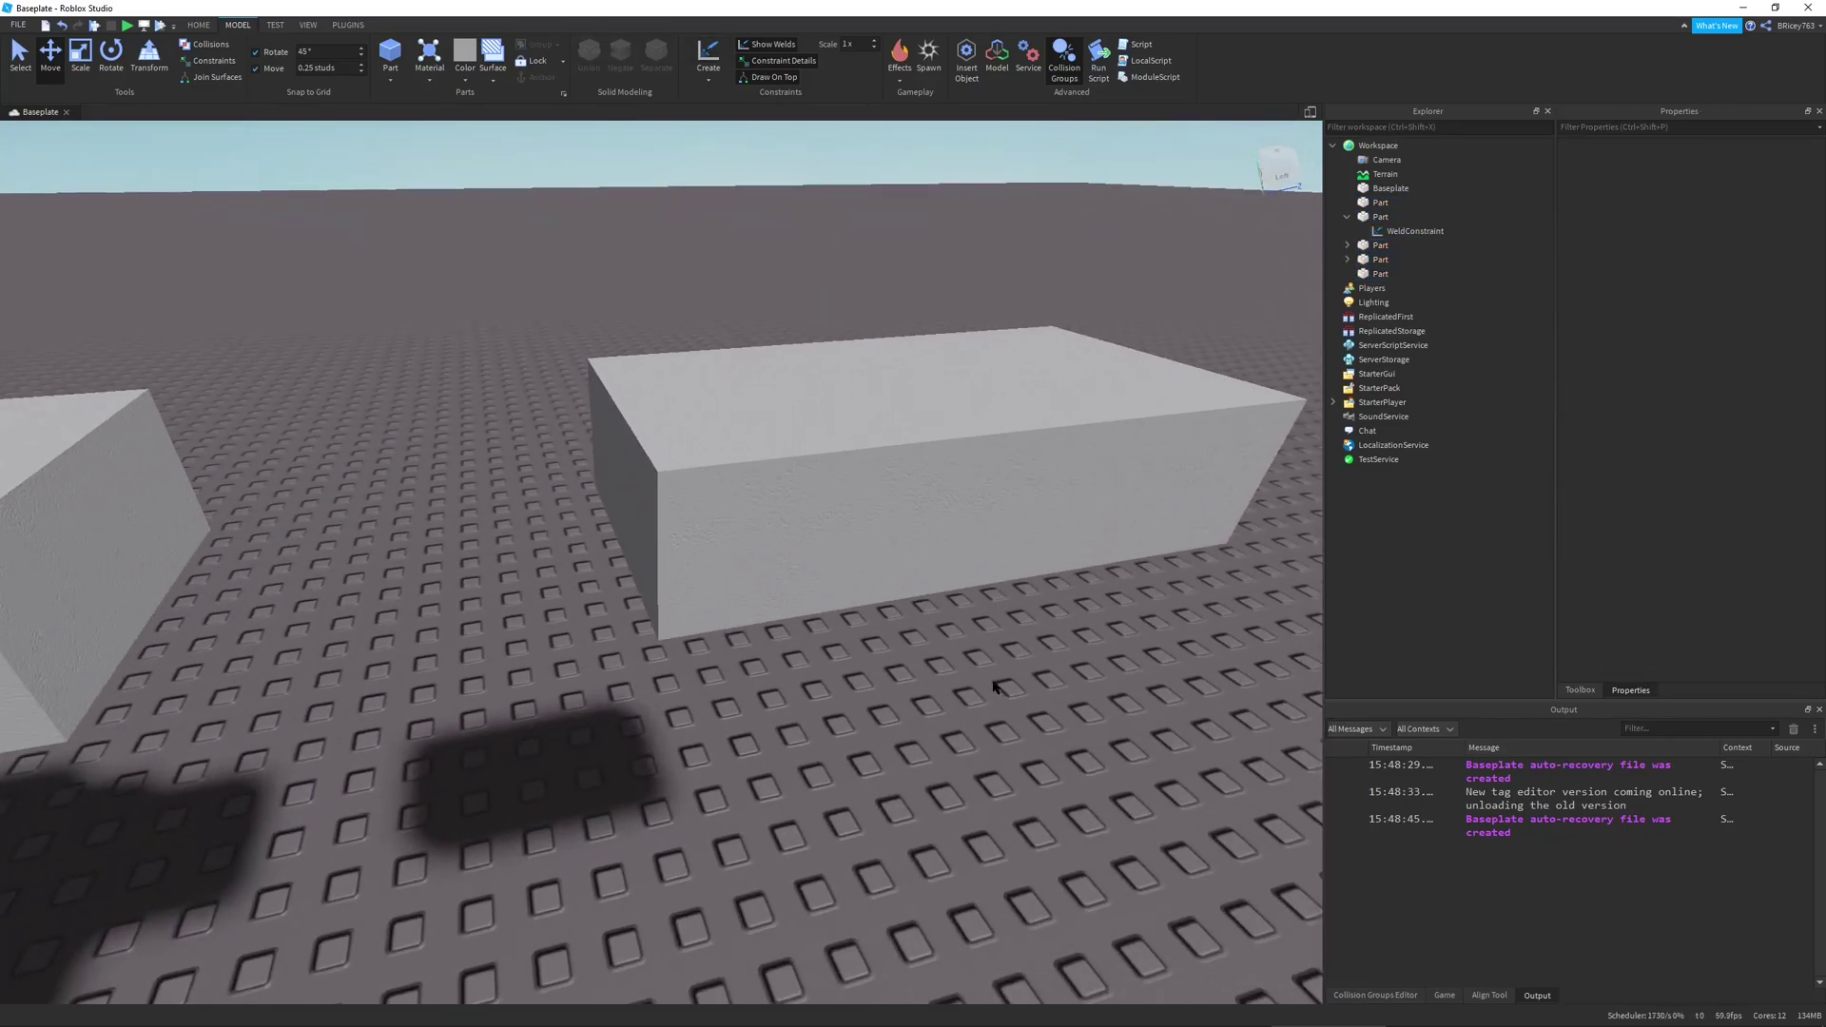
{"action": "scroll", "coordinate": [993, 685], "scroll_direction": "down", "scroll_amount": 5}
Slide the detached part lengthwise until it meets the end of the part projecting from the stack
{"action": "left_click", "coordinate": [1006, 644]}
{"action": "scroll", "coordinate": [989, 609], "scroll_direction": "down", "scroll_amount": 3}
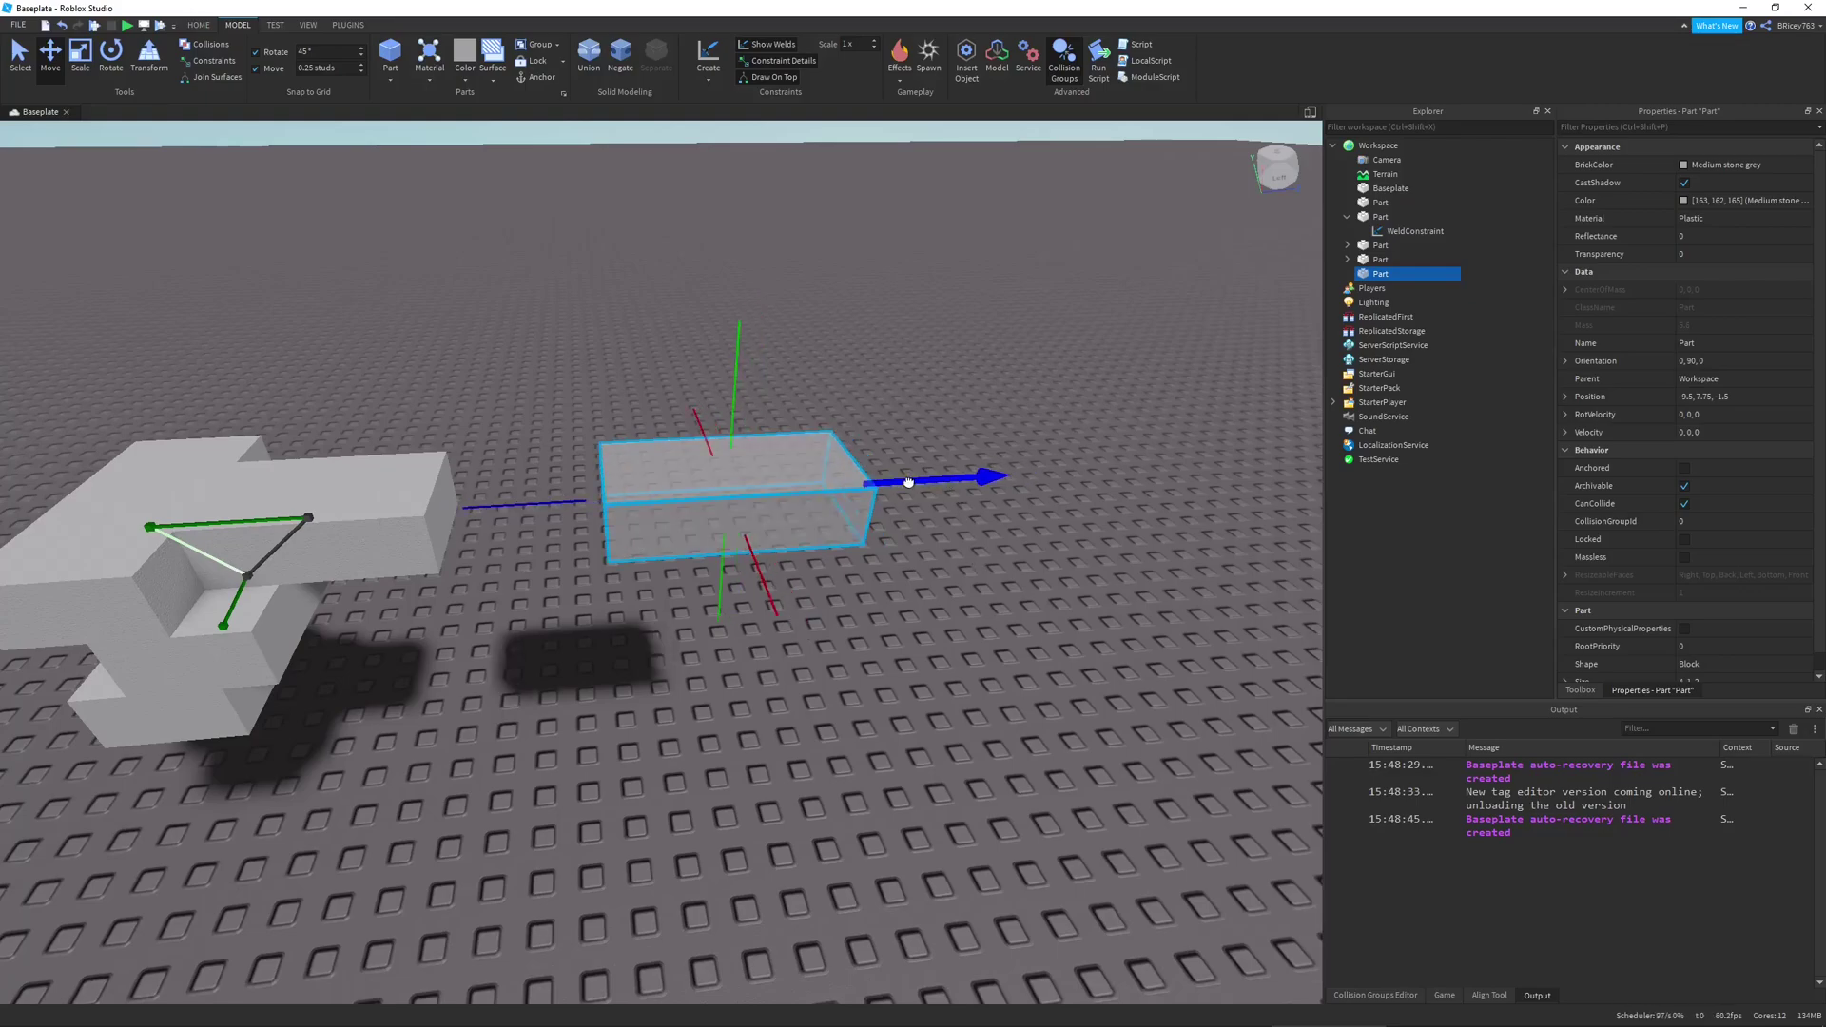
{"action": "left_click_drag", "start_coordinate": [909, 484], "coordinate": [770, 478]}
{"action": "key", "text": "a"}
{"action": "left_click", "coordinate": [282, 232]}
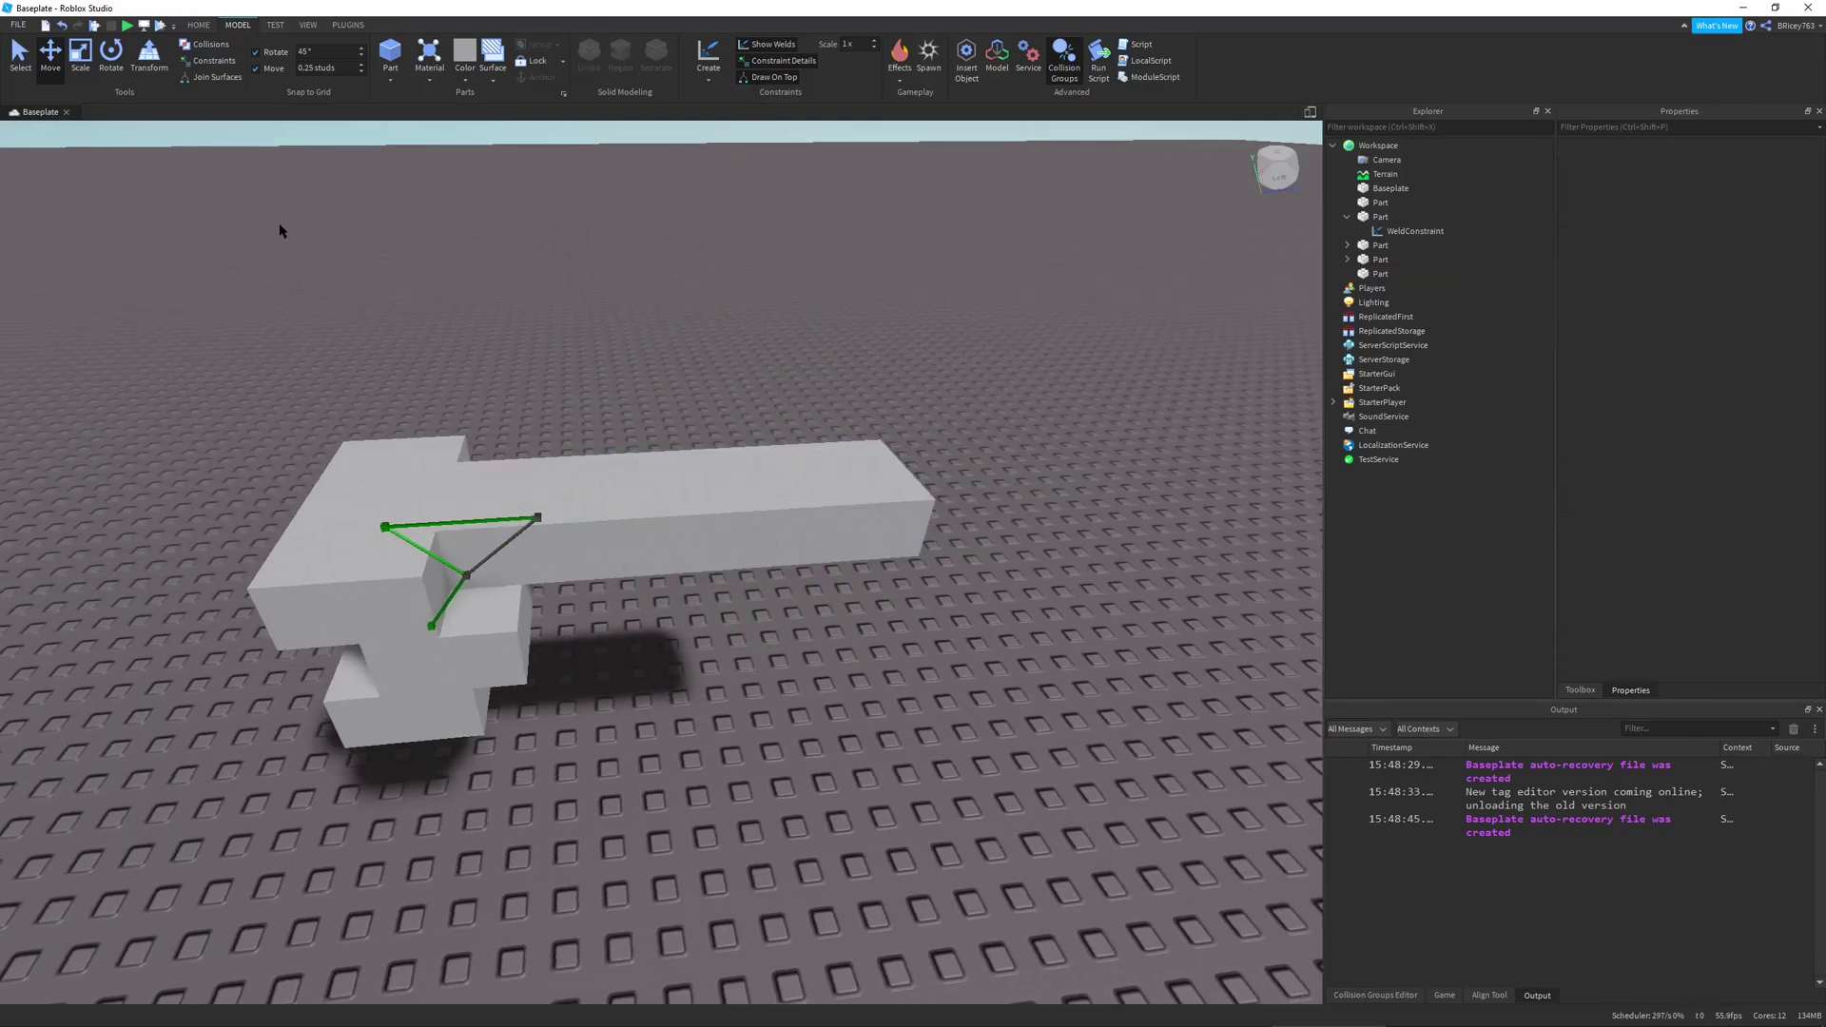
Select all five touching parts and weld them together again with WeldConstraints
{"action": "left_click_drag", "start_coordinate": [224, 204], "coordinate": [1009, 780]}
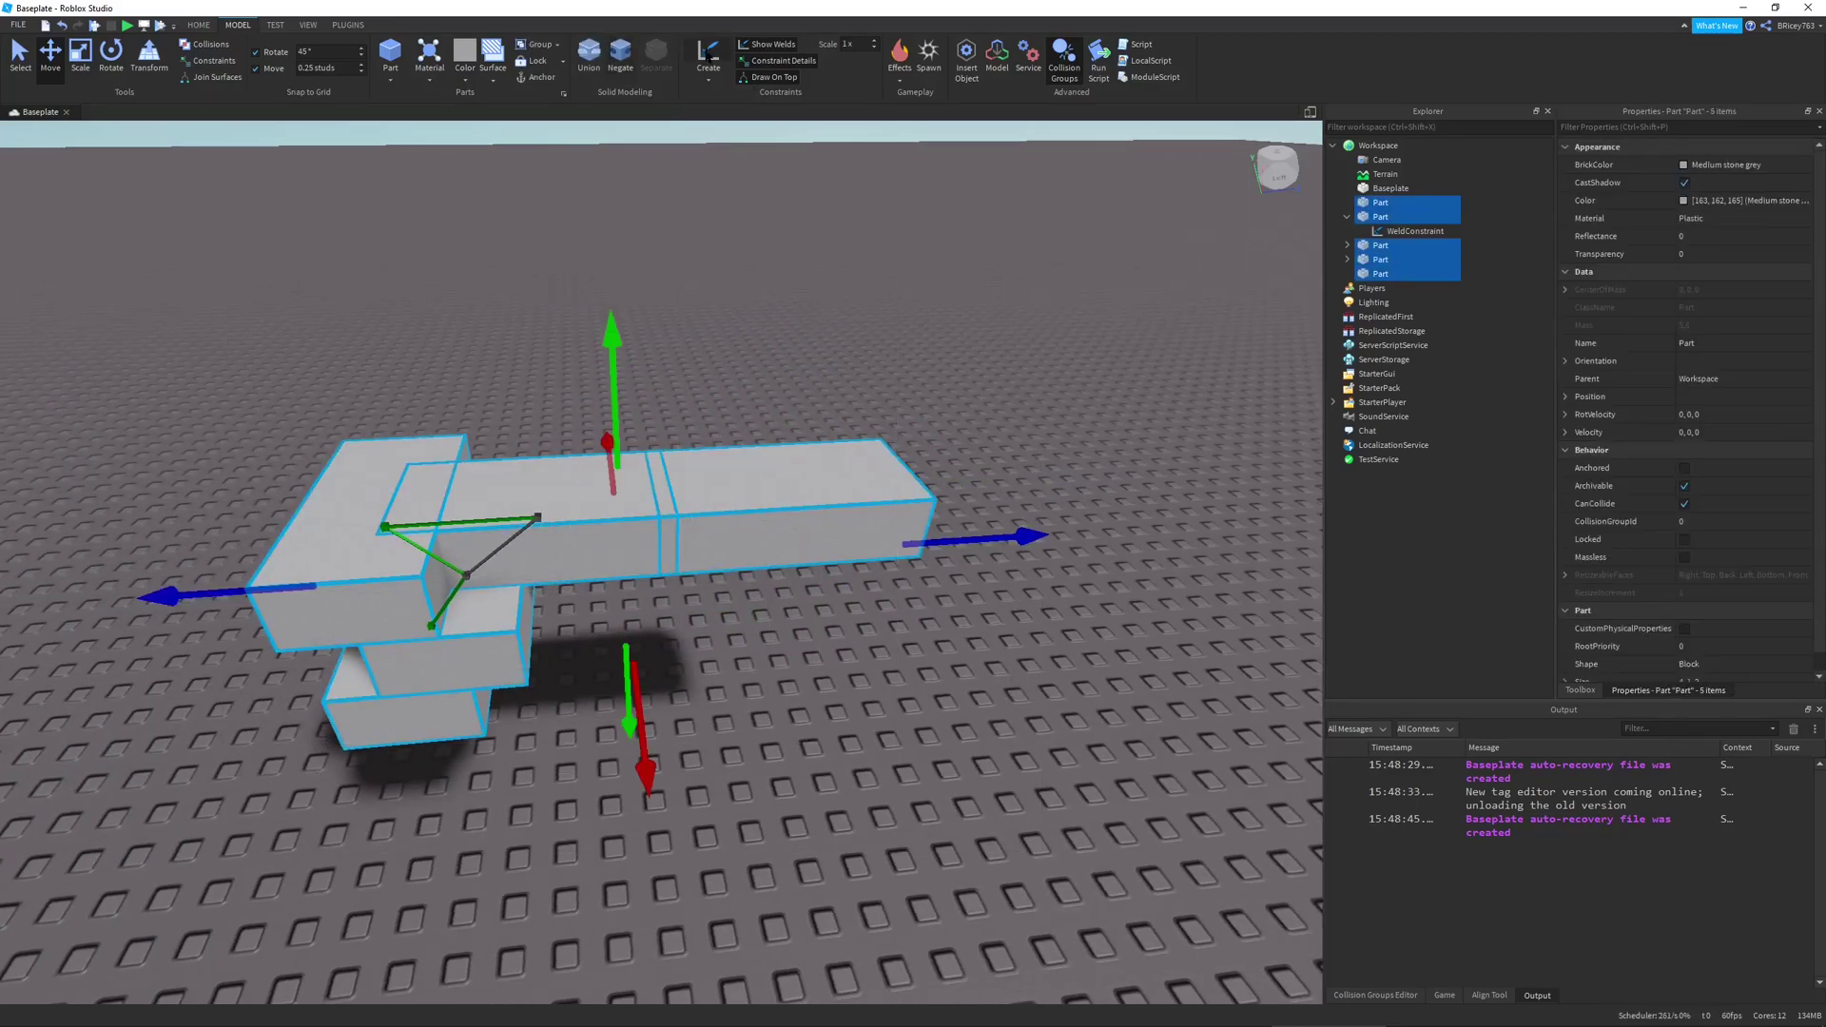
{"action": "left_click", "coordinate": [870, 683]}
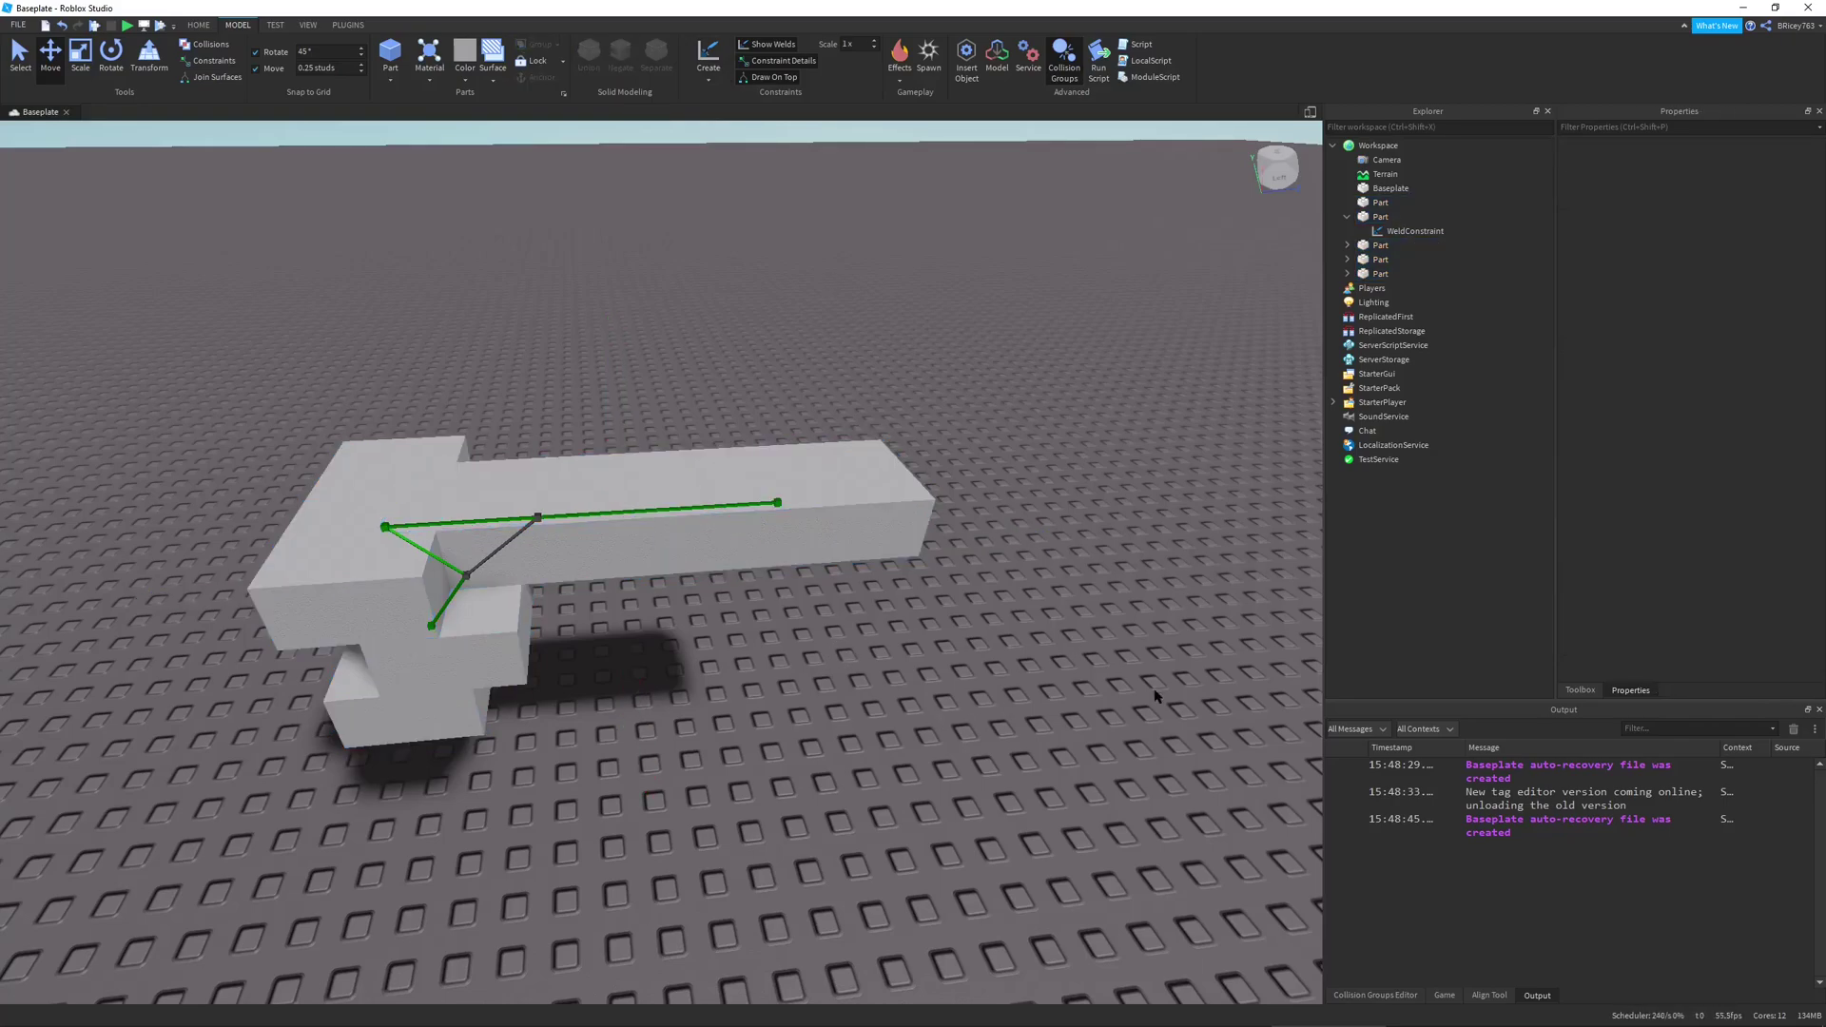
Play-test the place to watch how the welded assembly falls, and stop the test
{"action": "right_click_drag", "start_coordinate": [1062, 690], "coordinate": [1063, 690]}
{"action": "left_click", "coordinate": [128, 26]}
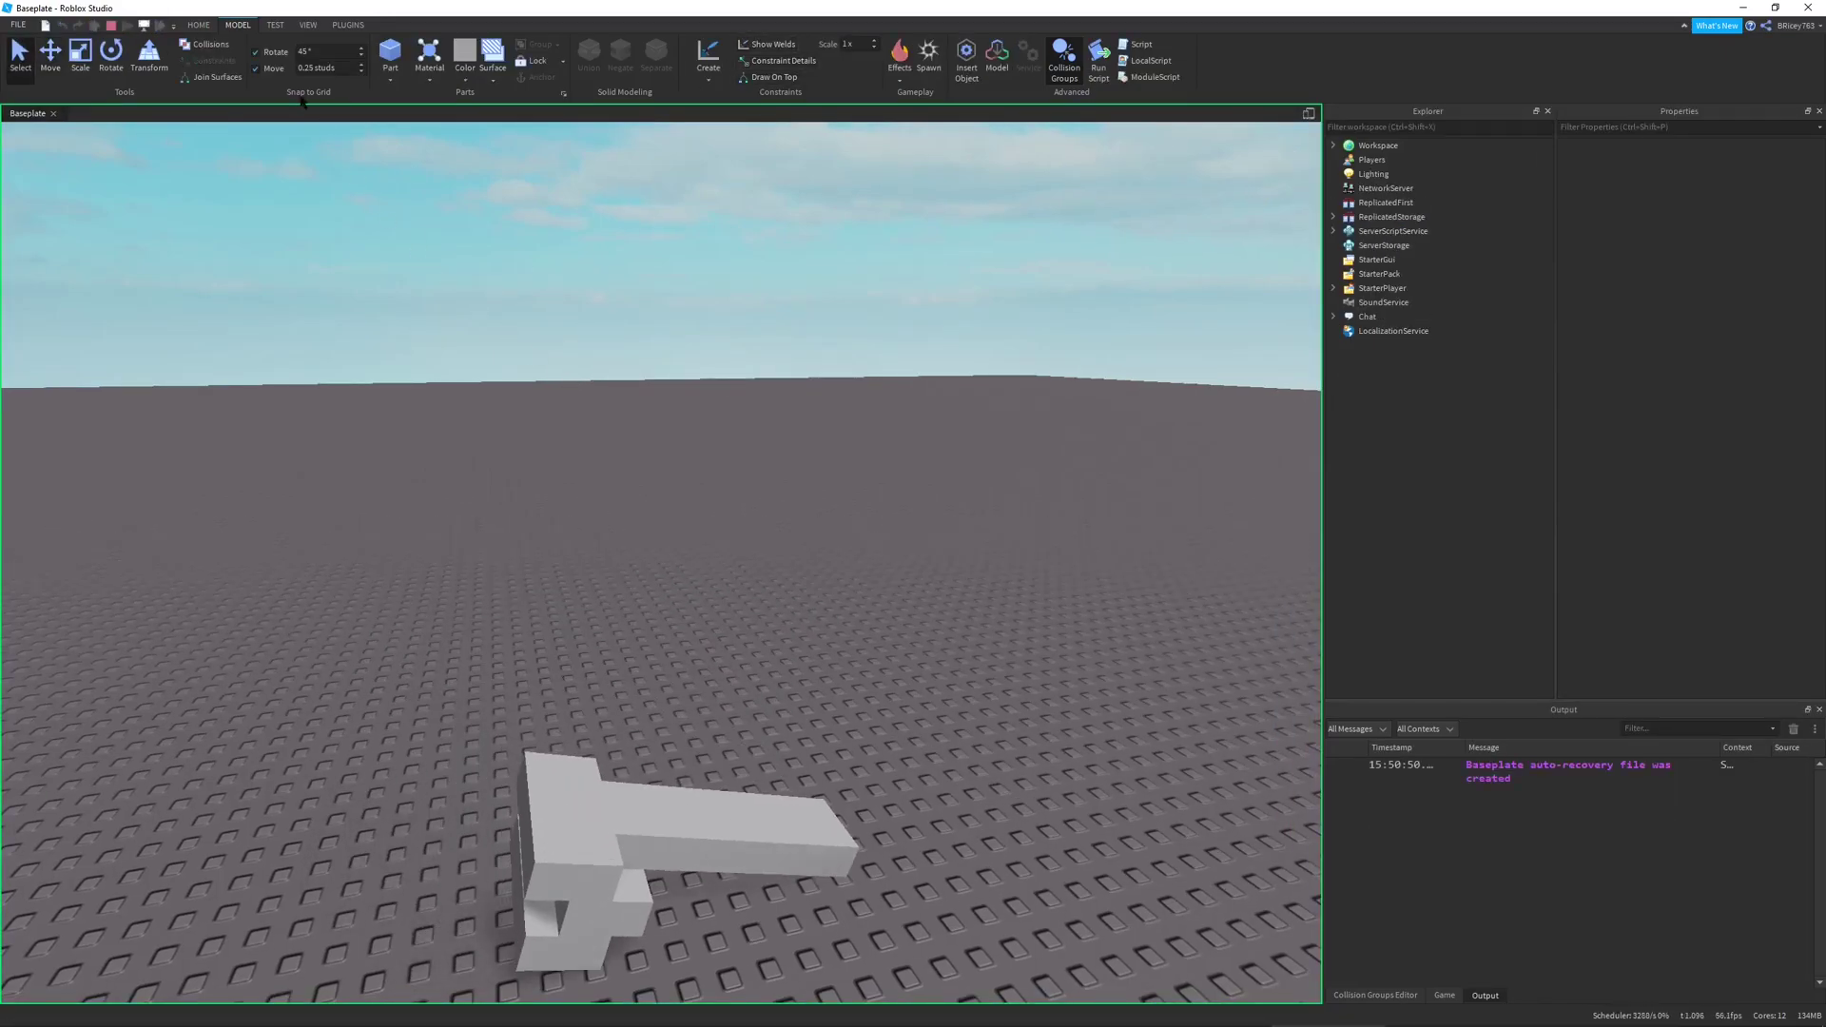
{"action": "key", "text": "shift+F5"}
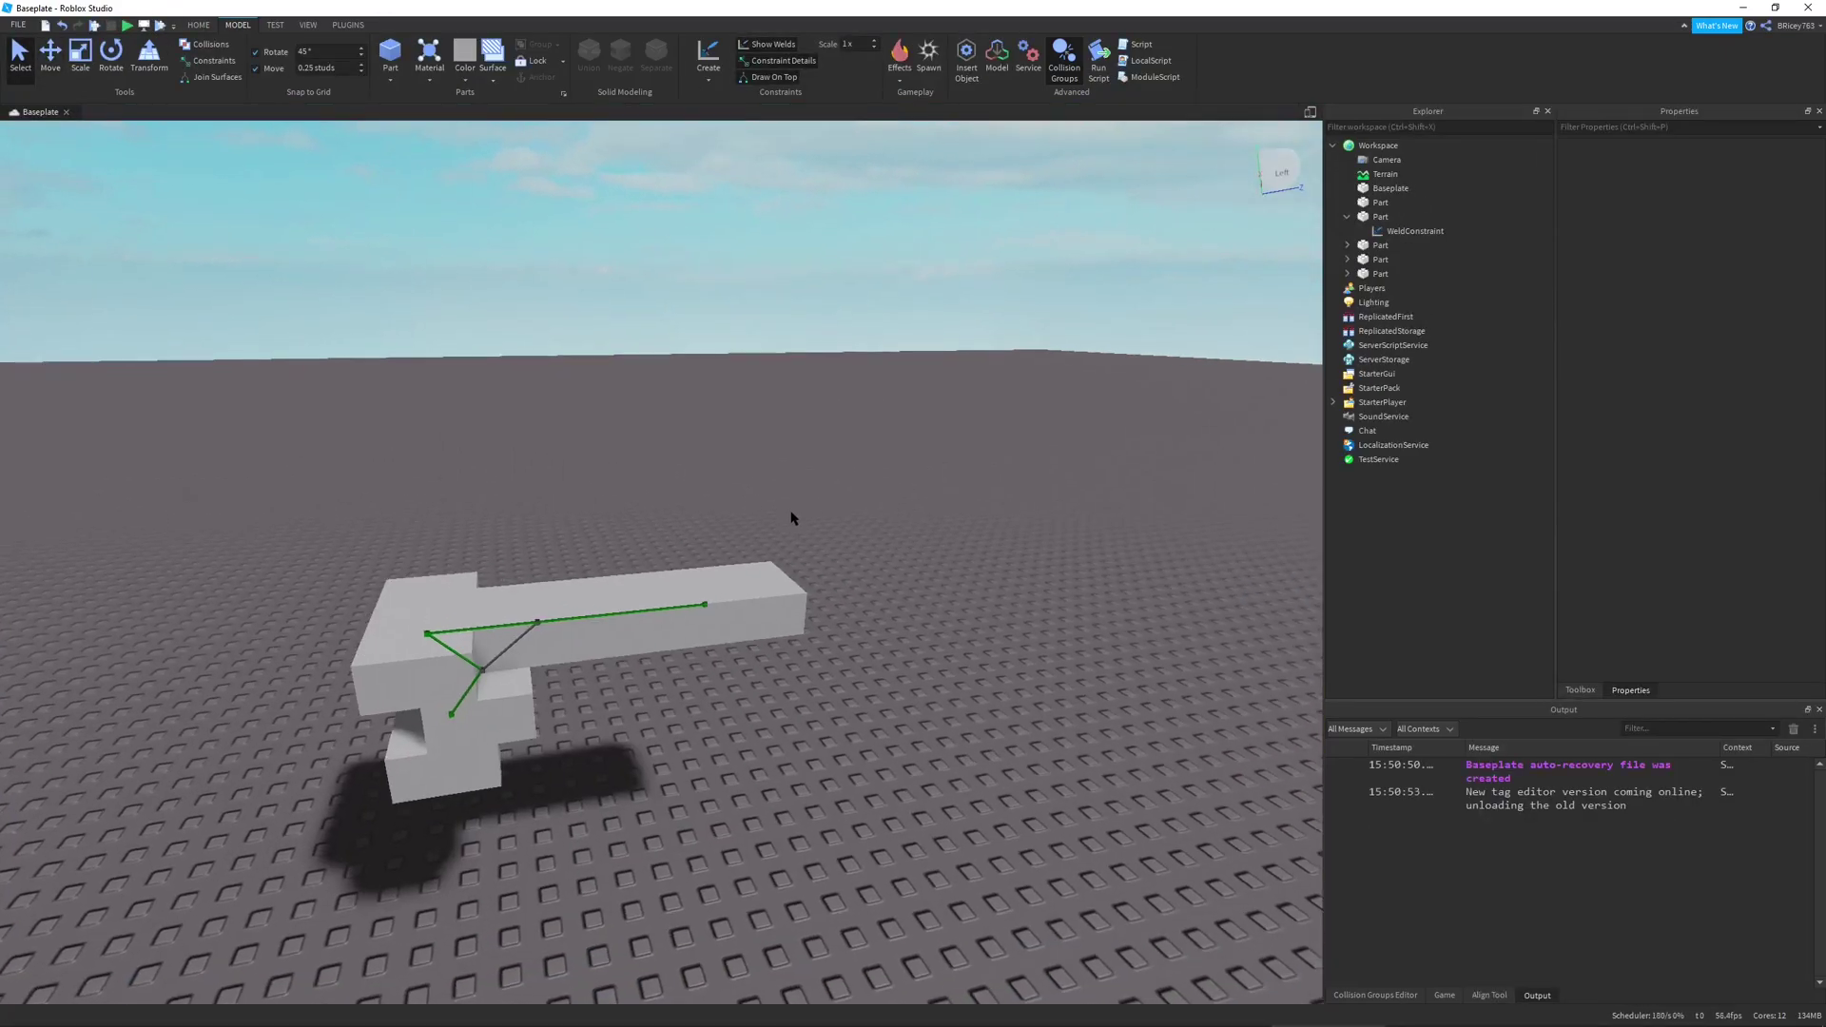
Examine the properties of the WeldConstraint joining the two lowest parts and of the grey weld link to the projecting part
{"action": "scroll", "coordinate": [795, 516], "scroll_direction": "up", "scroll_amount": 3}
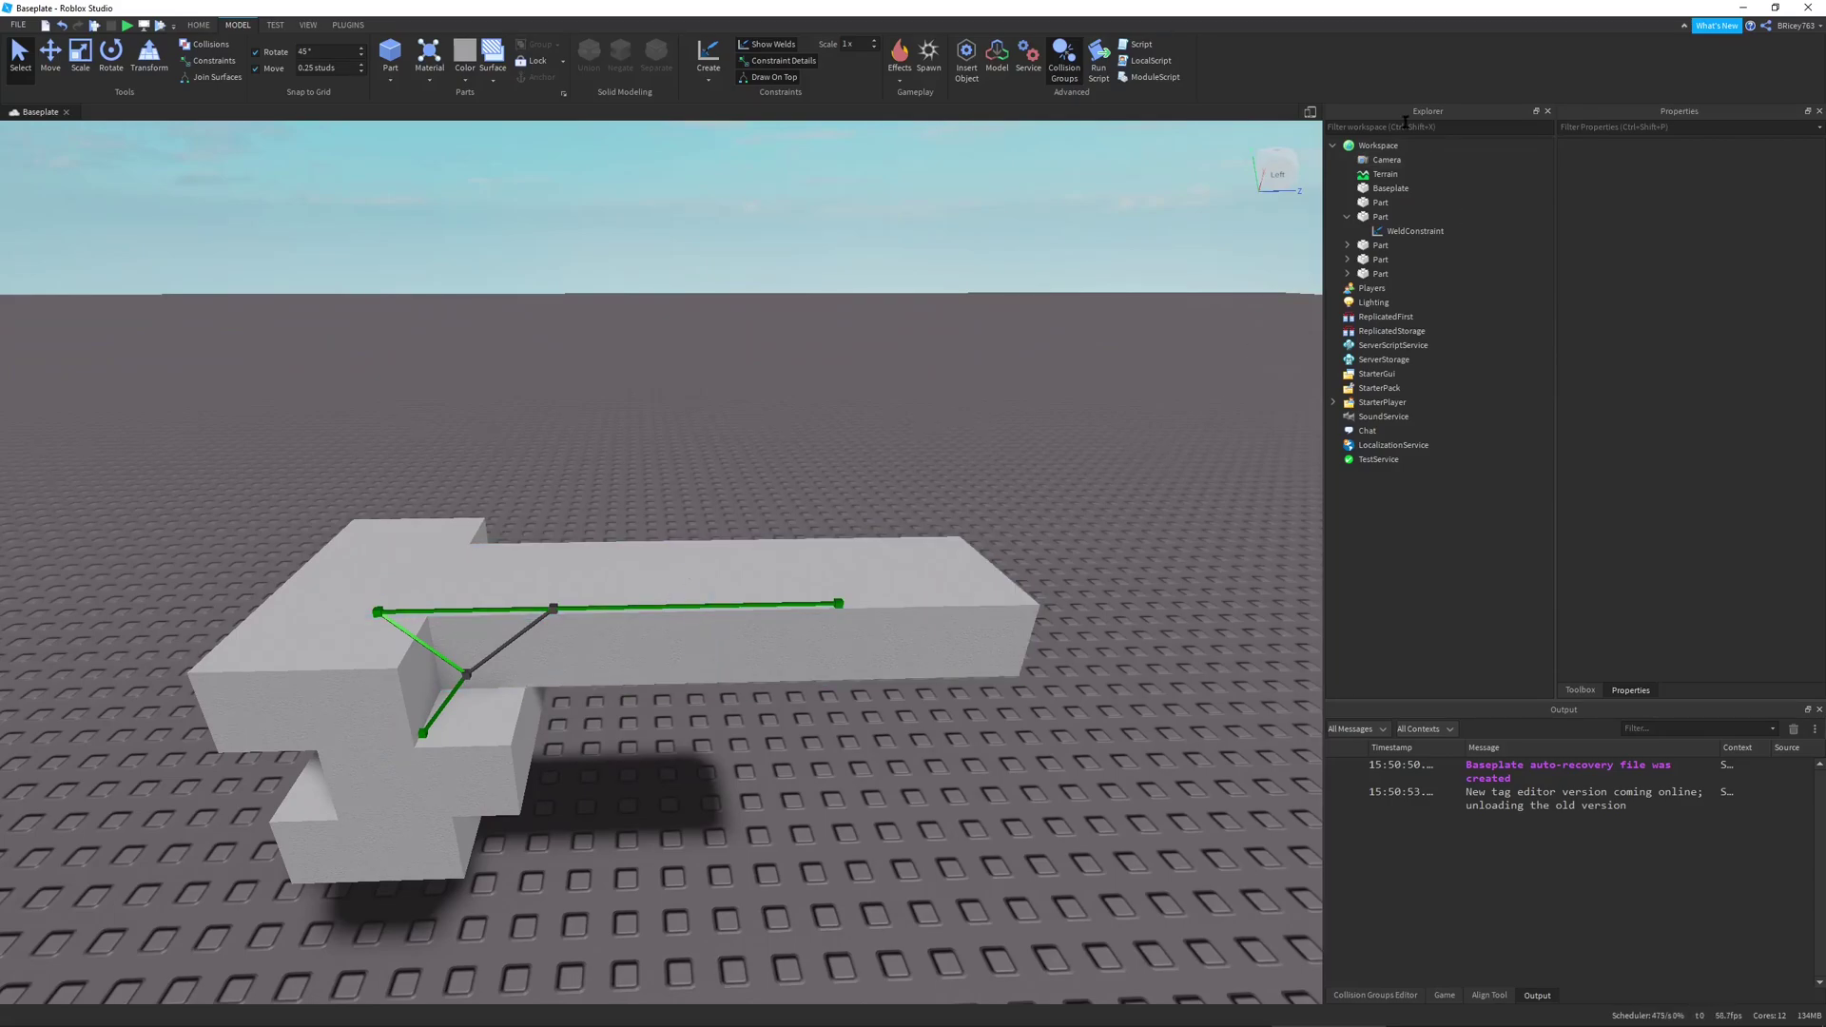
{"action": "left_click", "coordinate": [1418, 232]}
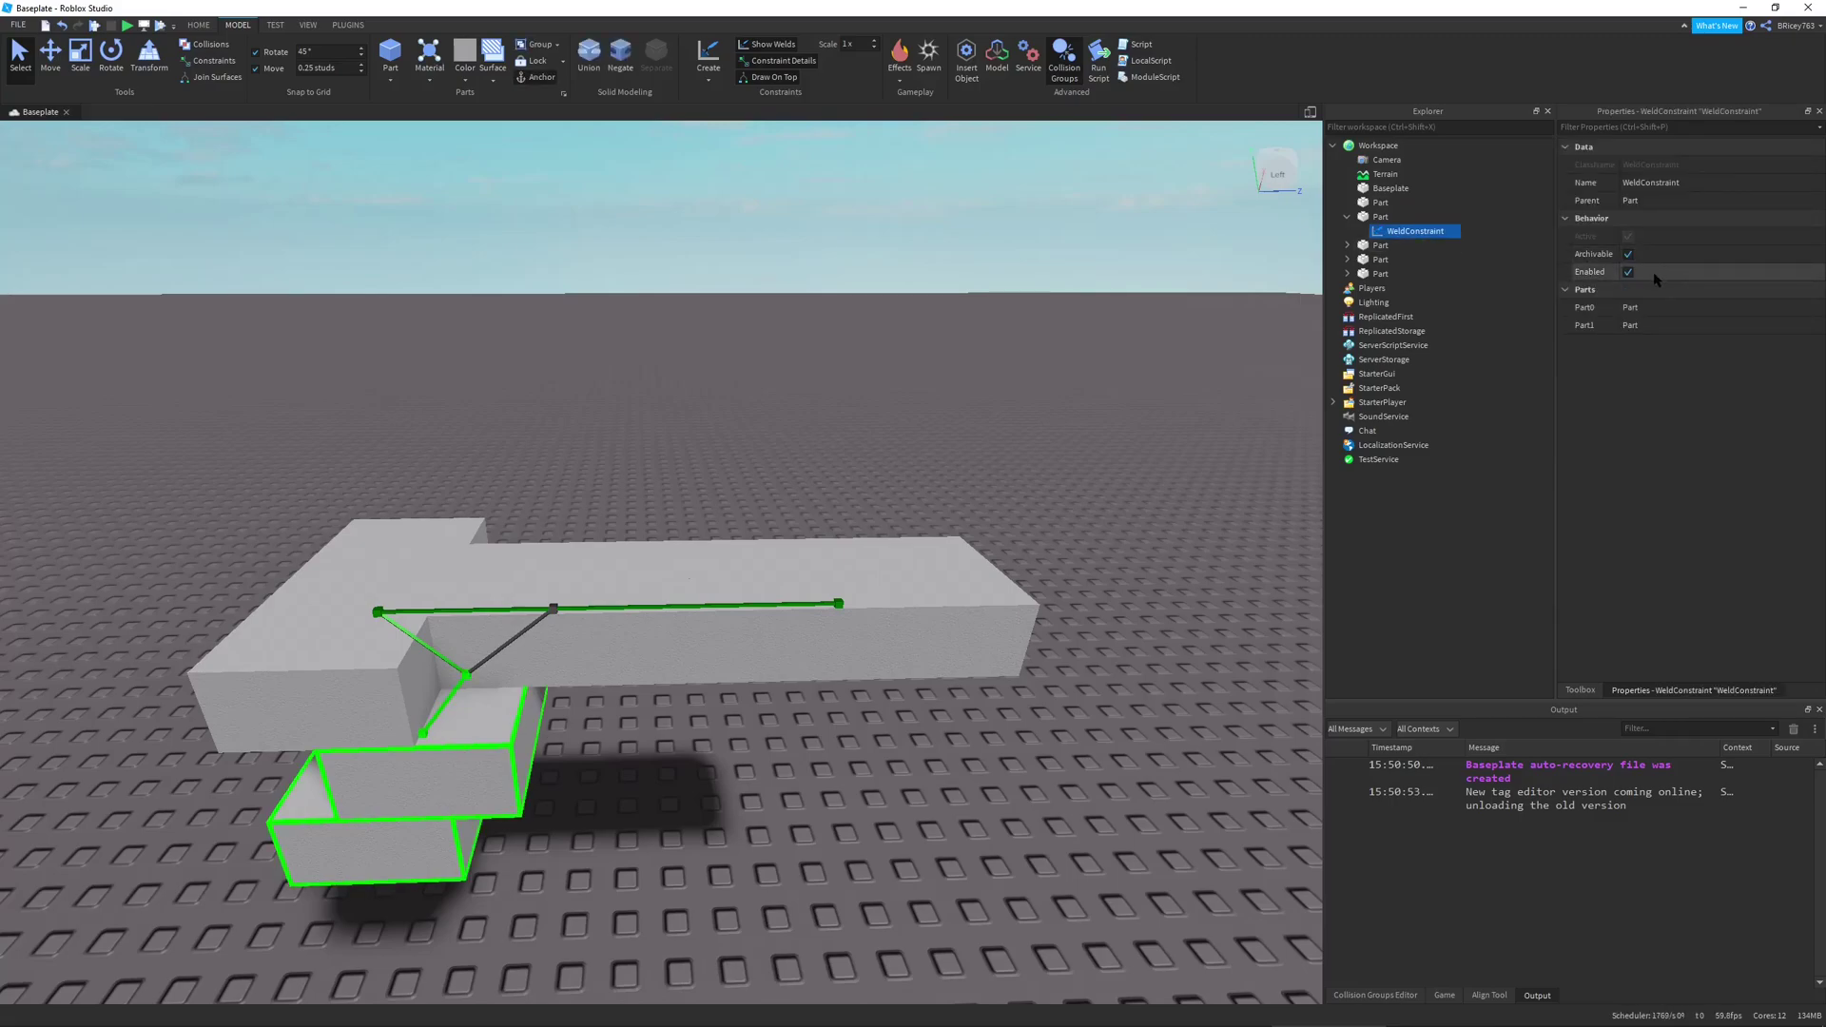
{"action": "key", "text": "f"}
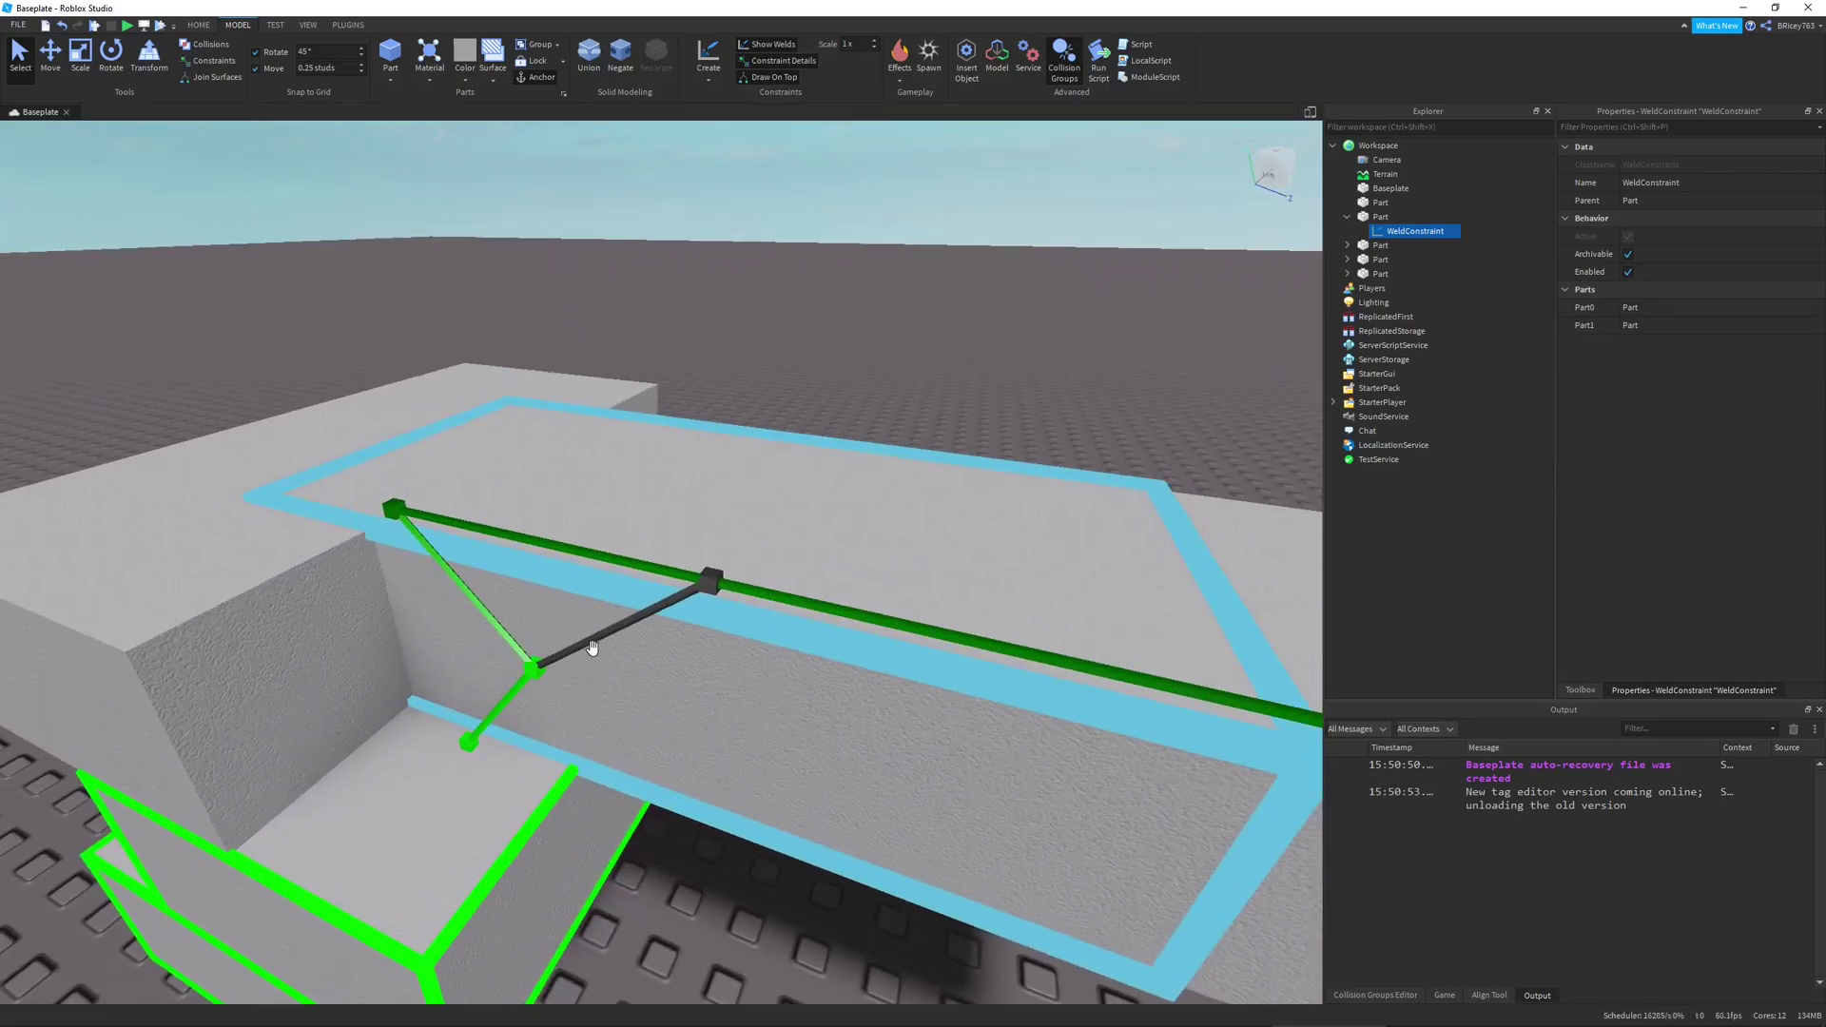
{"action": "left_click", "coordinate": [590, 644]}
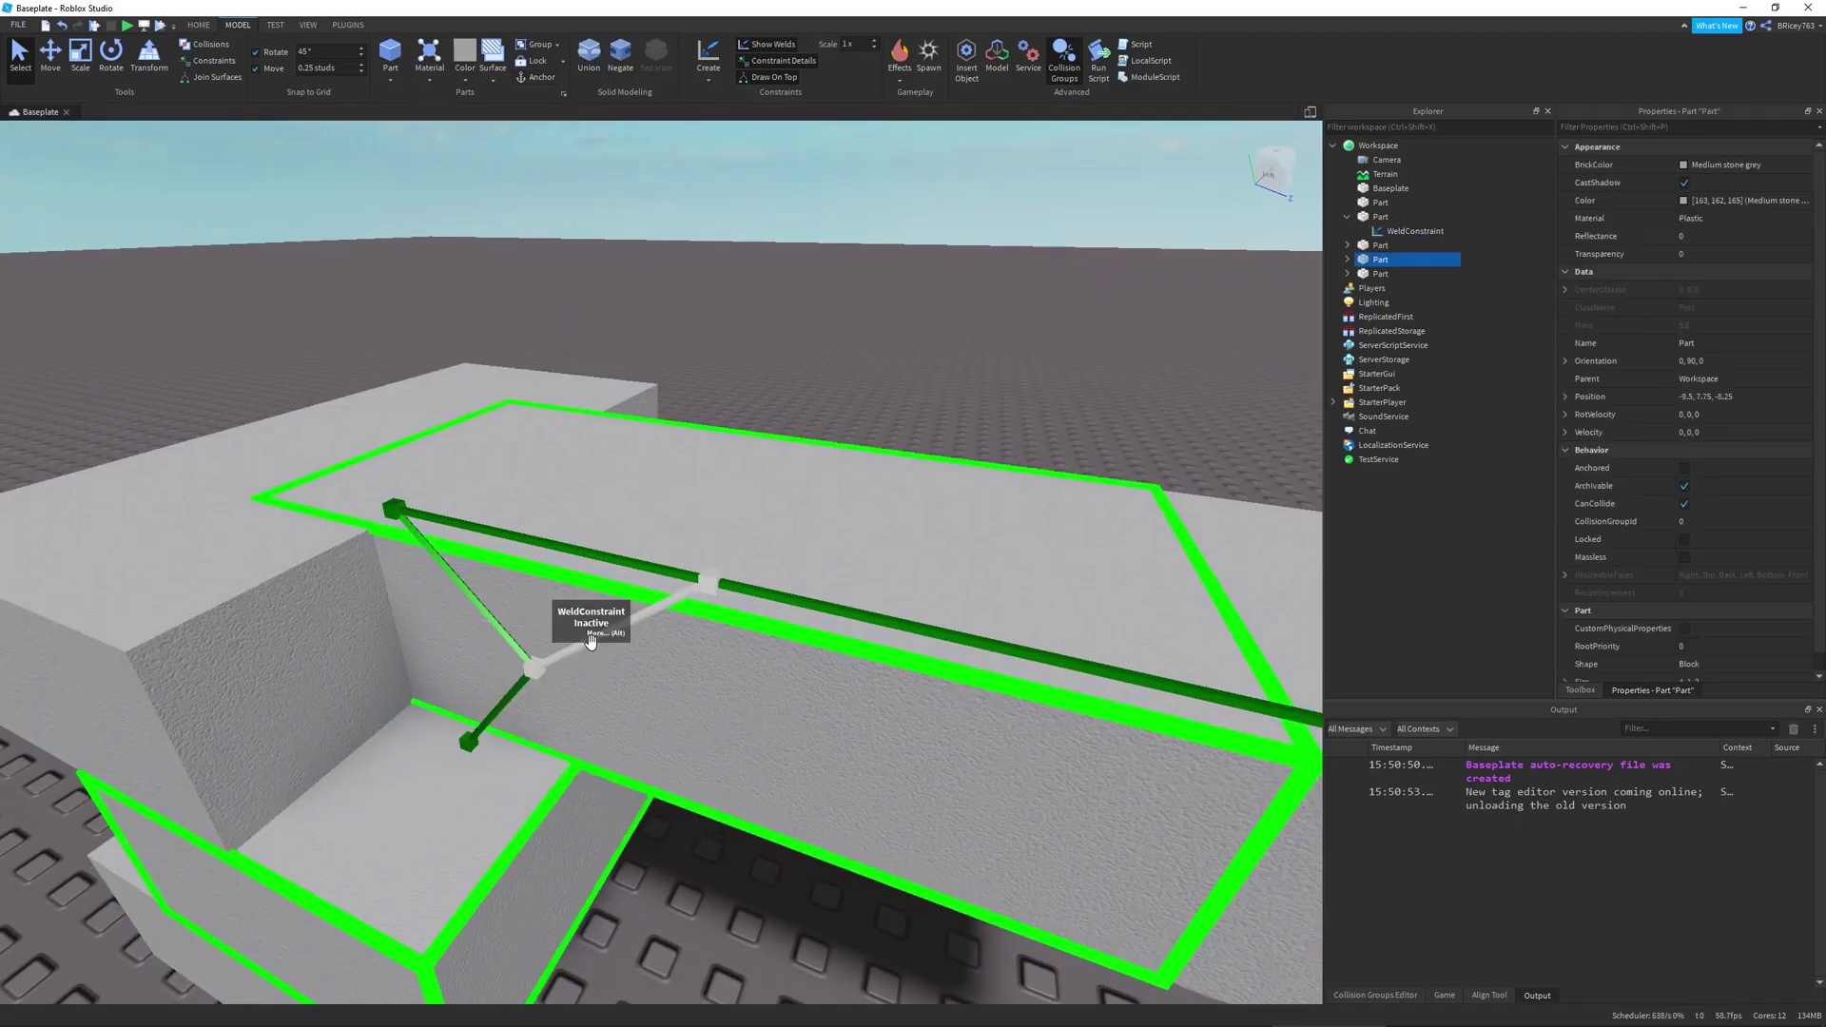
{"action": "left_click", "coordinate": [590, 644]}
{"action": "key", "text": "f"}
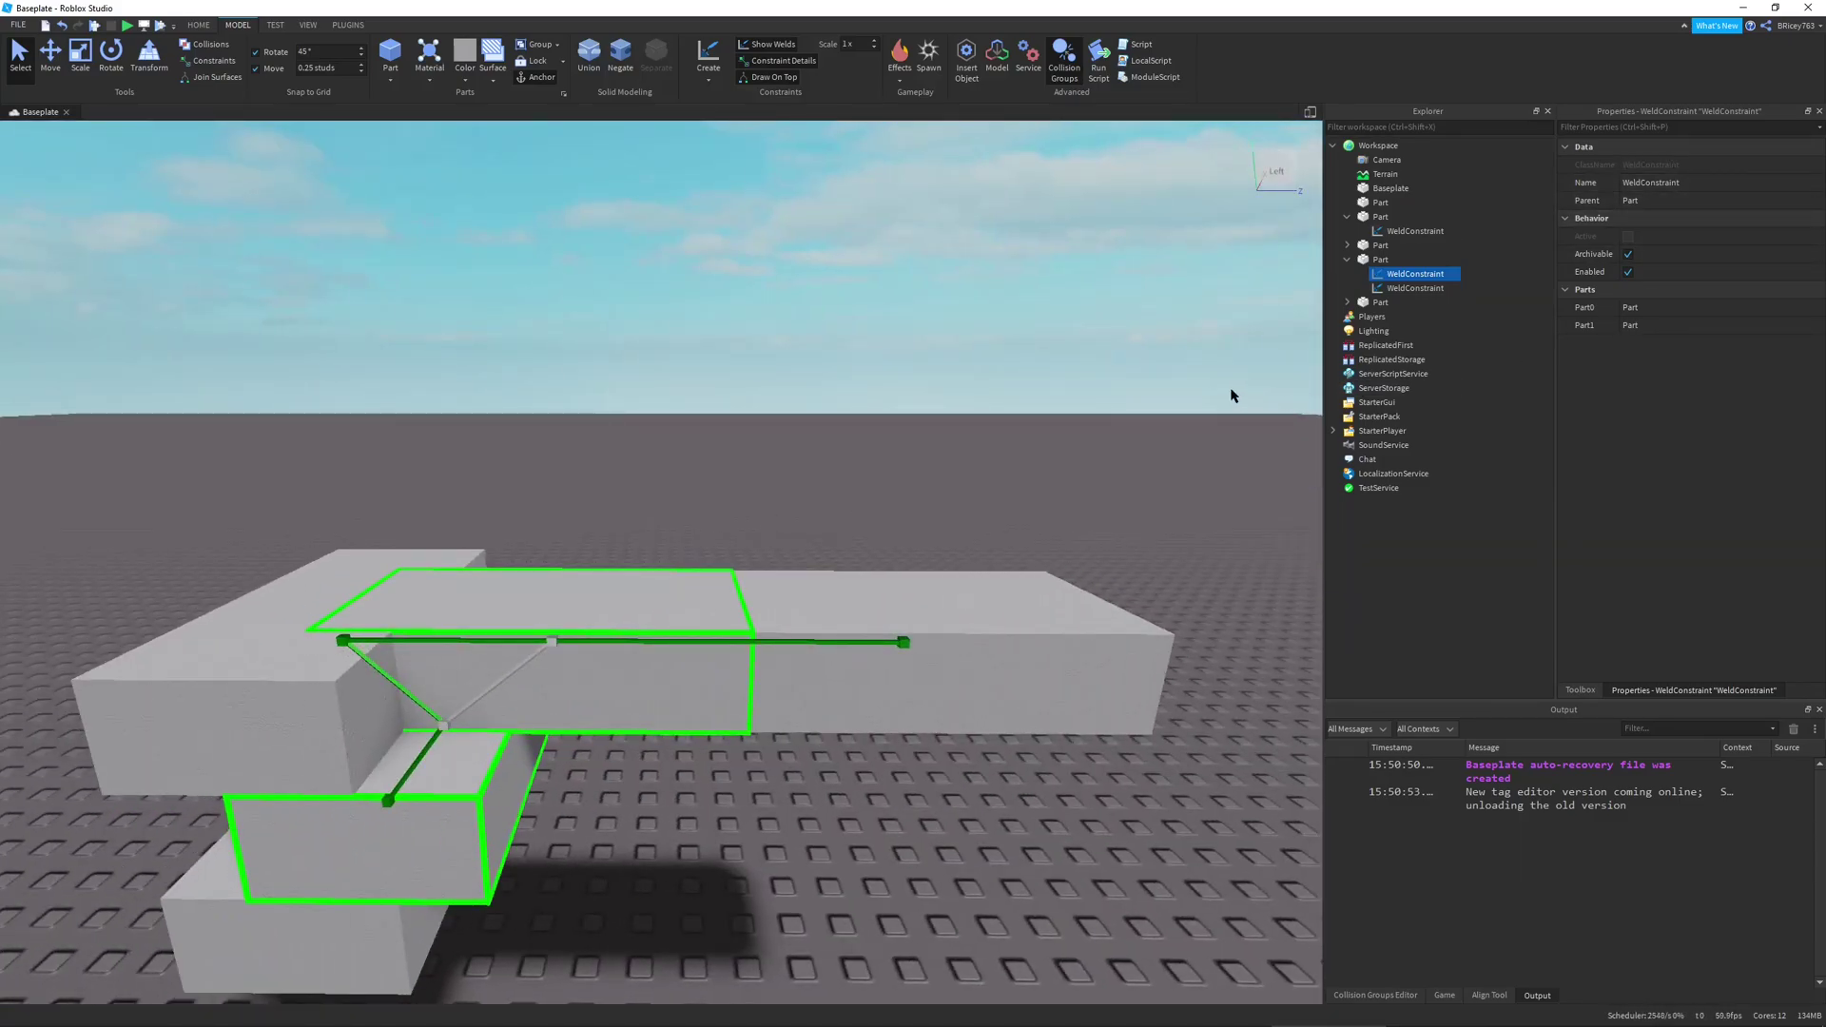
{"action": "scroll", "coordinate": [751, 526], "scroll_direction": "down", "scroll_amount": 2}
{"action": "scroll", "coordinate": [856, 478], "scroll_direction": "down", "scroll_amount": 2}
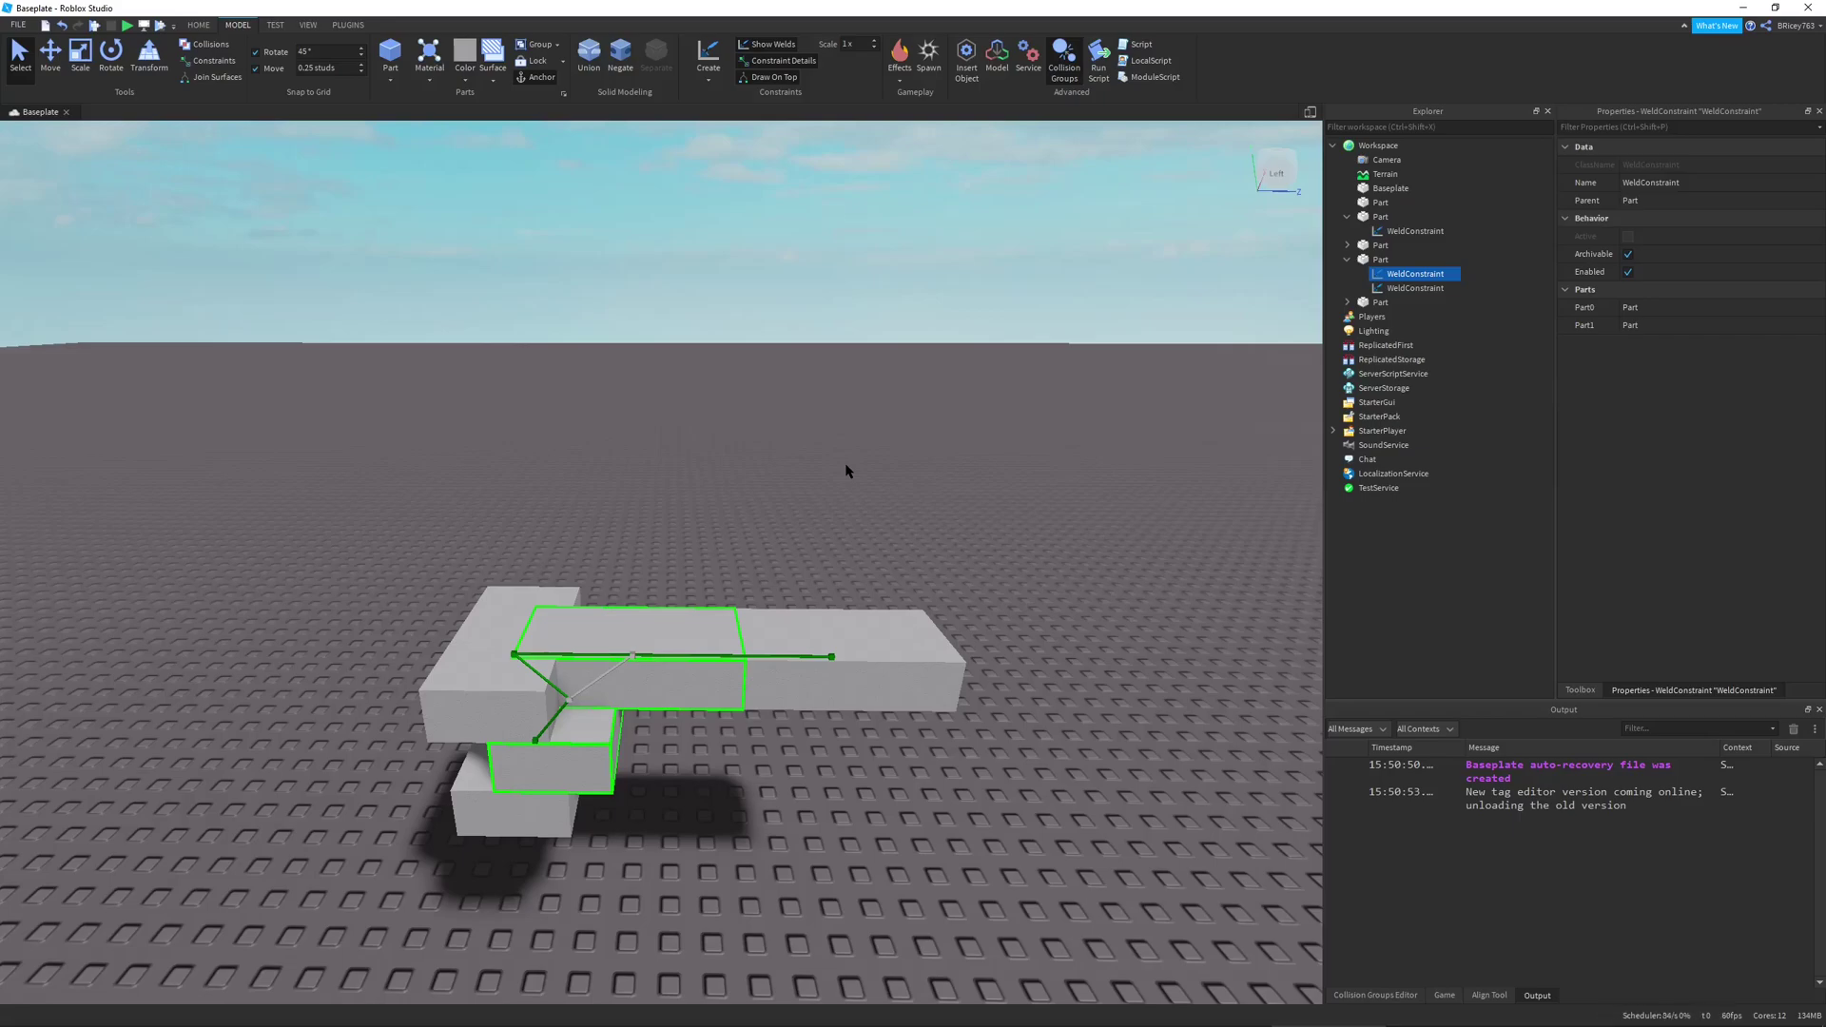
{"action": "right_click_drag", "start_coordinate": [833, 483], "coordinate": [833, 483]}
{"action": "key", "text": "w"}
{"action": "key", "text": "s"}
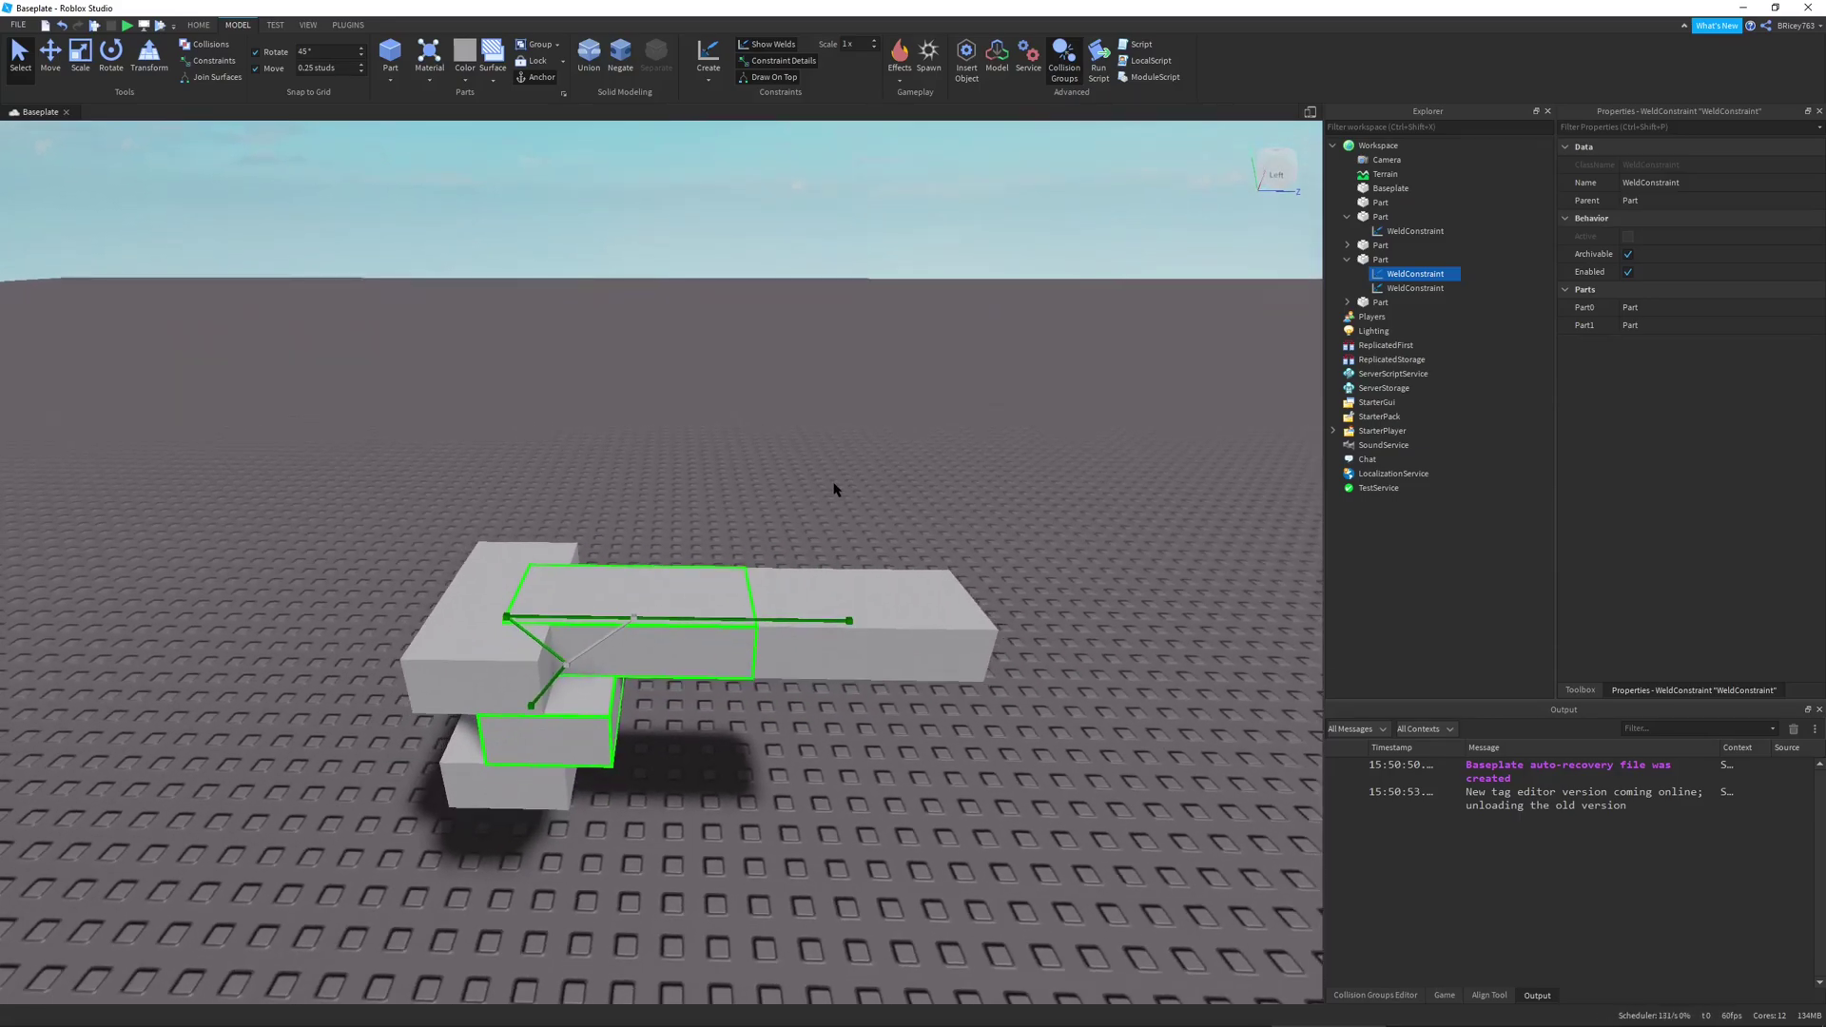